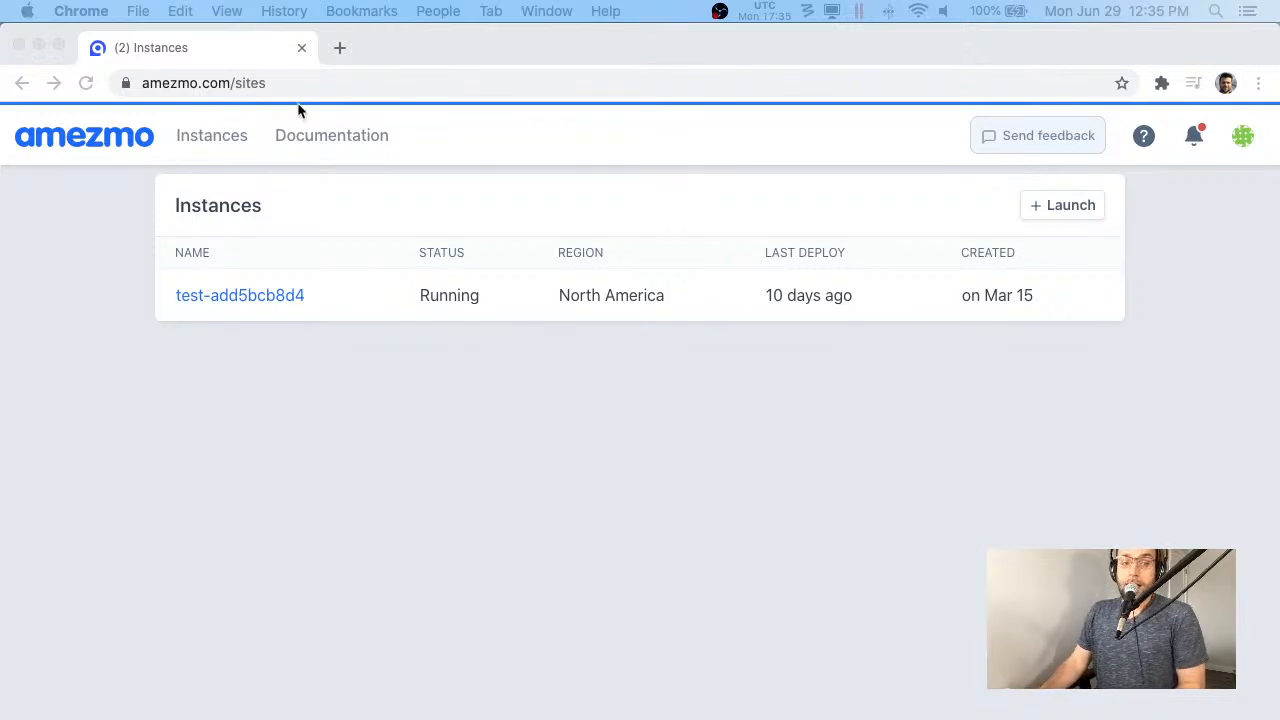
# - Check blog.amezmo.com in a new tab, where a database error appears, then close it
pyautogui.click(339, 47)
pyautogui.click(339, 47)
pyautogui.write('blog')
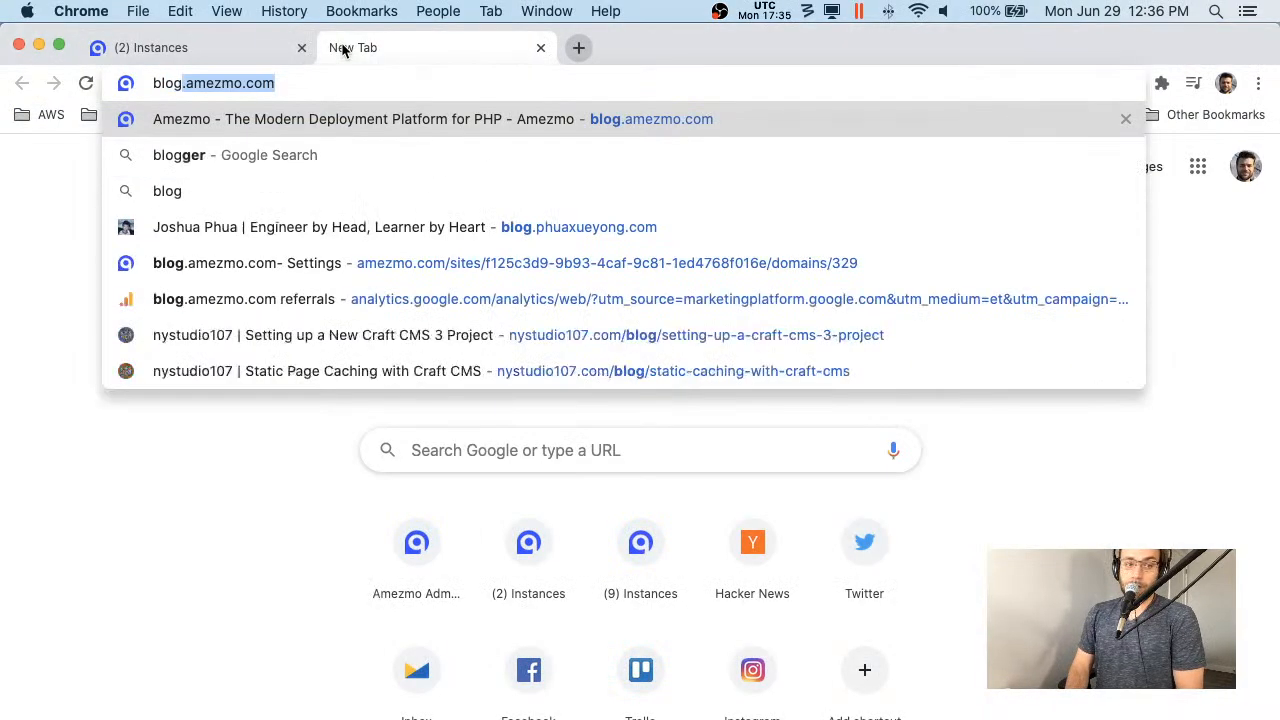
pyautogui.press('Return')
pyautogui.press('super+r')
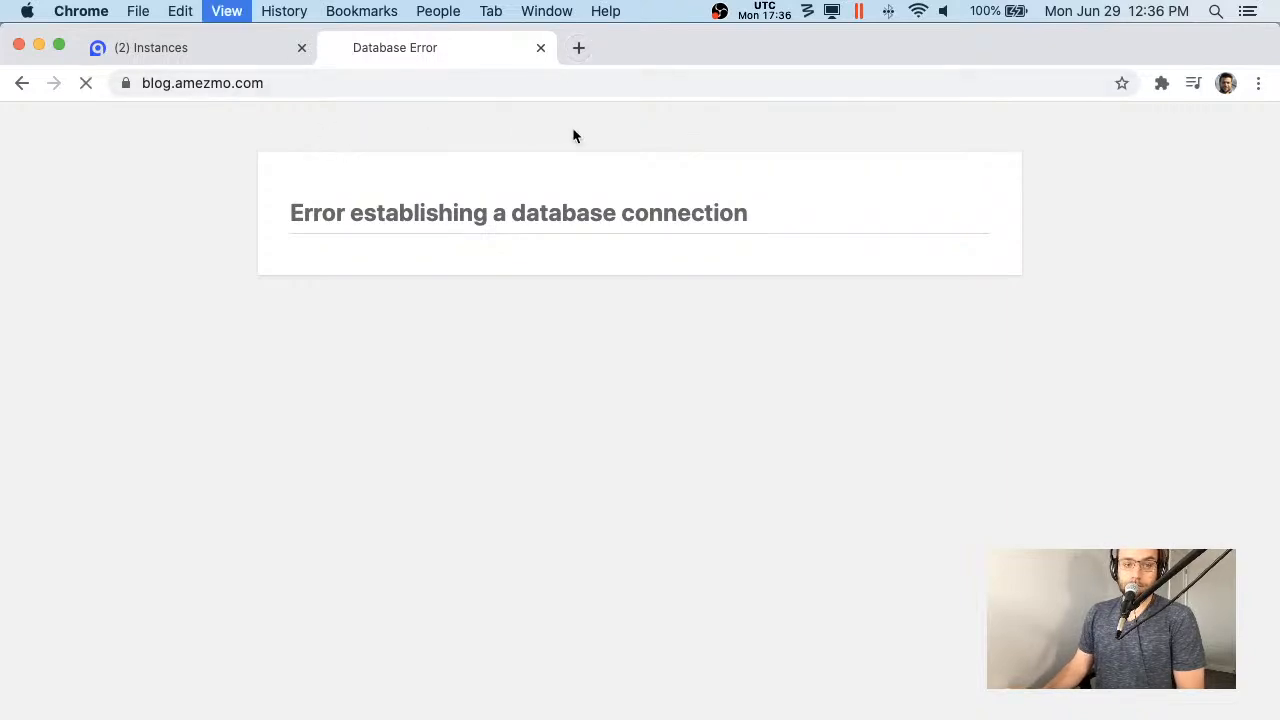
pyautogui.moveTo(348, 199); pyautogui.dragTo(1011, 277)
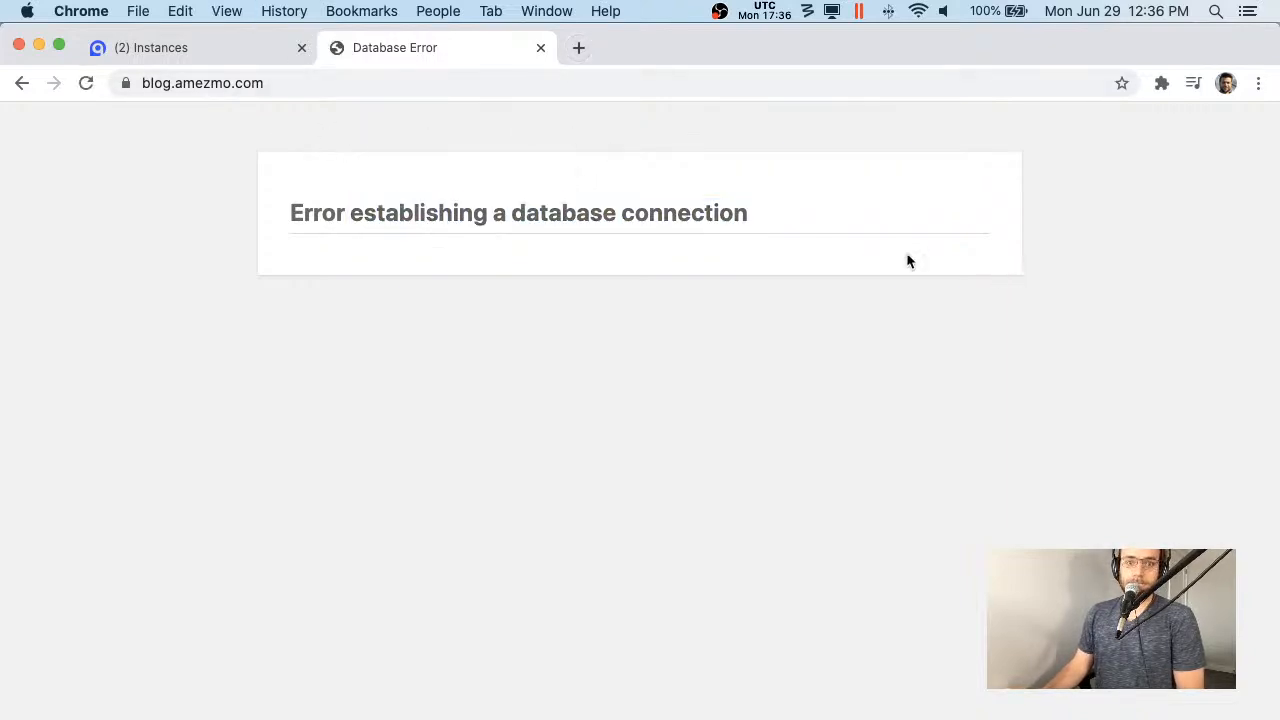
pyautogui.moveTo(908, 262); pyautogui.dragTo(169, 151)
pyautogui.click(169, 151)
pyautogui.moveTo(337, 211); pyautogui.dragTo(1034, 320)
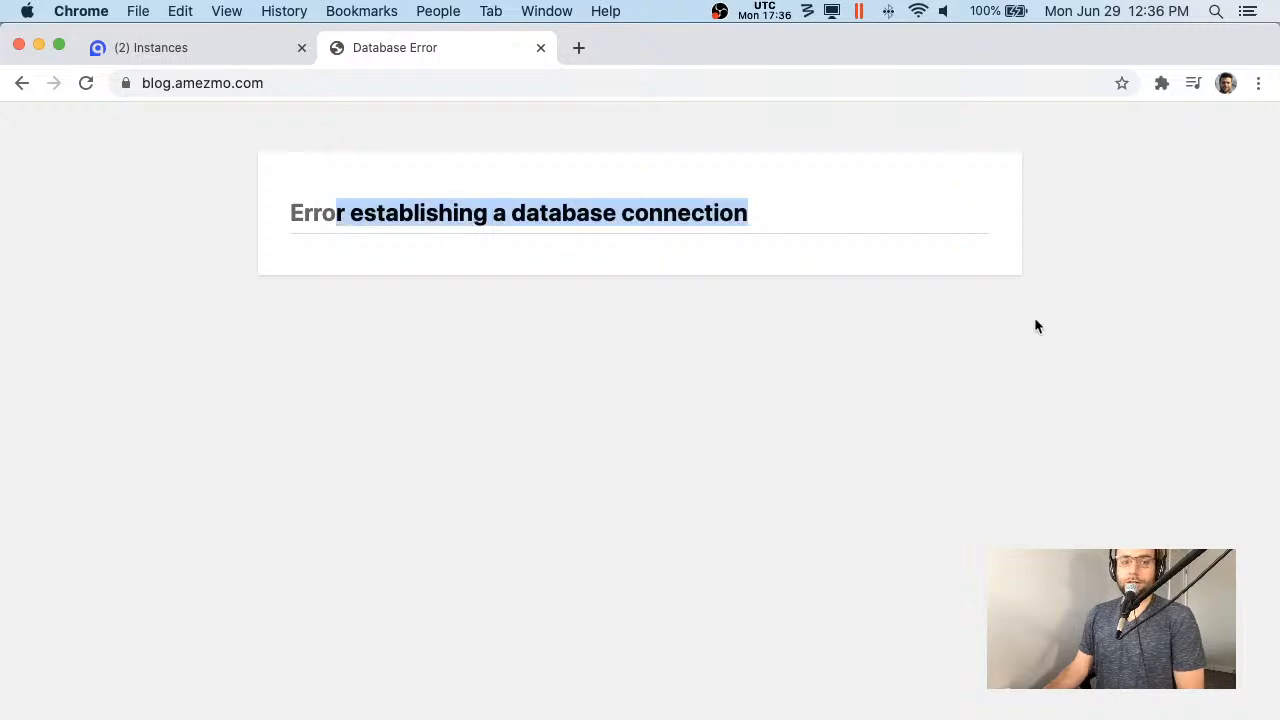
pyautogui.click(834, 215)
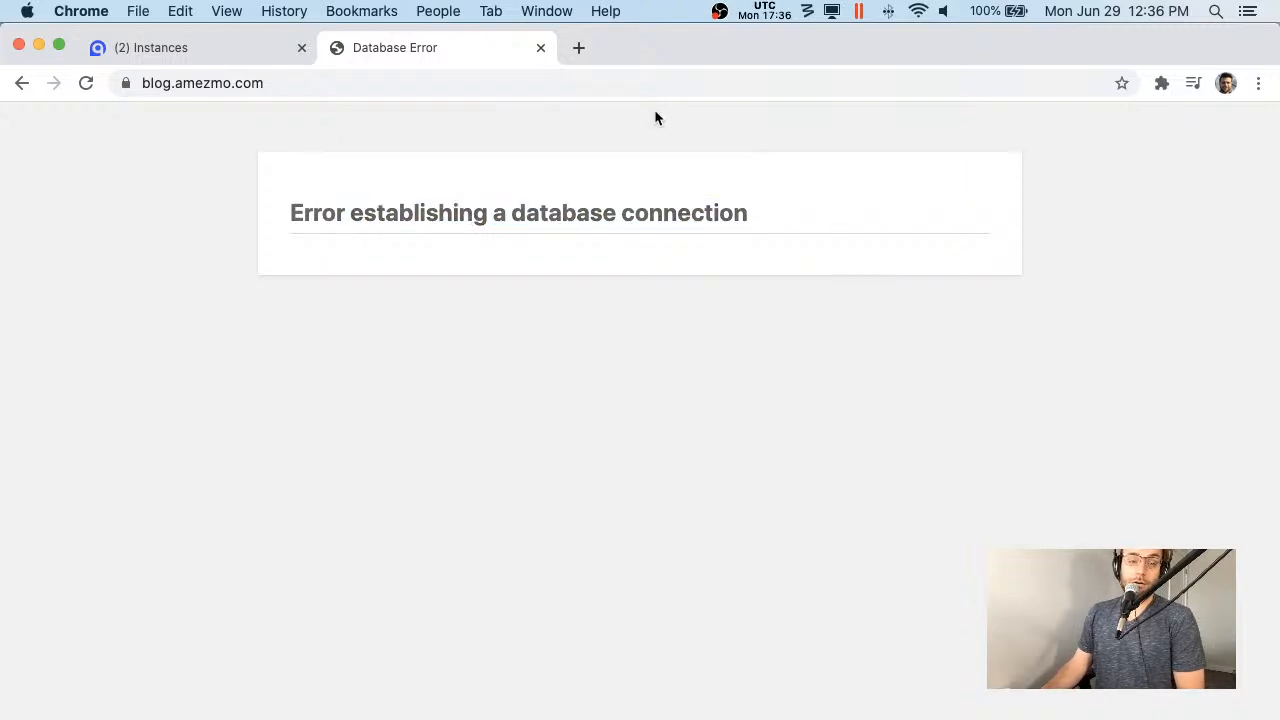
pyautogui.click(540, 47)
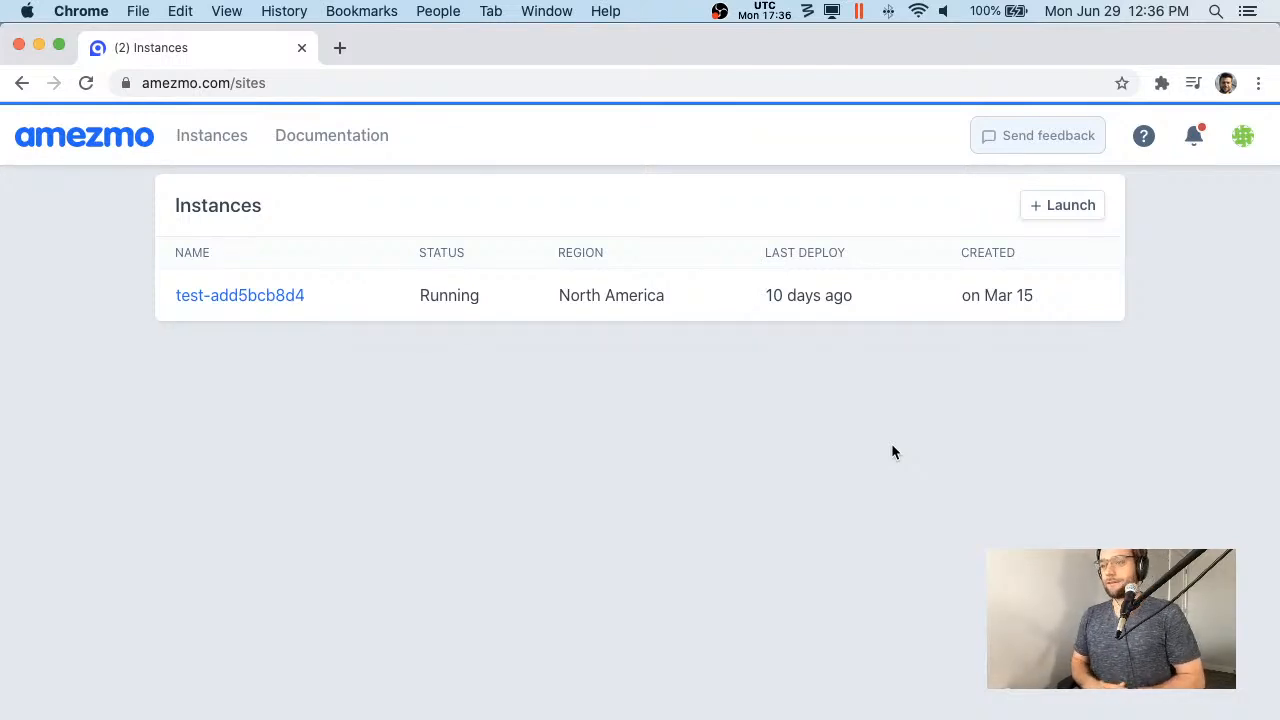
# - Start a new instance named craftcms-demo with domain demo.amezmo.com
pyautogui.click(1047, 207)
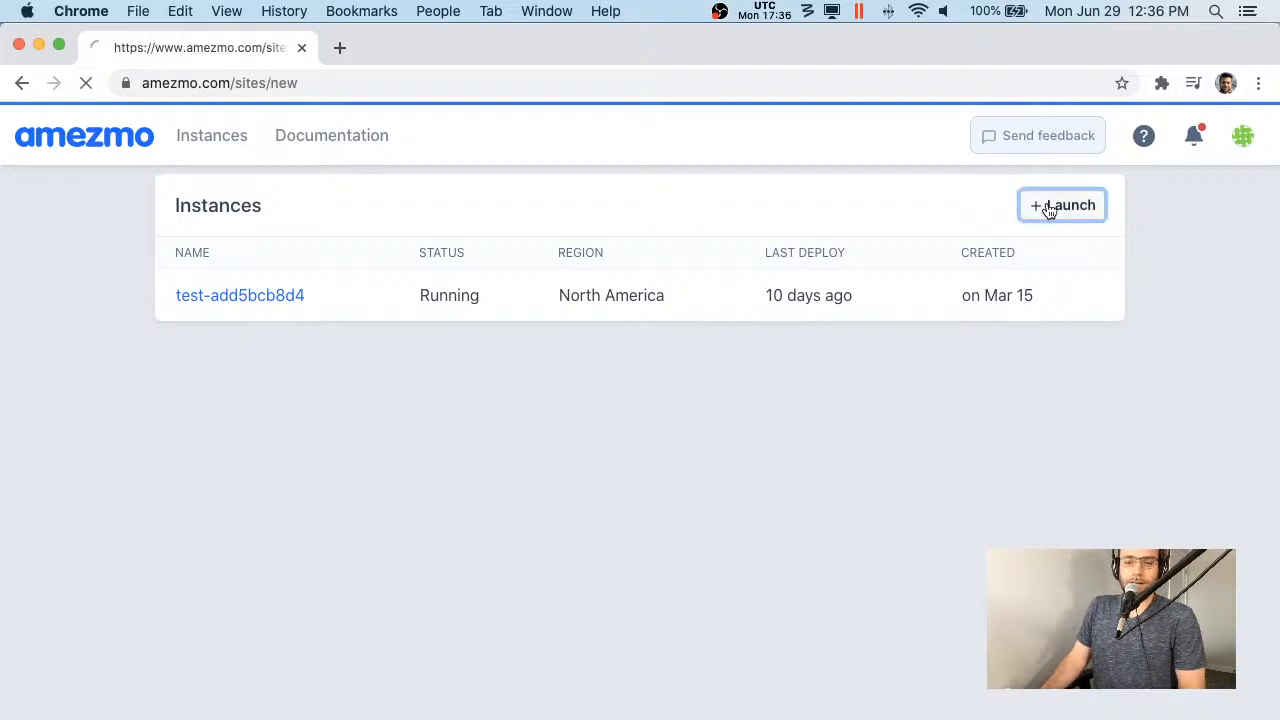
pyautogui.click(417, 297)
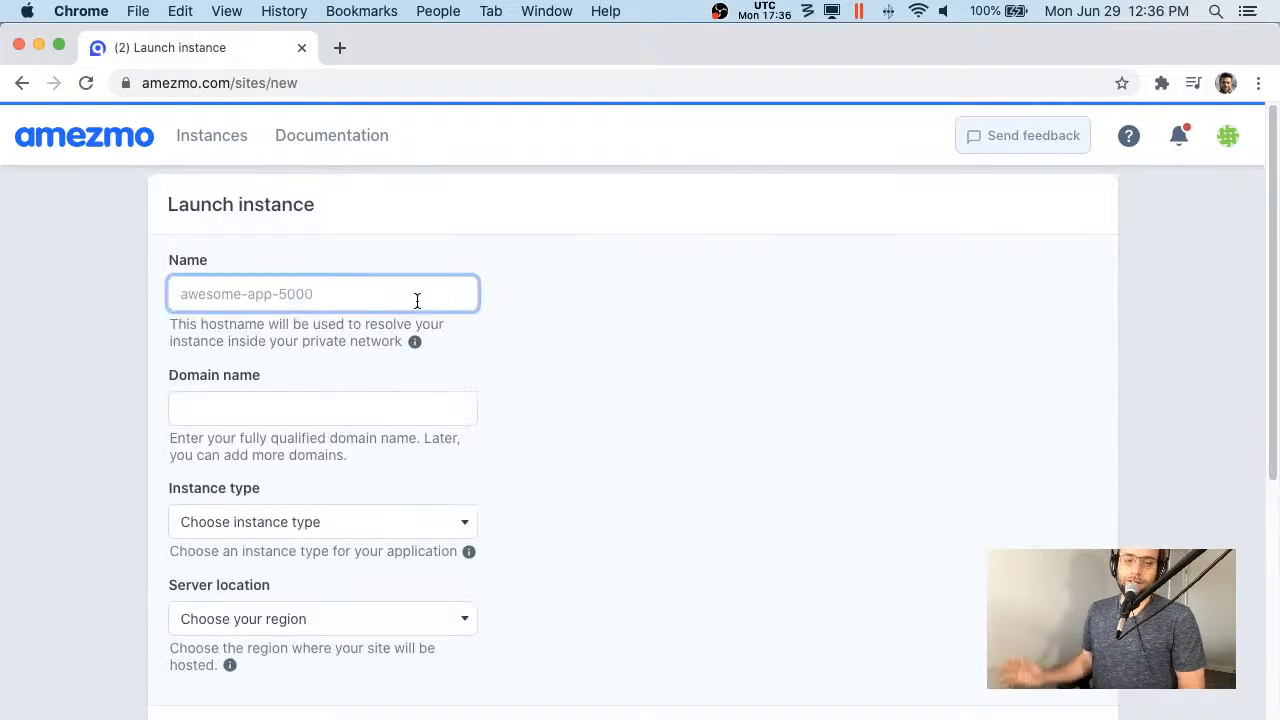
pyautogui.write('craftcms-demo')
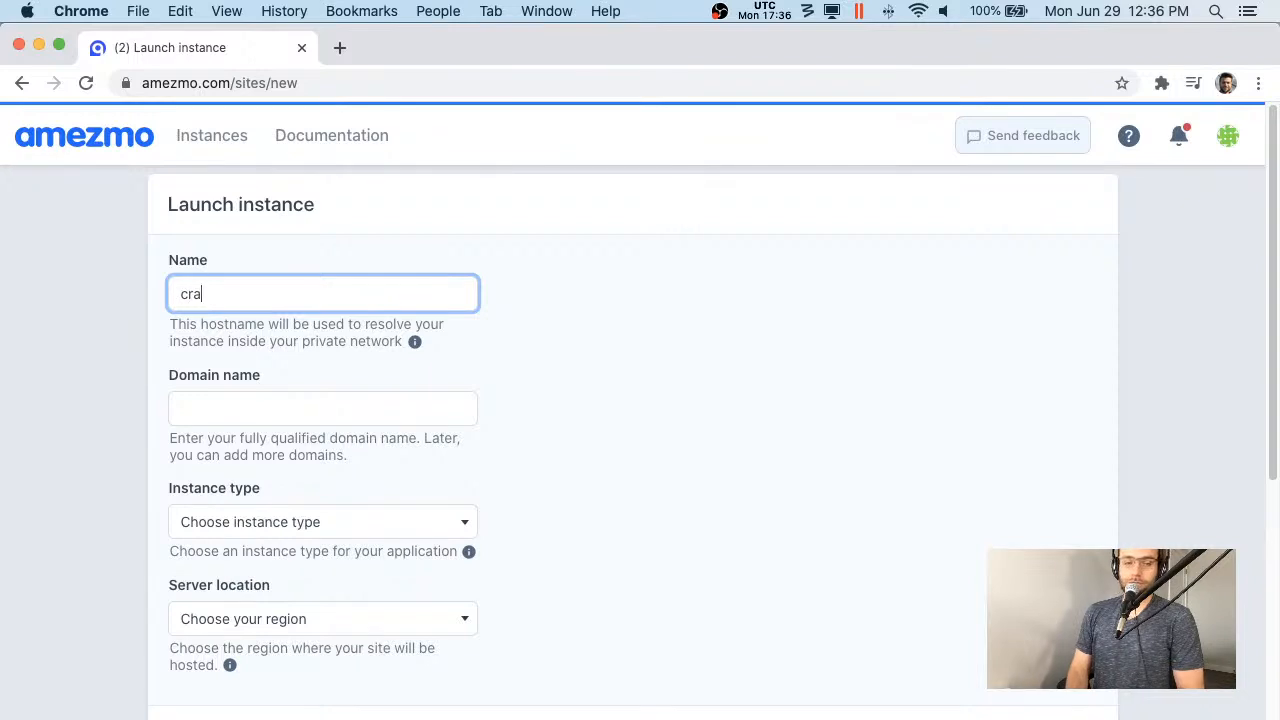
pyautogui.press('Tab')
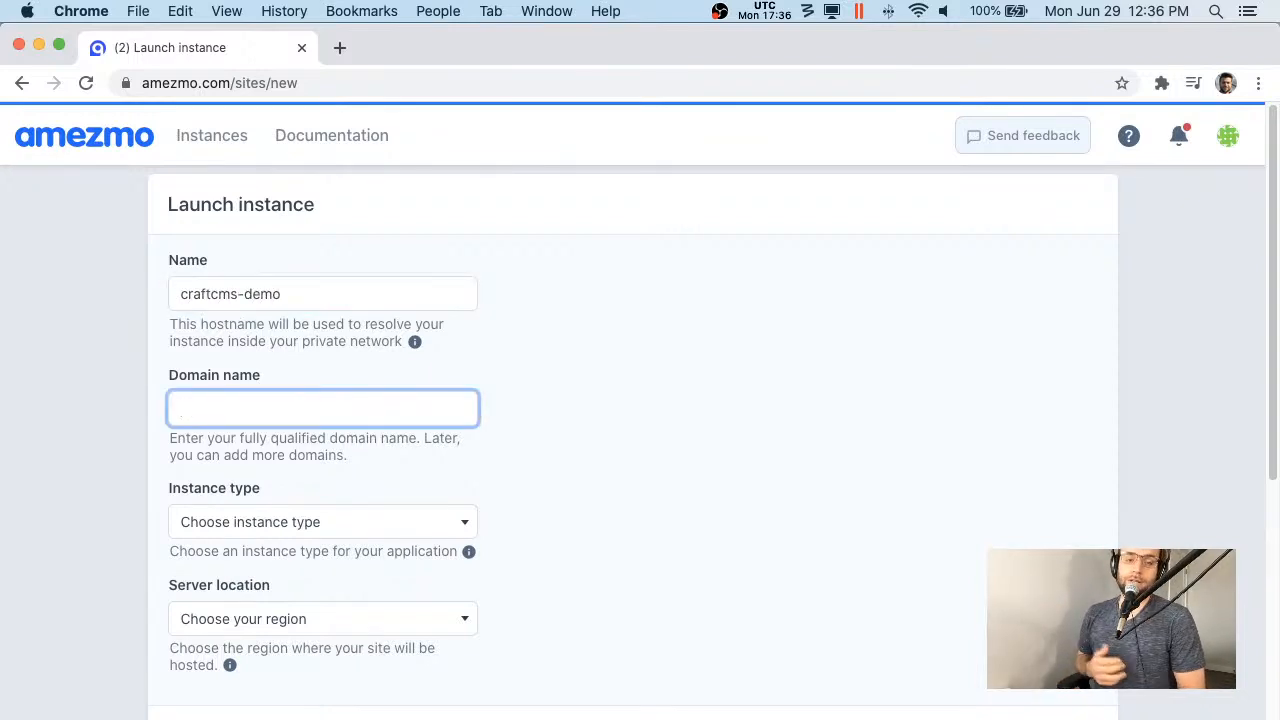
pyautogui.write('de')
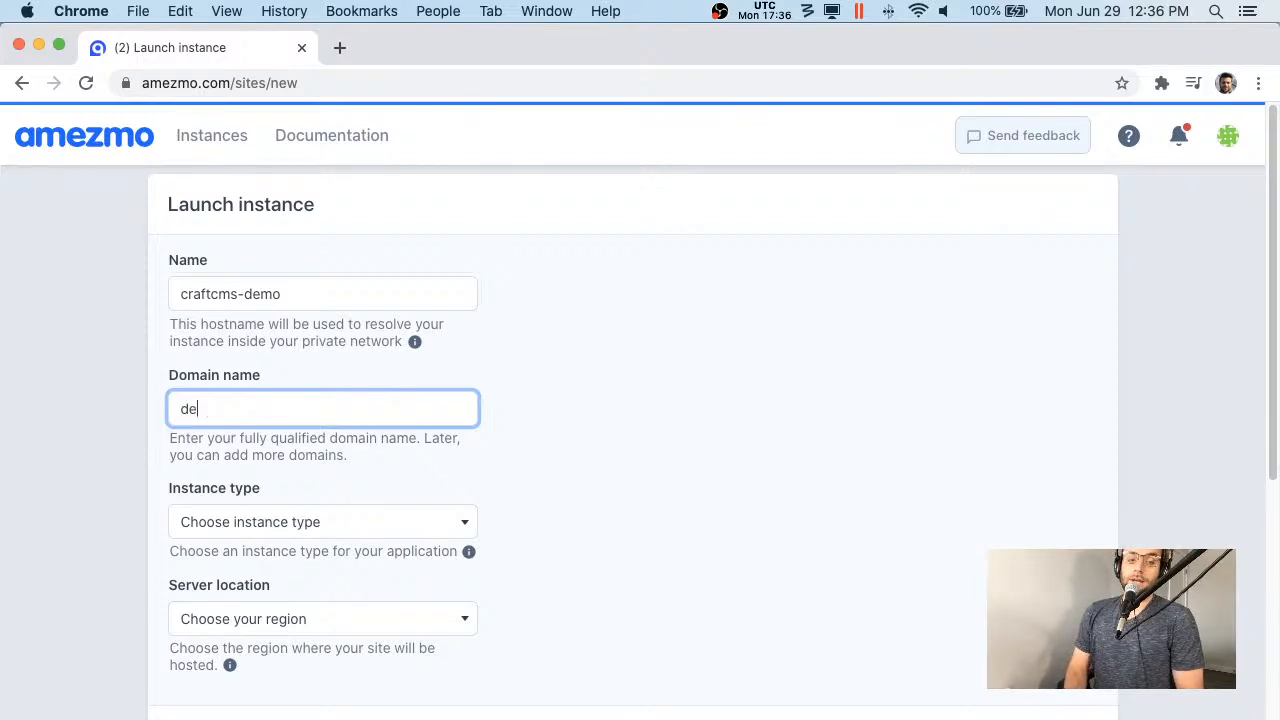
pyautogui.write('mo.amezmo.com')
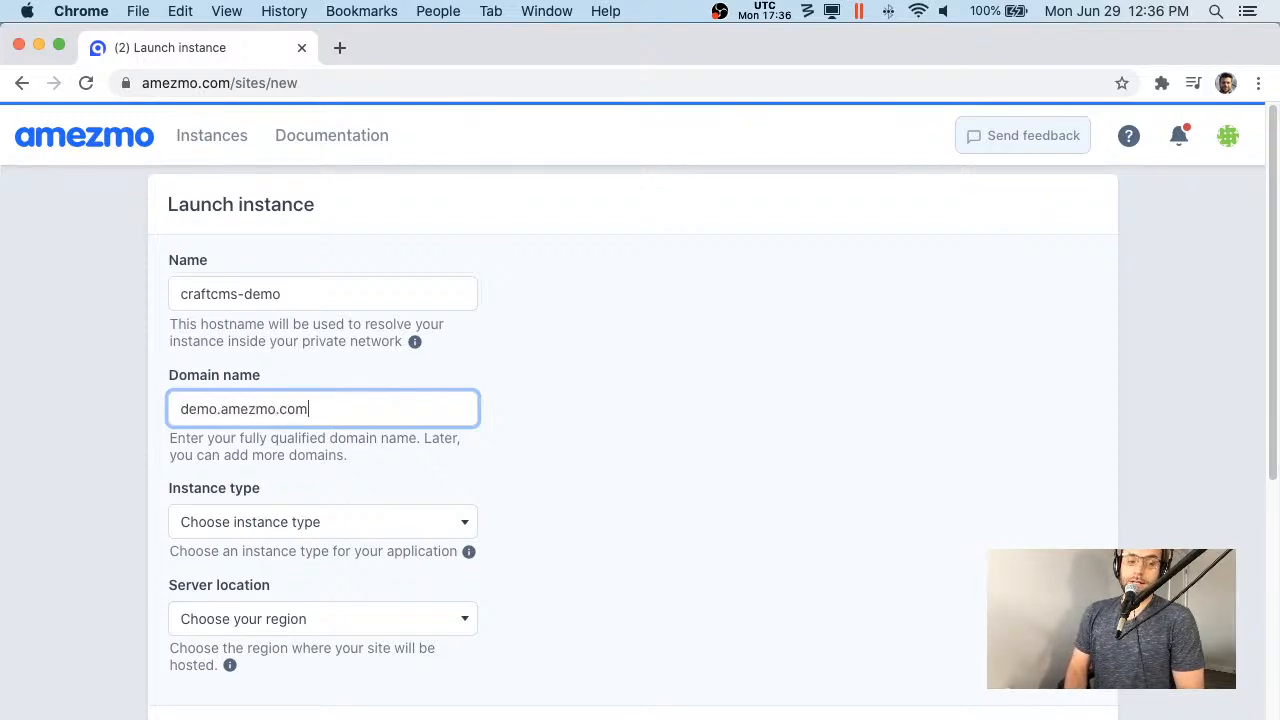
pyautogui.press('Tab')
# - Choose the Advanced instance type and the North America region
pyautogui.scroll(-2, 417, 324)
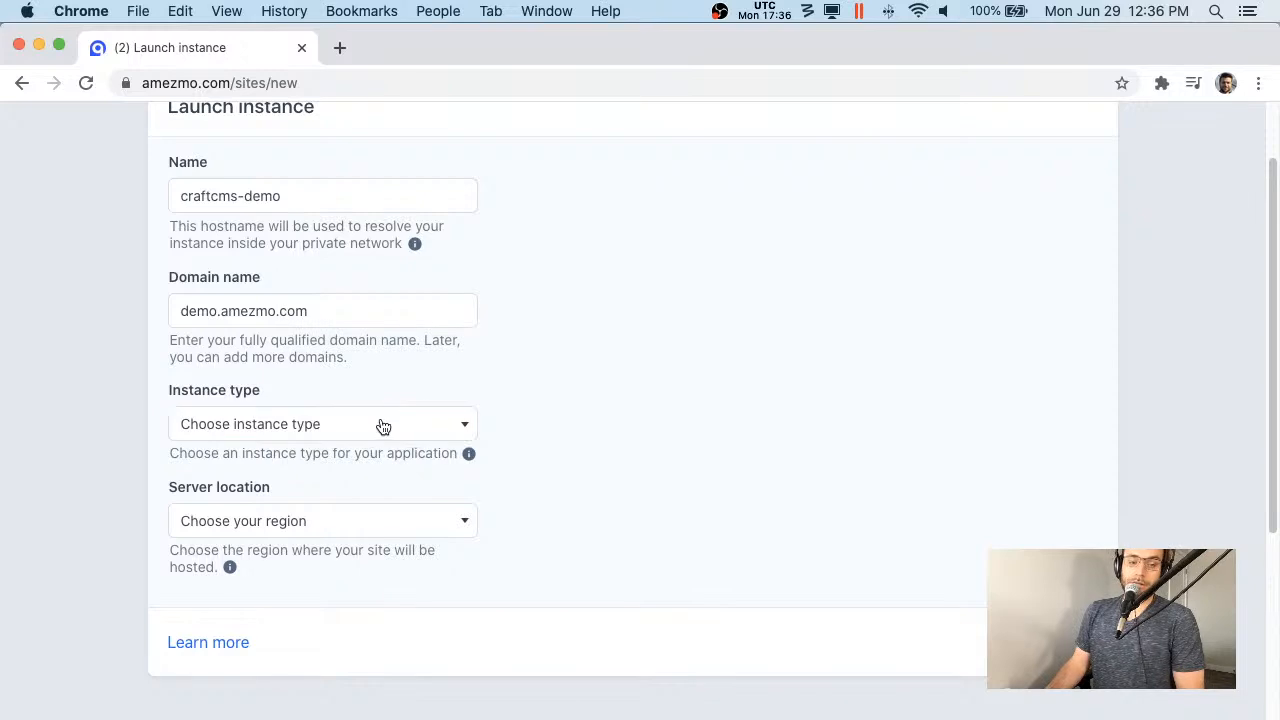
pyautogui.click(380, 426)
pyautogui.click(325, 585)
pyautogui.click(361, 529)
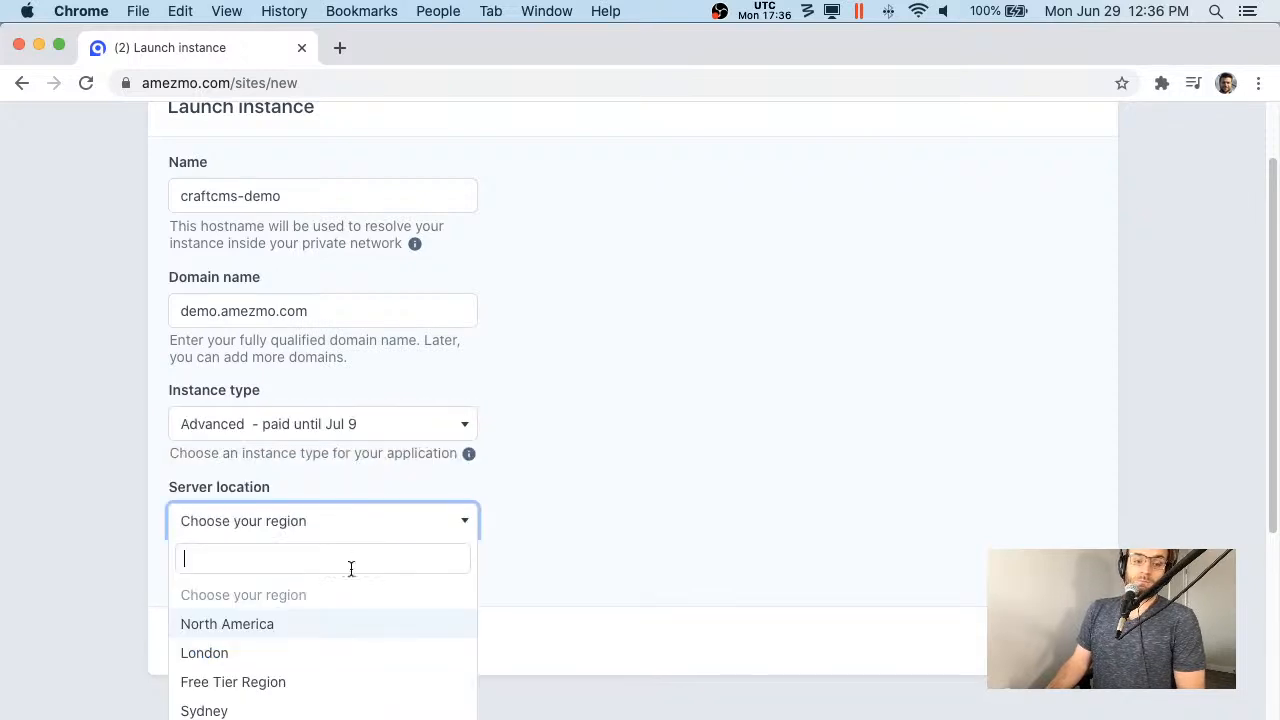
pyautogui.click(300, 626)
pyautogui.click(1065, 642)
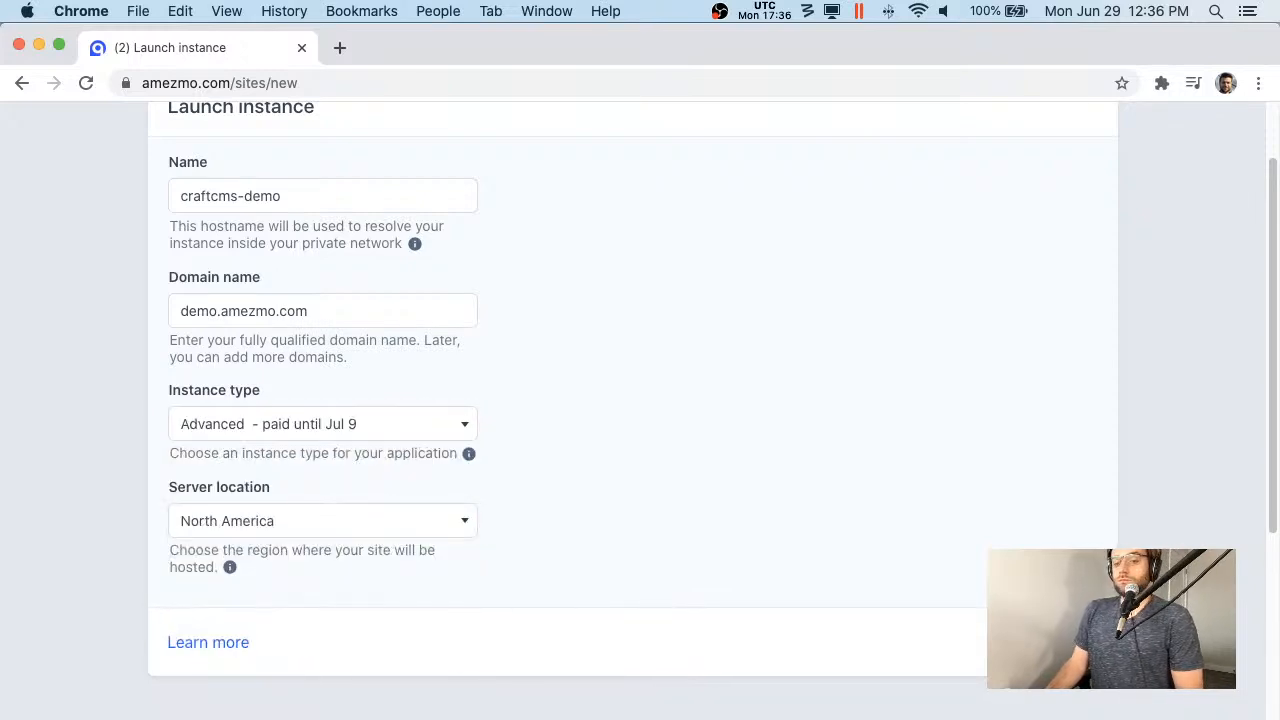
# - Pick PHP 7.2 for Nginx, set database laravel with a password, and create the instance
pyautogui.scroll(1, 414, 320)
pyautogui.click(362, 285)
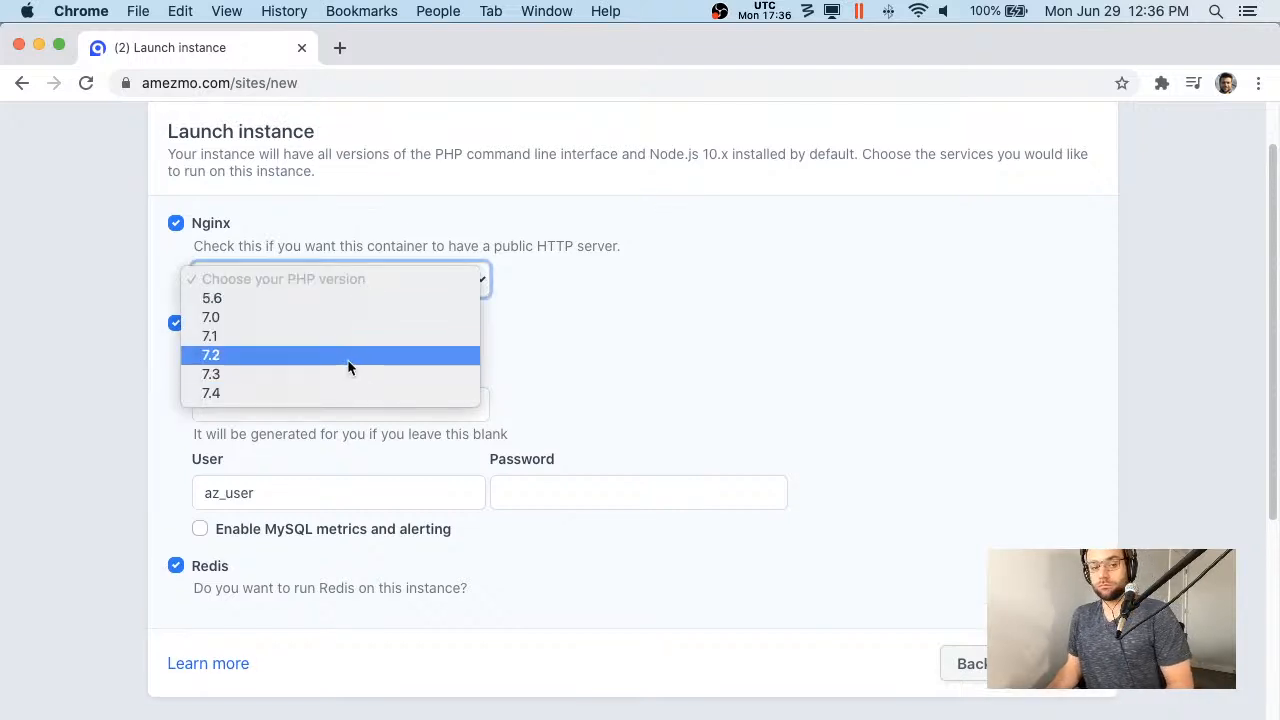
pyautogui.click(347, 356)
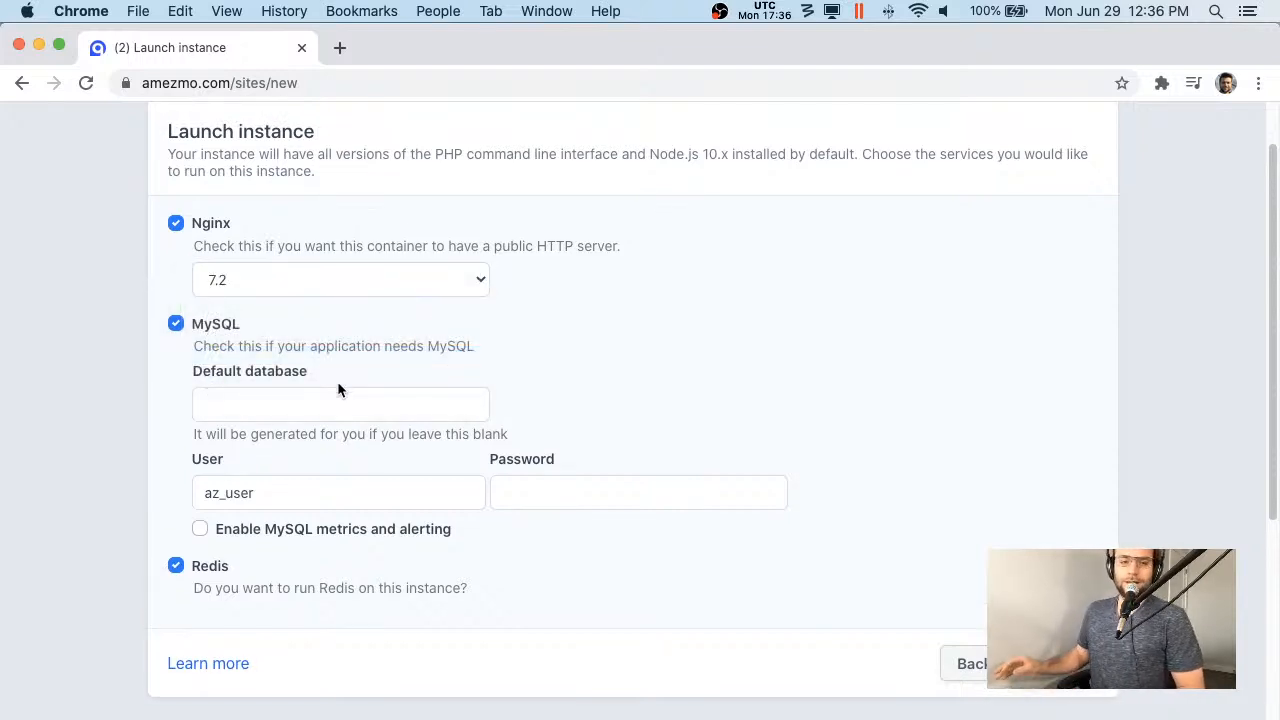
pyautogui.click(301, 407)
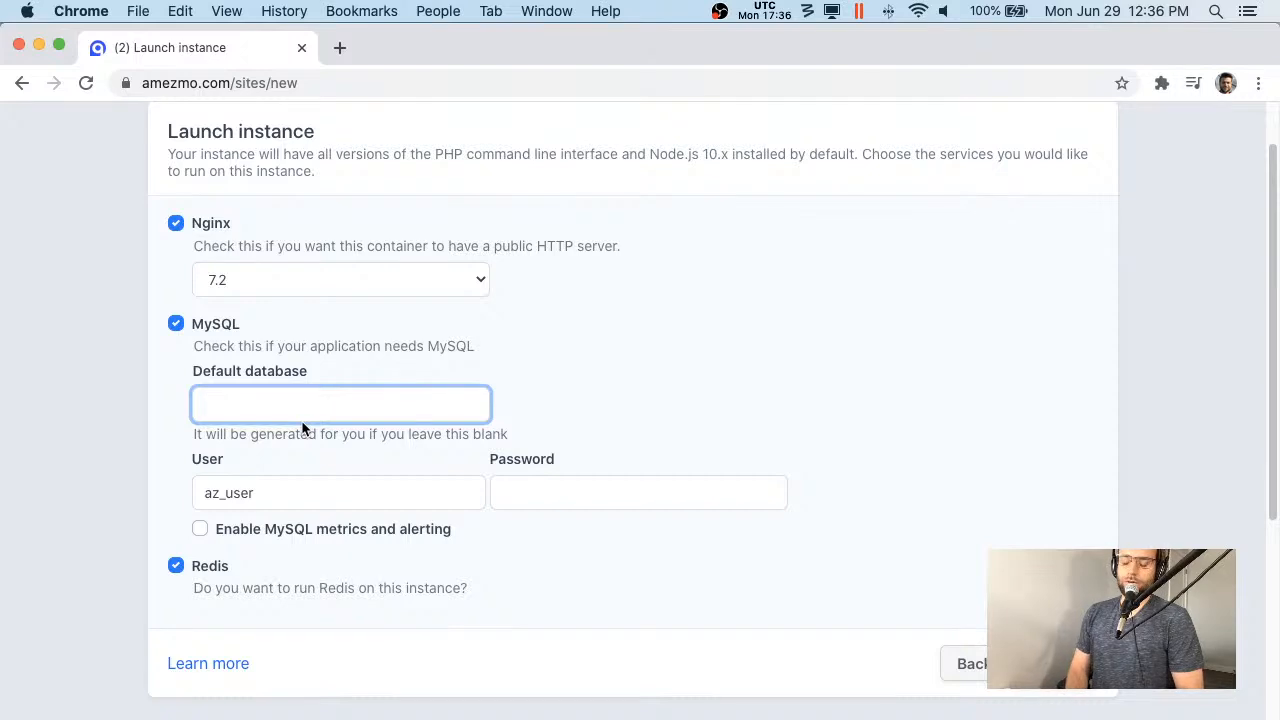
pyautogui.write('laravel')
pyautogui.press('Tab')
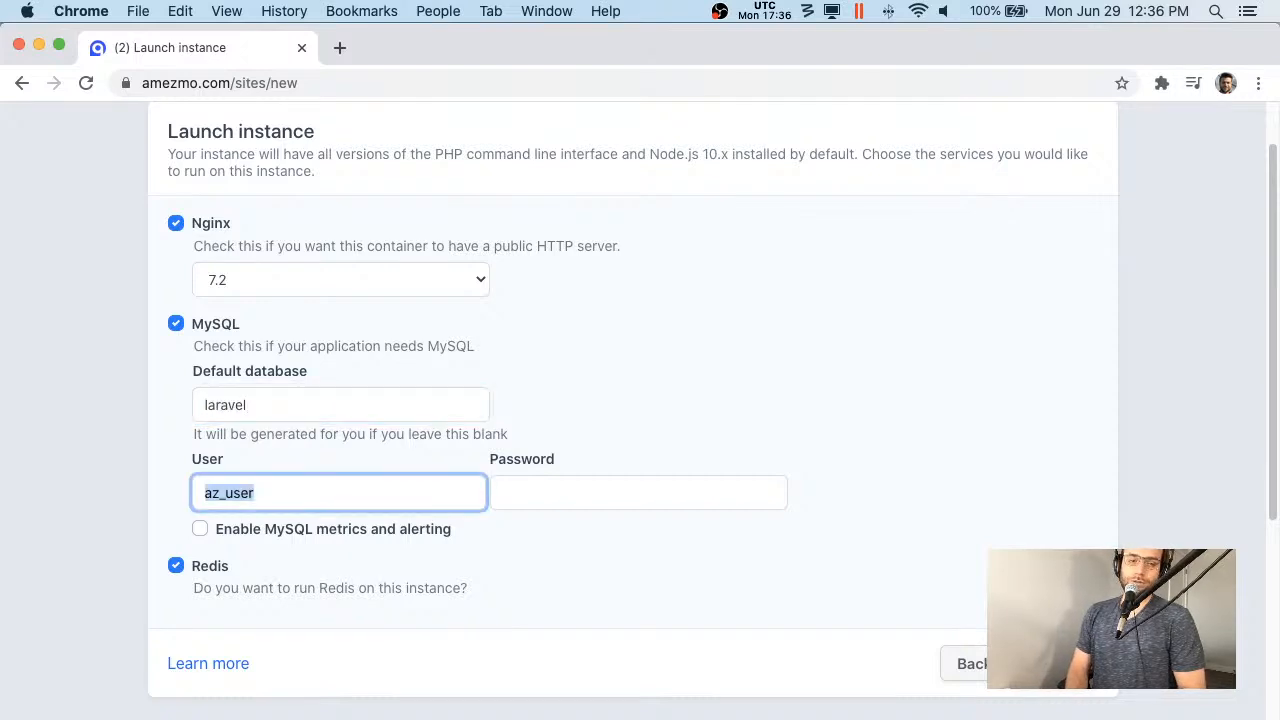
pyautogui.press('Tab')
pyautogui.write('password')
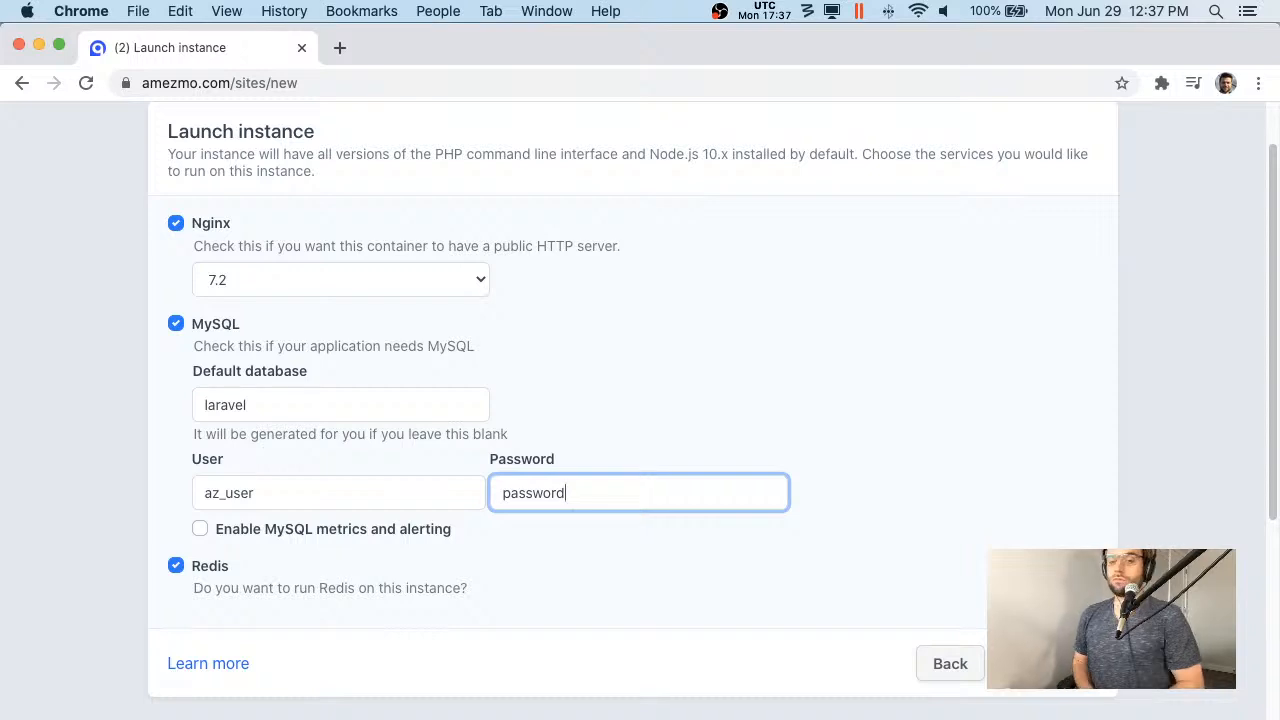
pyautogui.press('Return')
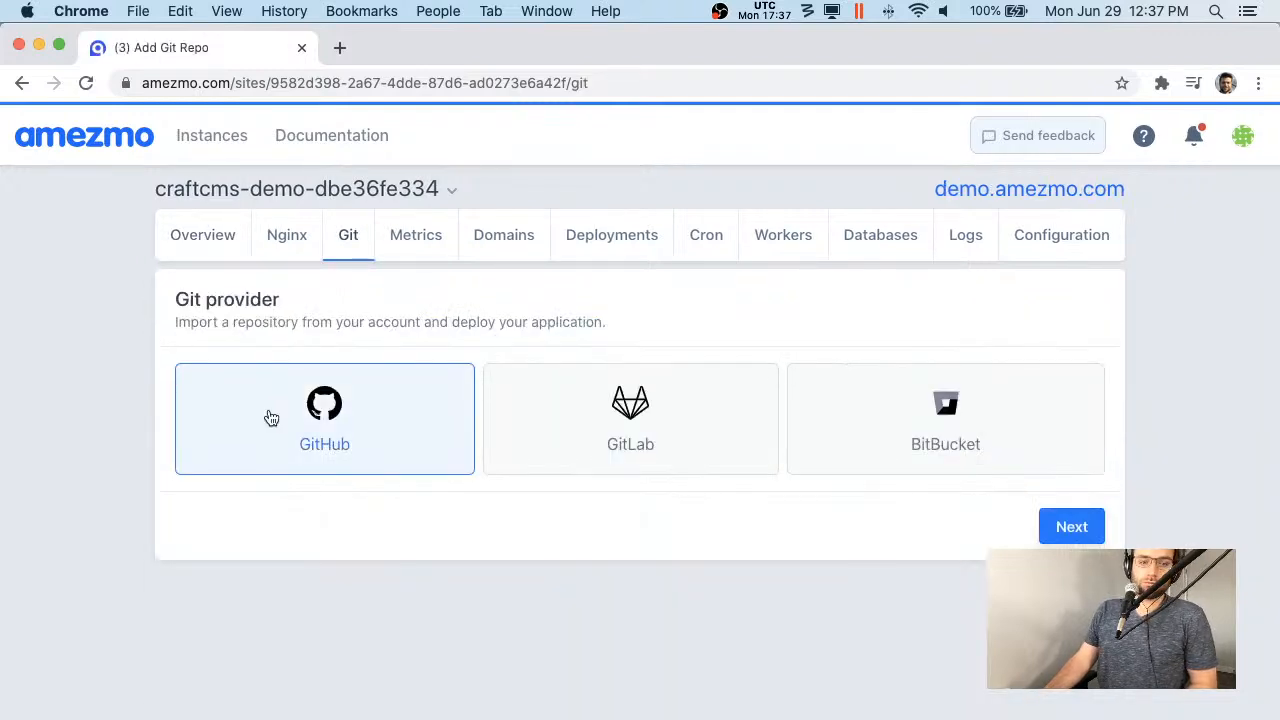
# - Choose GitHub as the Git provider and authorize Amezmo, confirming the account password
pyautogui.click(1070, 526)
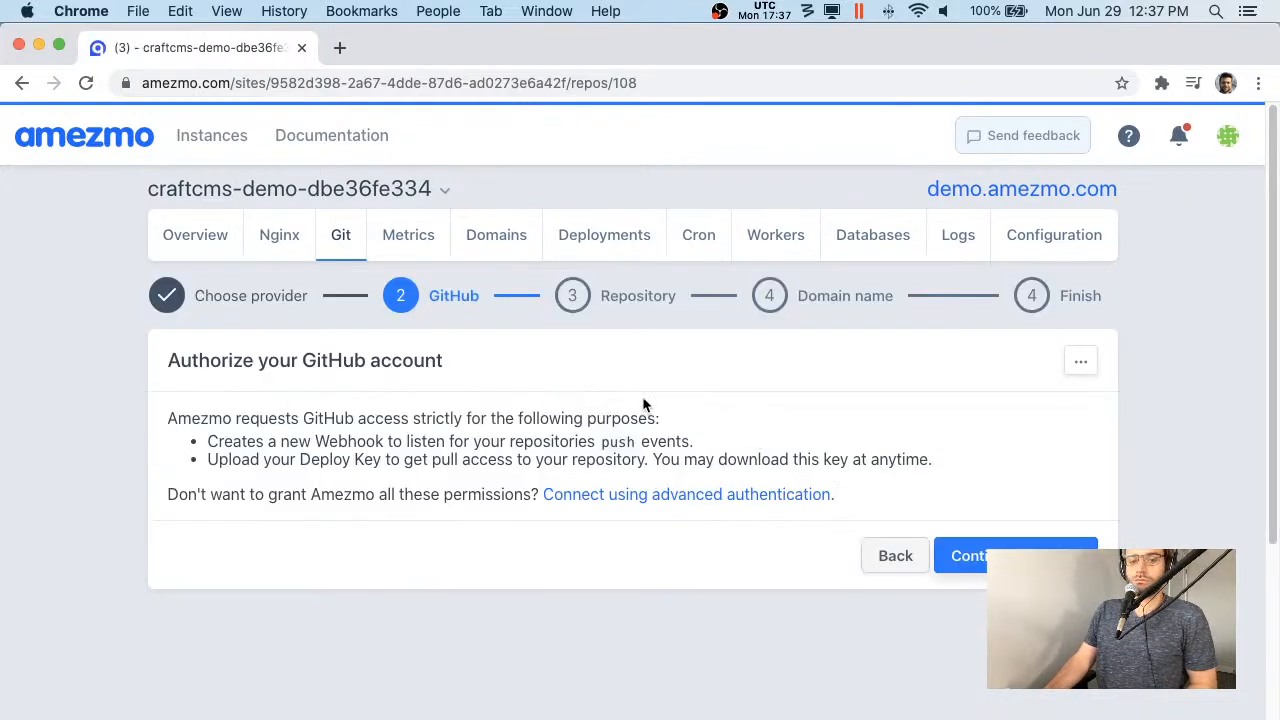
pyautogui.click(1010, 556)
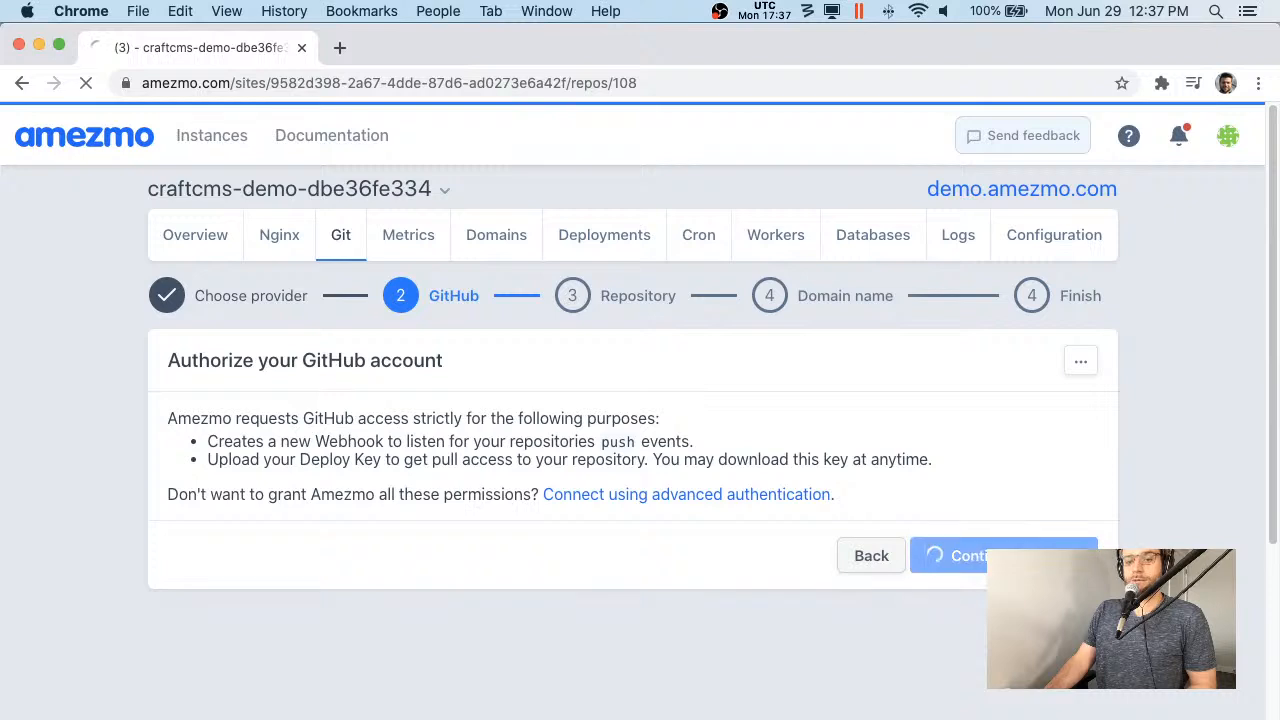
pyautogui.scroll(-4, 771, 659)
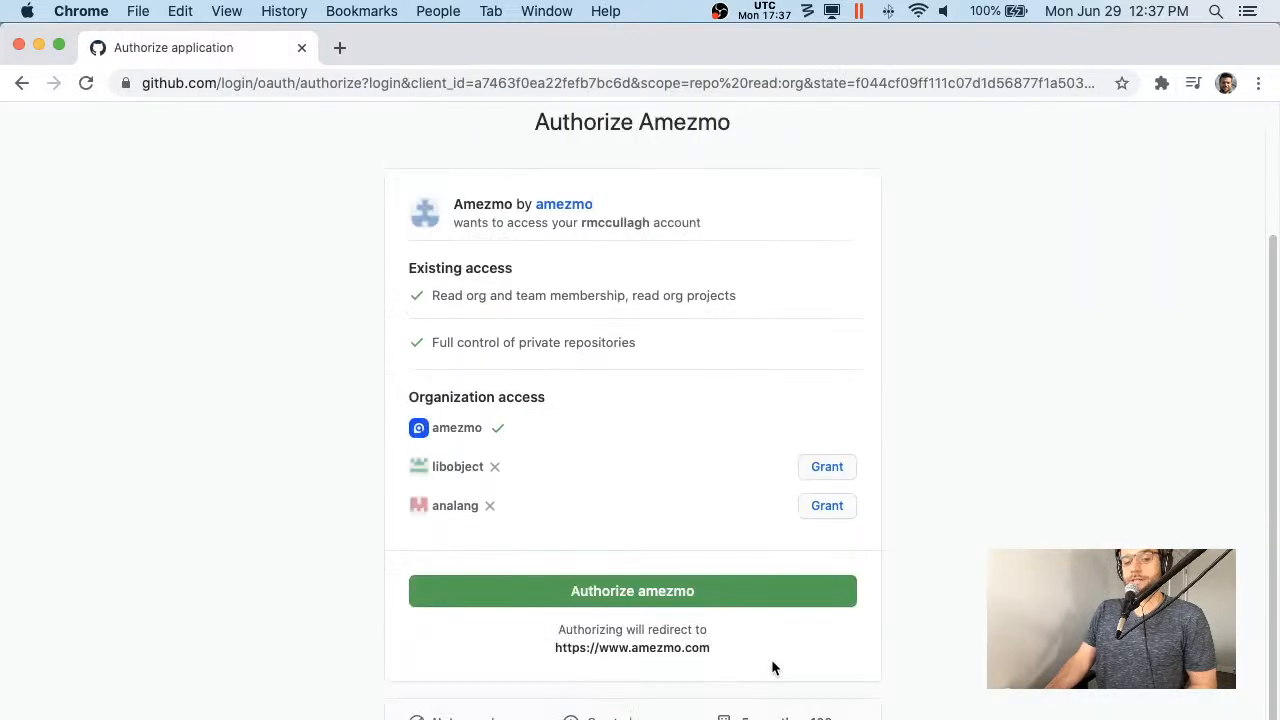
pyautogui.click(749, 626)
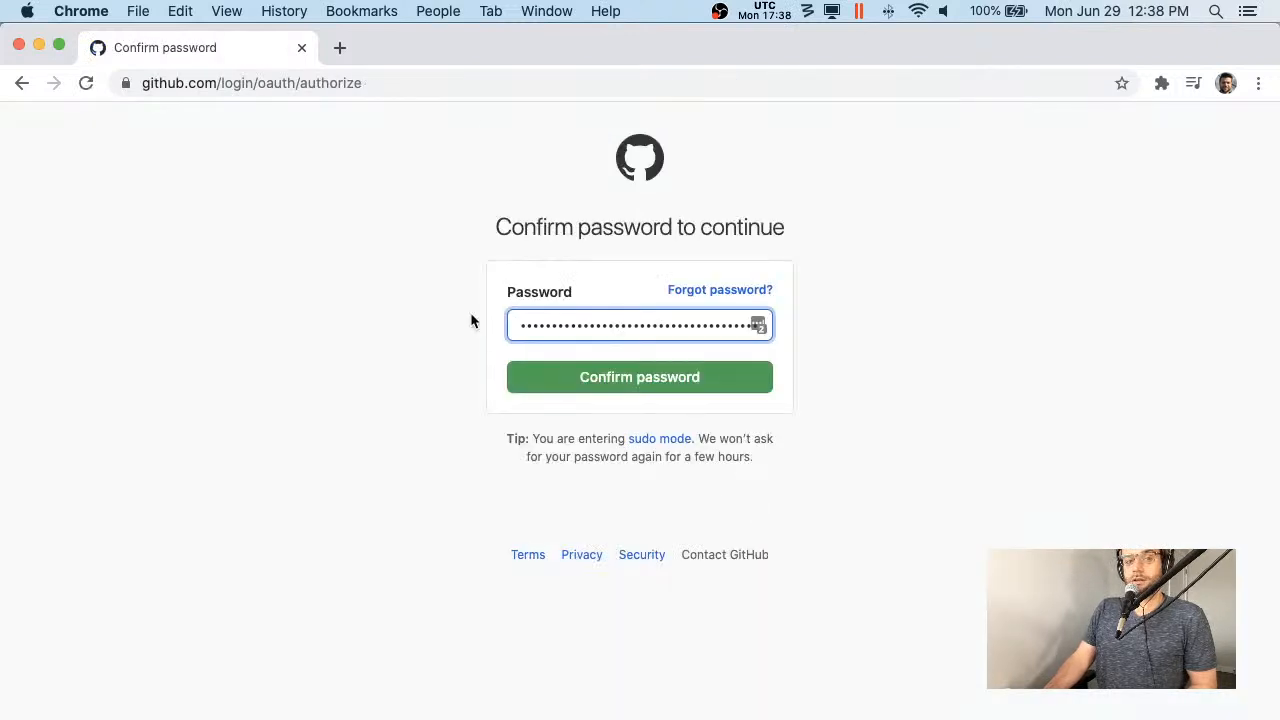
pyautogui.click(606, 372)
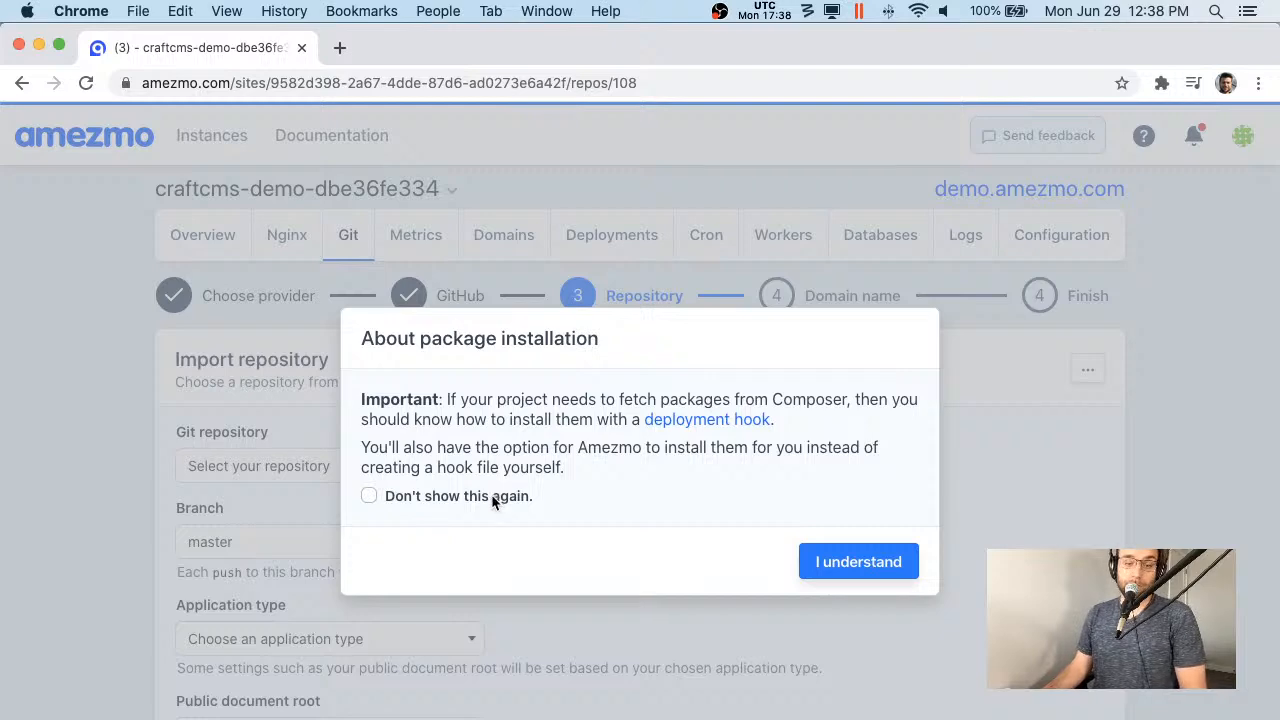
# - Dismiss the package installation notice and select the amezmo/craftcms-demo repository
pyautogui.click(491, 494)
pyautogui.click(849, 557)
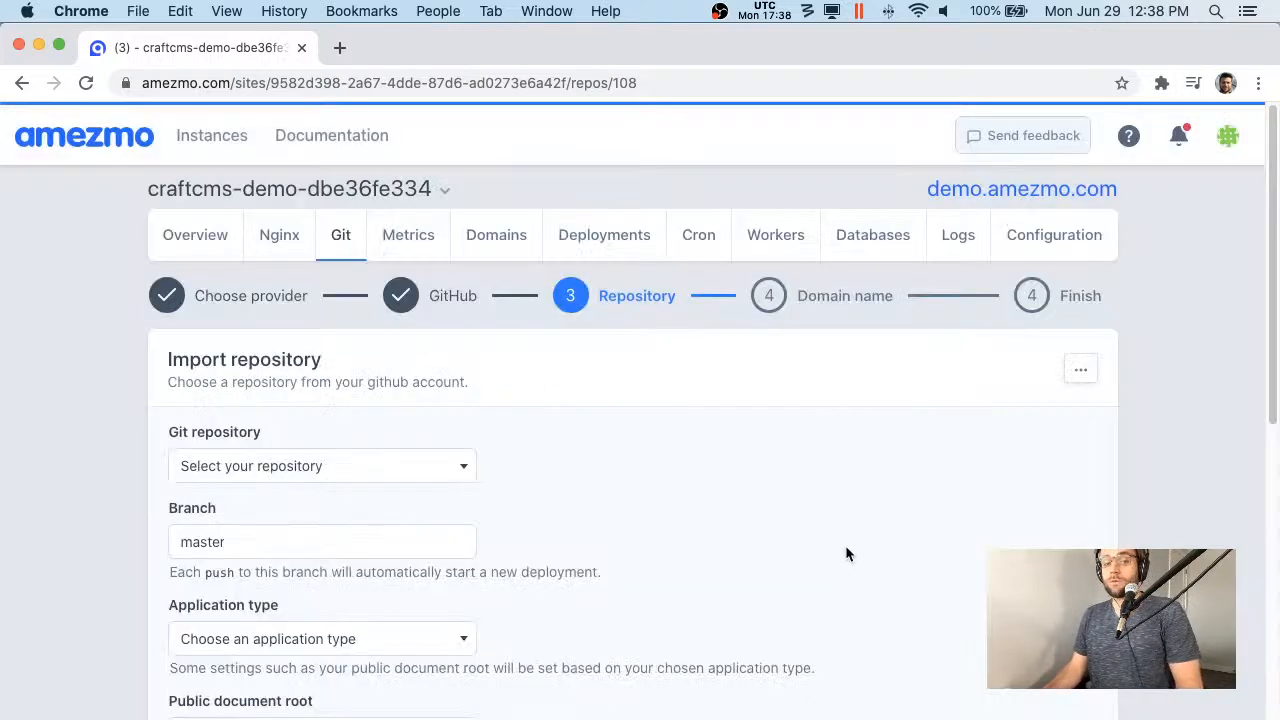
pyautogui.scroll(-2, 700, 520)
pyautogui.click(352, 404)
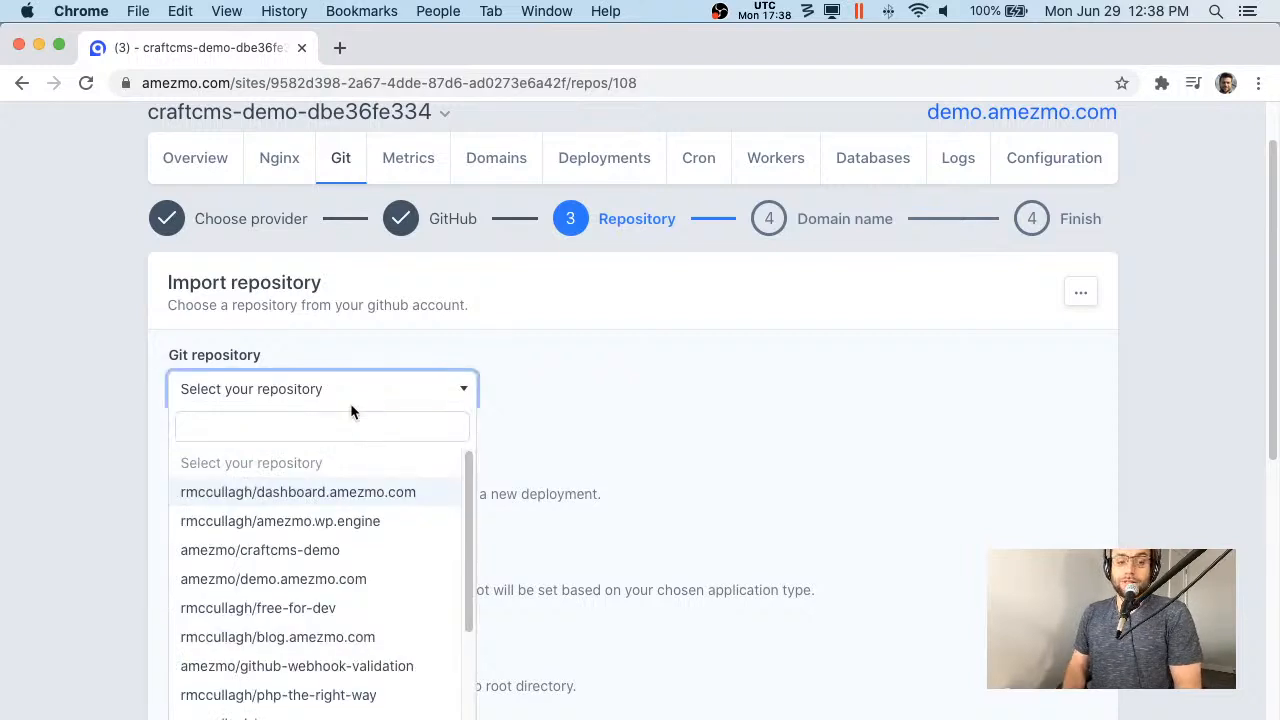
pyautogui.write('craft')
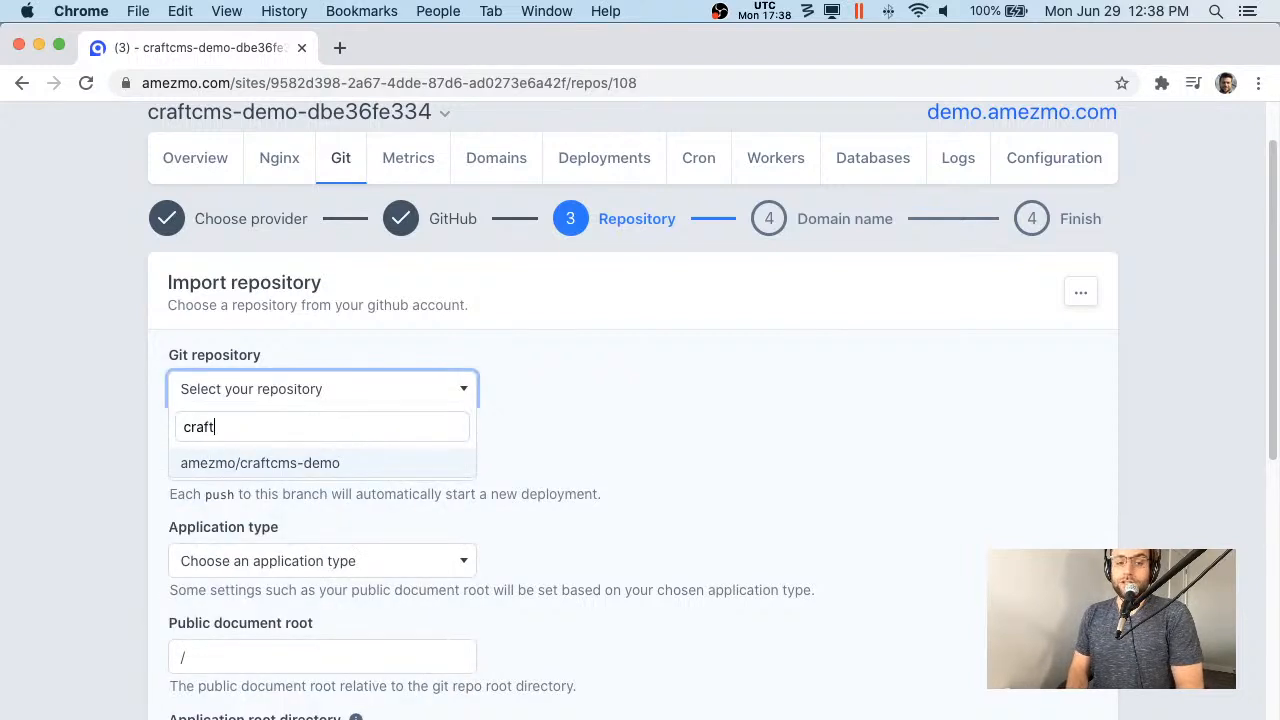
pyautogui.press('Return')
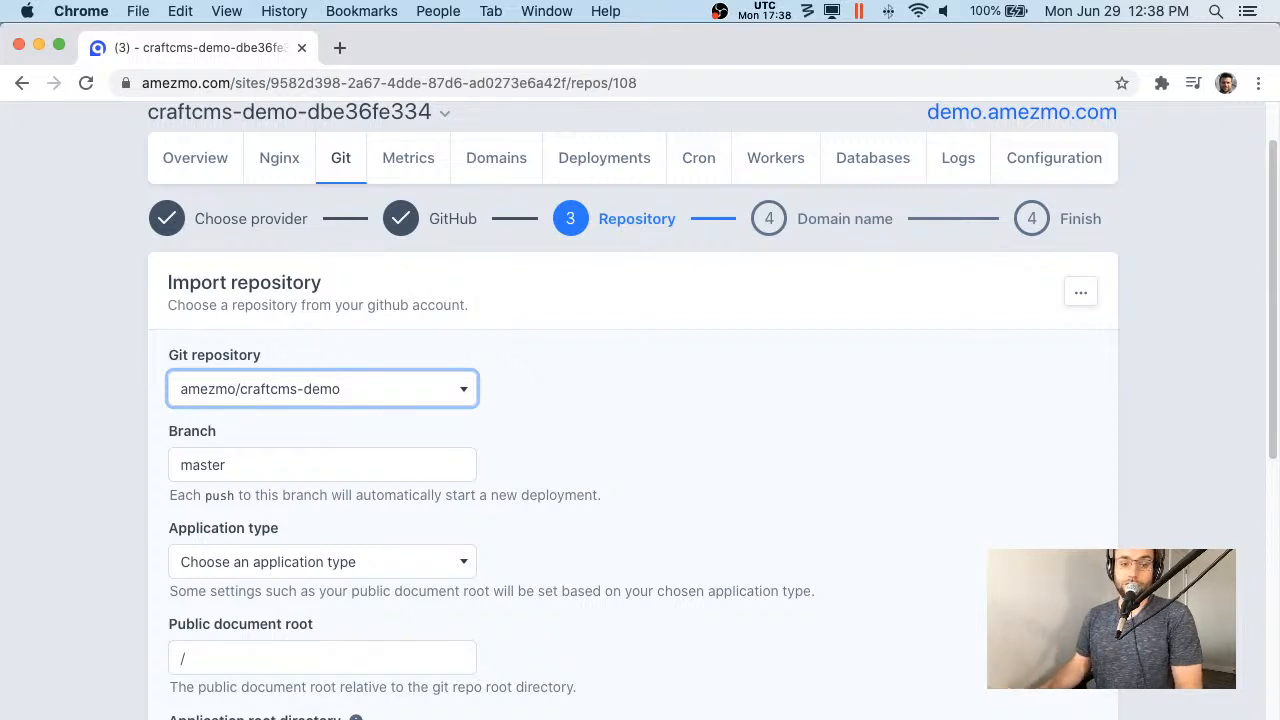
# - Set the application type to CraftCMS with automatic Composer package installation
pyautogui.scroll(-2, 349, 402)
pyautogui.scroll(-2, 489, 460)
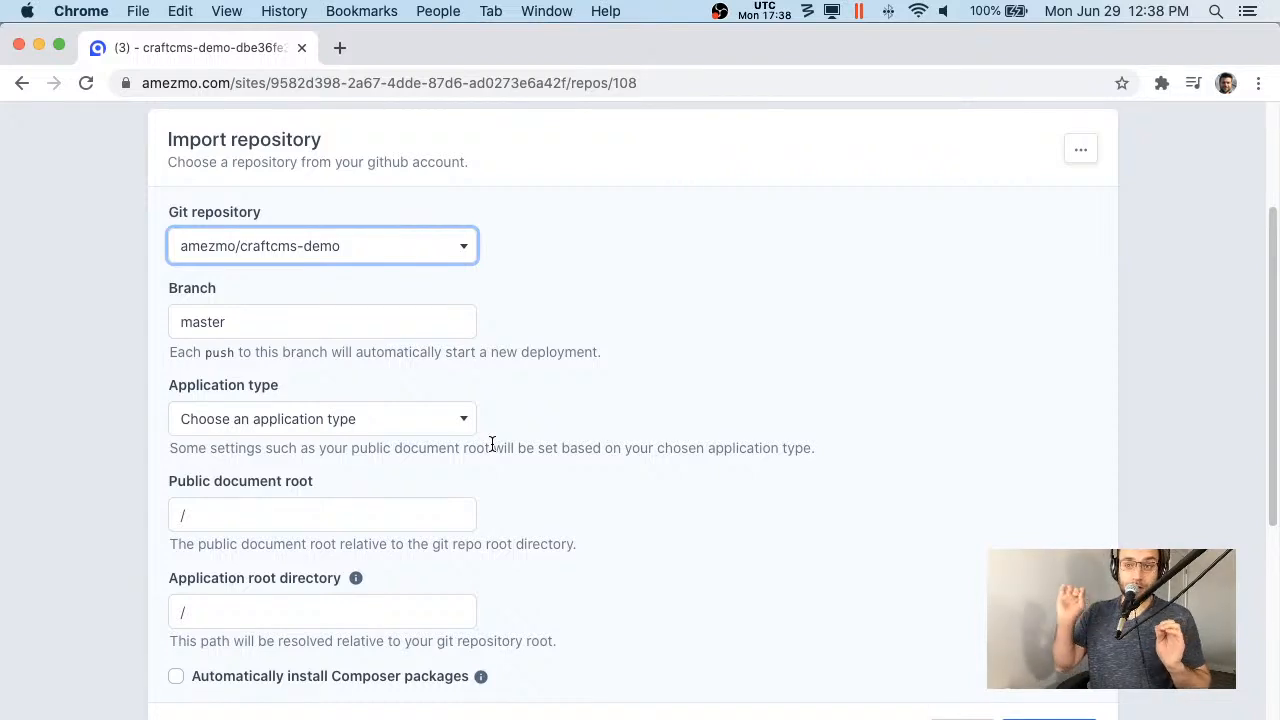
pyautogui.click(408, 424)
pyautogui.write('Wa')
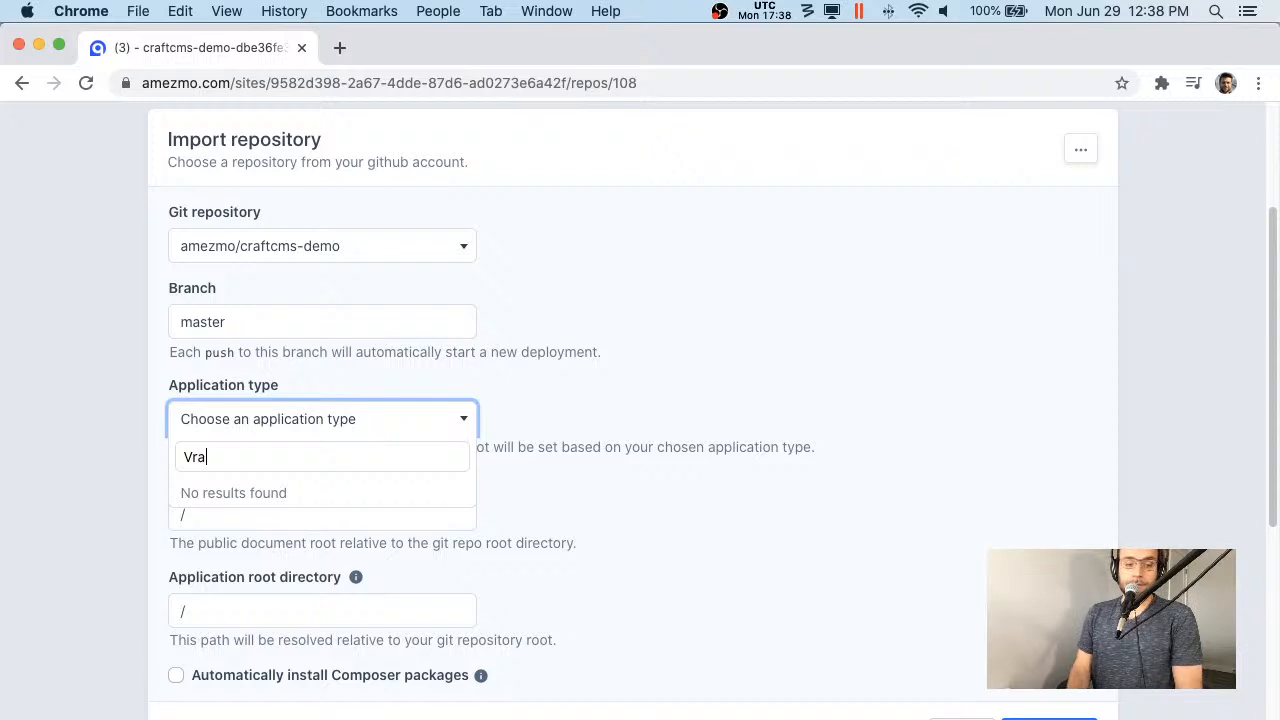
pyautogui.press('BackSpace')
pyautogui.press('BackSpace')
pyautogui.write('V')
pyautogui.press('BackSpace')
pyautogui.write('Cr')
pyautogui.press('Return')
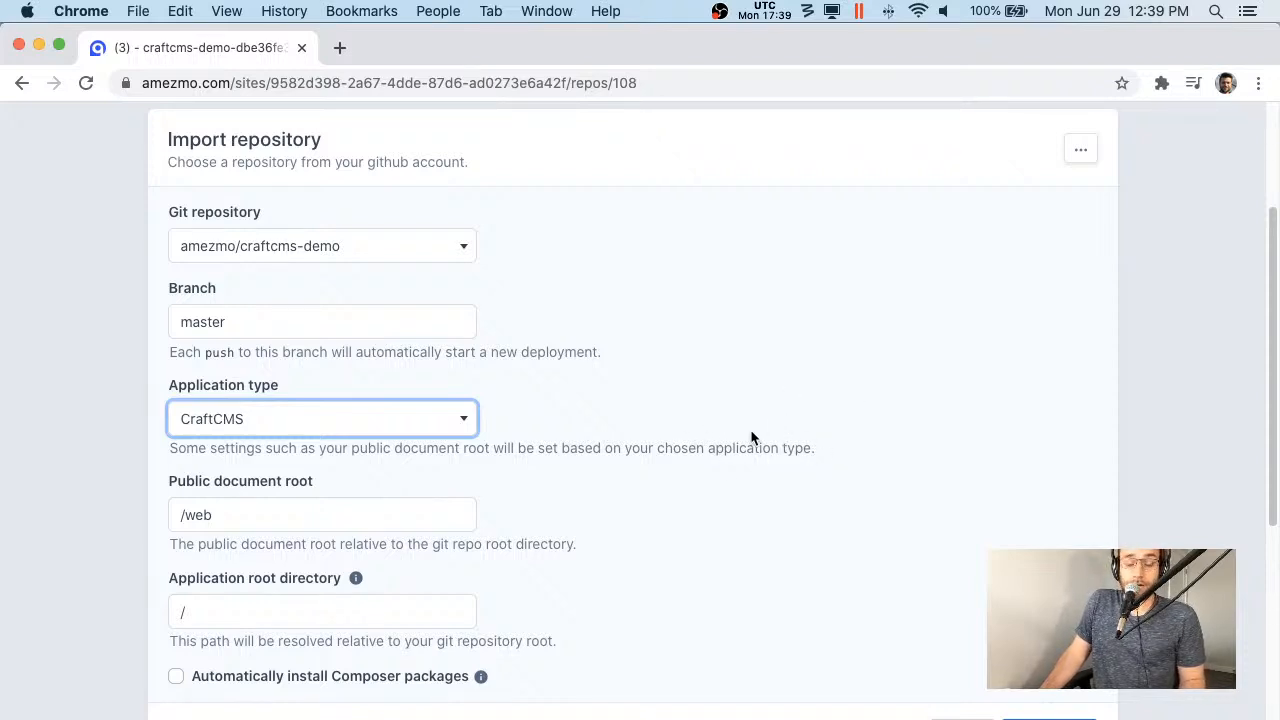
pyautogui.scroll(-1, 740, 443)
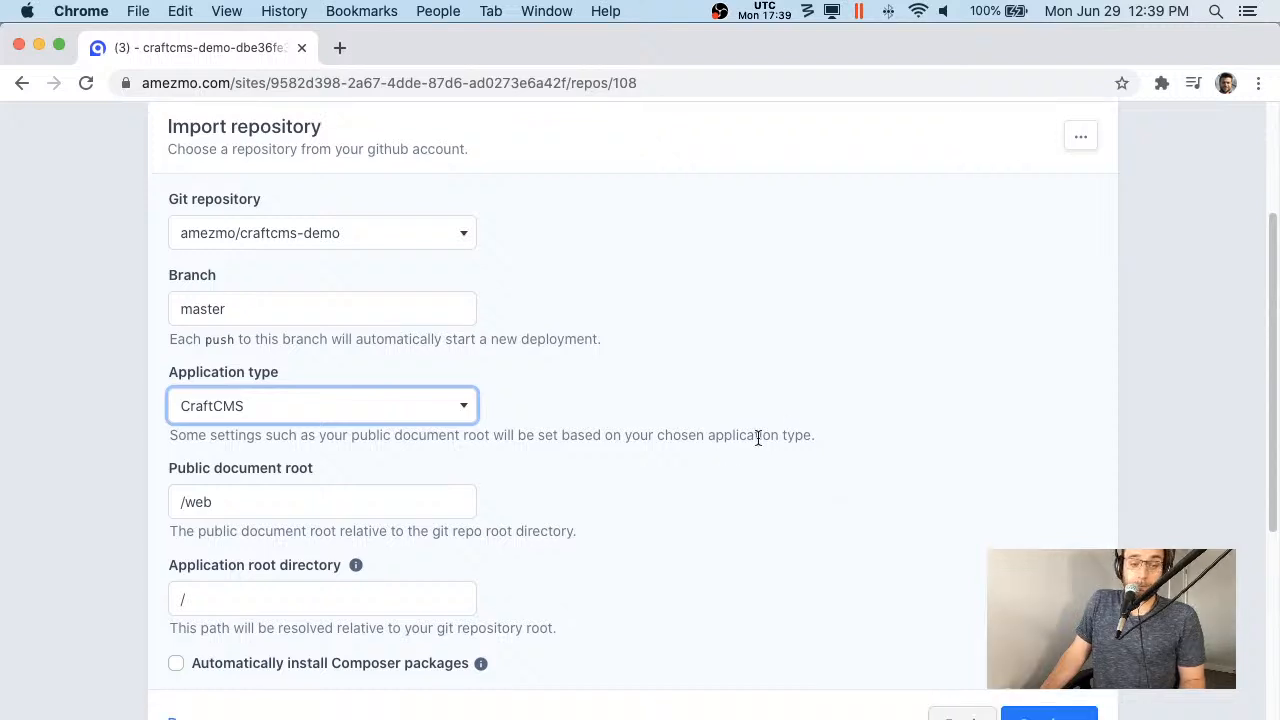
pyautogui.click(363, 668)
pyautogui.click(1050, 713)
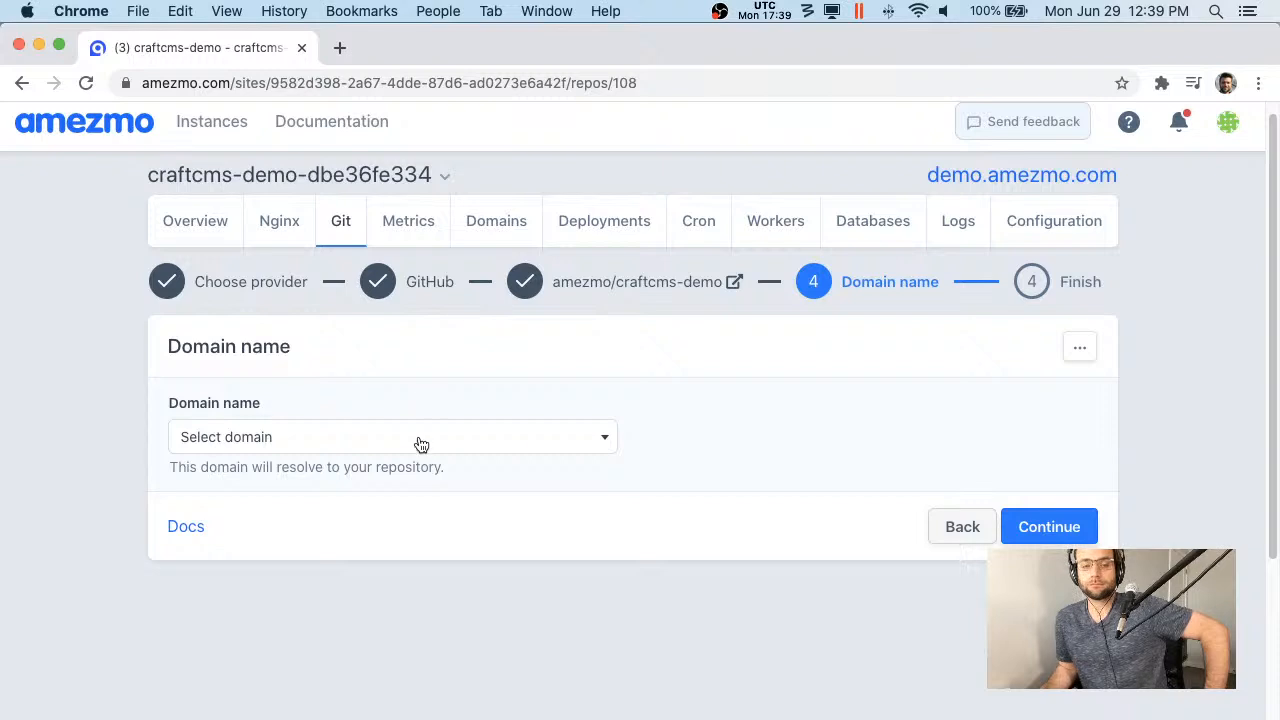
# - Attach demo.amezmo.com as the domain and confirm deploying the repository
pyautogui.click(421, 444)
pyautogui.click(386, 534)
pyautogui.click(1012, 526)
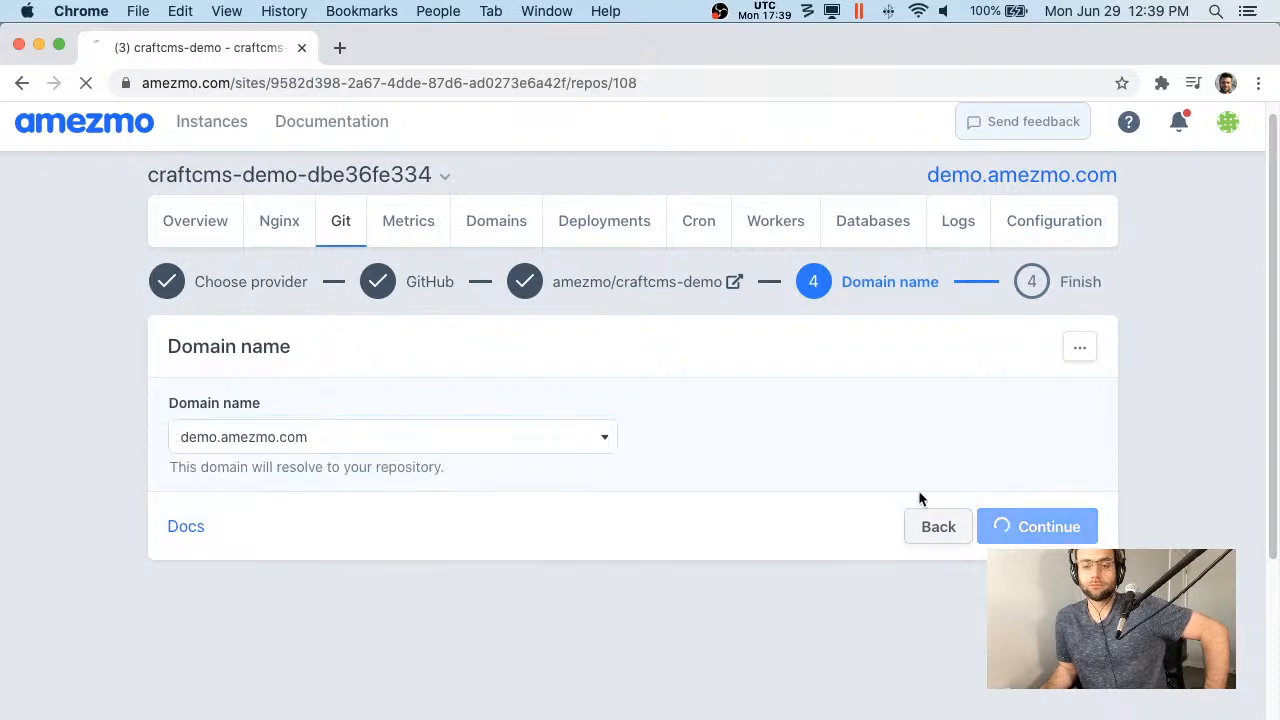
pyautogui.click(634, 443)
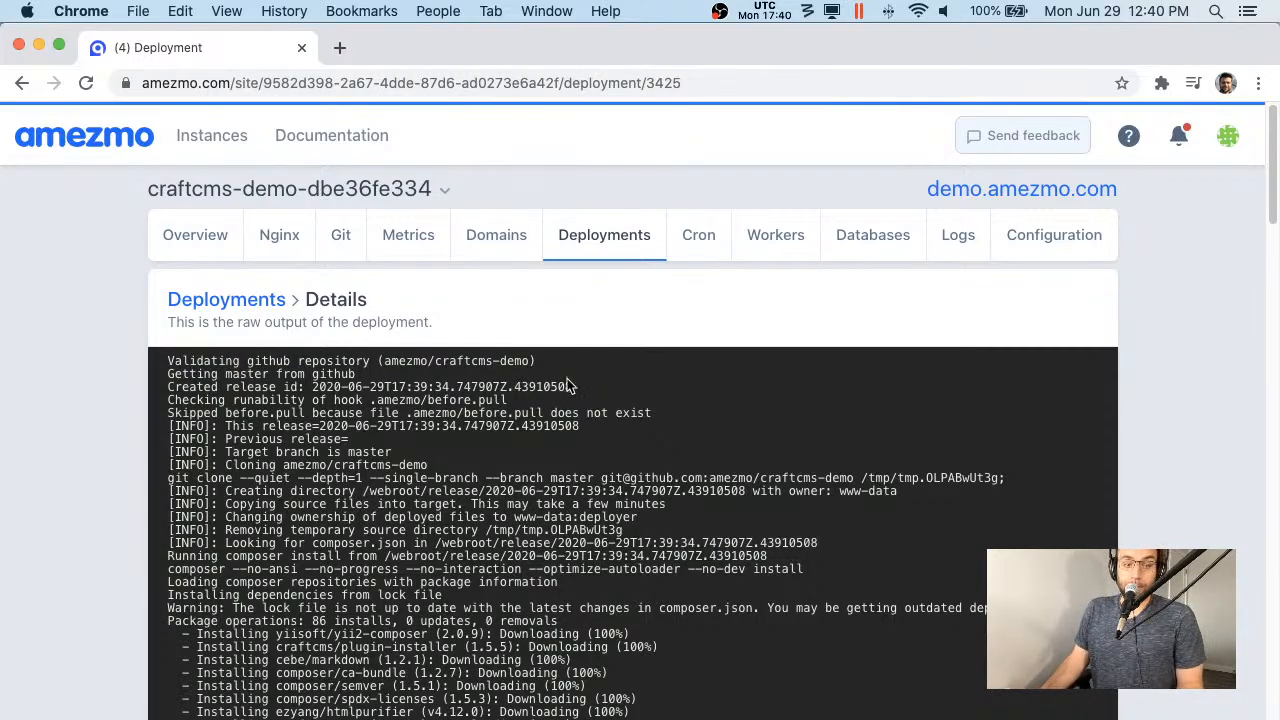
# - Review the post-deployment health check and open demo.amezmo.com in a new tab
pyautogui.scroll(-10, 575, 390)
pyautogui.scroll(-10, 579, 398)
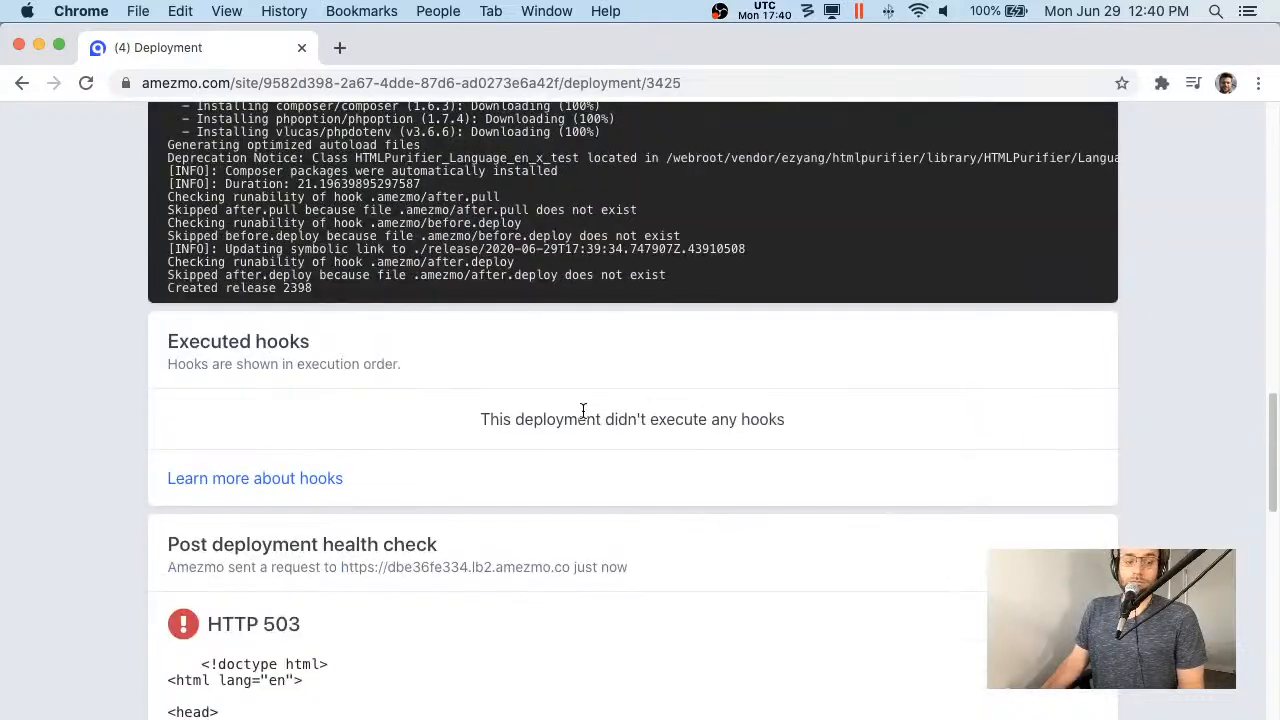
pyautogui.scroll(-5, 585, 400)
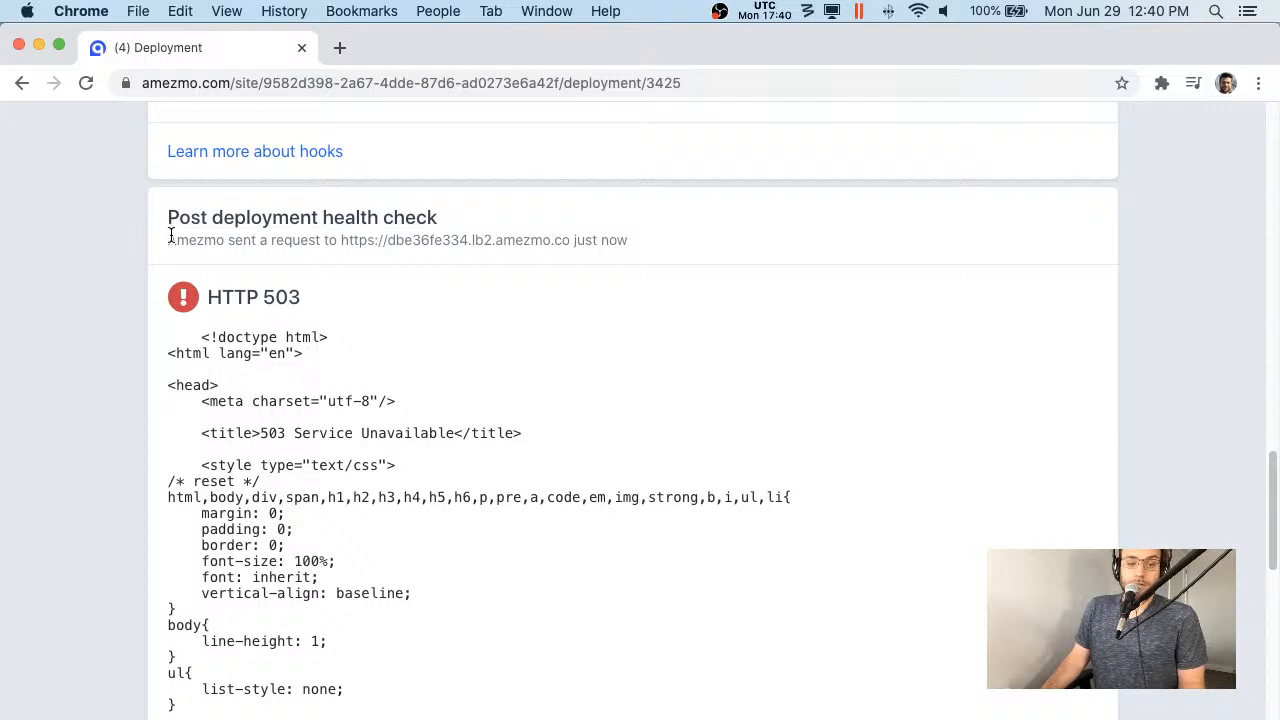
pyautogui.moveTo(171, 232); pyautogui.dragTo(620, 242)
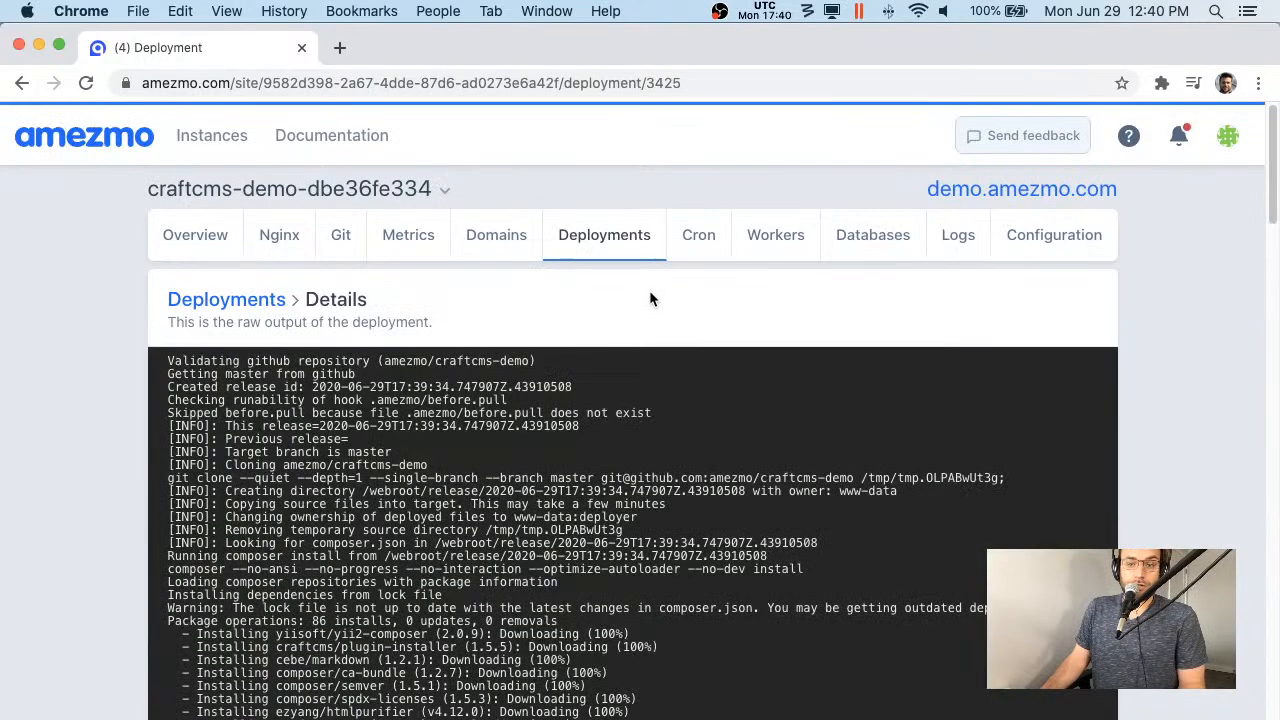
pyautogui.click(1020, 189)
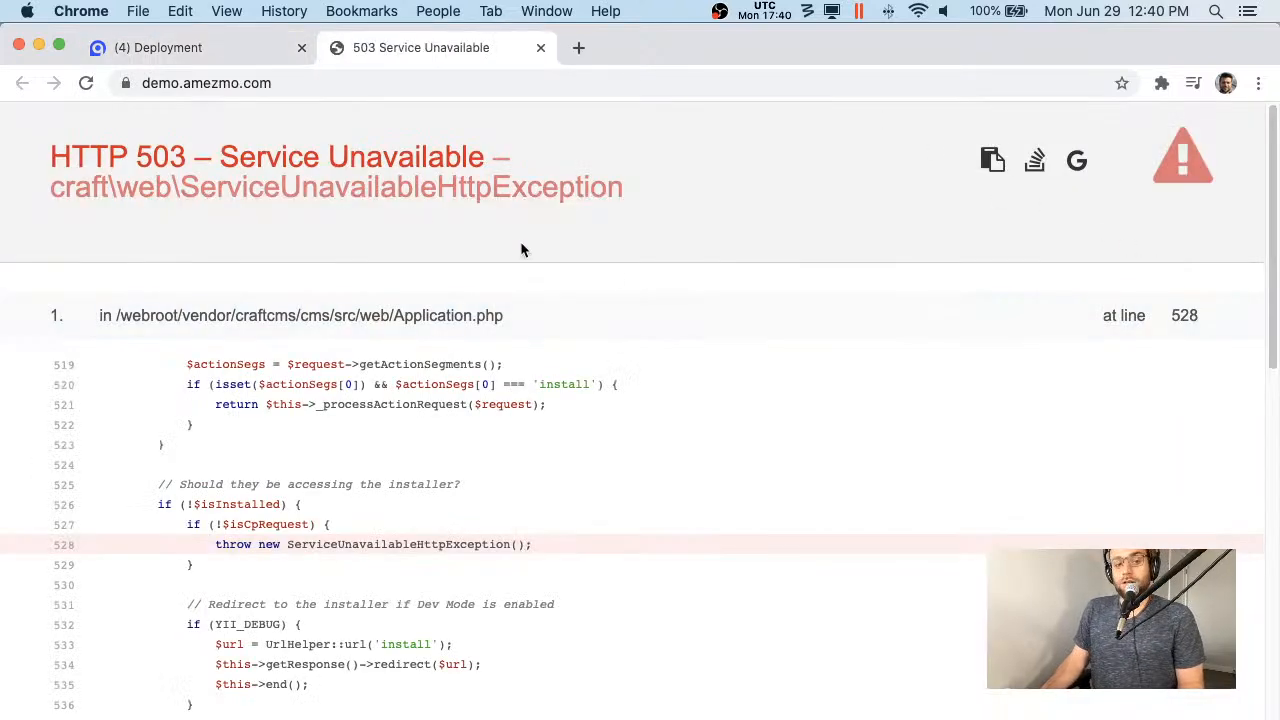
pyautogui.click(445, 84)
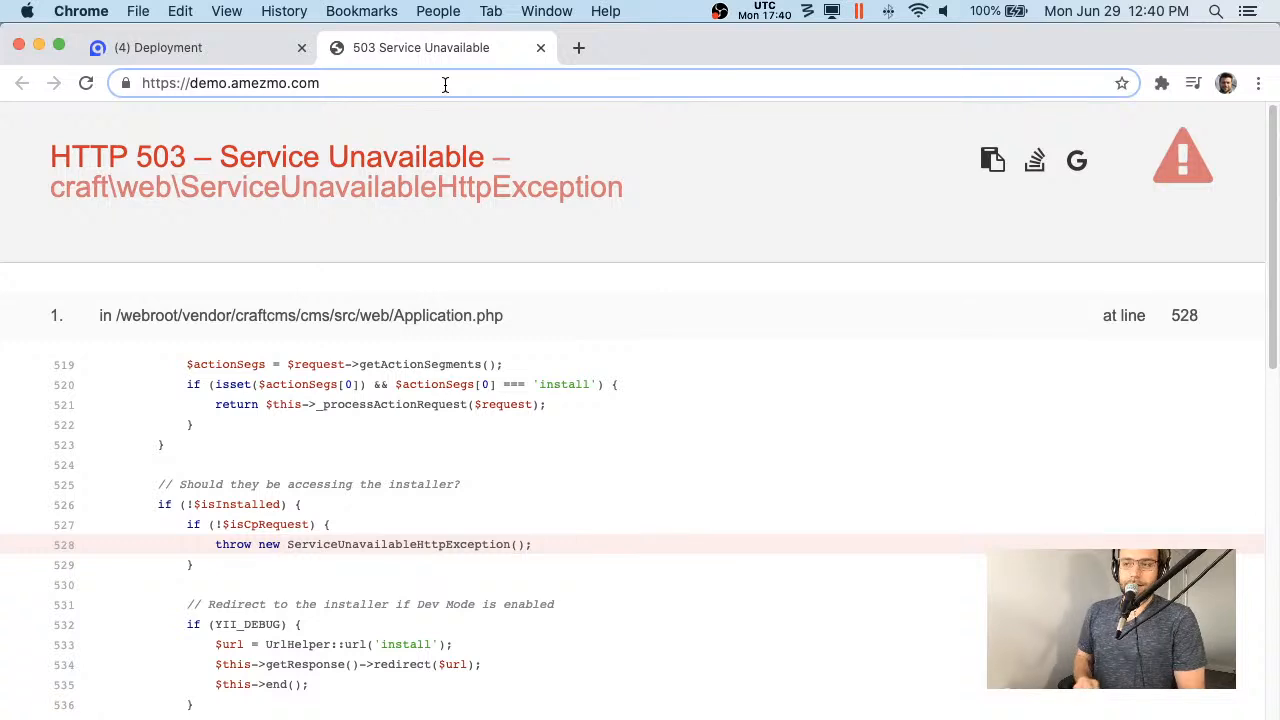
# - Load the Craft installer at demo.amezmo.com/admin/install
pyautogui.write('/')
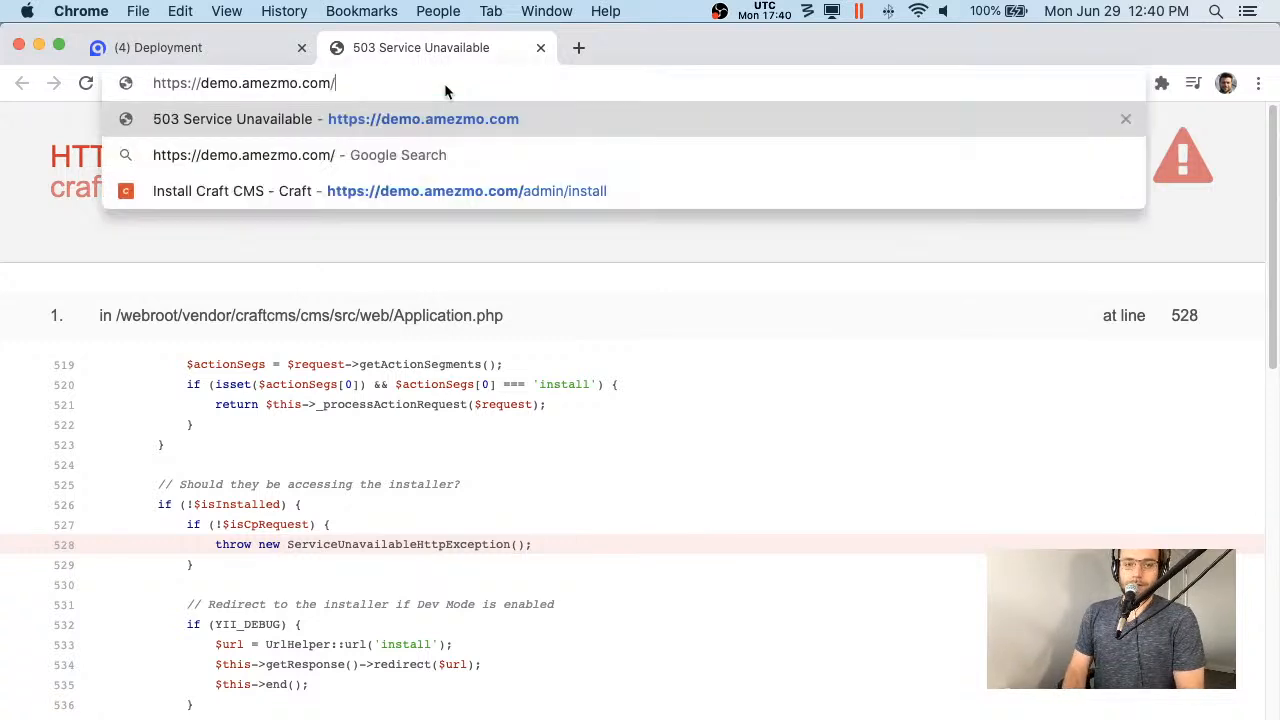
pyautogui.write('admin/install')
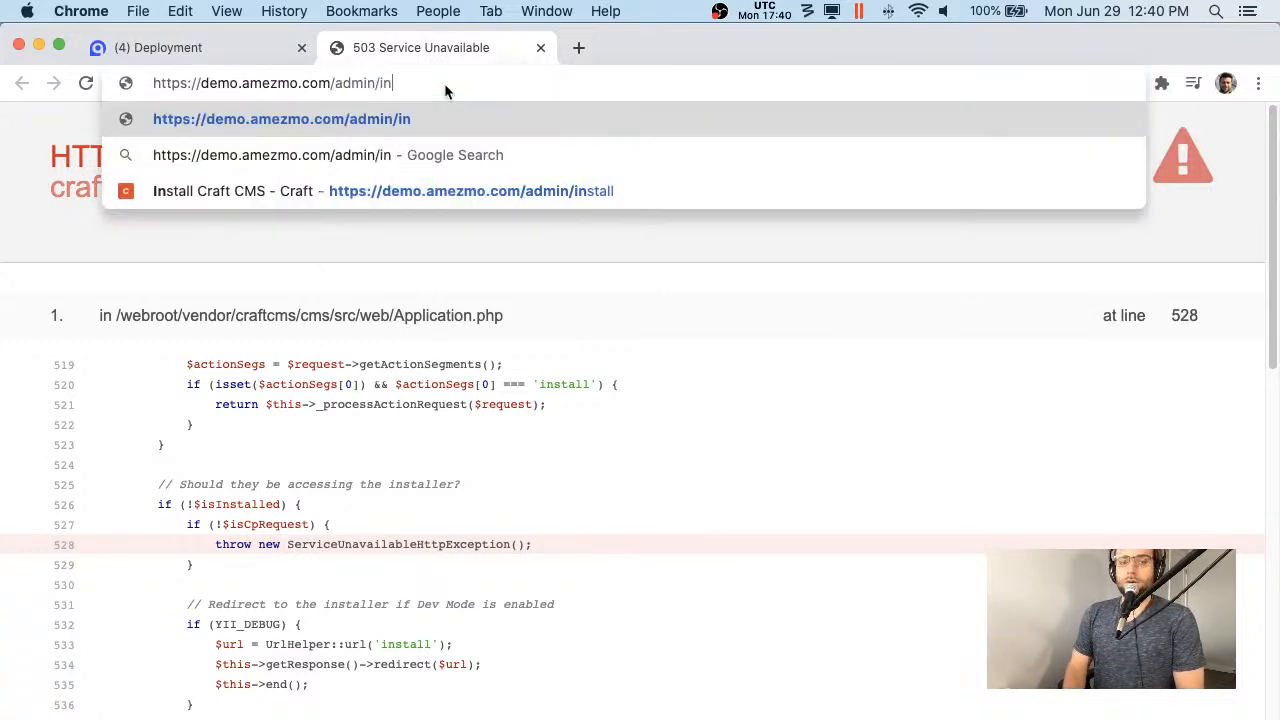
pyautogui.press('Return')
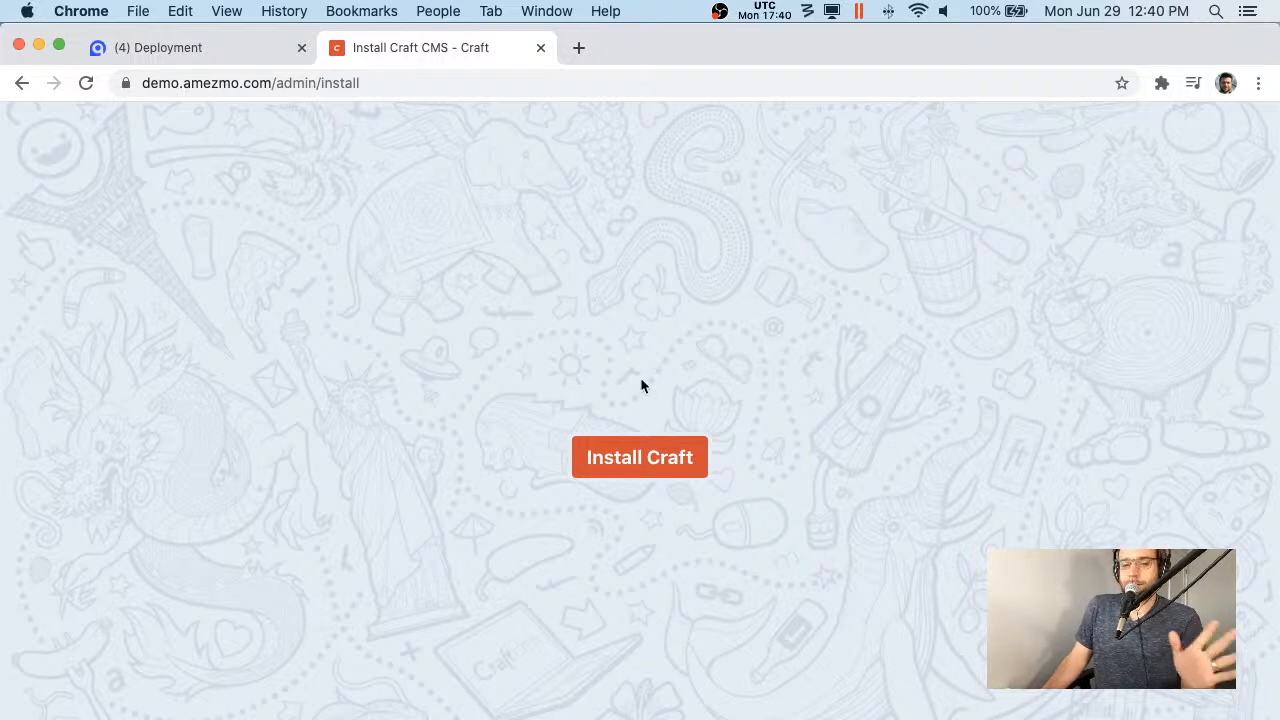
# - Accept the Craft licence and create an admin account with username admin, an email and password
pyautogui.click(661, 472)
pyautogui.scroll(-10, 674, 459)
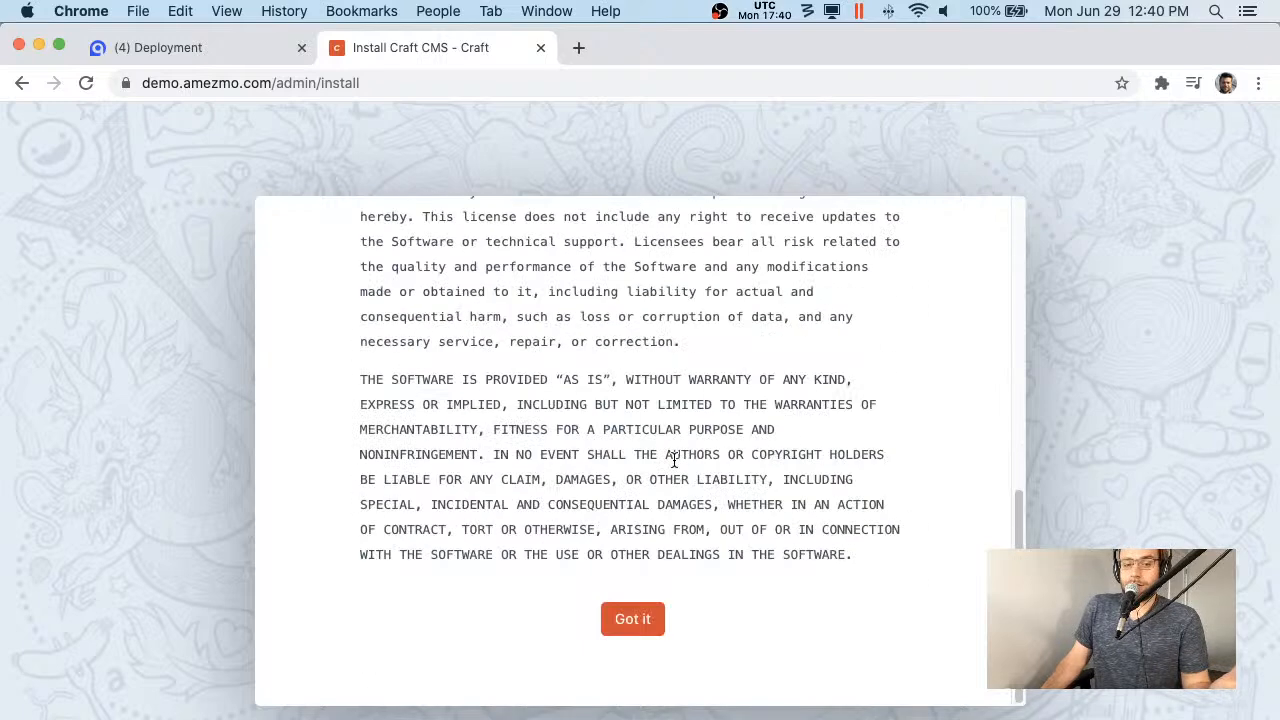
pyautogui.click(645, 618)
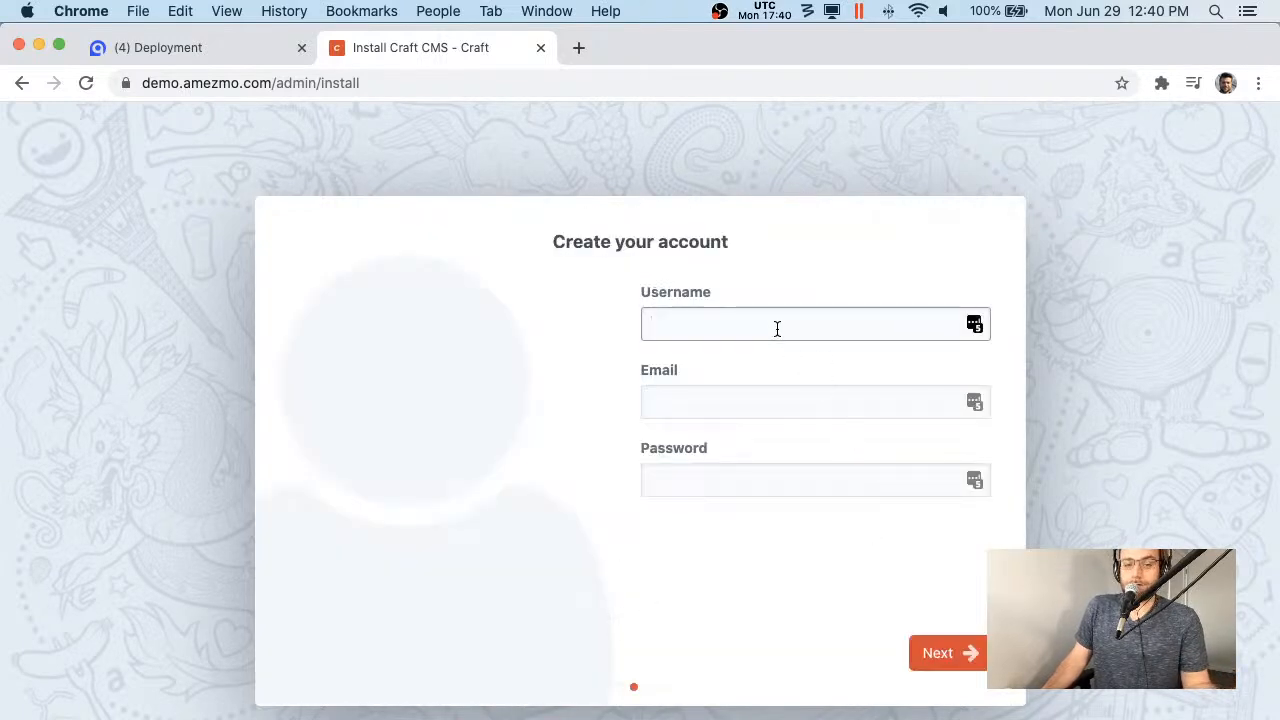
pyautogui.write('admin')
pyautogui.press('Tab')
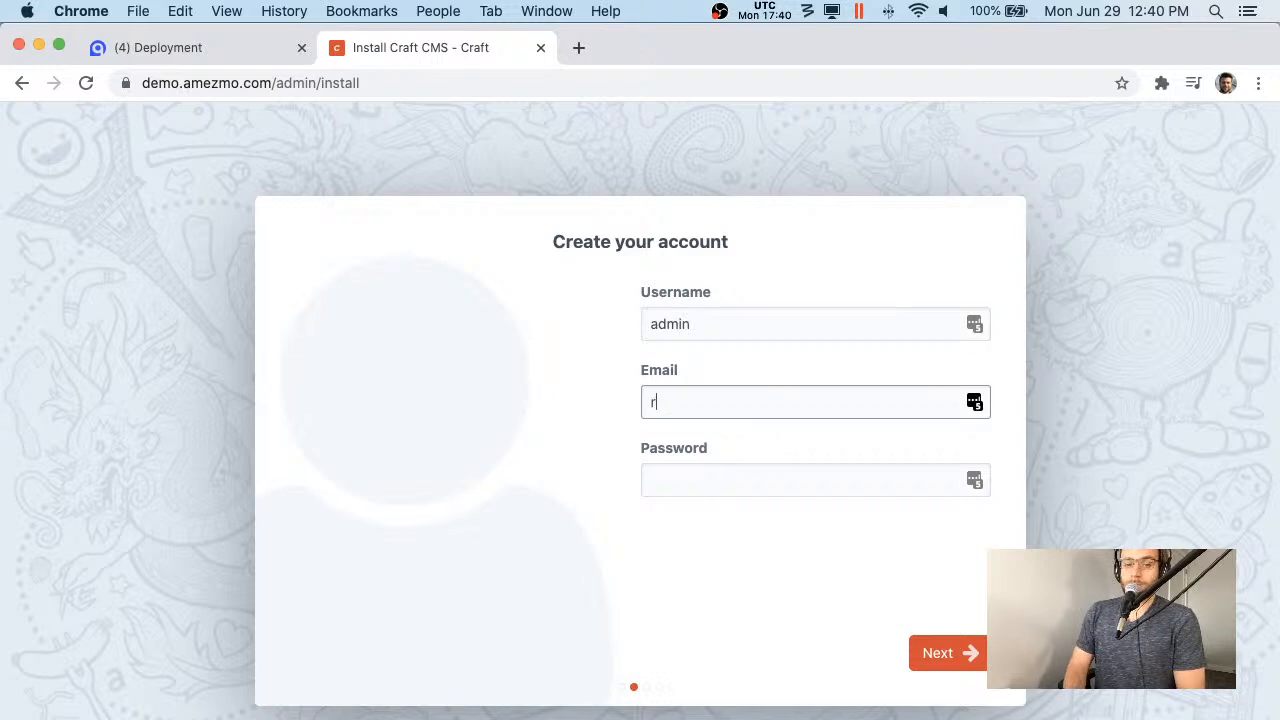
pyautogui.press('Tab')
pyautogui.write('•••••••')
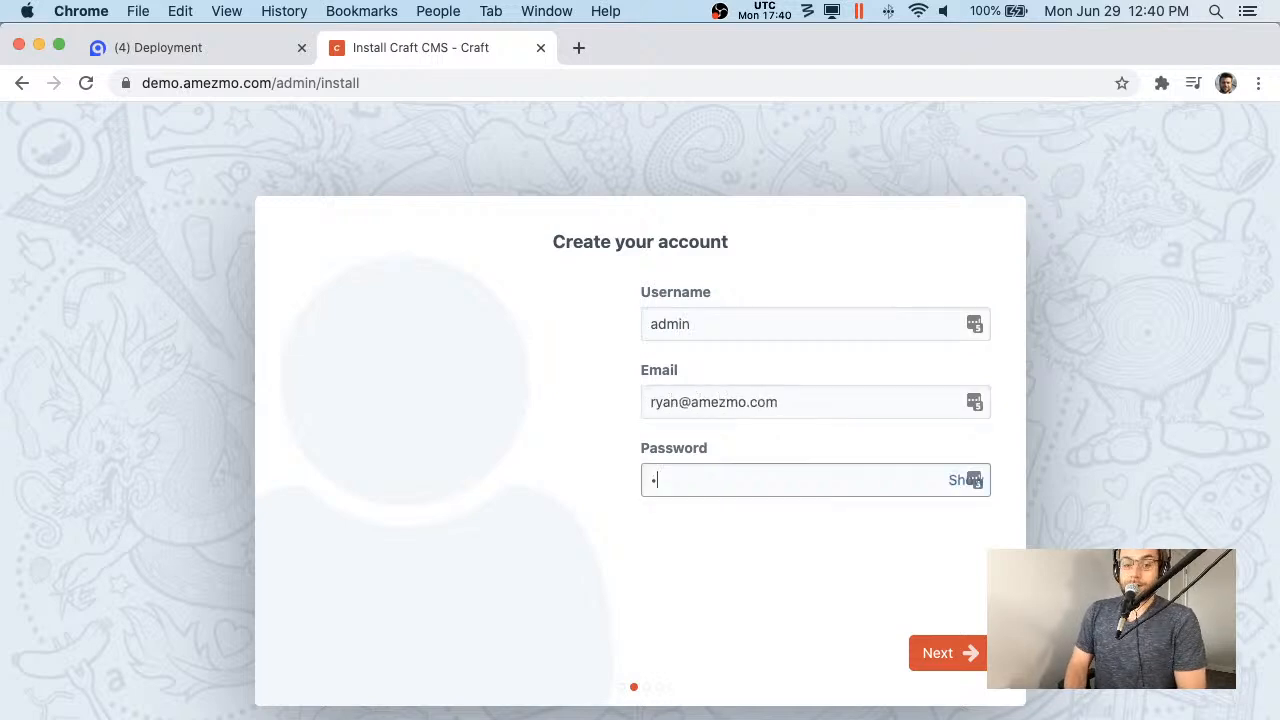
pyautogui.write('•')
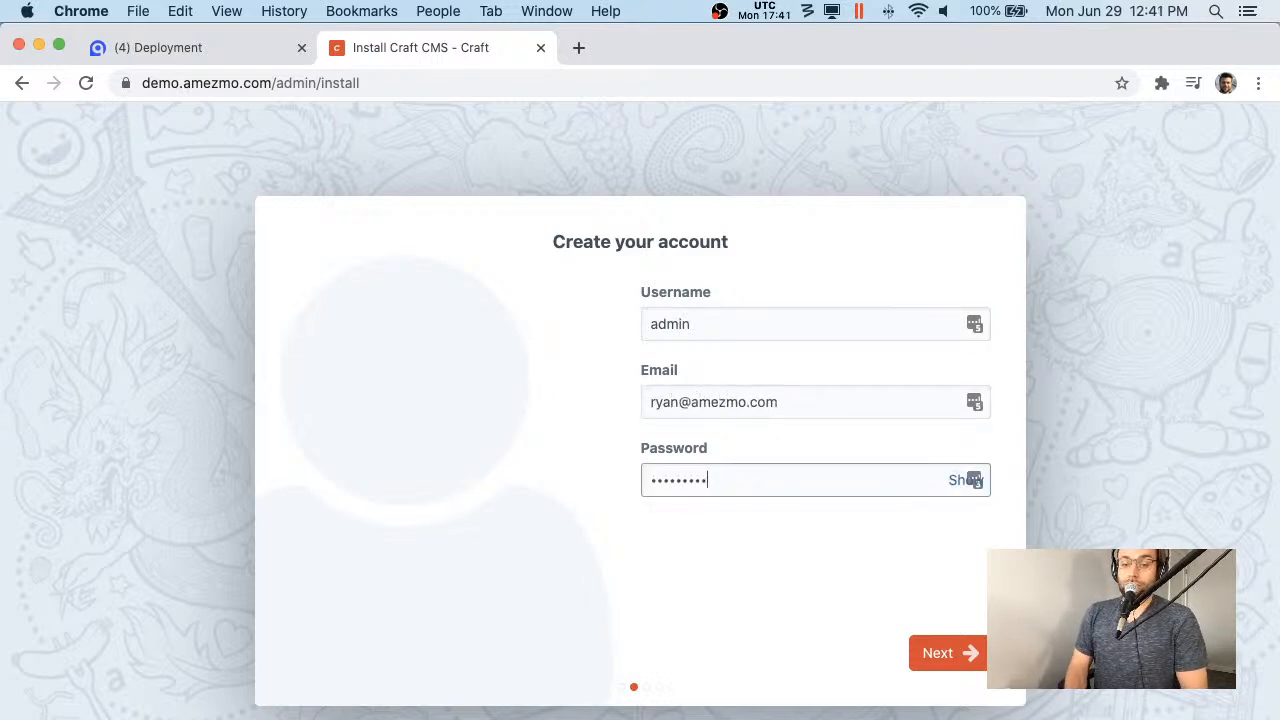
pyautogui.press('Return')
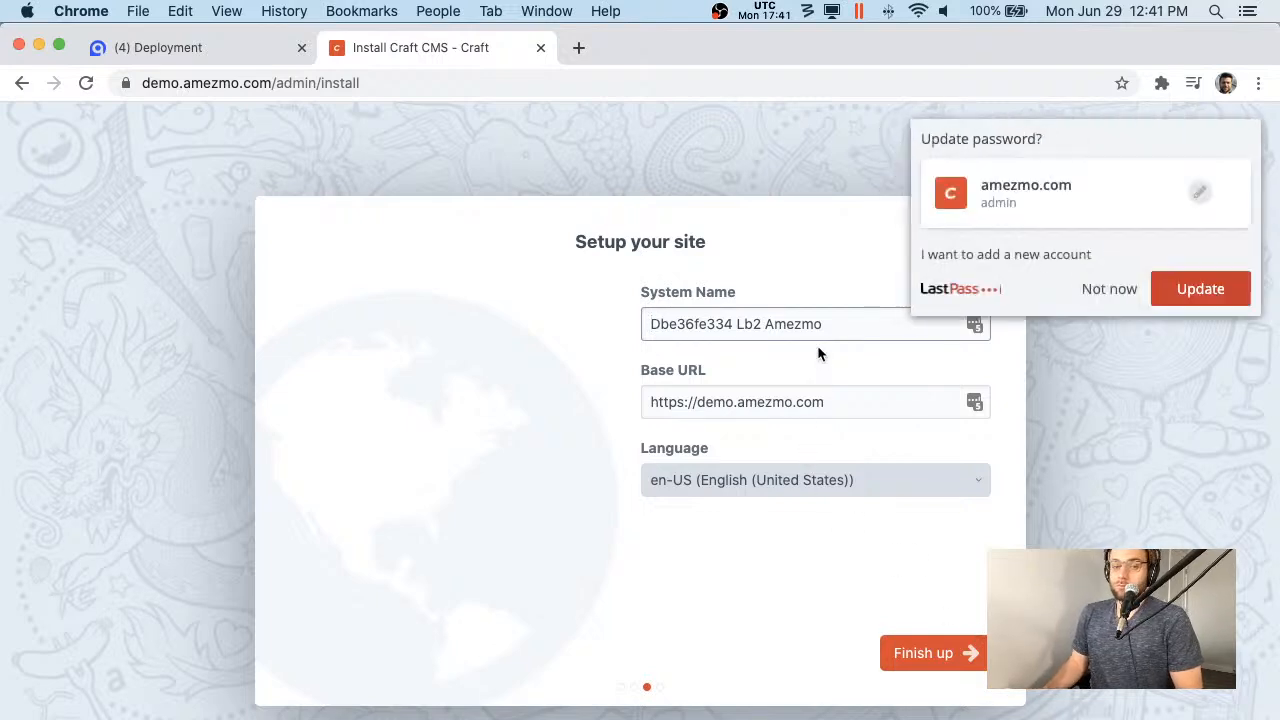
# - Rename the system to 'CraftCMS Demo' and finish the setup
pyautogui.press('super+Right')
pyautogui.hotkey('alt', 'shift', 'Left')
pyautogui.hotkey('alt', 'shift', 'Left')
pyautogui.hotkey('alt', 'shift', 'Left')
pyautogui.write('Craft')
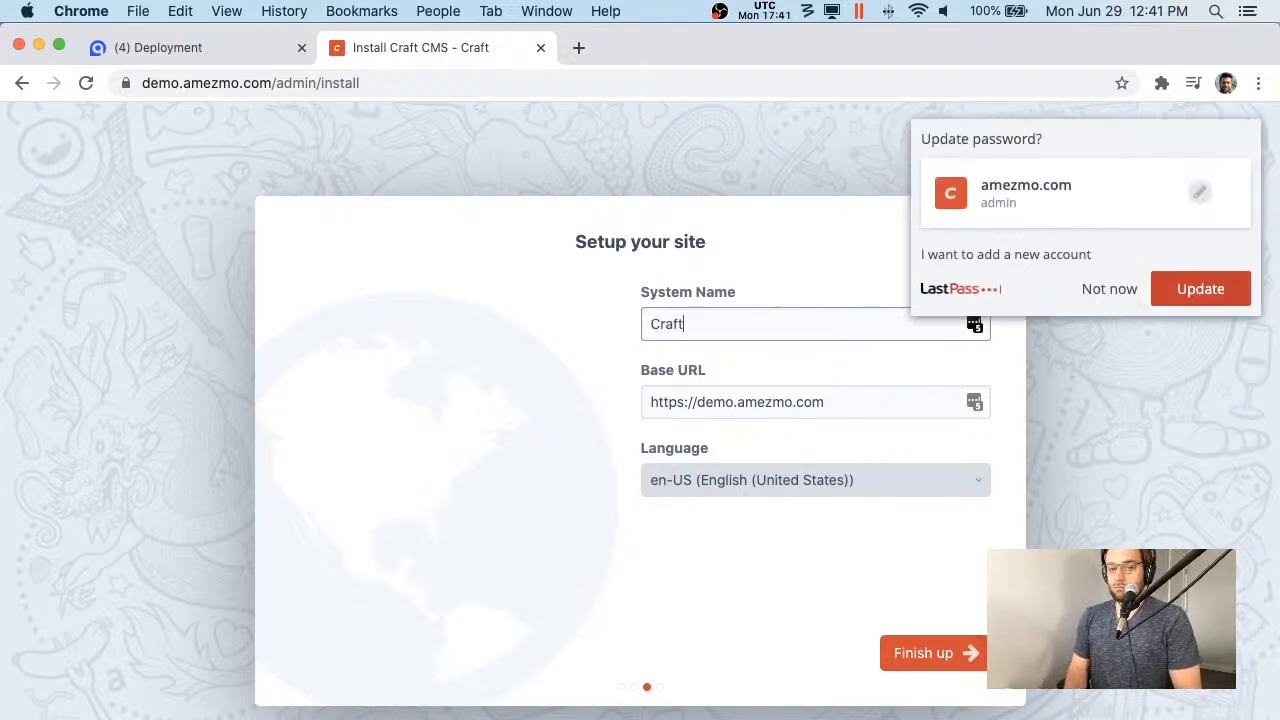
pyautogui.write('CMS Demo')
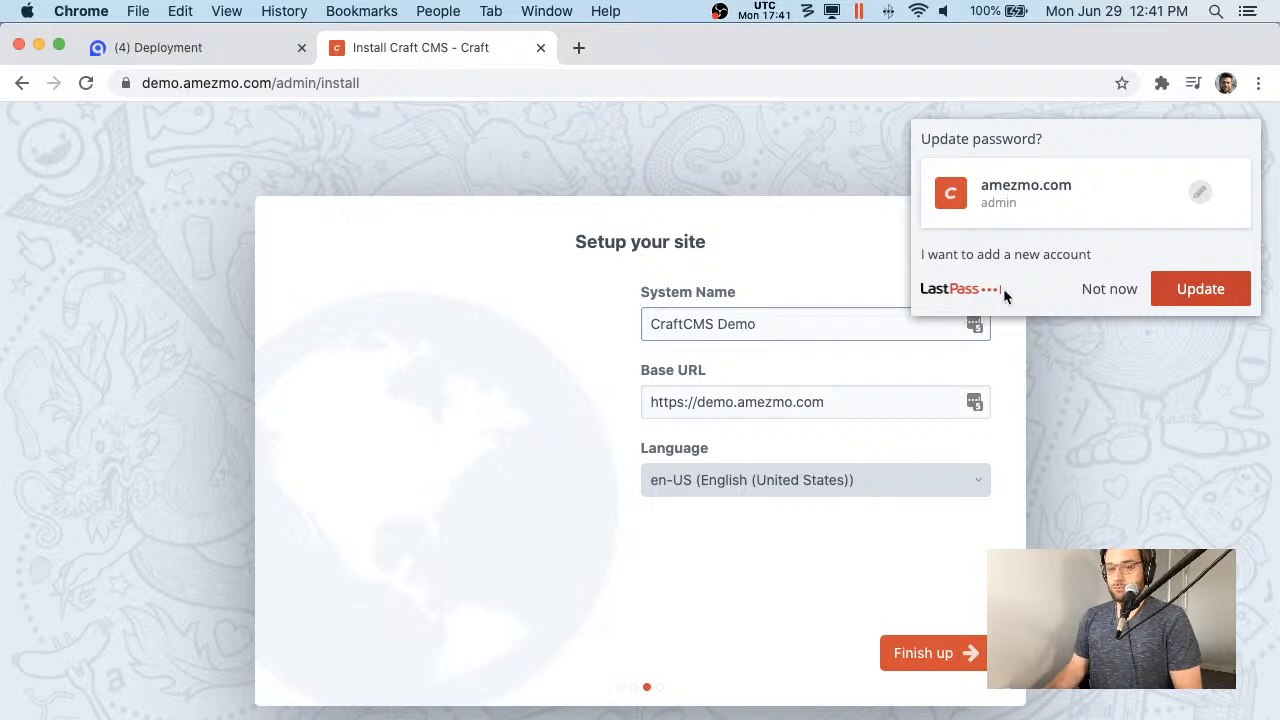
pyautogui.click(1116, 289)
pyautogui.click(905, 653)
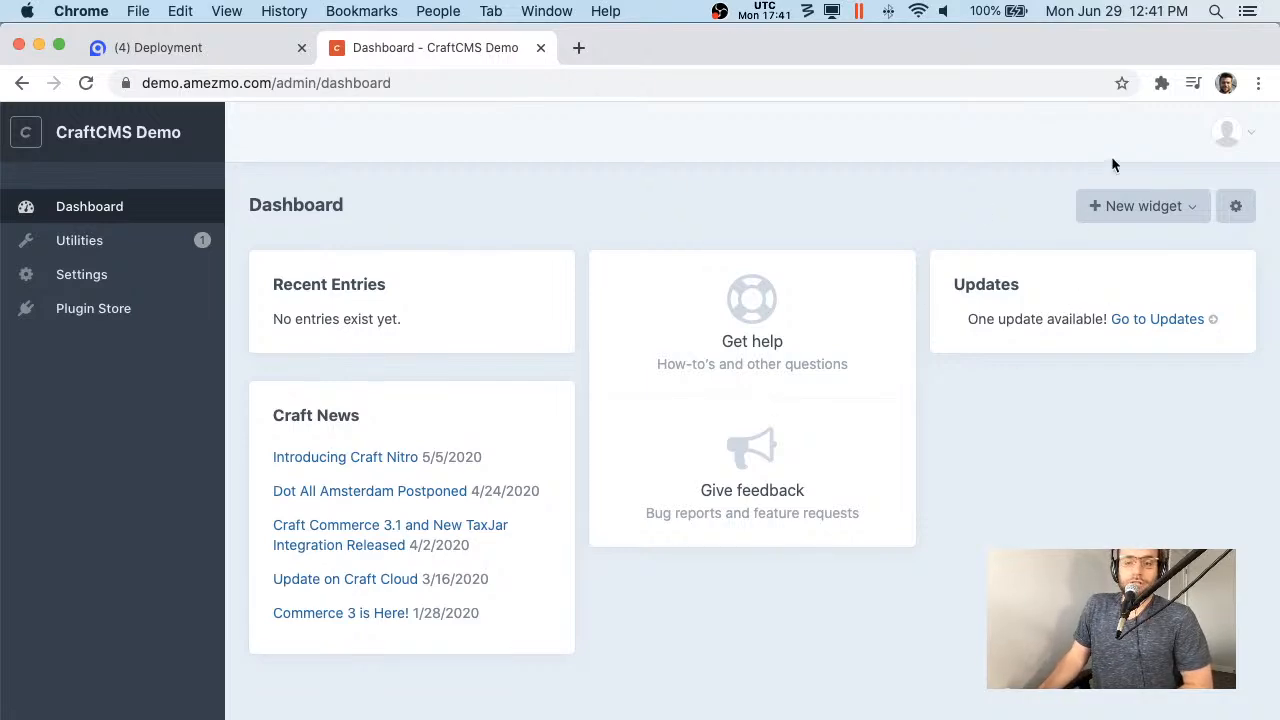
# - Open craftcms-demo-dbe36fe334's Configuration tab and inspect the .env SECURITY_KEY line
pyautogui.click(210, 48)
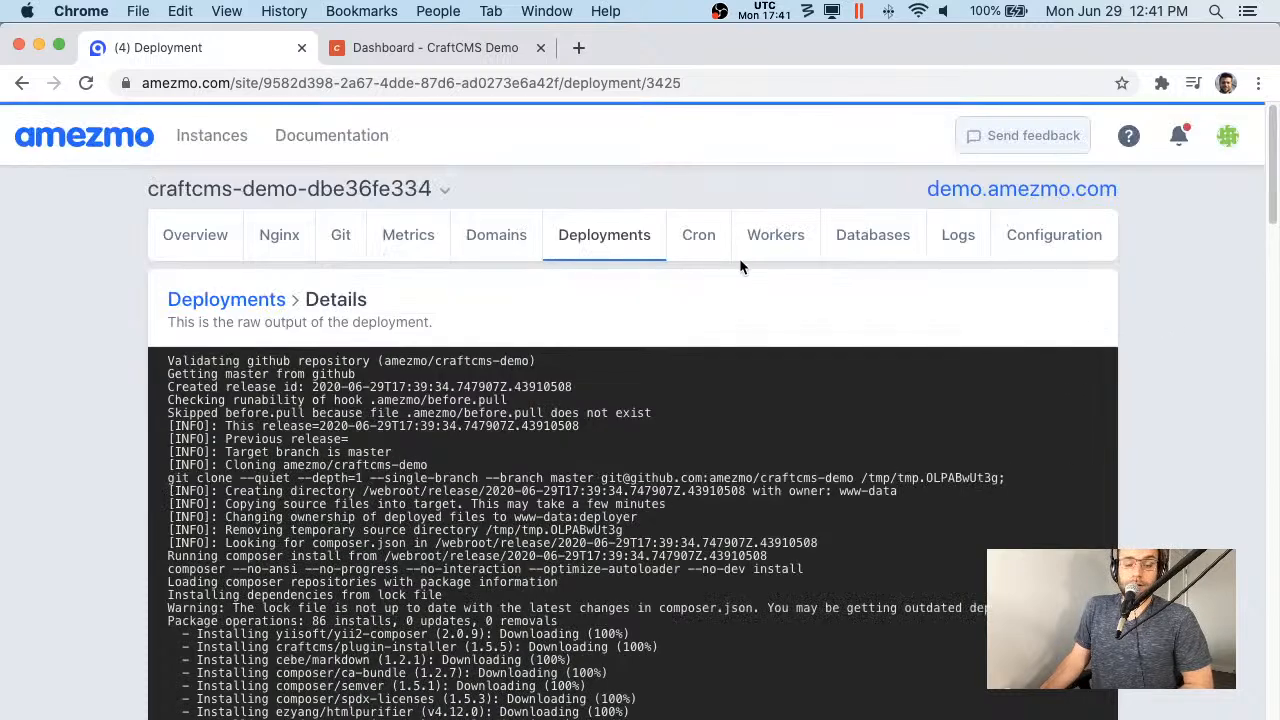
pyautogui.click(1030, 242)
pyautogui.scroll(-5, 718, 380)
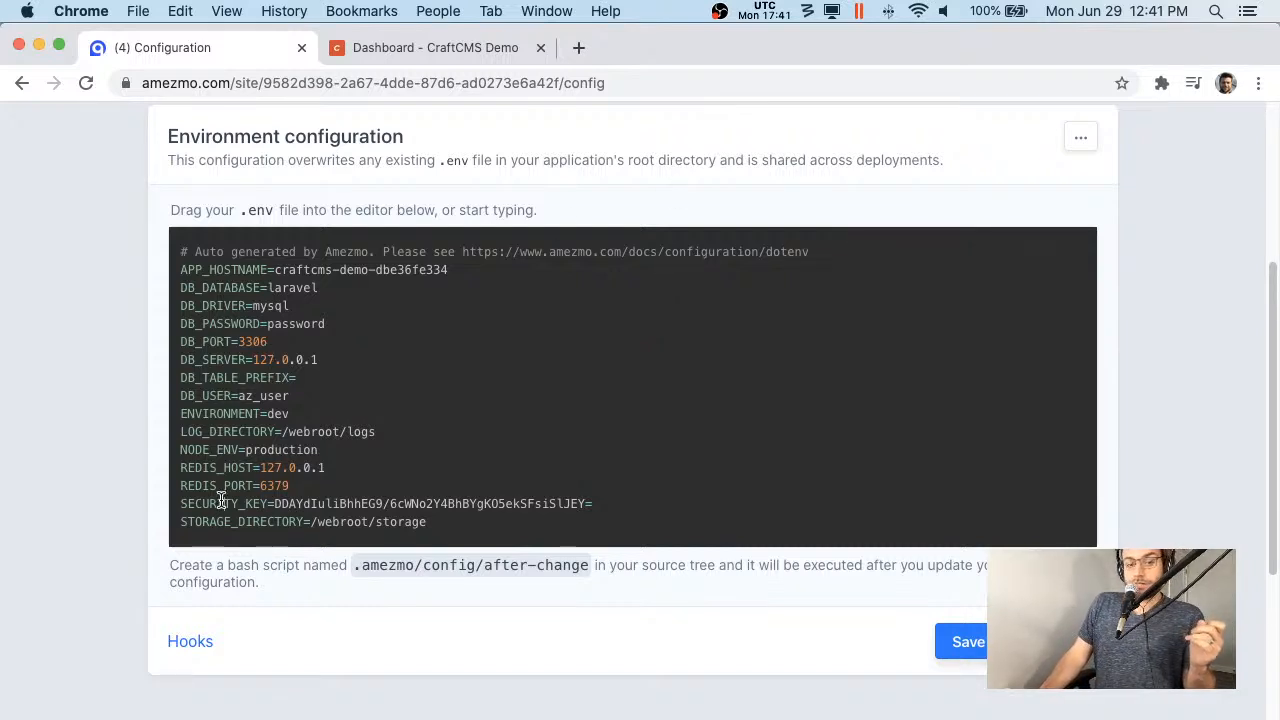
pyautogui.moveTo(181, 503); pyautogui.dragTo(613, 507)
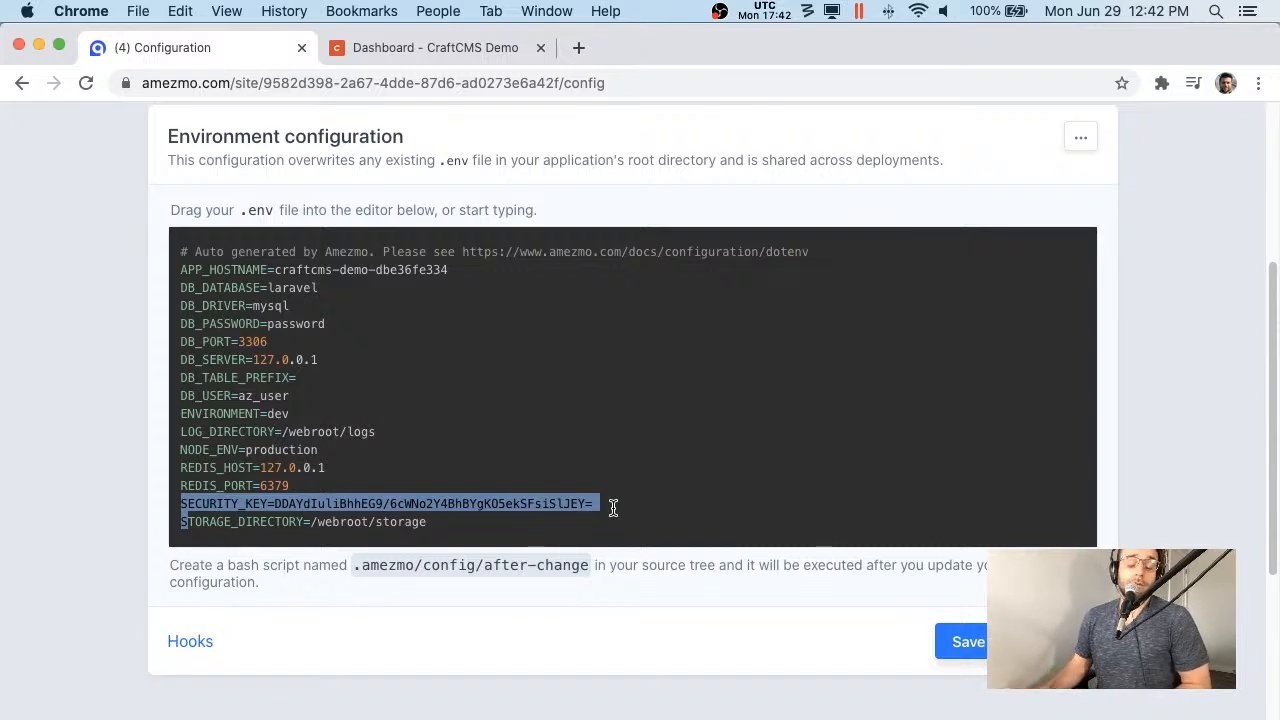
pyautogui.scroll(5, 637, 215)
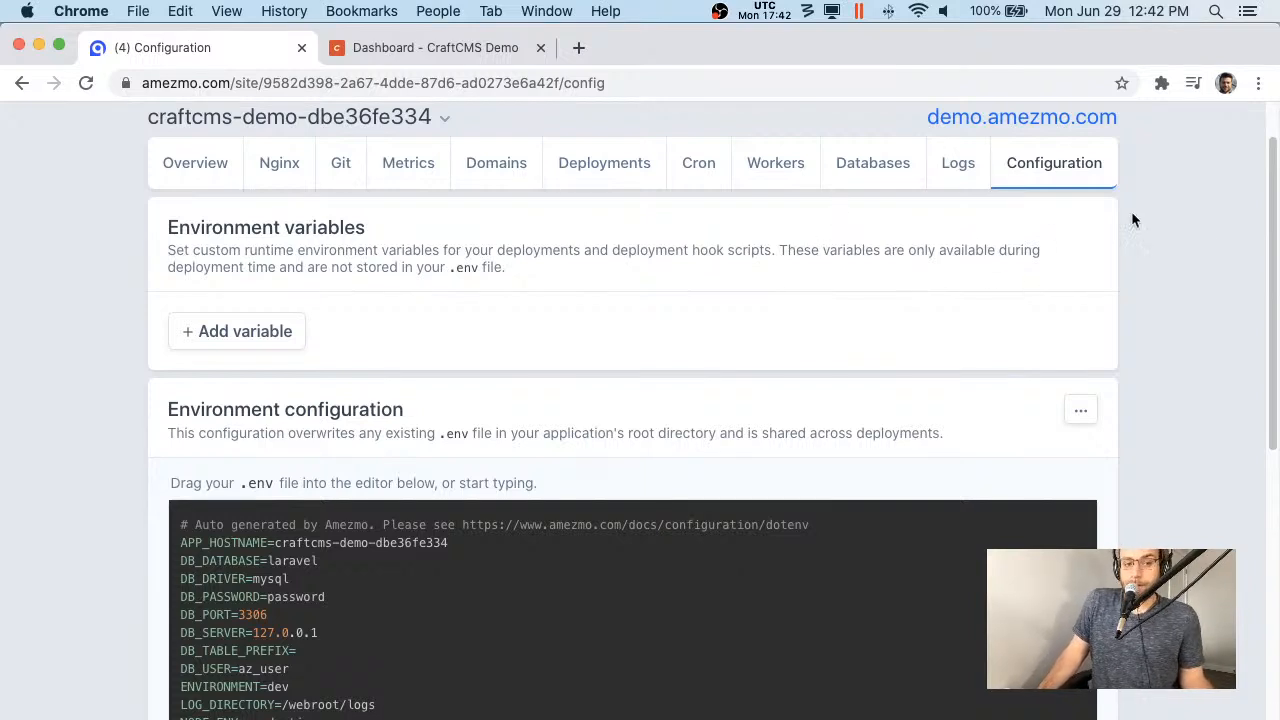
pyautogui.scroll(2, 1062, 265)
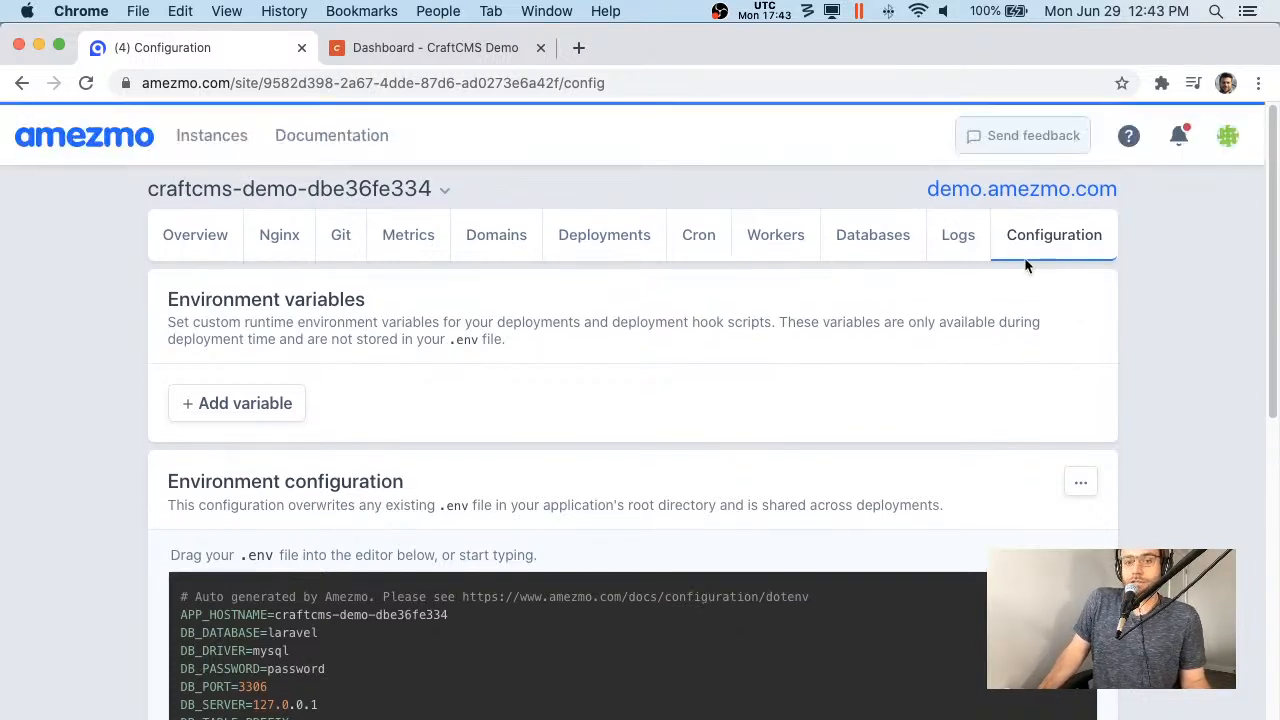
# - Browse the Databases Backup/Restore, Automated backups and Security pages, then open Add worker
pyautogui.click(900, 240)
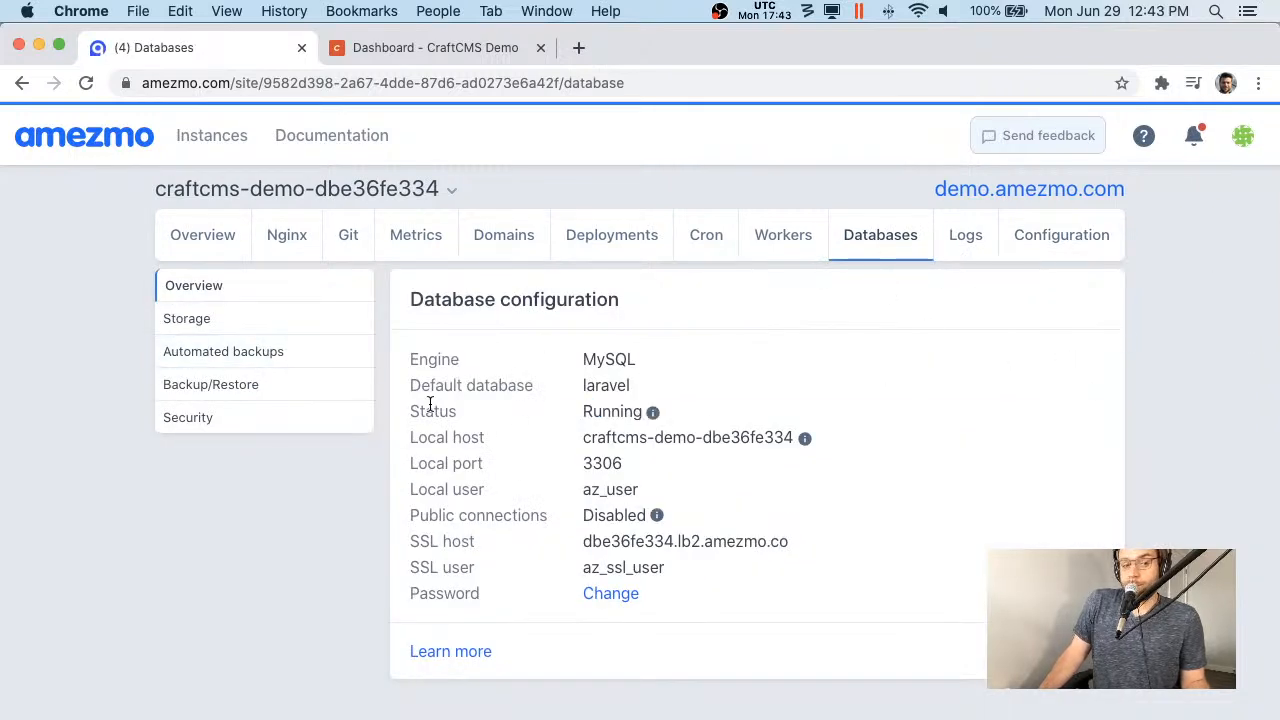
pyautogui.click(314, 382)
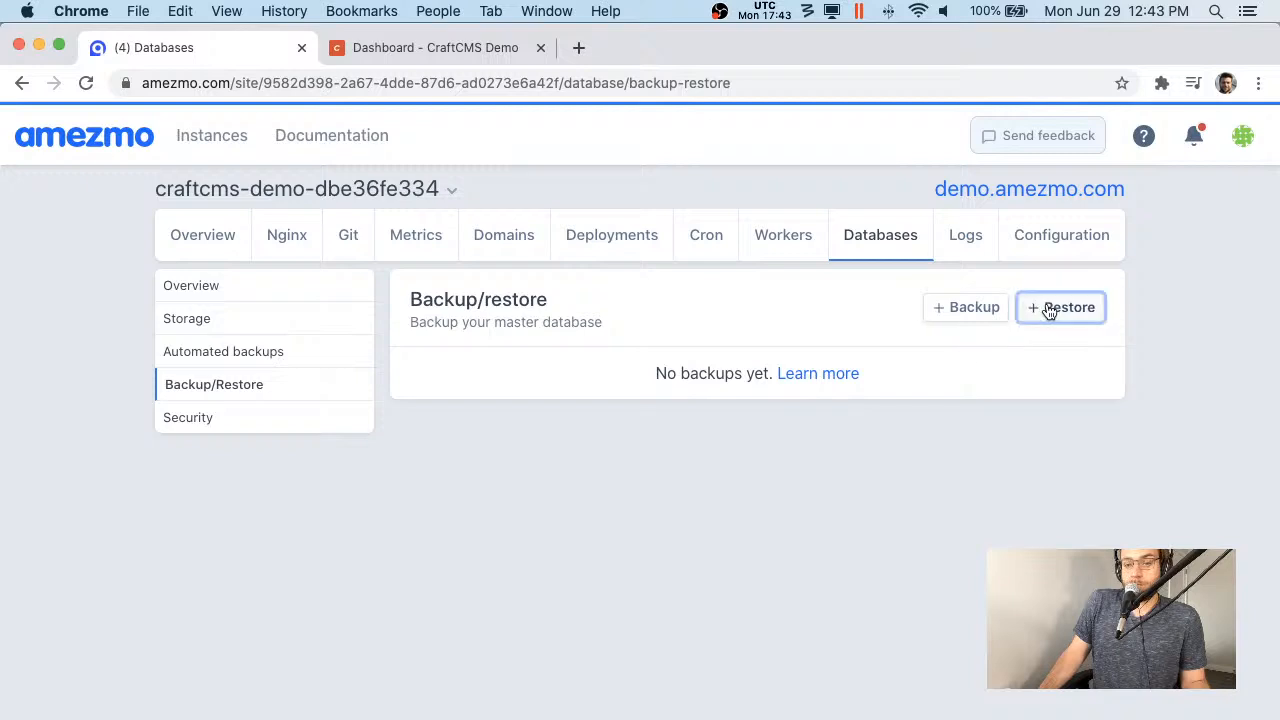
pyautogui.click(1049, 312)
pyautogui.click(706, 645)
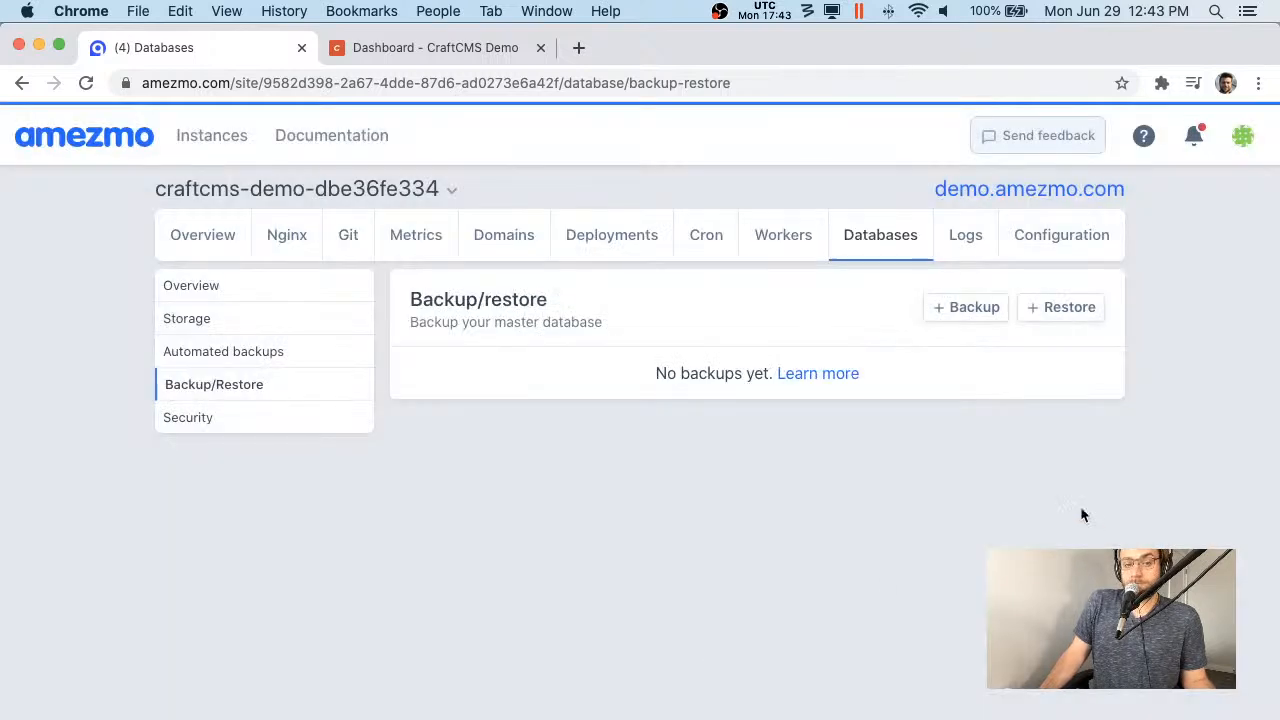
pyautogui.click(282, 353)
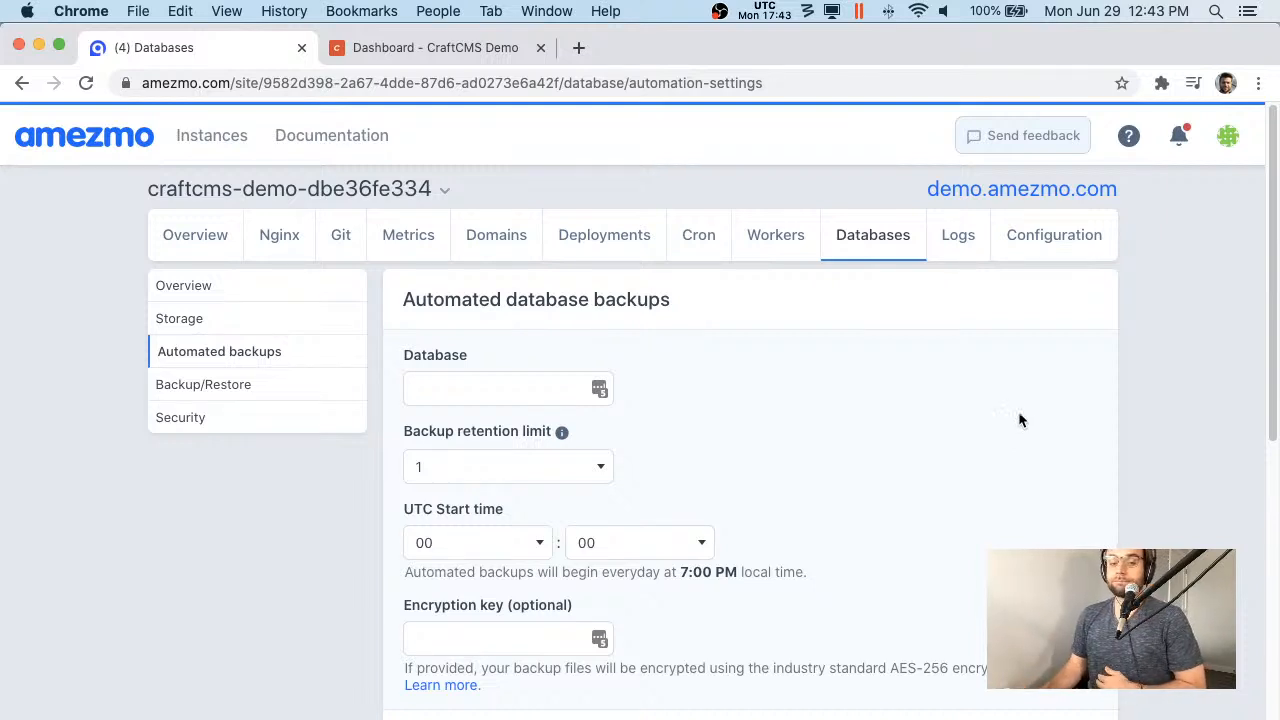
pyautogui.click(277, 420)
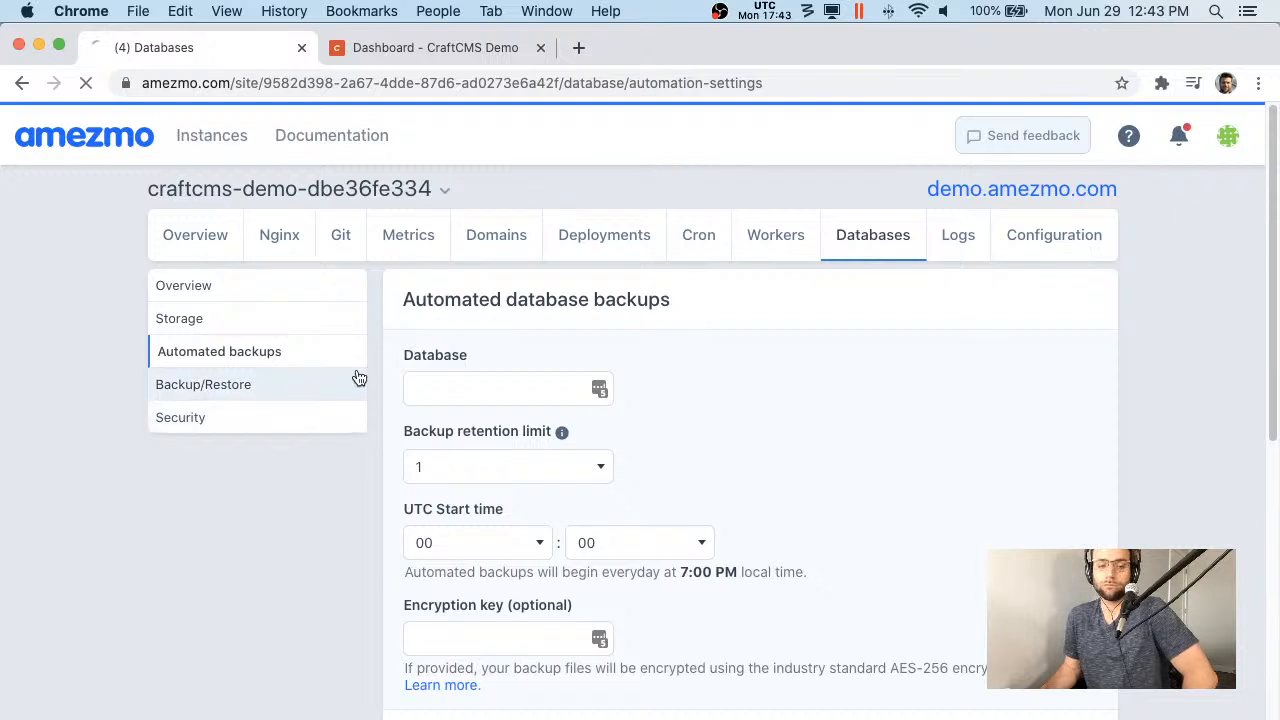
pyautogui.scroll(-1, 695, 336)
pyautogui.scroll(1, 762, 357)
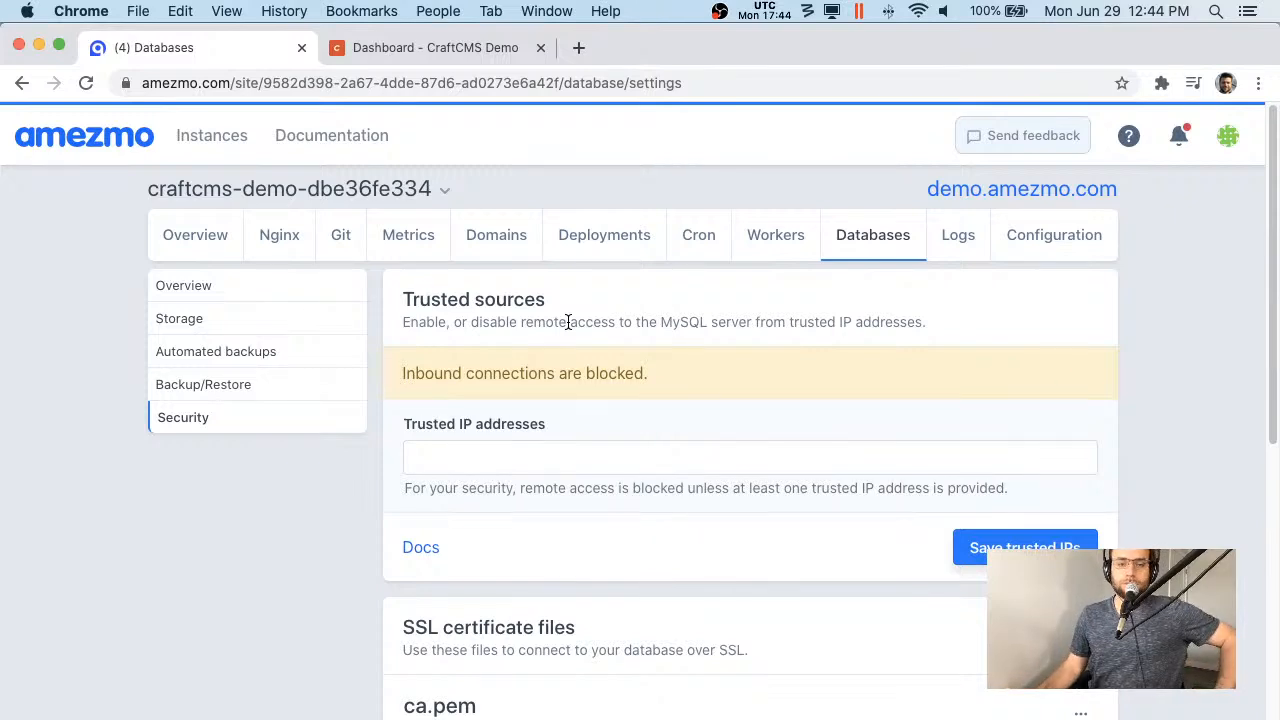
pyautogui.click(788, 230)
pyautogui.click(999, 312)
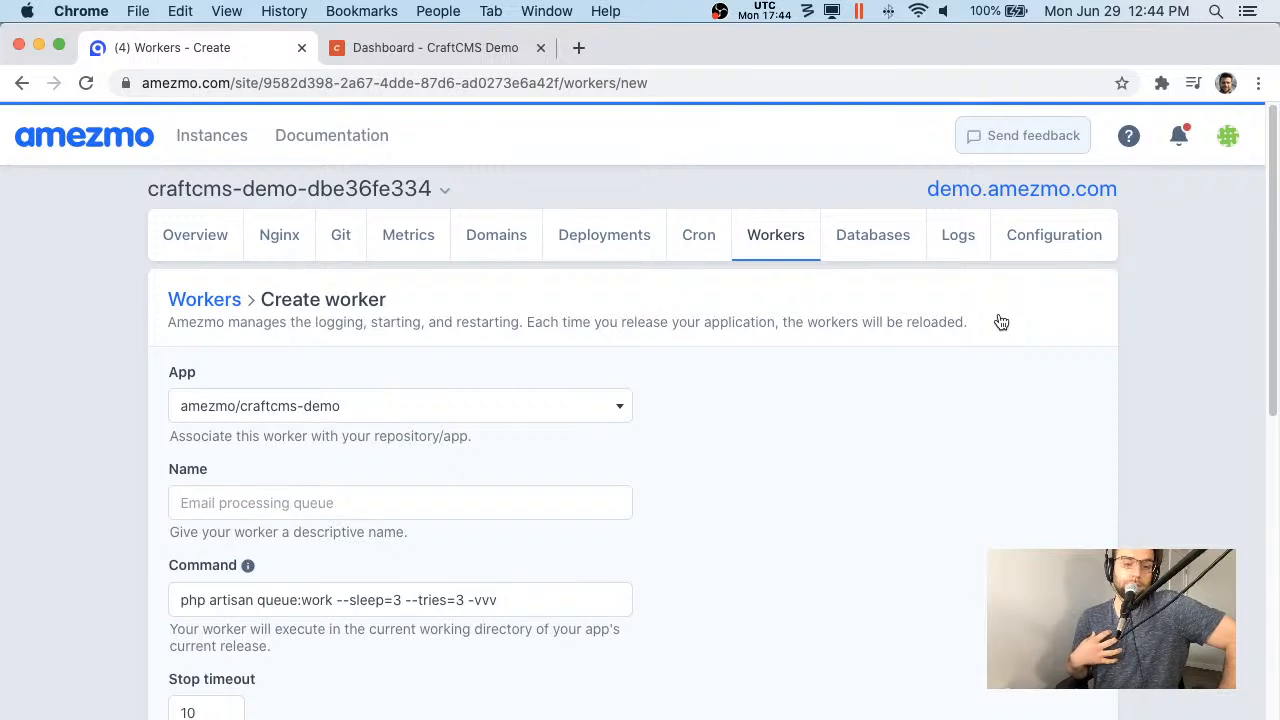
# - Enable Route inbound requests on the new worker, leaving the domain dropdown unselected
pyautogui.scroll(-5, 1001, 321)
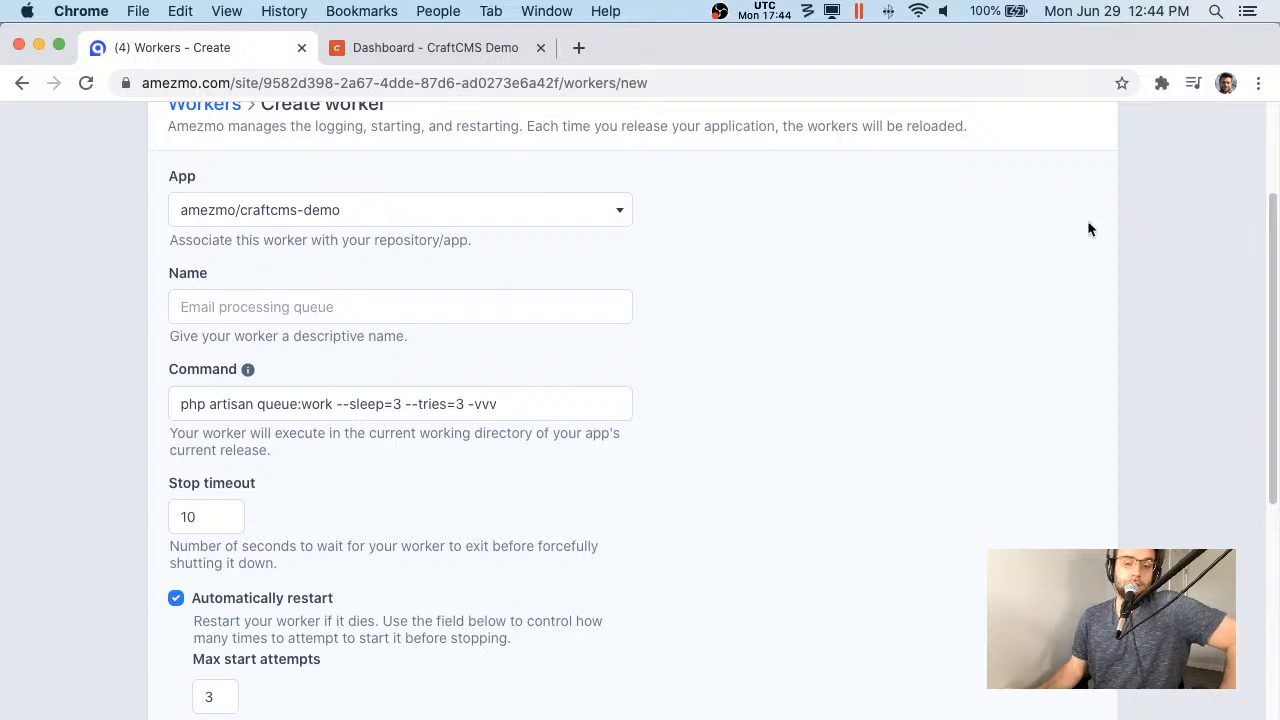
pyautogui.scroll(-1, 840, 266)
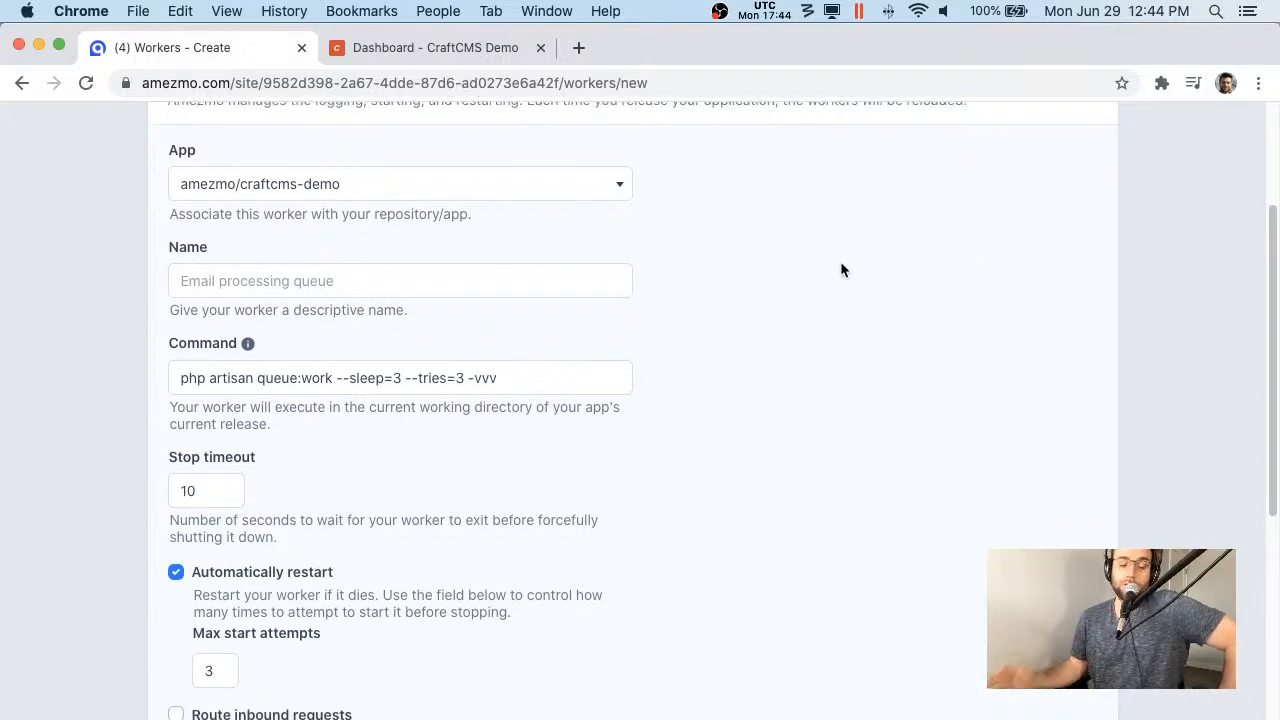
pyautogui.scroll(-5, 850, 265)
pyautogui.scroll(1, 800, 258)
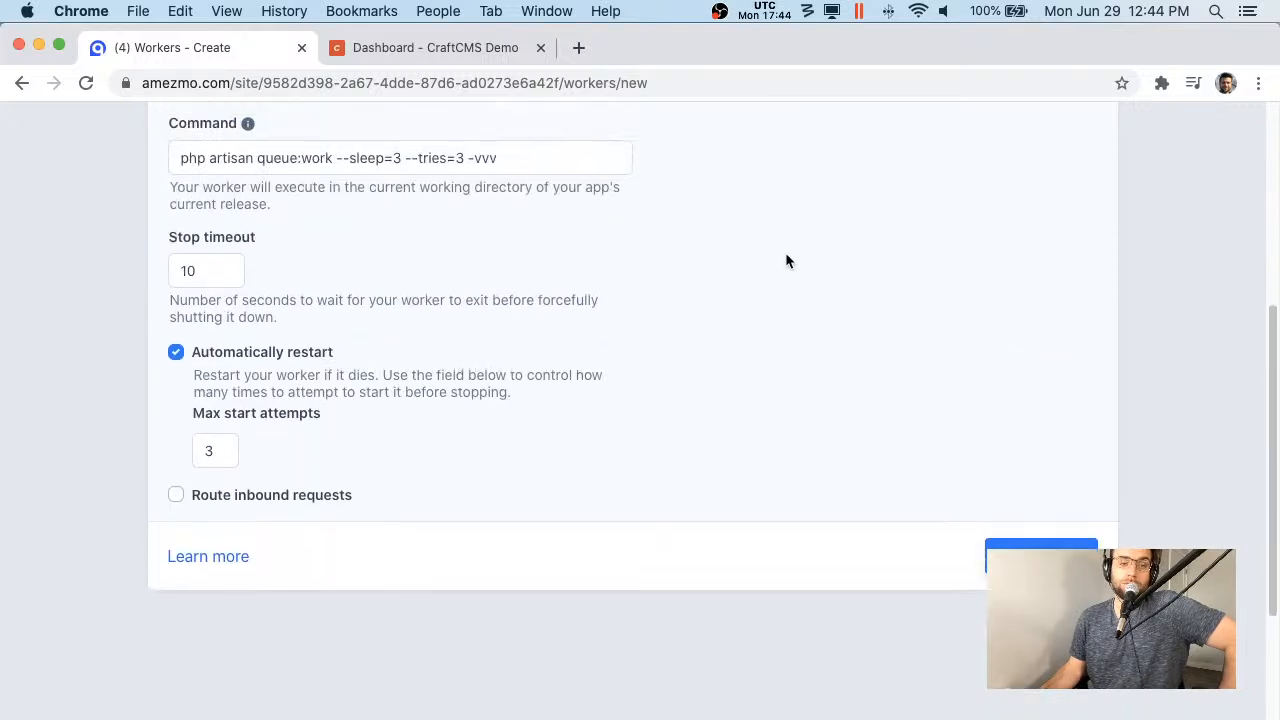
pyautogui.scroll(3, 717, 311)
pyautogui.scroll(2, 686, 315)
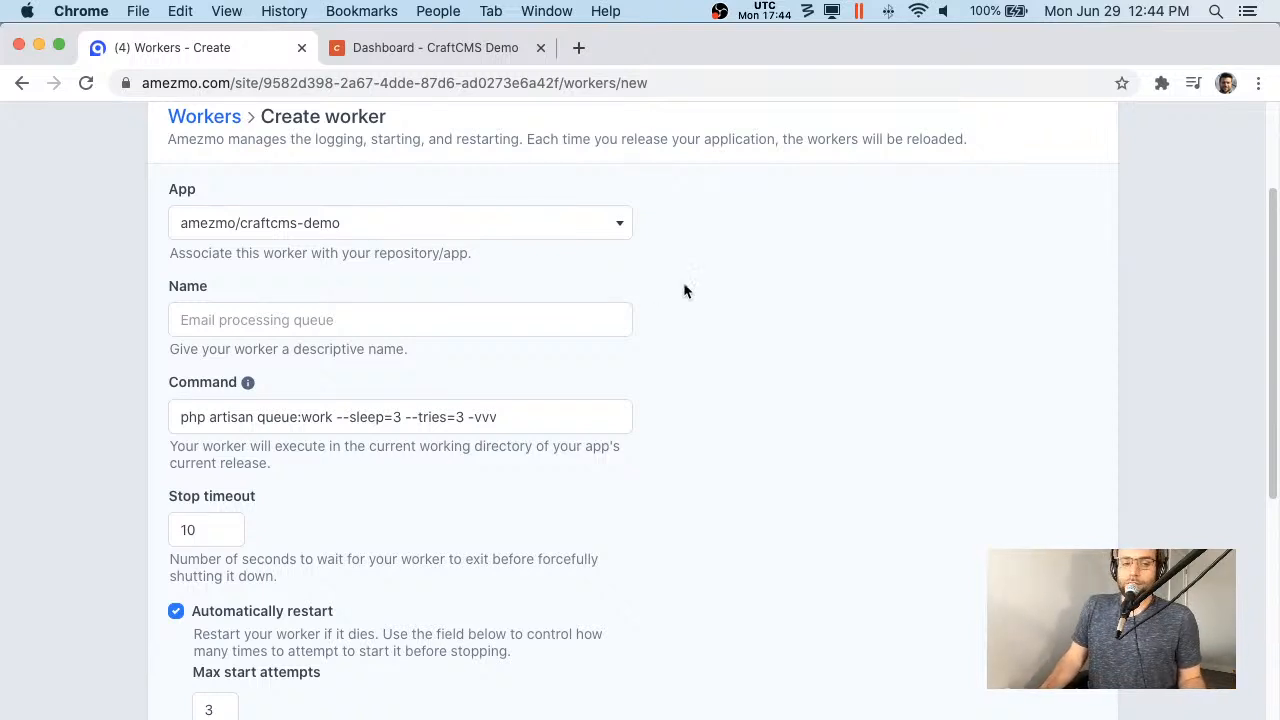
pyautogui.scroll(-5, 691, 309)
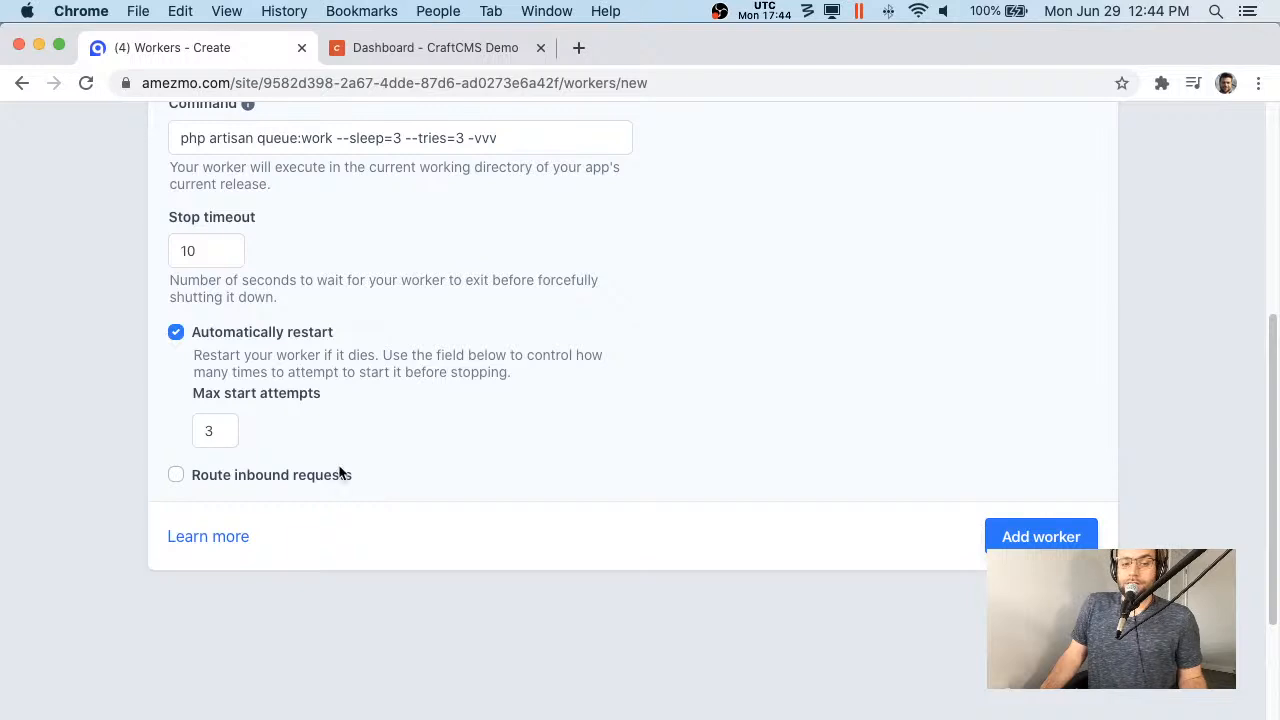
pyautogui.click(348, 482)
pyautogui.scroll(-1, 613, 489)
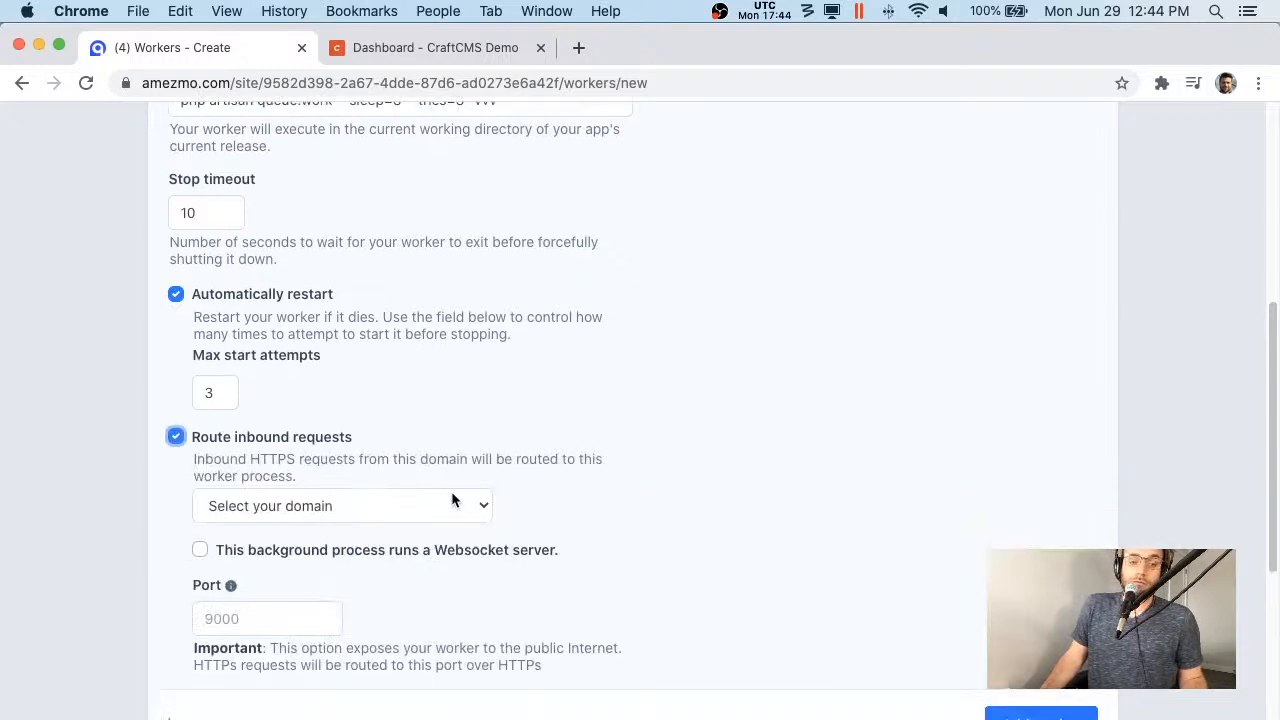
pyautogui.click(451, 500)
pyautogui.click(651, 502)
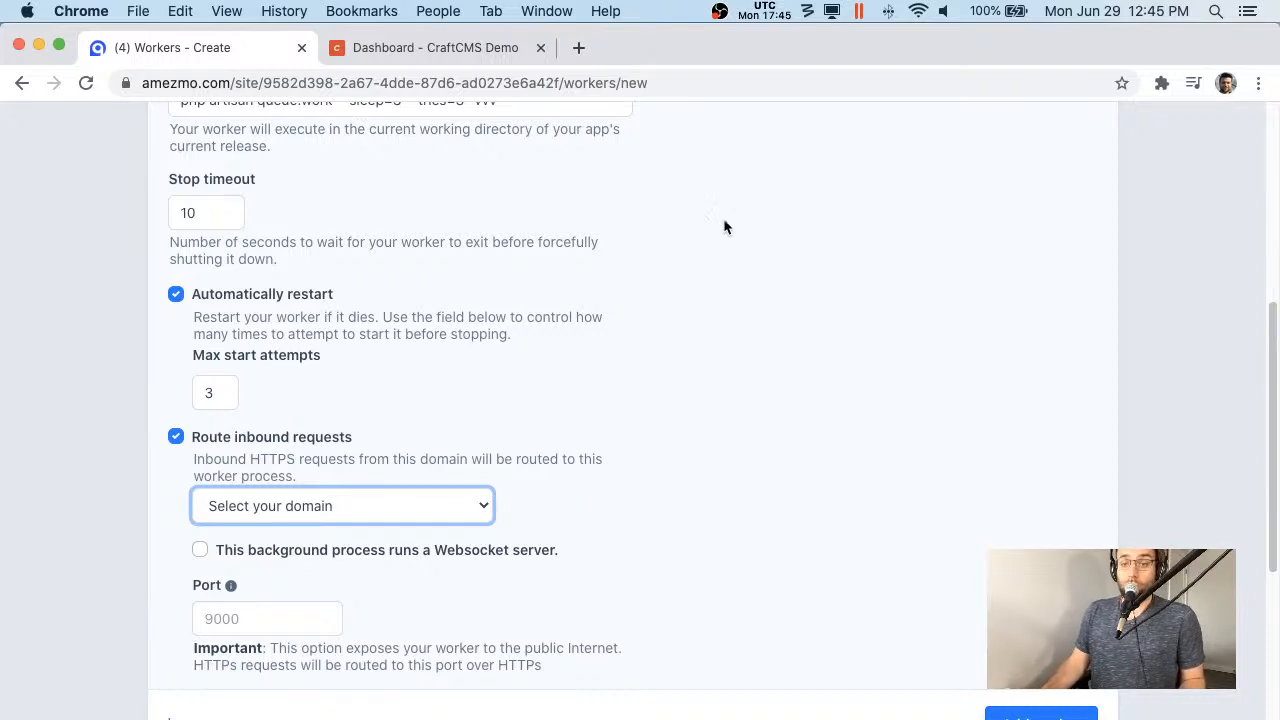
pyautogui.scroll(1, 850, 212)
pyautogui.scroll(5, 850, 212)
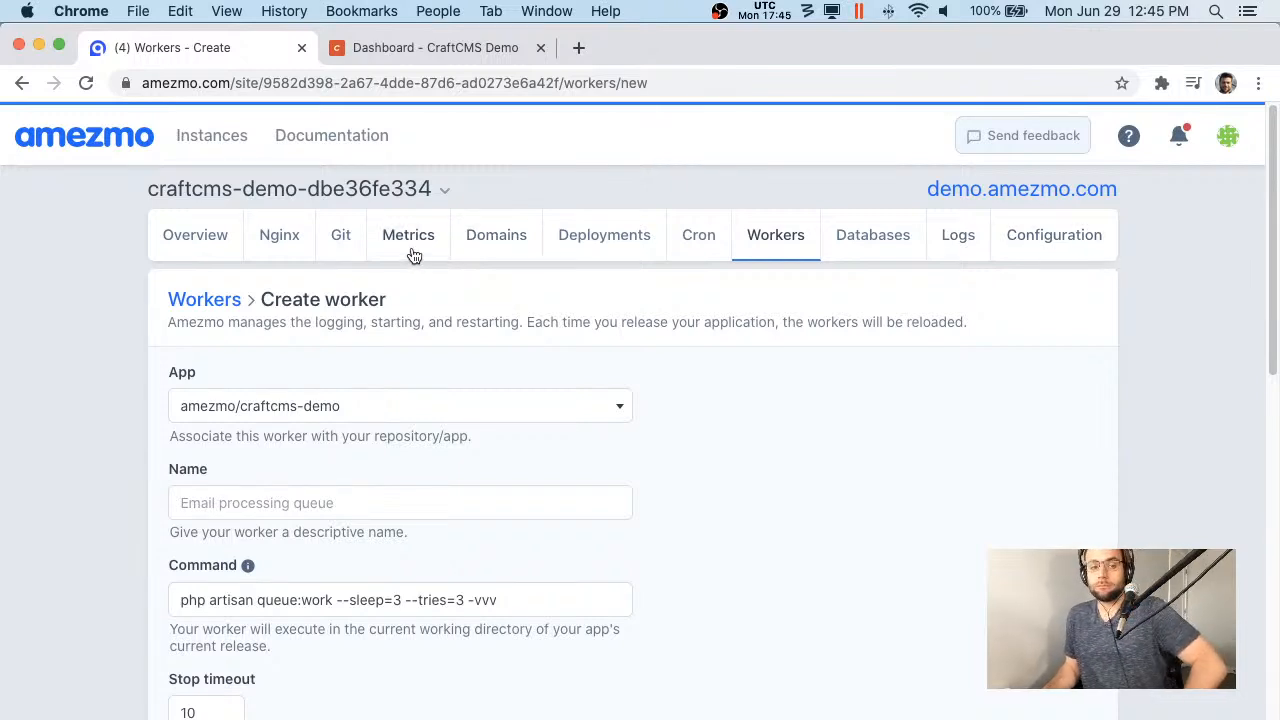
# - Review the server details on the craftcms-demo instance overview
pyautogui.click(175, 236)
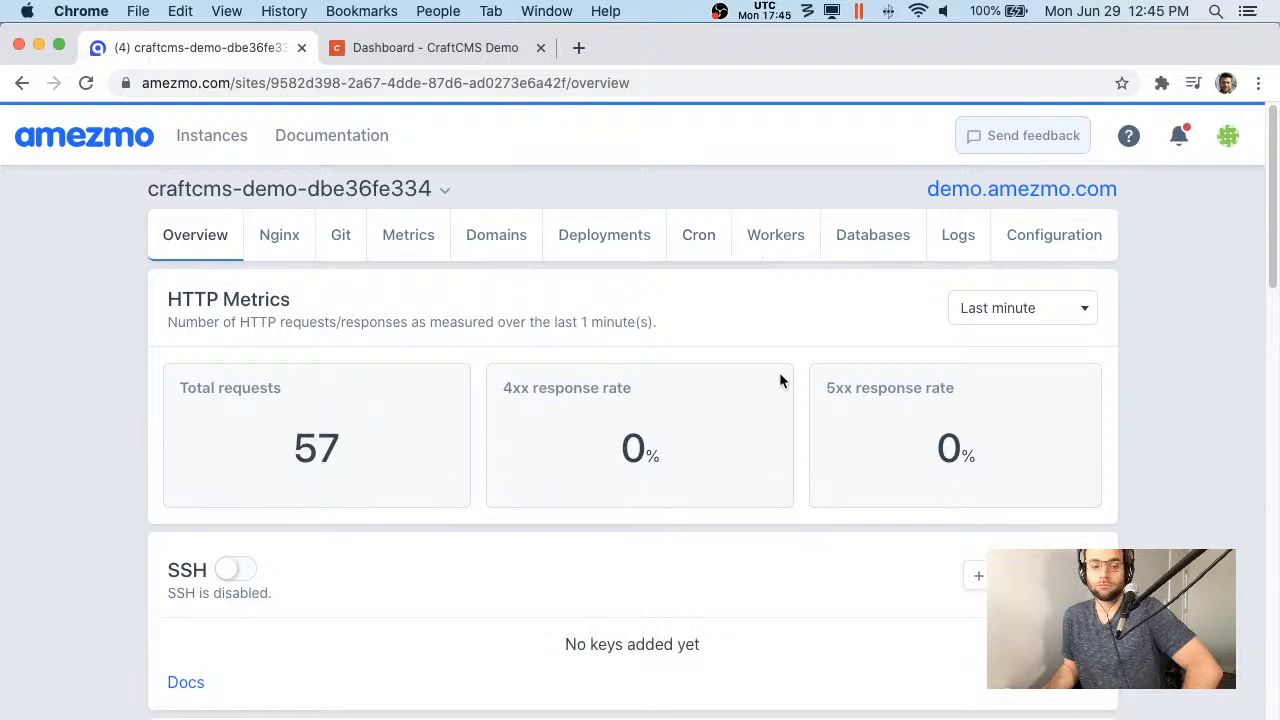
pyautogui.scroll(-15, 780, 380)
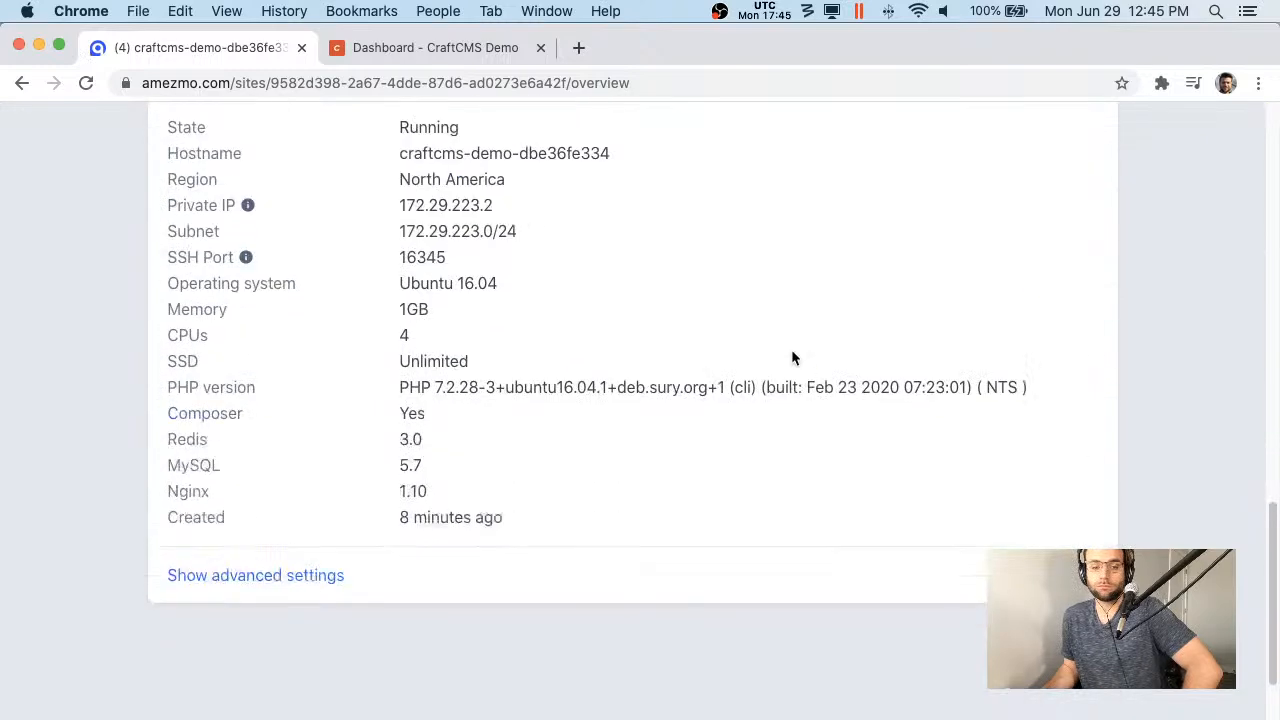
pyautogui.scroll(15, 797, 348)
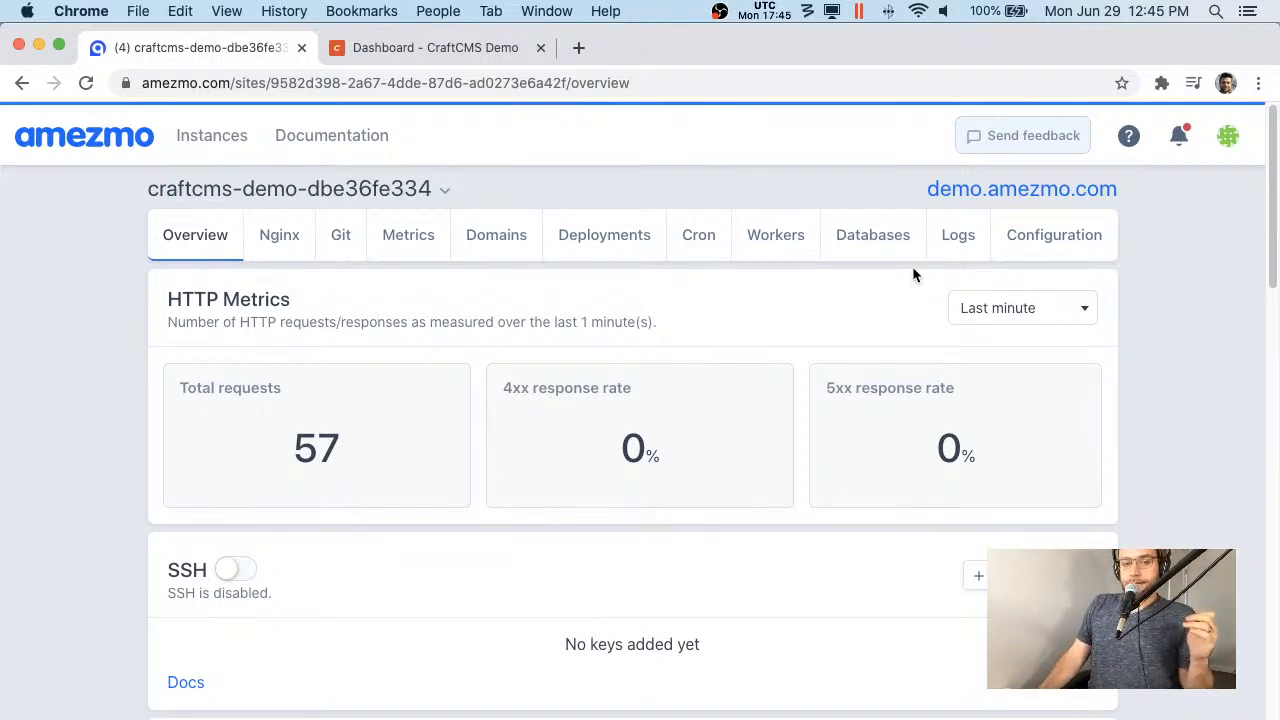
# - Glance at the CraftCMS Demo dashboard, then show the instance's Git repositories
pyautogui.click(449, 57)
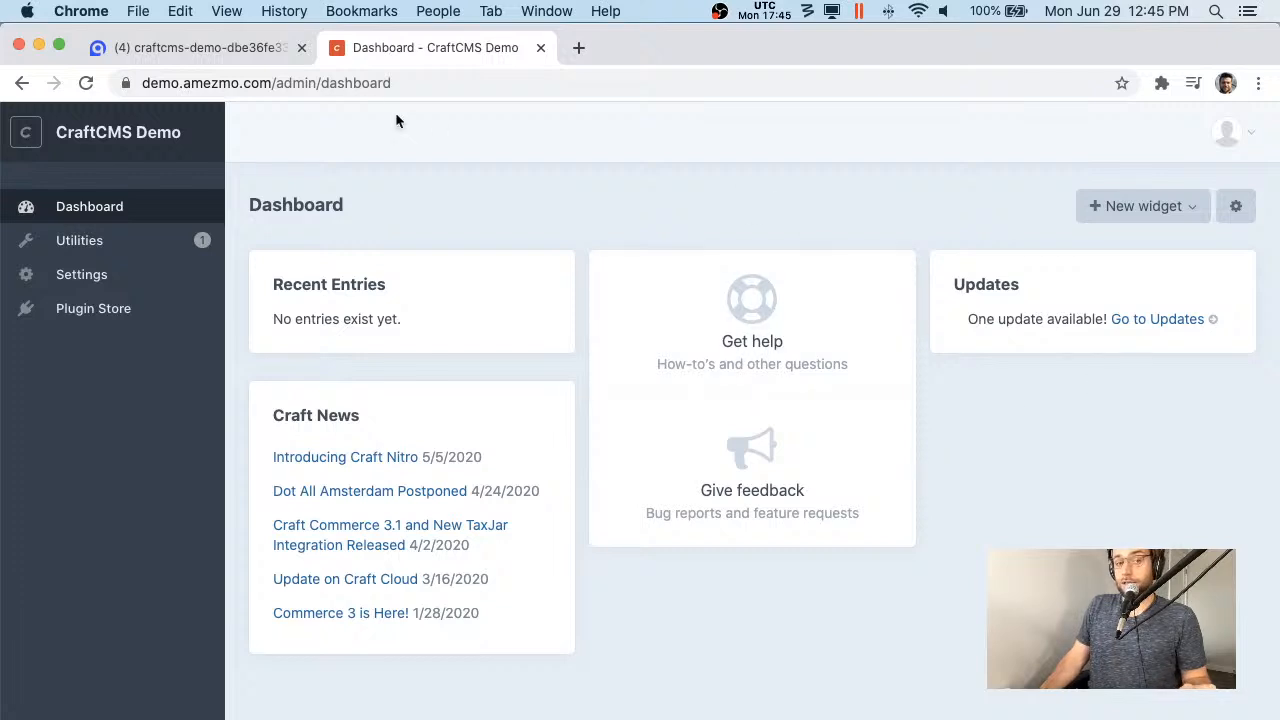
pyautogui.click(256, 54)
pyautogui.click(390, 47)
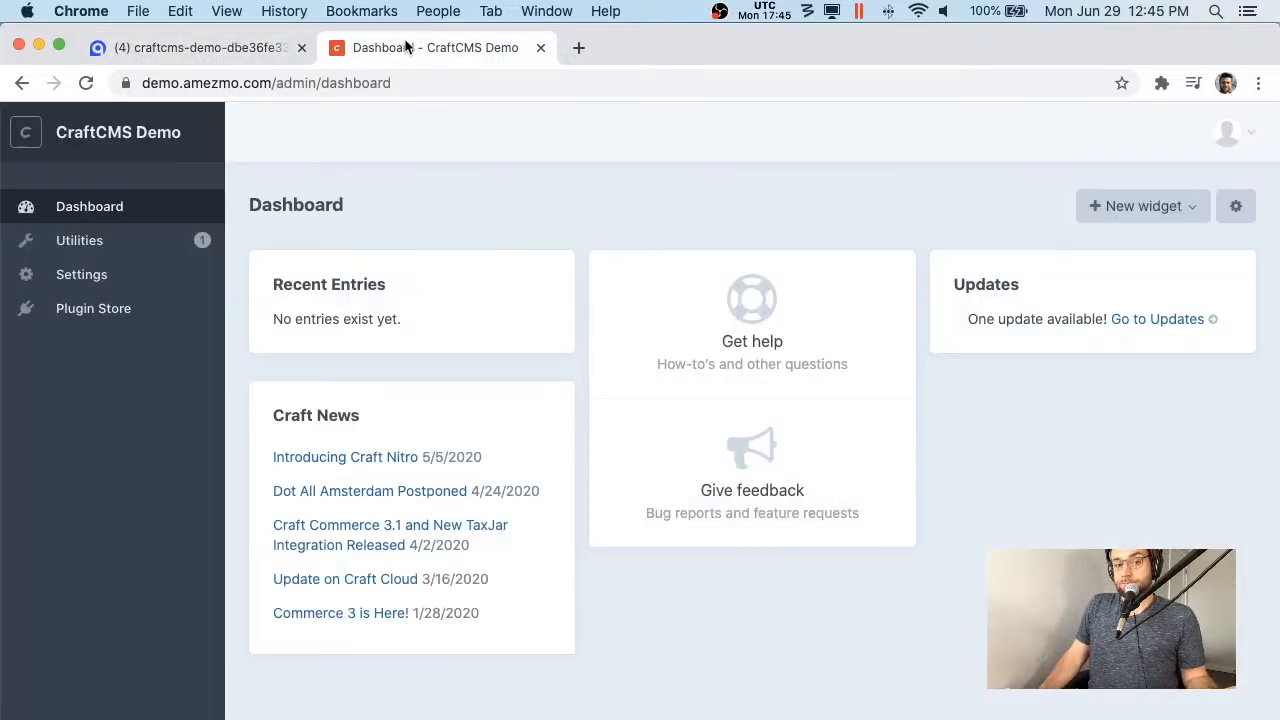
pyautogui.click(205, 55)
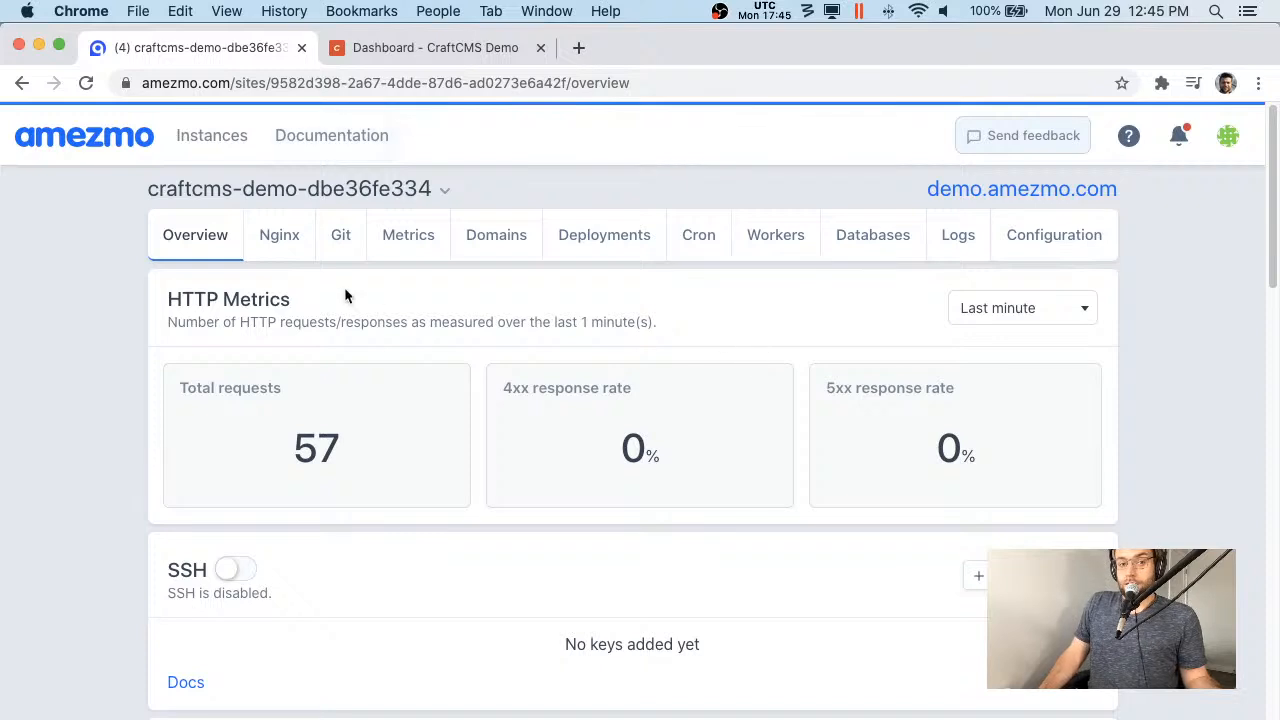
pyautogui.click(338, 243)
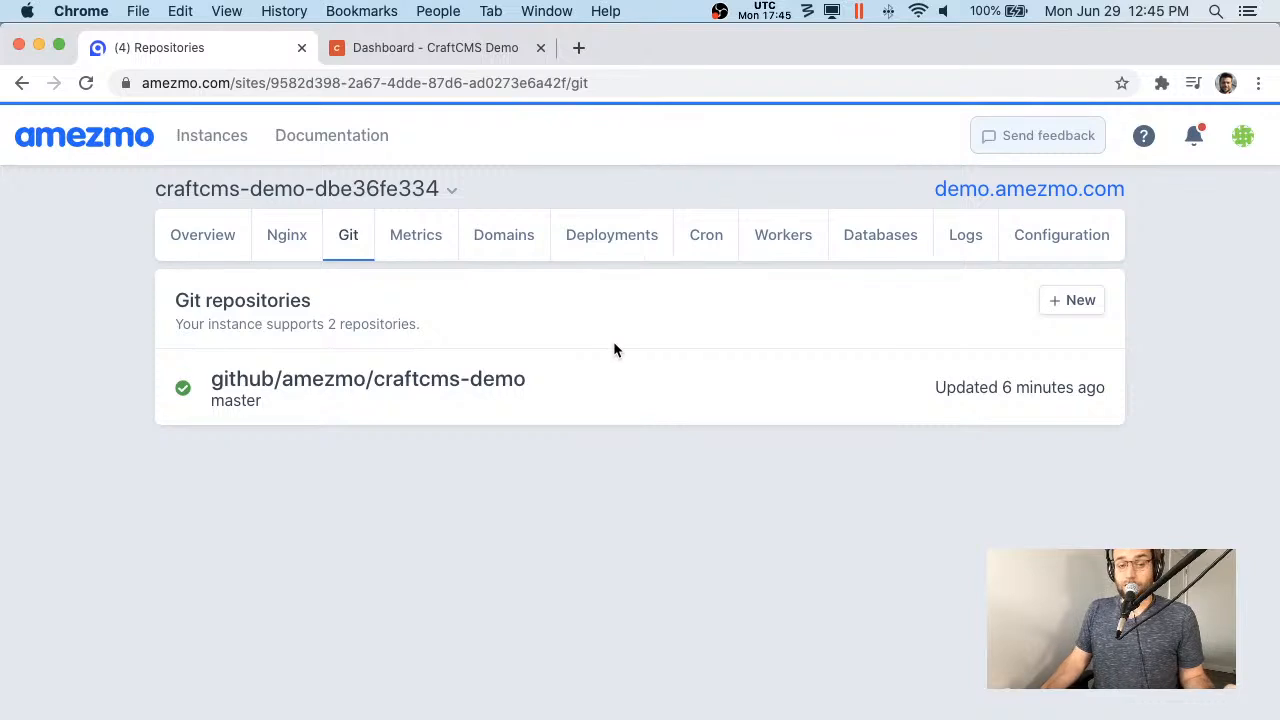
# - Open the amezmo/craftcms-demo repository details and select app domain dbe36fe334.lb2.amezmo.co
pyautogui.click(1068, 301)
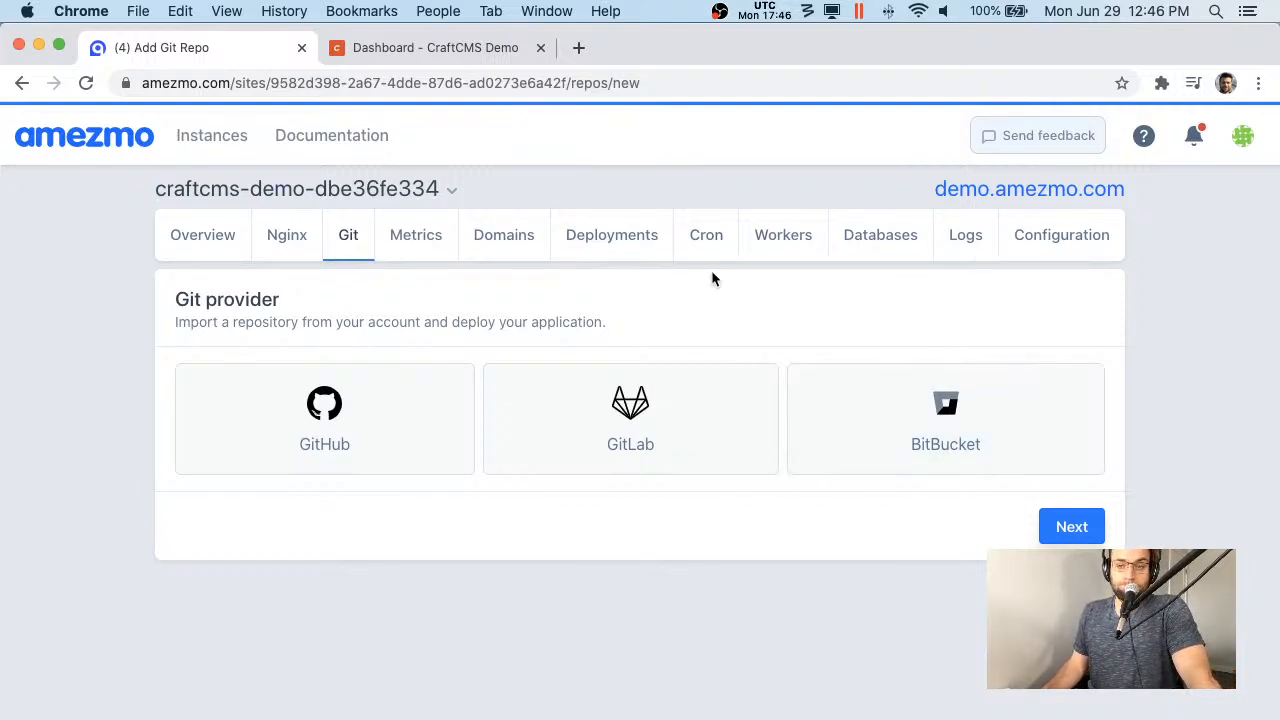
pyautogui.click(338, 255)
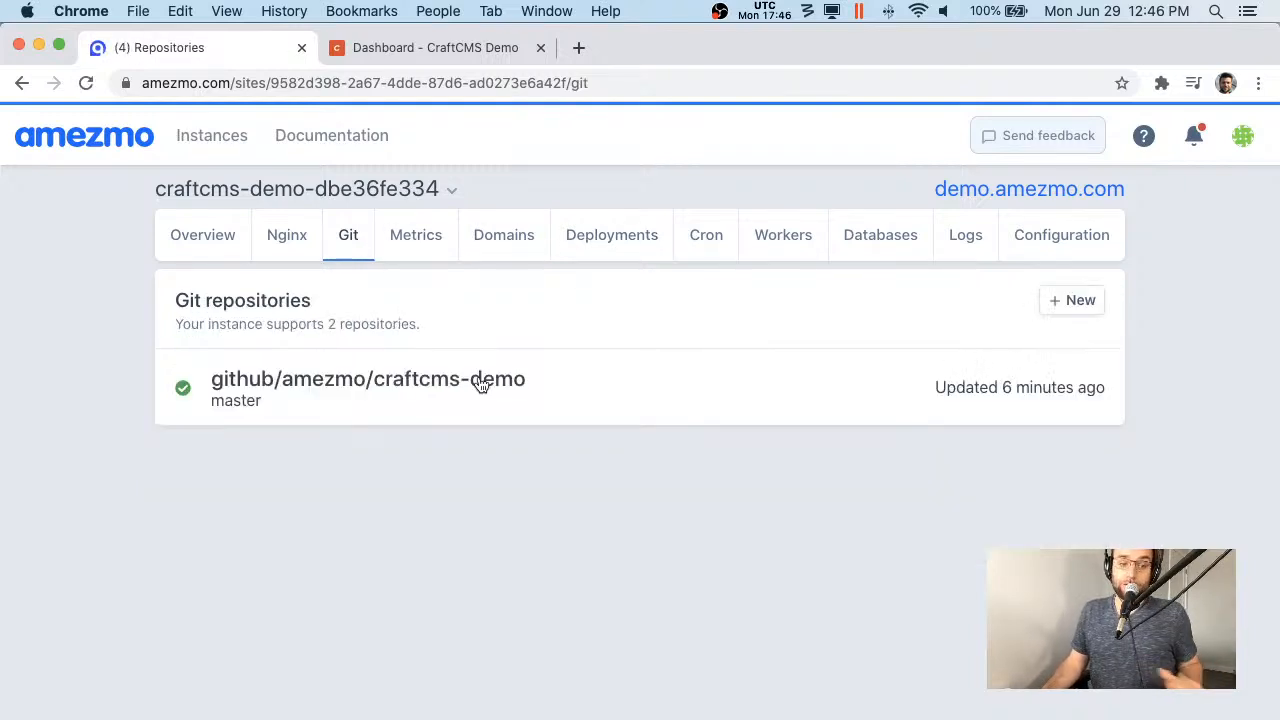
pyautogui.click(478, 380)
pyautogui.scroll(-2, 829, 449)
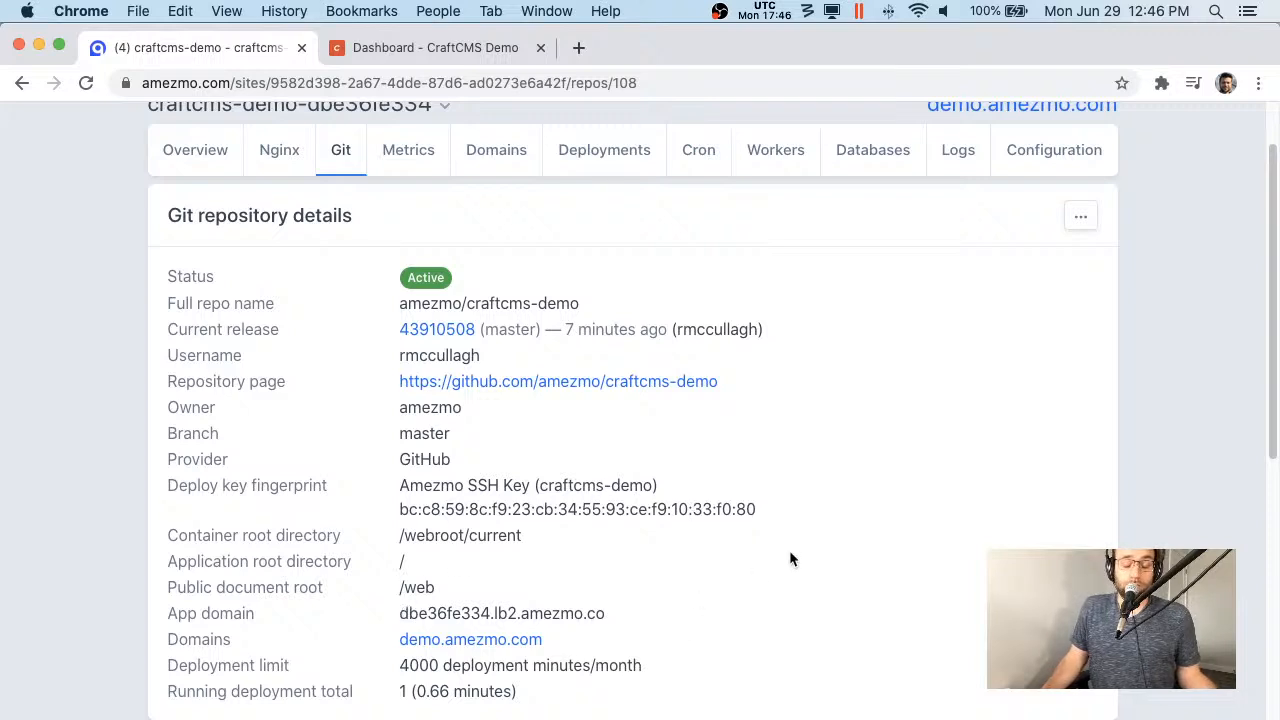
pyautogui.scroll(-1, 789, 559)
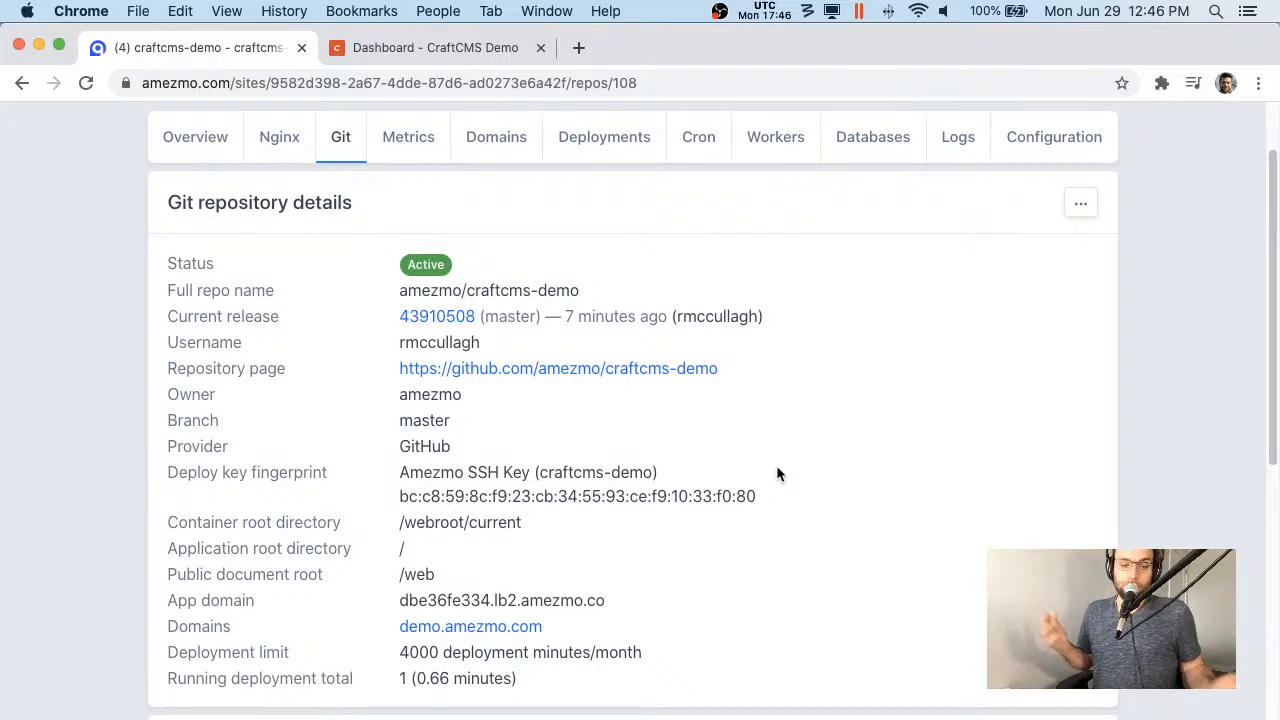
pyautogui.moveTo(477, 597); pyautogui.dragTo(590, 618)
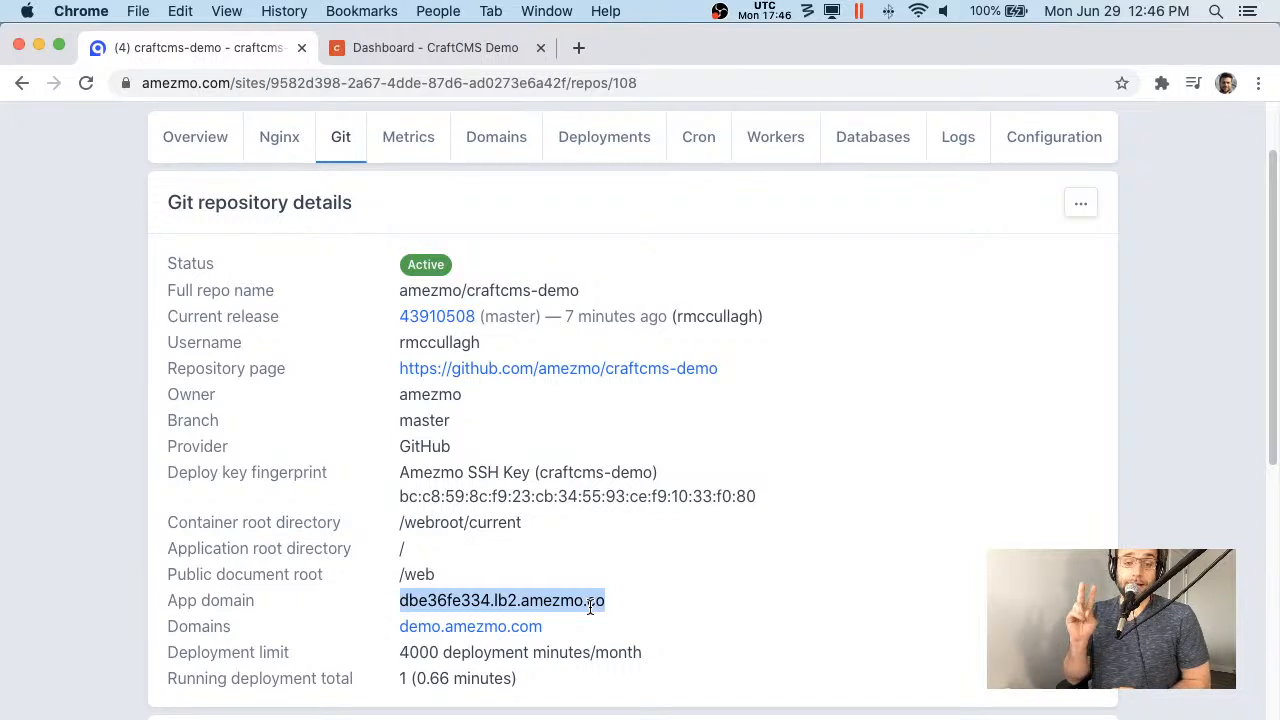
pyautogui.scroll(1, 347, 303)
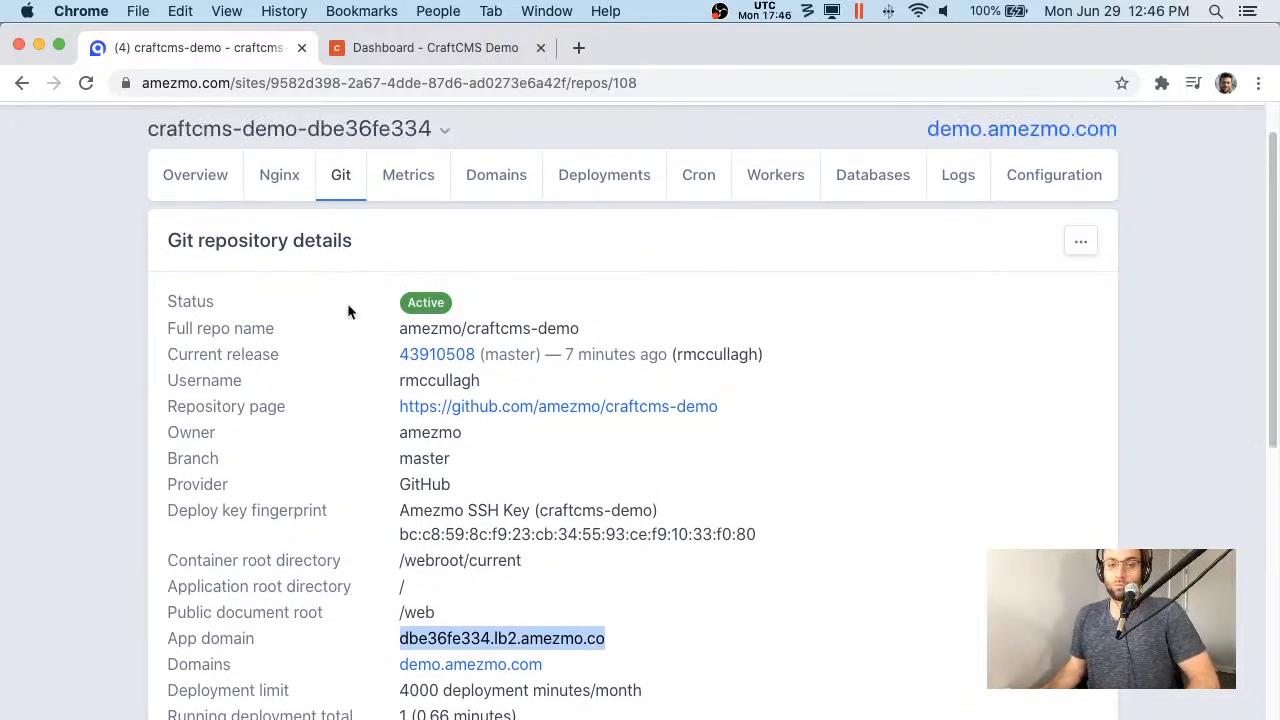
pyautogui.click(303, 208)
pyautogui.scroll(1, 615, 220)
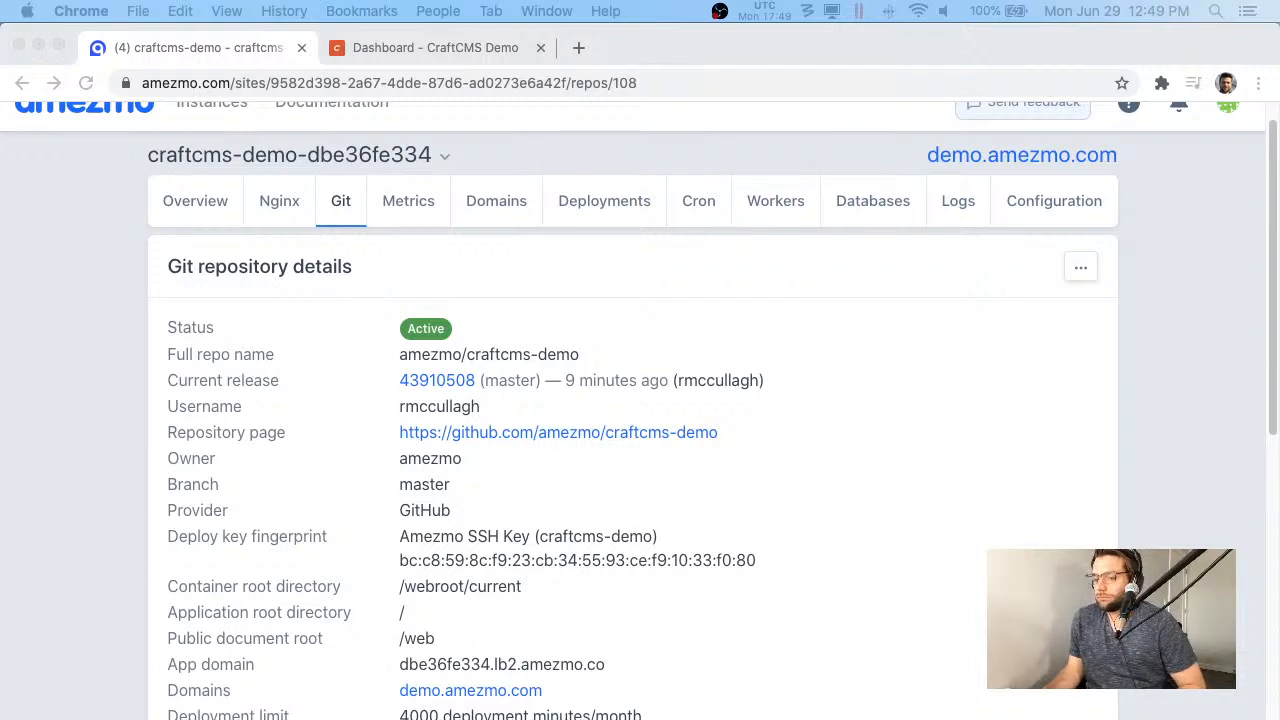
pyautogui.scroll(1, 1000, 320)
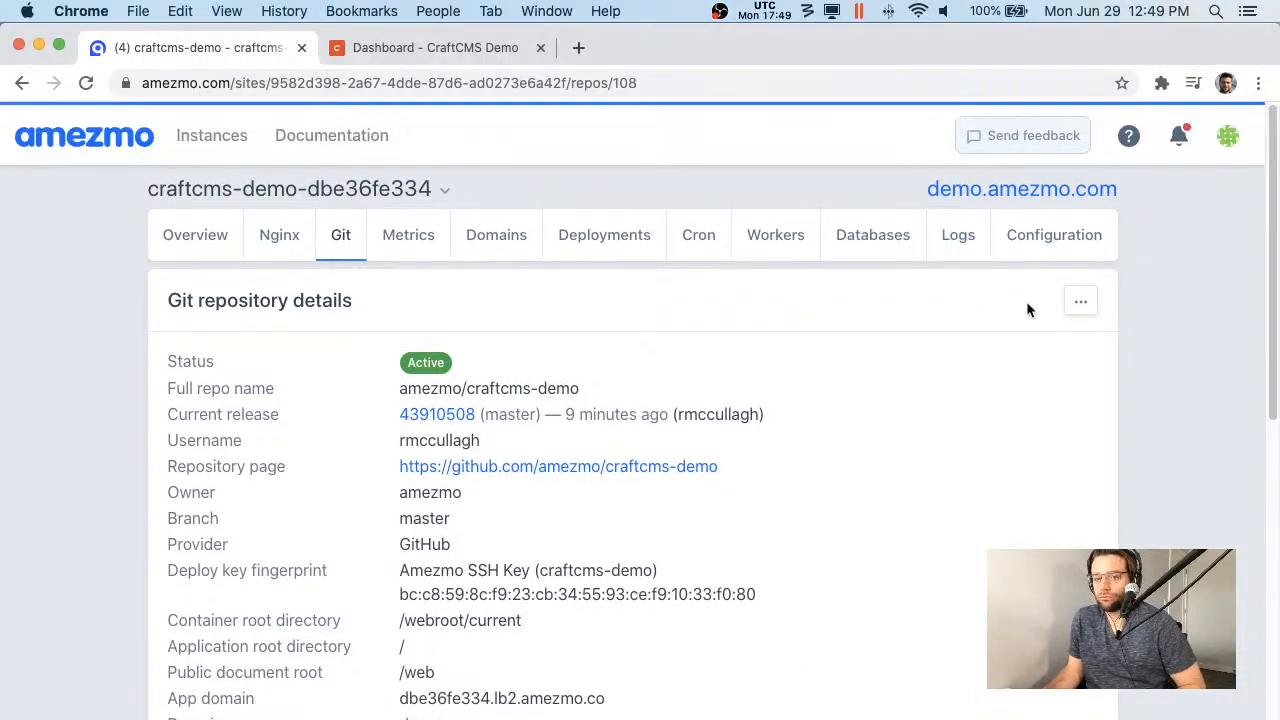
# - Dismiss the repository actions and return to the craftcms-demo-dbe36fe334 overview showing 63 requests per minute
pyautogui.click(1079, 302)
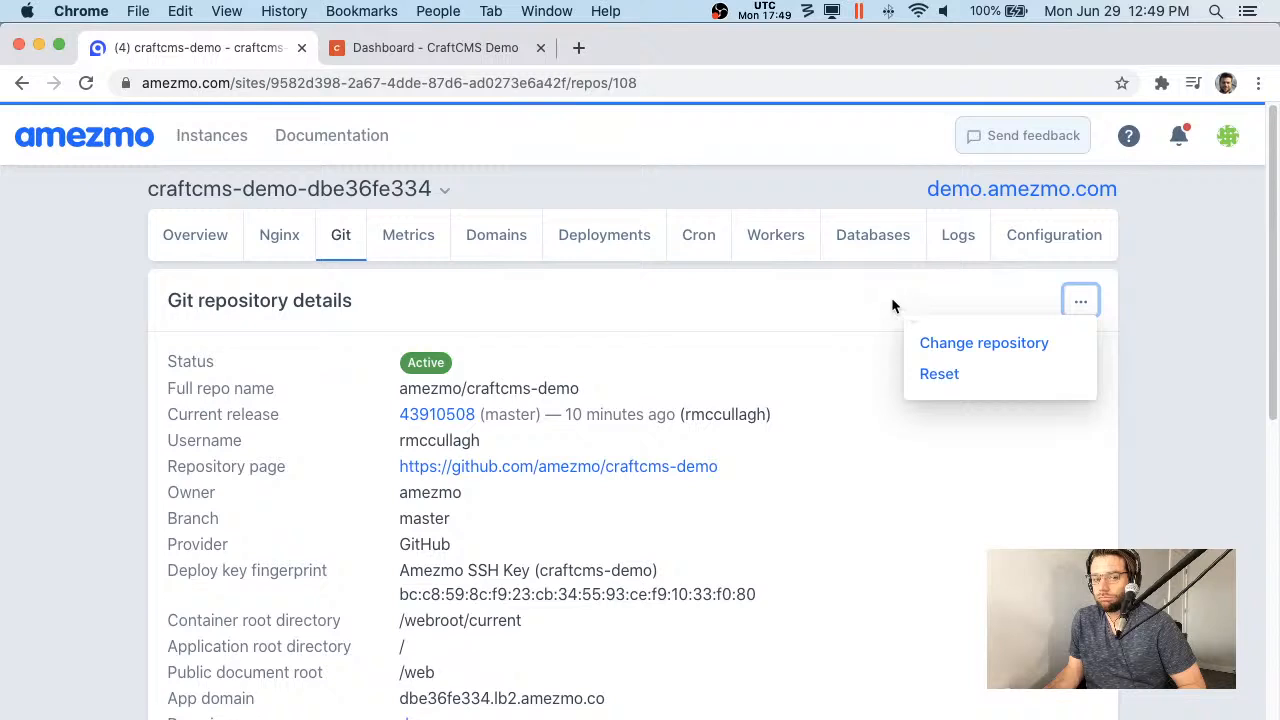
pyautogui.click(891, 297)
pyautogui.click(195, 235)
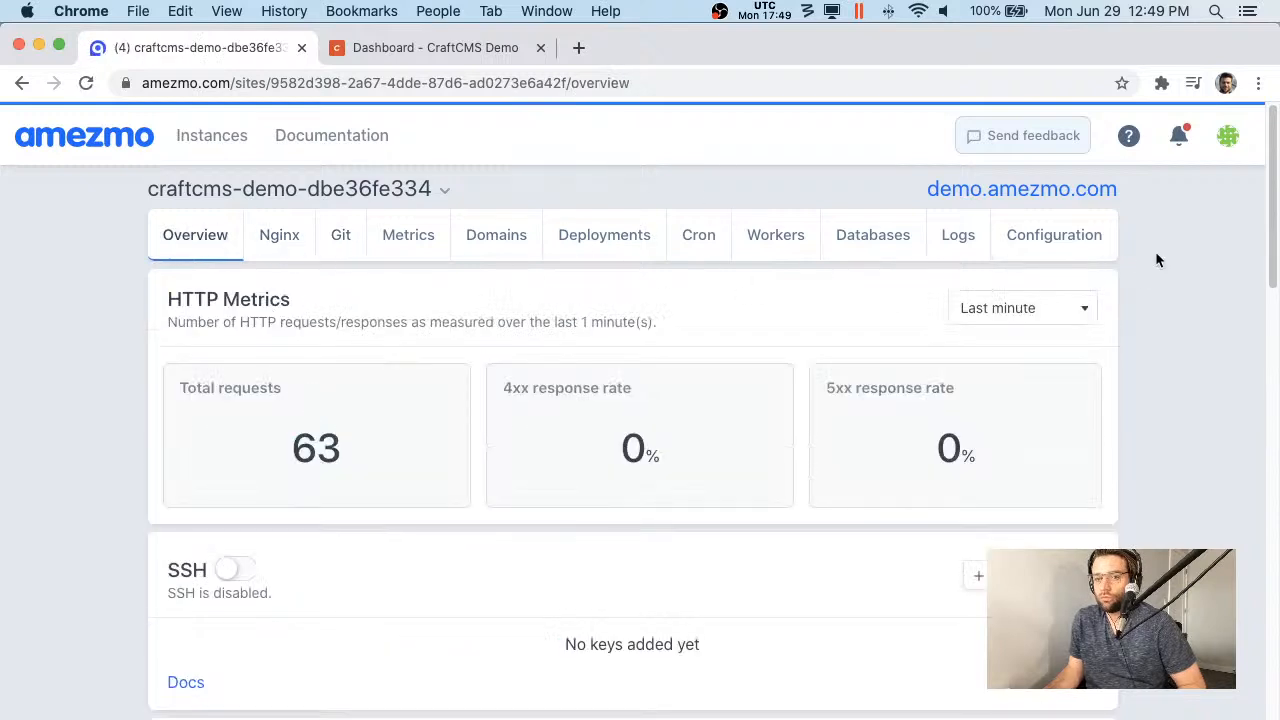
pyautogui.moveTo(1155, 252); pyautogui.dragTo(1139, 222)
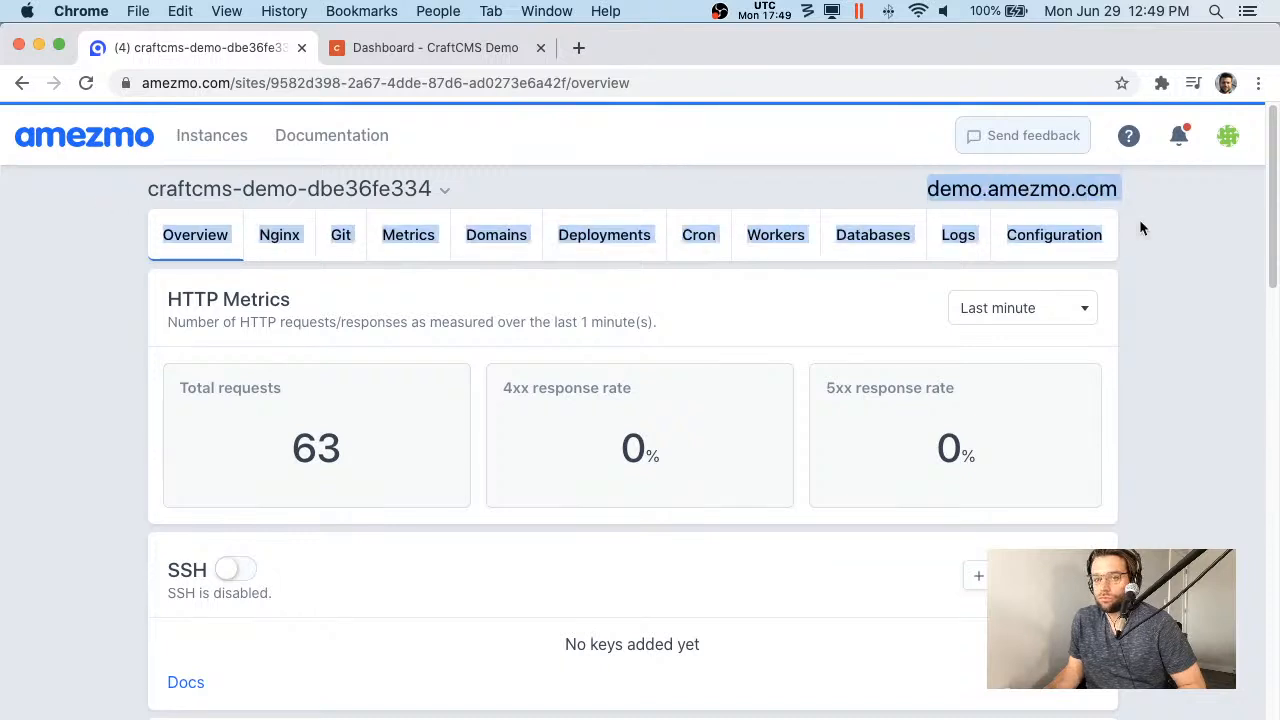
pyautogui.click(1249, 249)
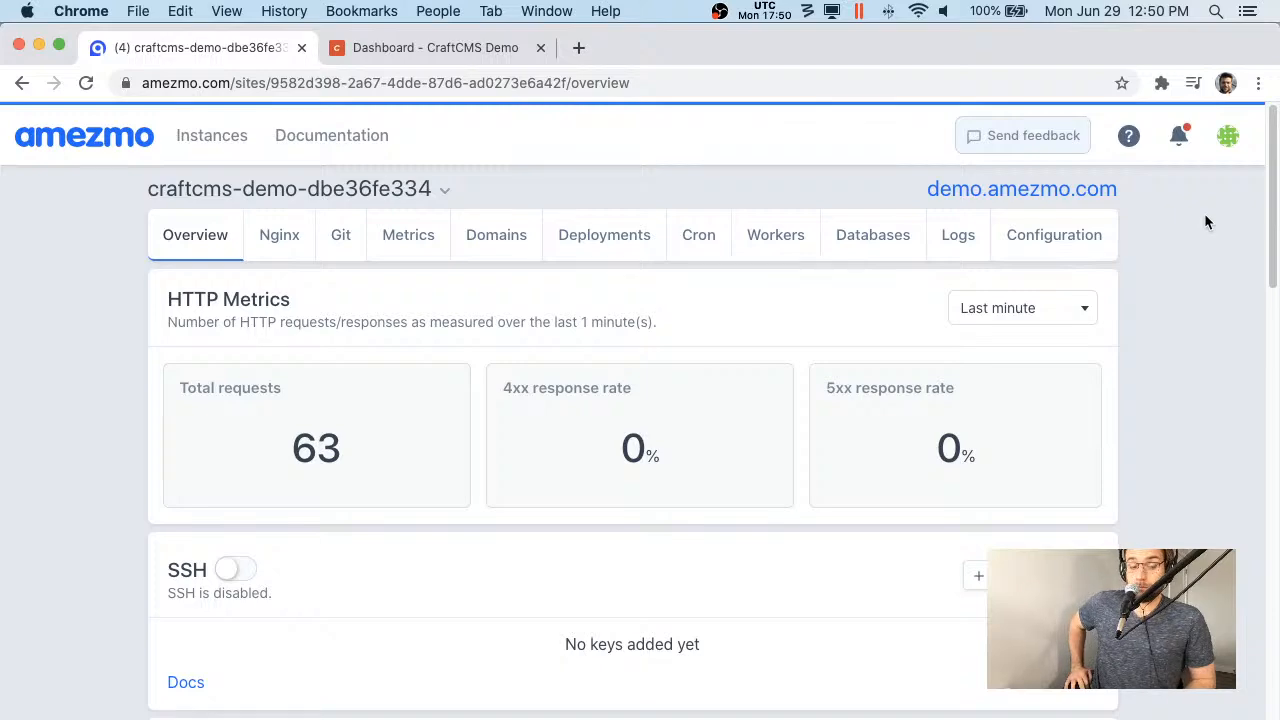
pyautogui.scroll(-10, 1076, 260)
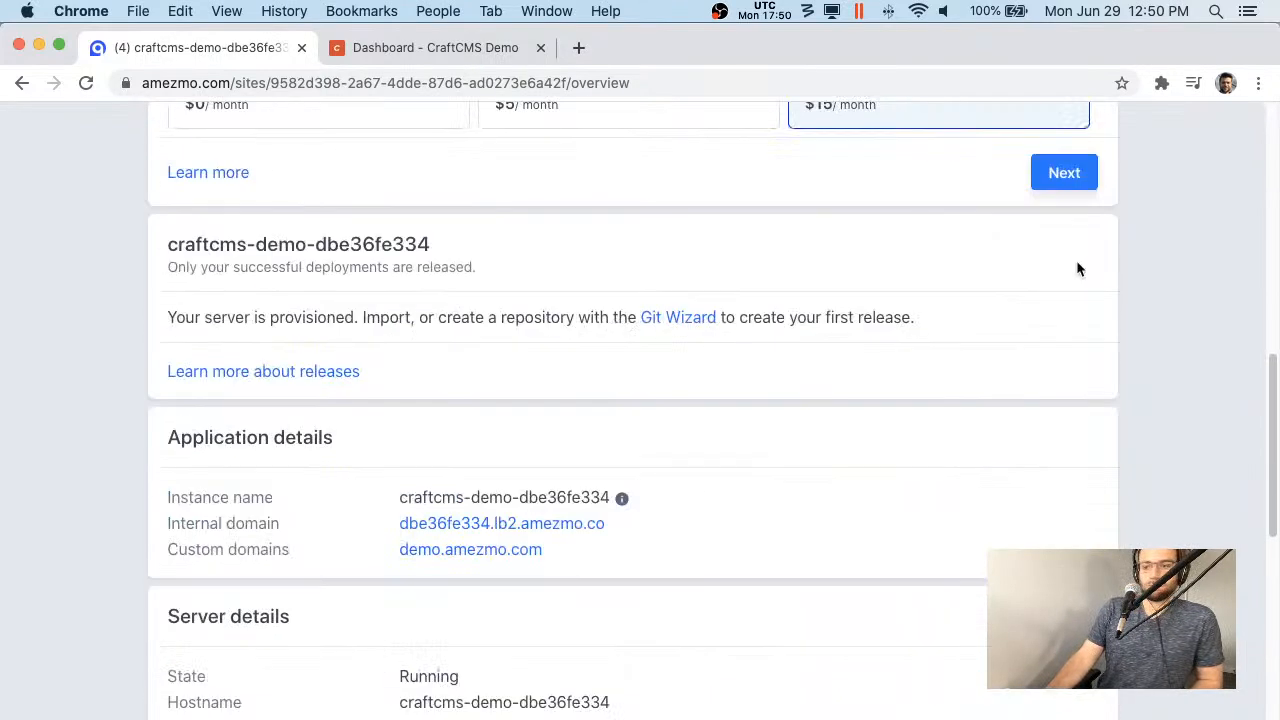
pyautogui.scroll(10, 715, 455)
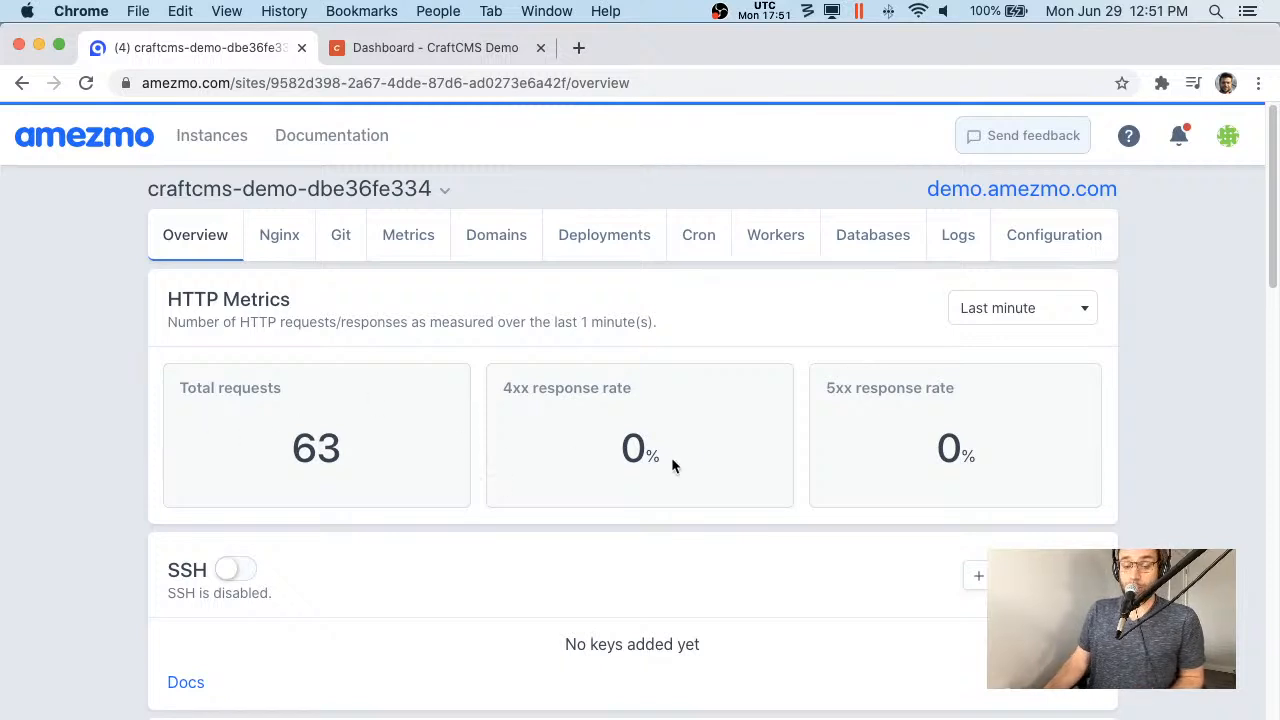
# - Start a new worker with command php7.4, then abandon it for the Launch instance form
pyautogui.click(805, 250)
pyautogui.click(1040, 301)
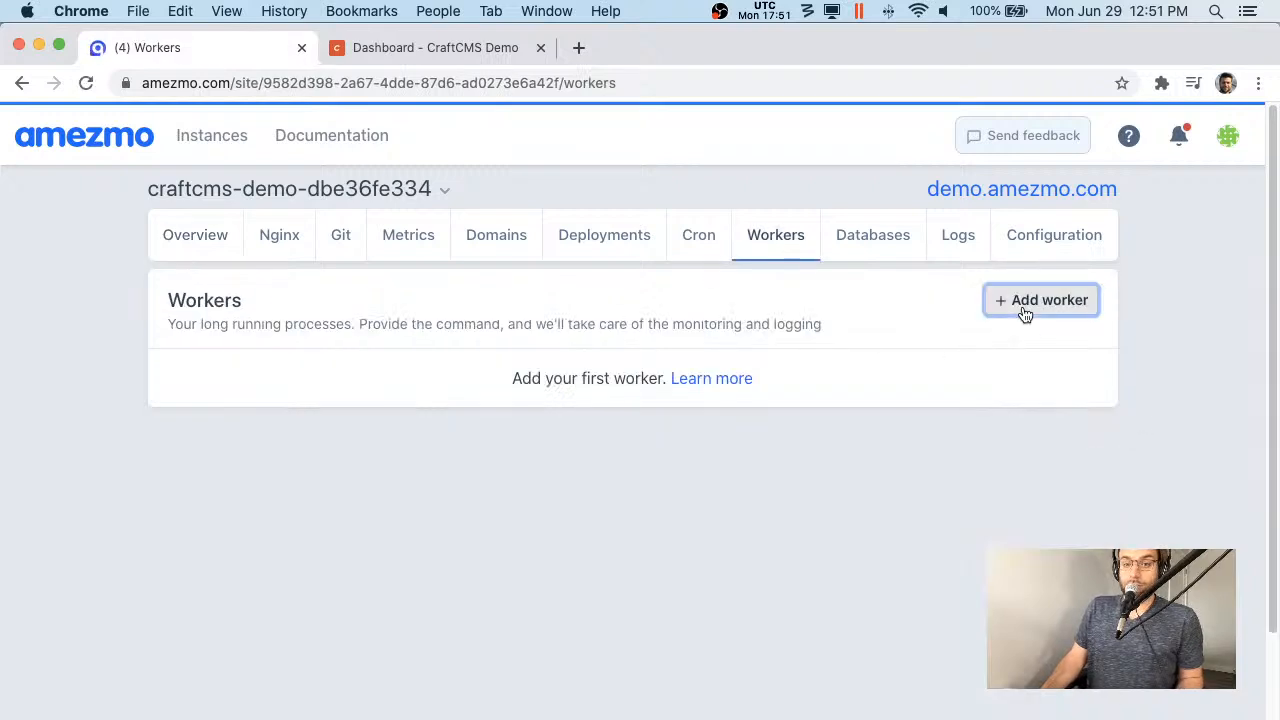
pyautogui.scroll(-1, 292, 450)
pyautogui.click(194, 558)
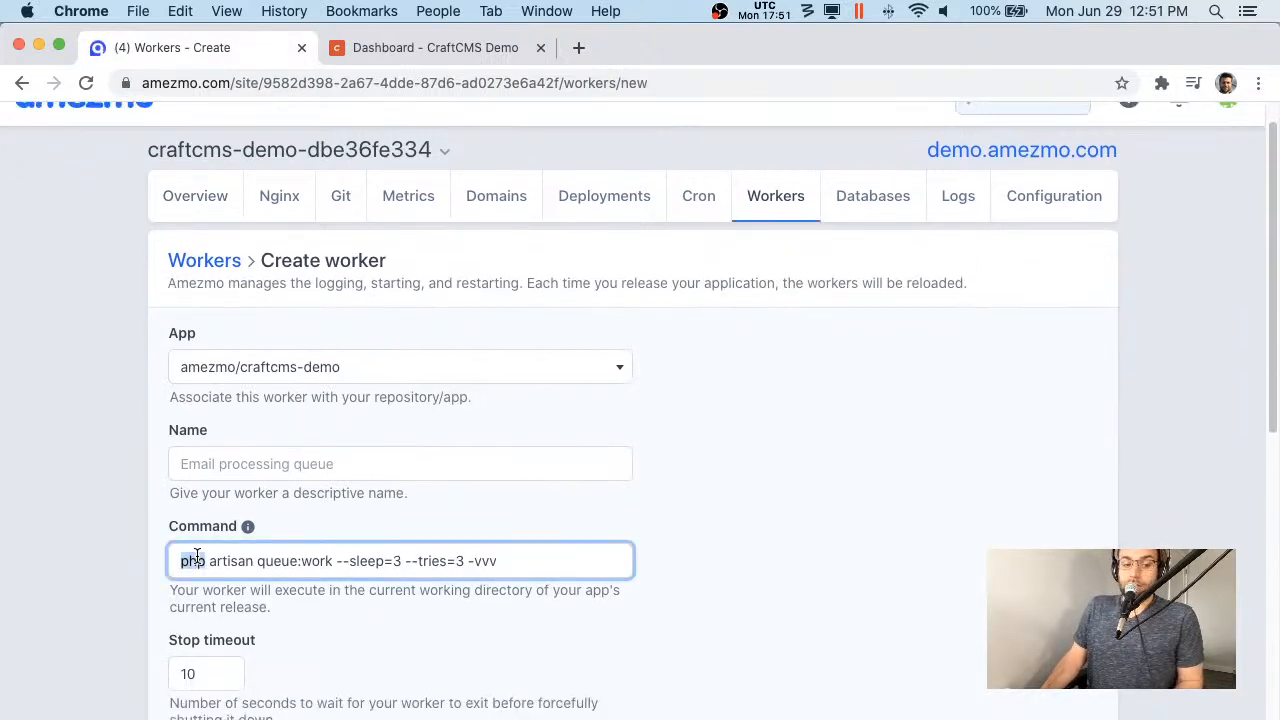
pyautogui.press('super+a')
pyautogui.write('php7.4')
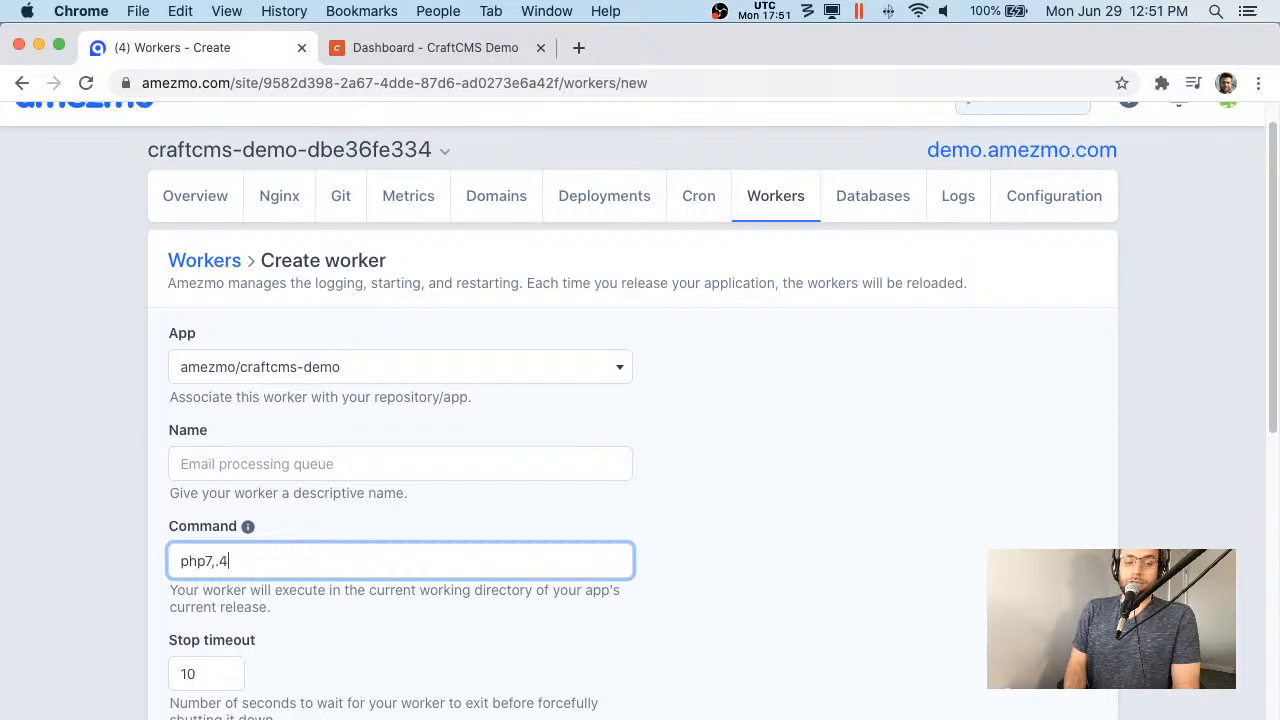
pyautogui.press('BackSpace')
pyautogui.press('BackSpace')
pyautogui.write('.4')
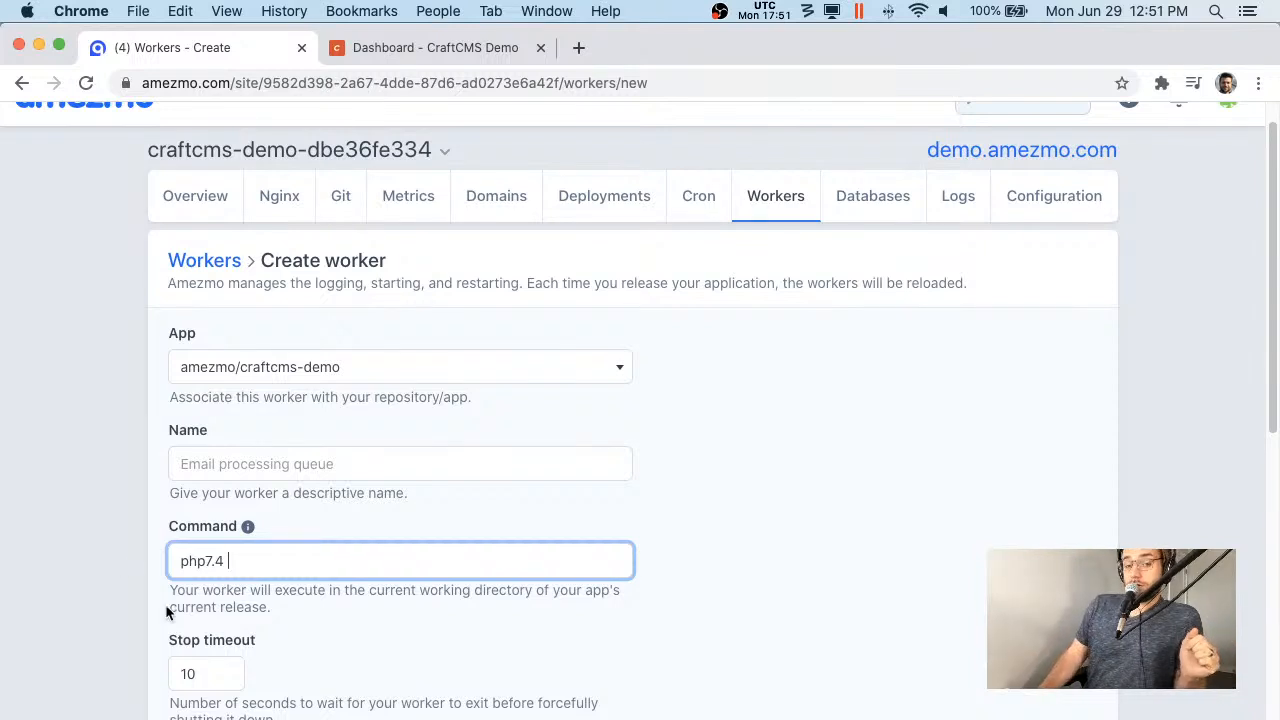
pyautogui.click(224, 160)
pyautogui.click(220, 240)
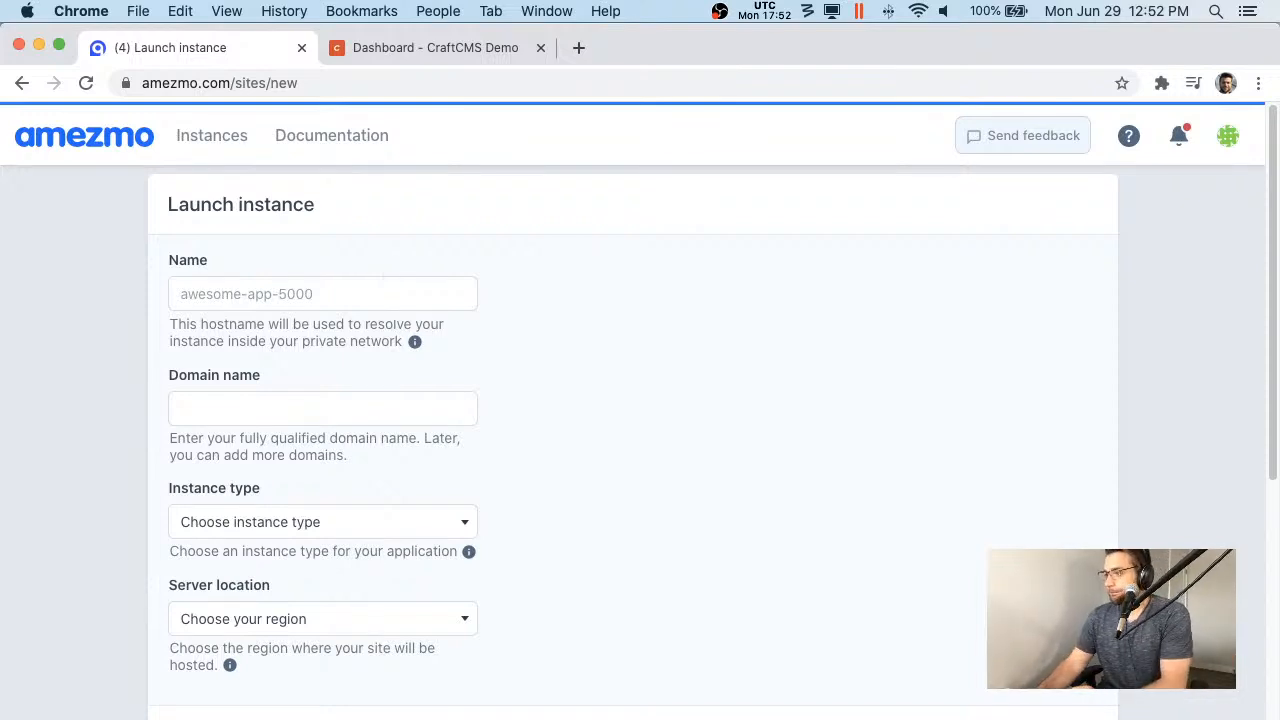
# - Switch away from the browser briefly, then return to the Amezmo Instances list
pyautogui.press('super+Tab')
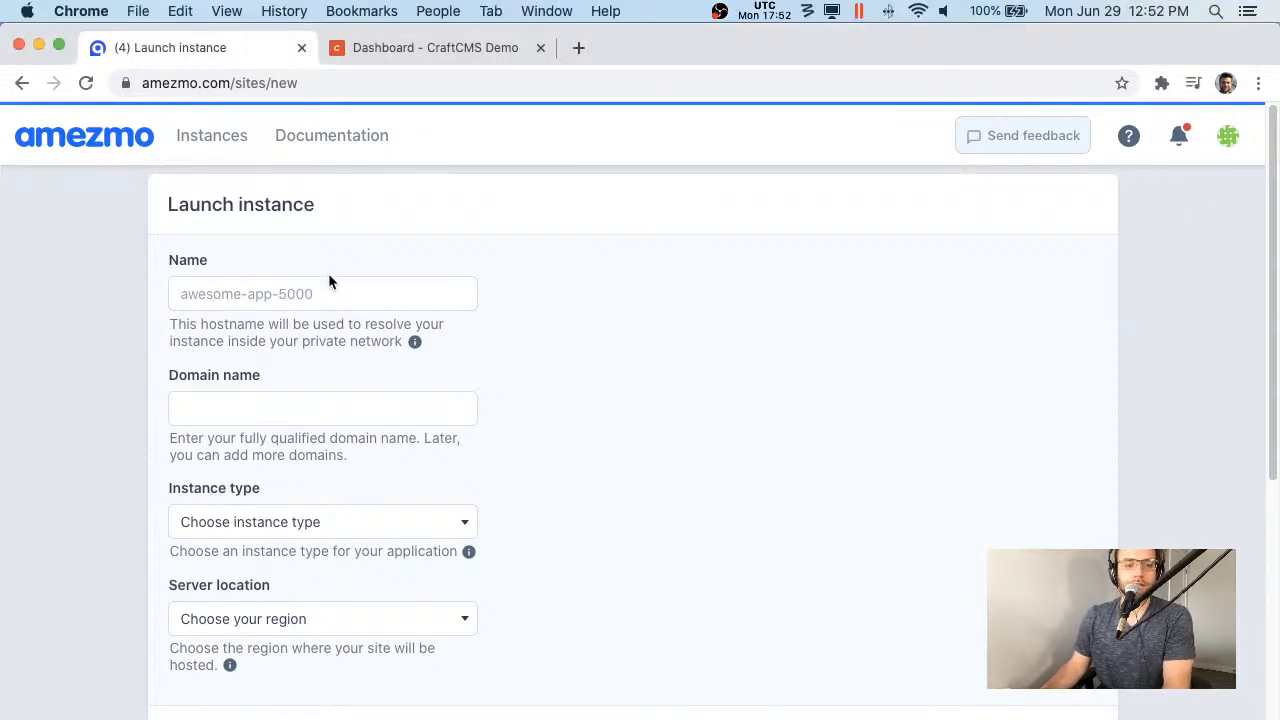
pyautogui.click(228, 133)
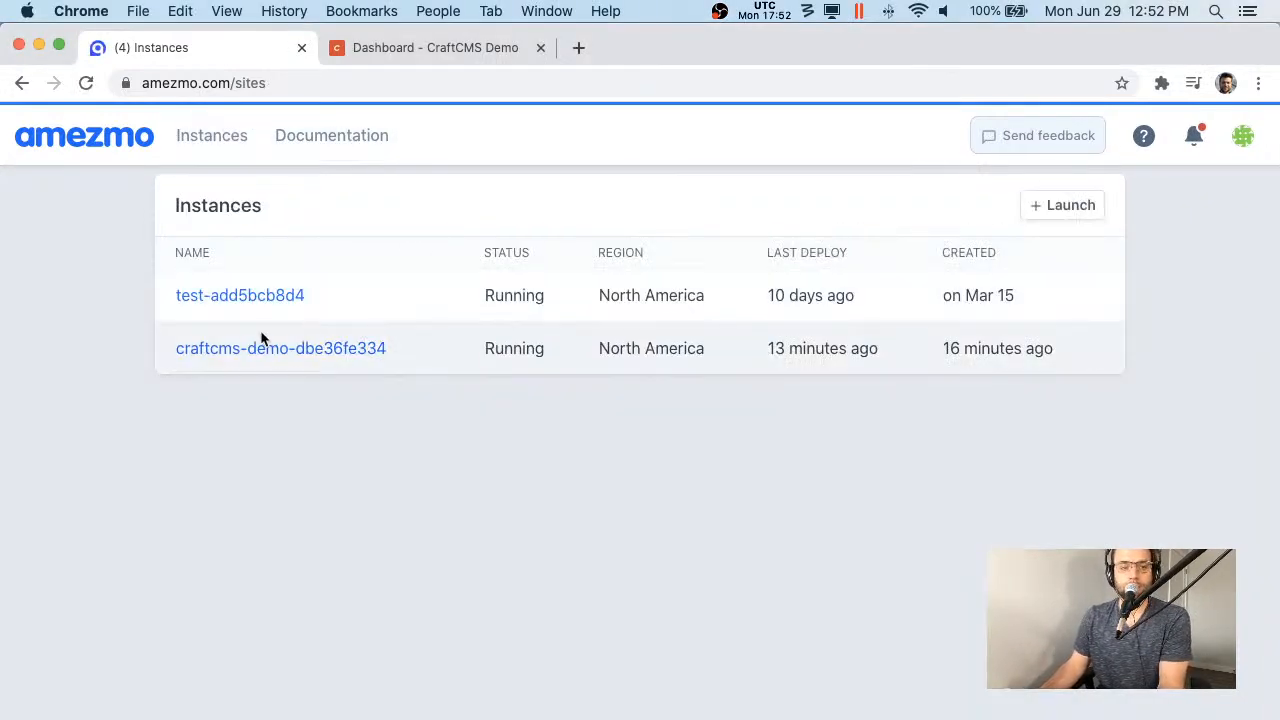
# - Terminate the craftcms-demo-dbe36fe334 instance, then bring up an empty Launch instance form
pyautogui.click(340, 350)
pyautogui.scroll(-15, 714, 434)
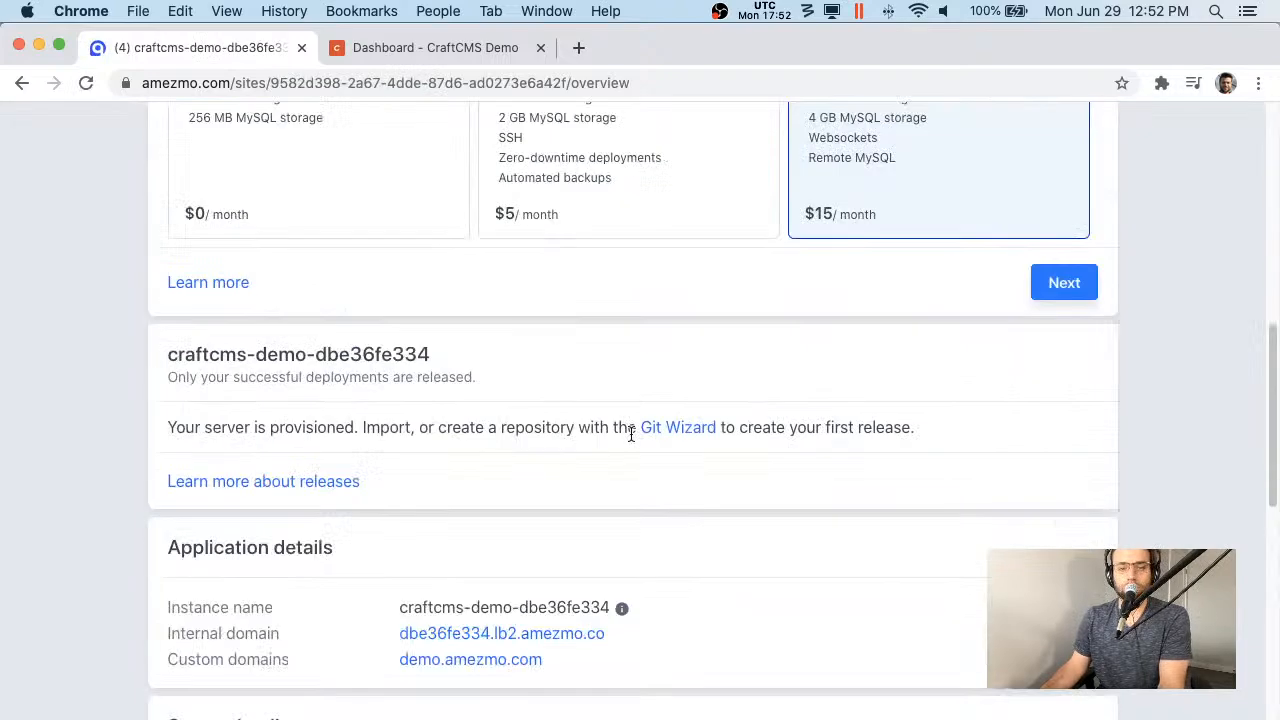
pyautogui.click(277, 556)
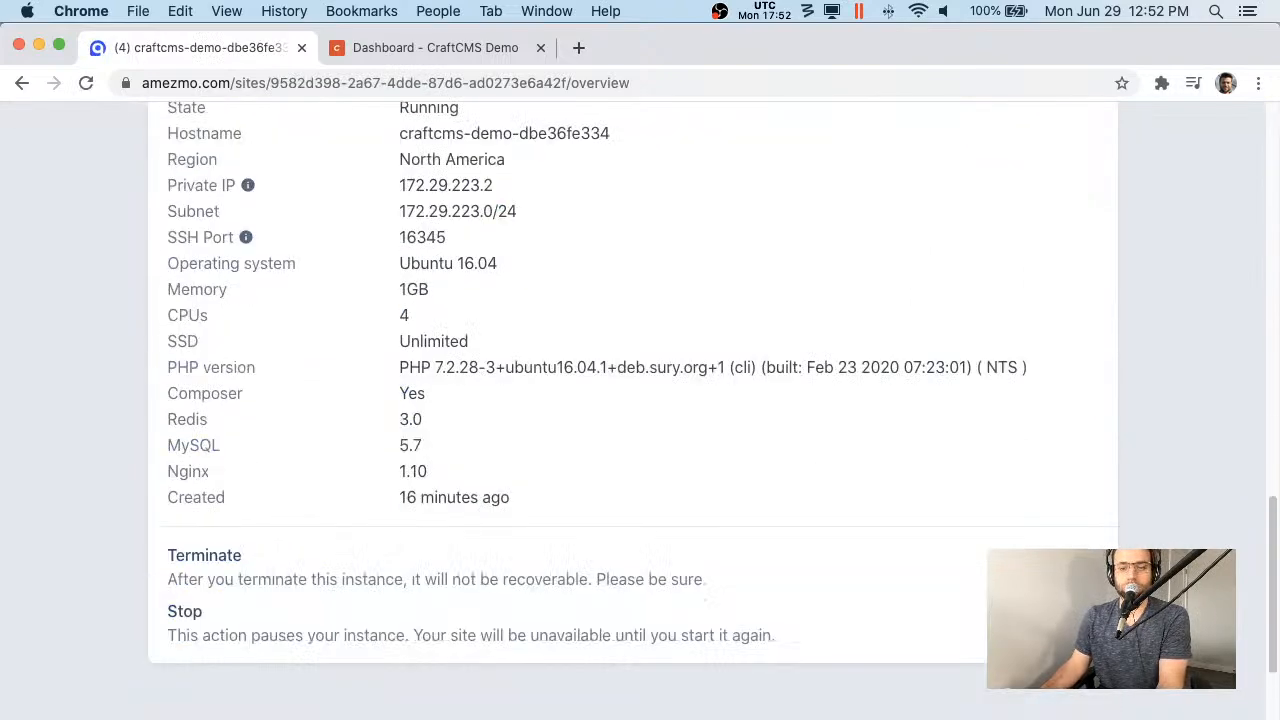
pyautogui.click(1060, 567)
pyautogui.click(857, 460)
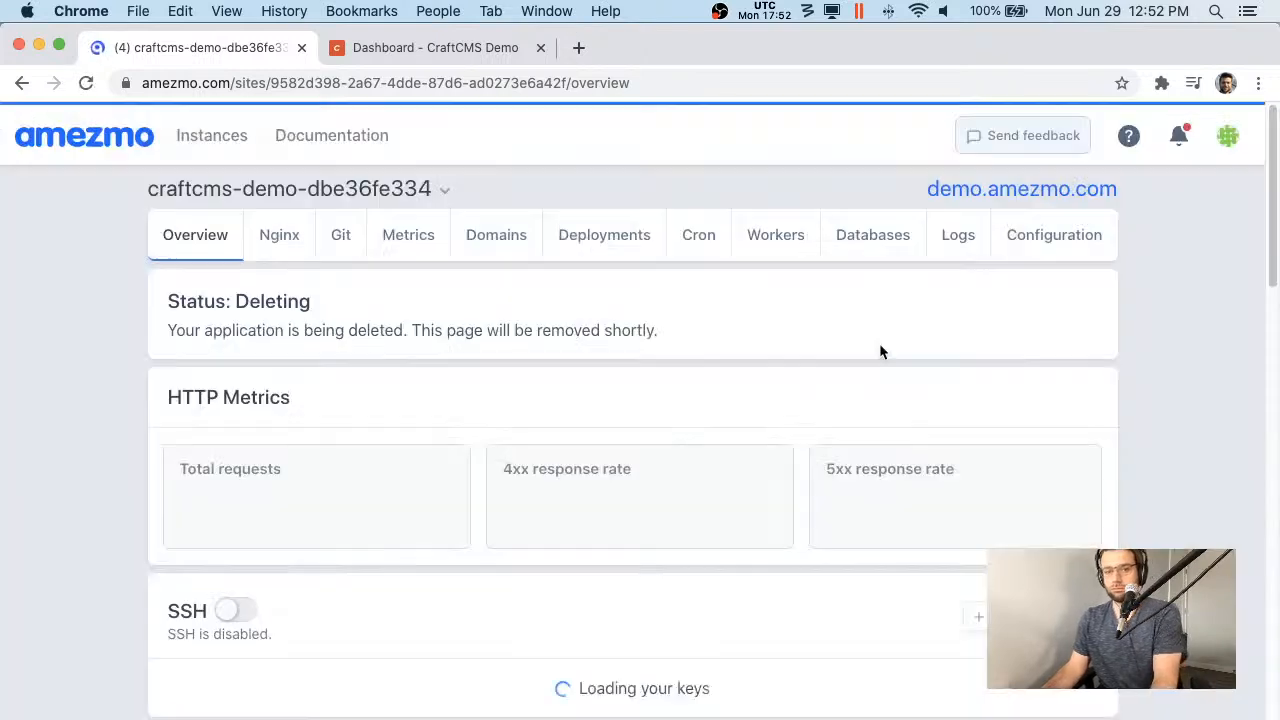
pyautogui.click(222, 150)
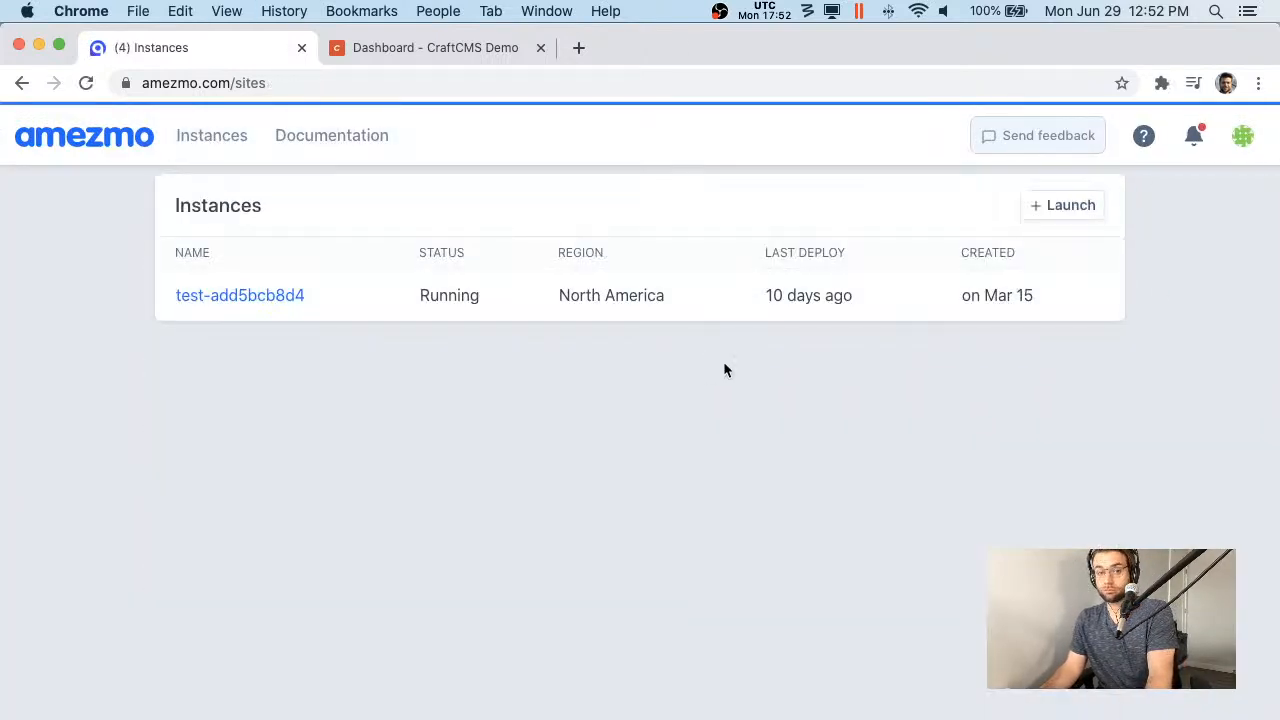
pyautogui.click(1062, 205)
# - Name the instance craftcms-php74-demo with domain demo.amezmo.com
pyautogui.click(349, 293)
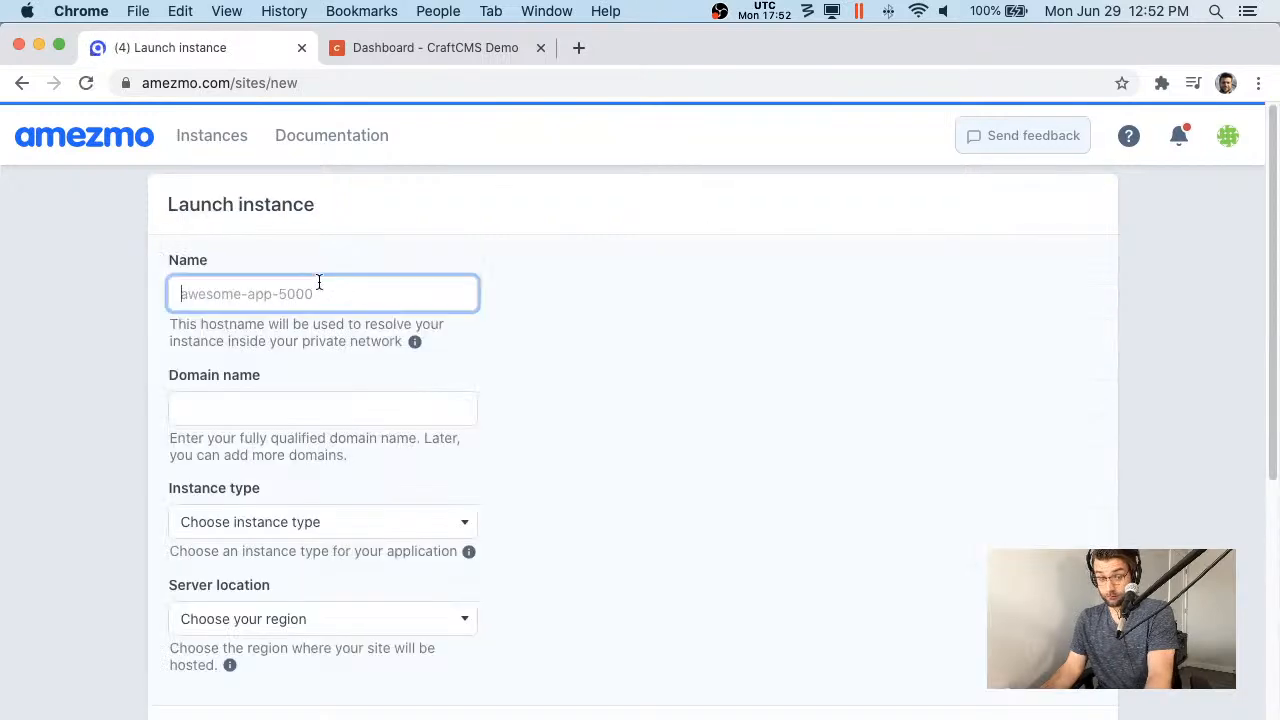
pyautogui.write('cra')
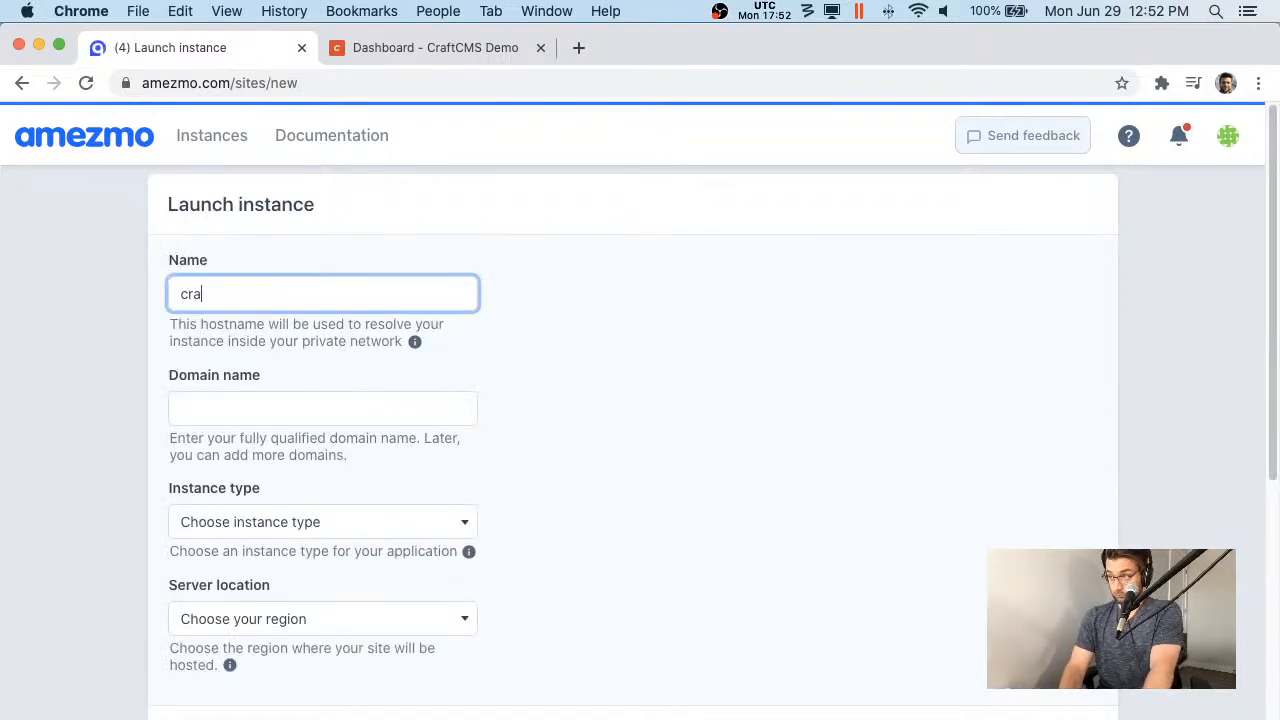
pyautogui.press('BackSpace')
pyautogui.press('BackSpace')
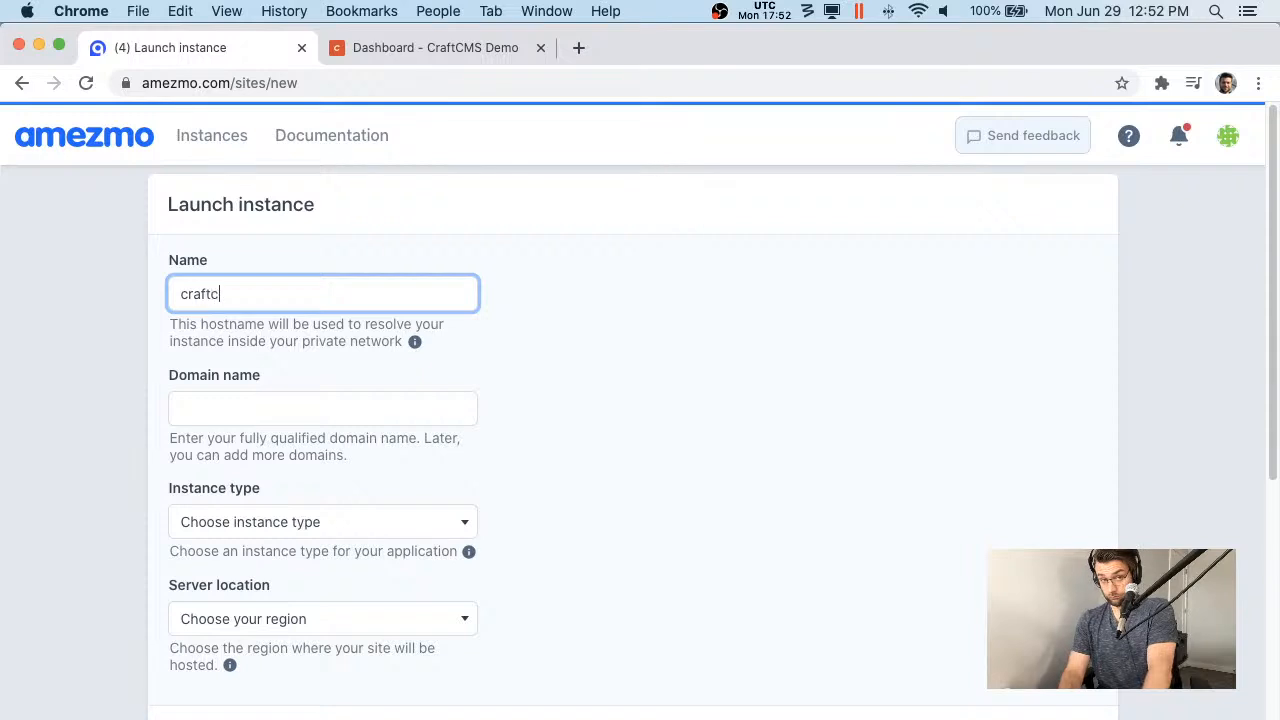
pyautogui.write('ms-php7')
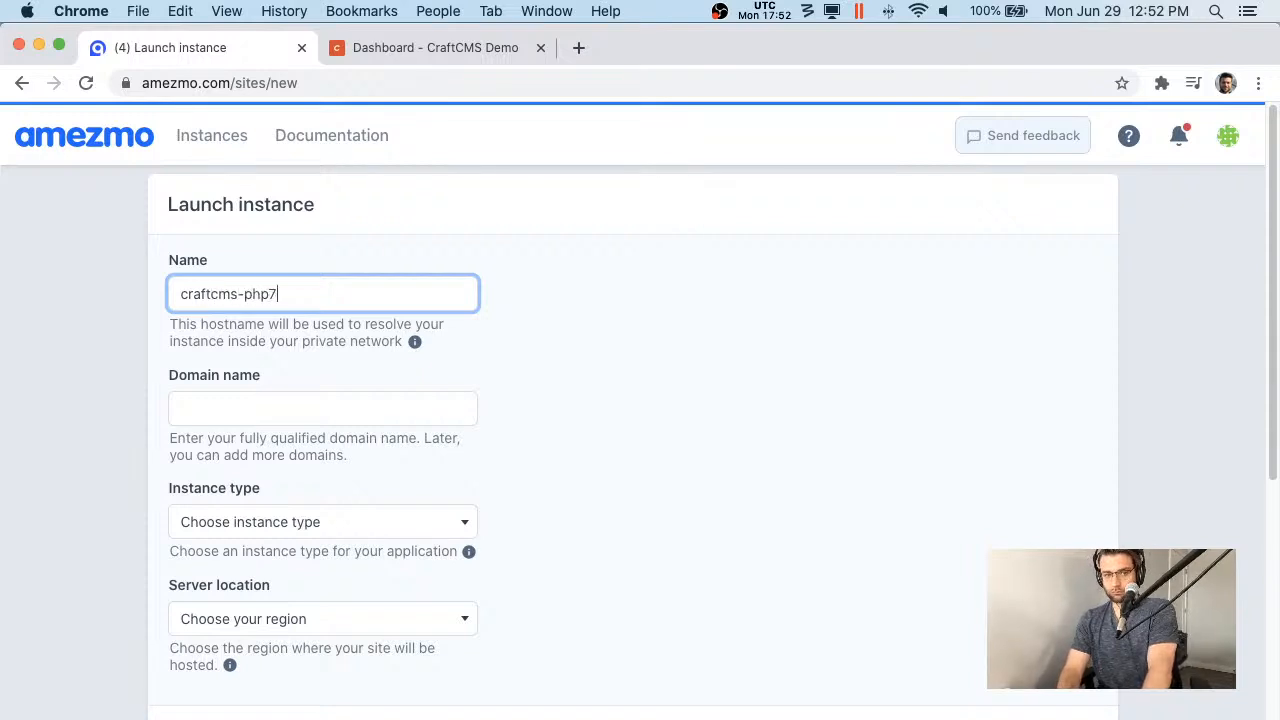
pyautogui.write('4-demo')
pyautogui.press('Tab')
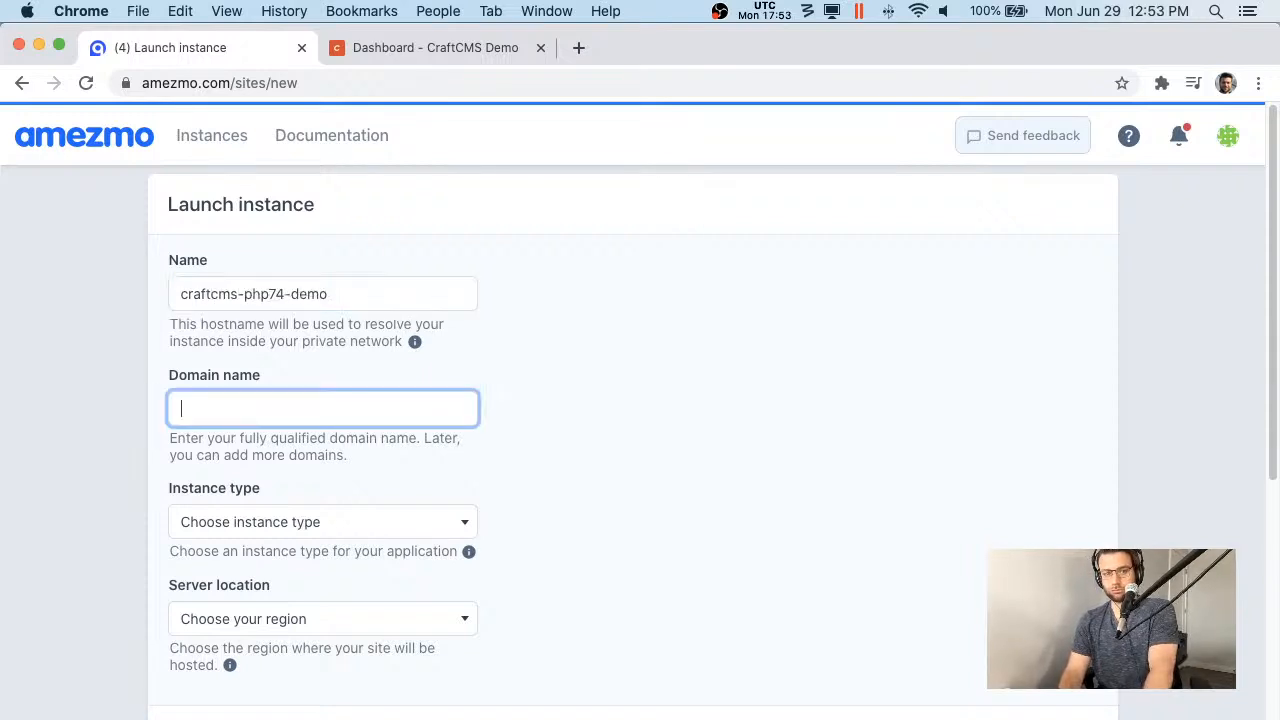
pyautogui.write('demo.amezmo.com')
# - Choose the Advanced instance type and North America as the server location
pyautogui.press('Tab')
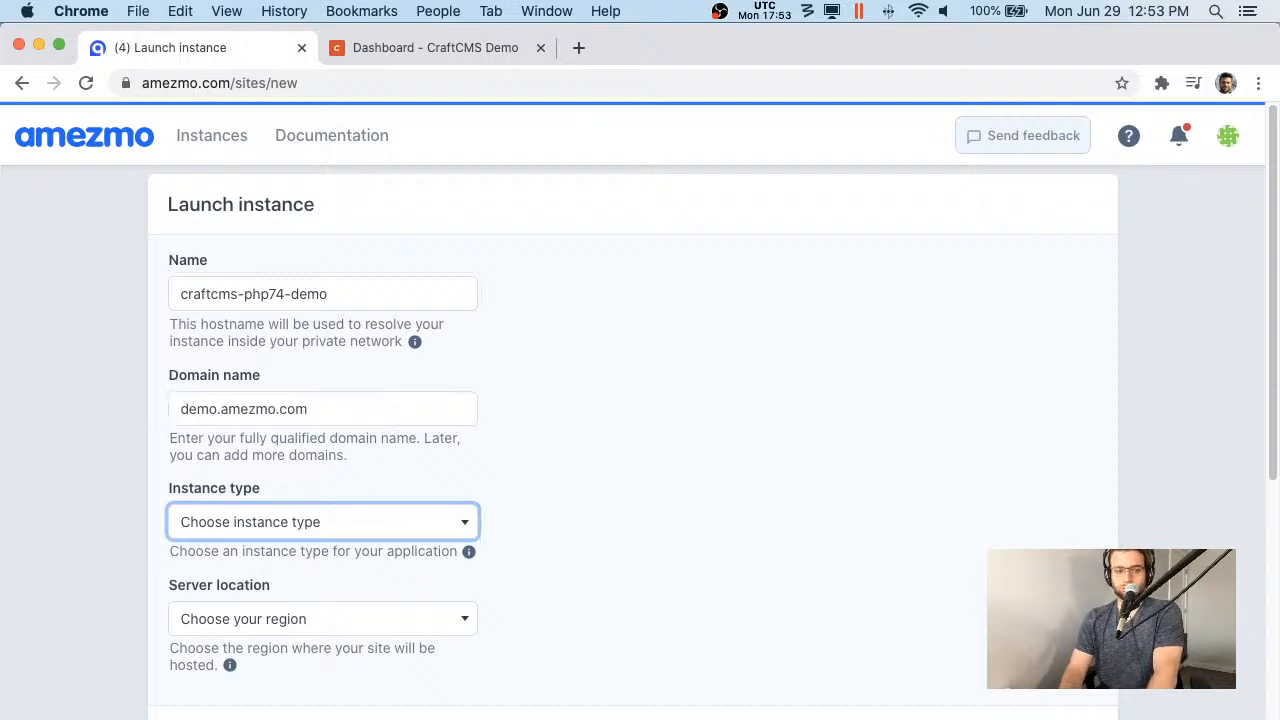
pyautogui.press('Down')
pyautogui.press('Down')
pyautogui.press('Down')
pyautogui.press('Return')
pyautogui.press('Tab')
pyautogui.press('Down')
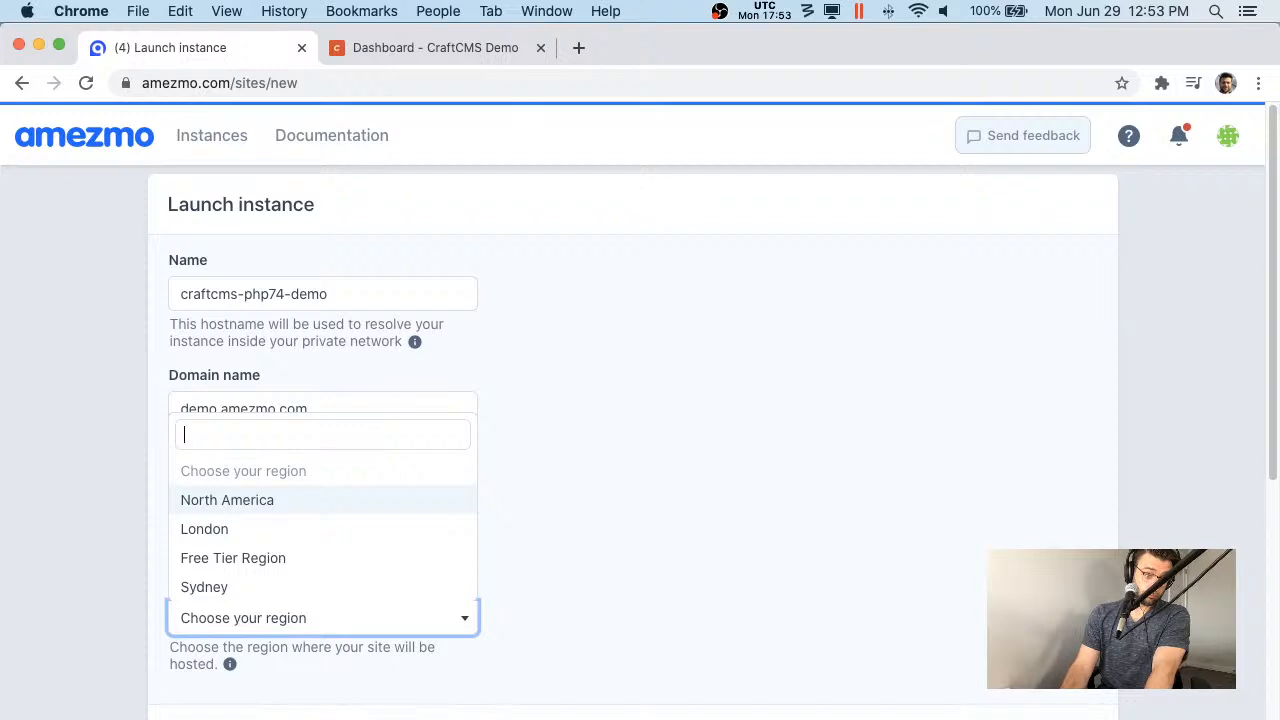
pyautogui.press('Return')
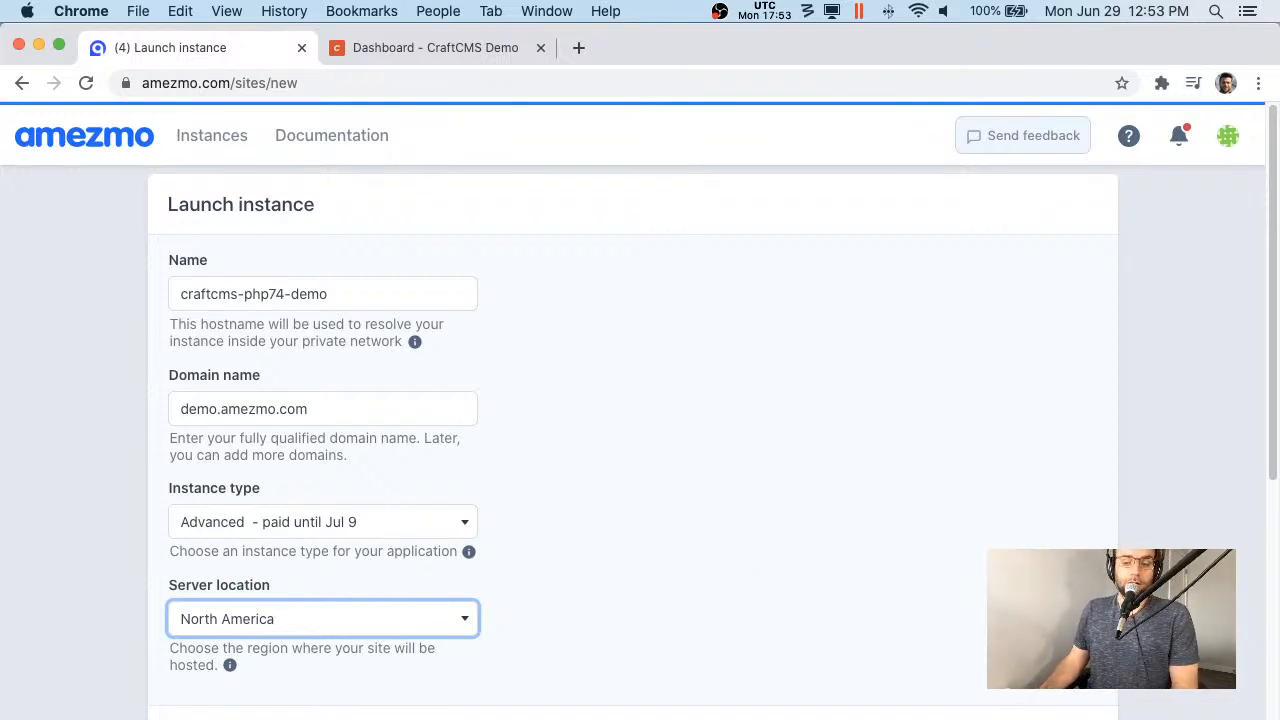
pyautogui.click(621, 645)
pyautogui.scroll(-3, 919, 633)
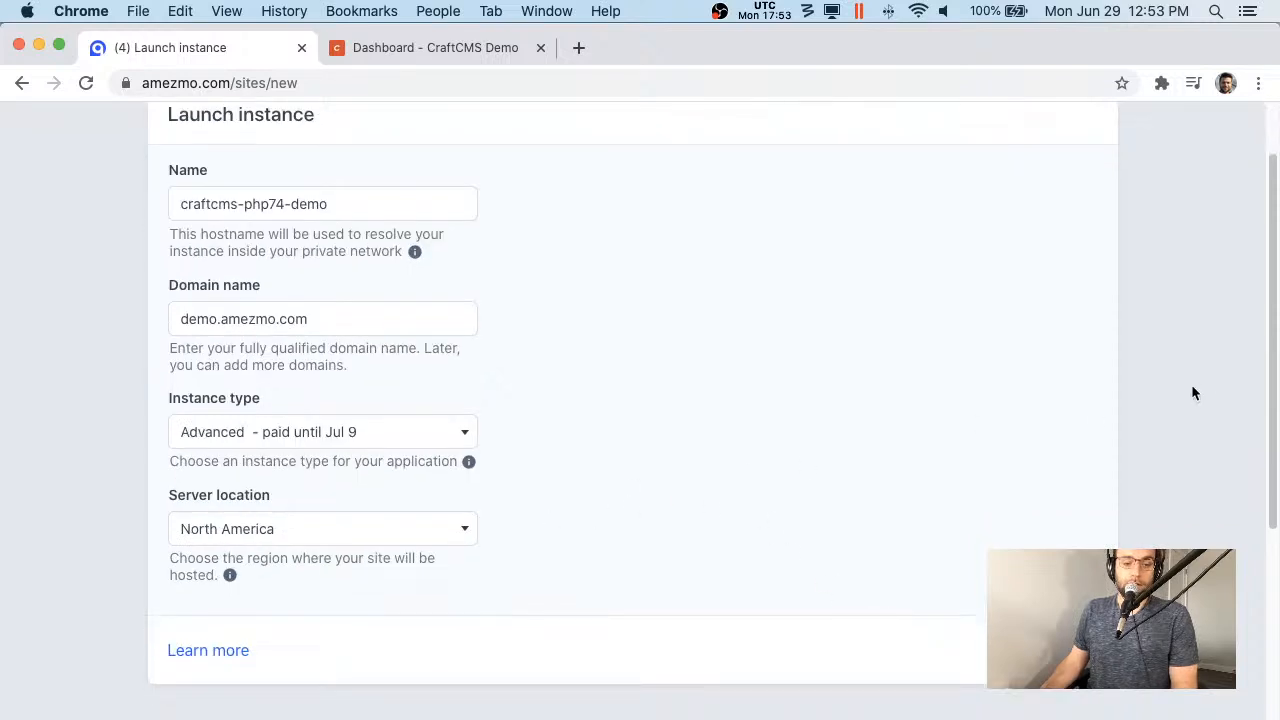
pyautogui.click(340, 535)
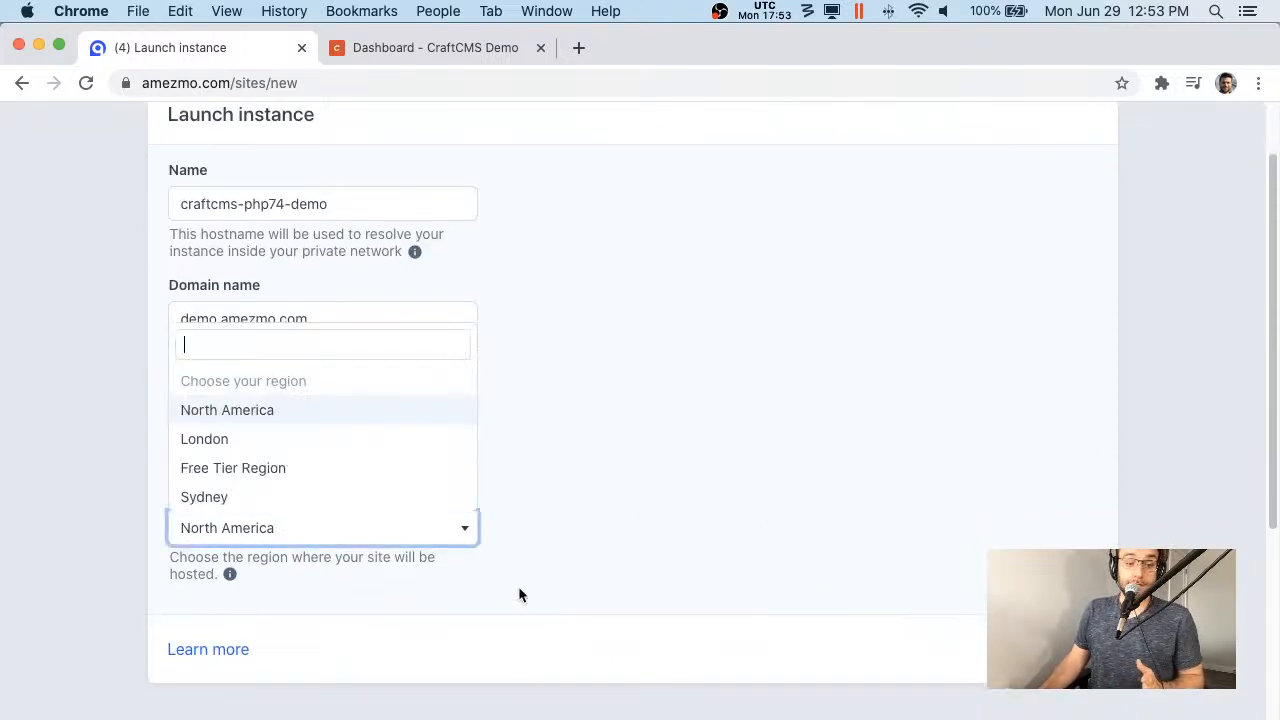
pyautogui.click(580, 506)
pyautogui.scroll(1, 409, 577)
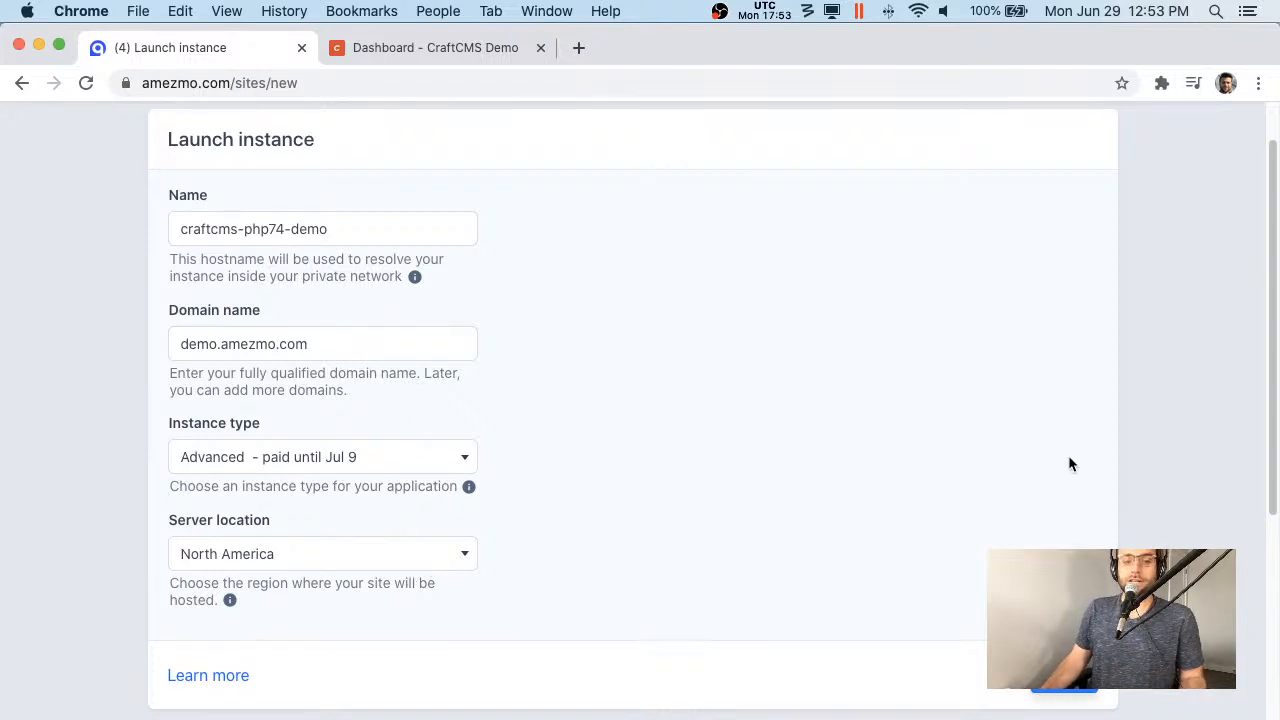
# - Select PHP 7.4 for Nginx on the services step
pyautogui.click(1063, 686)
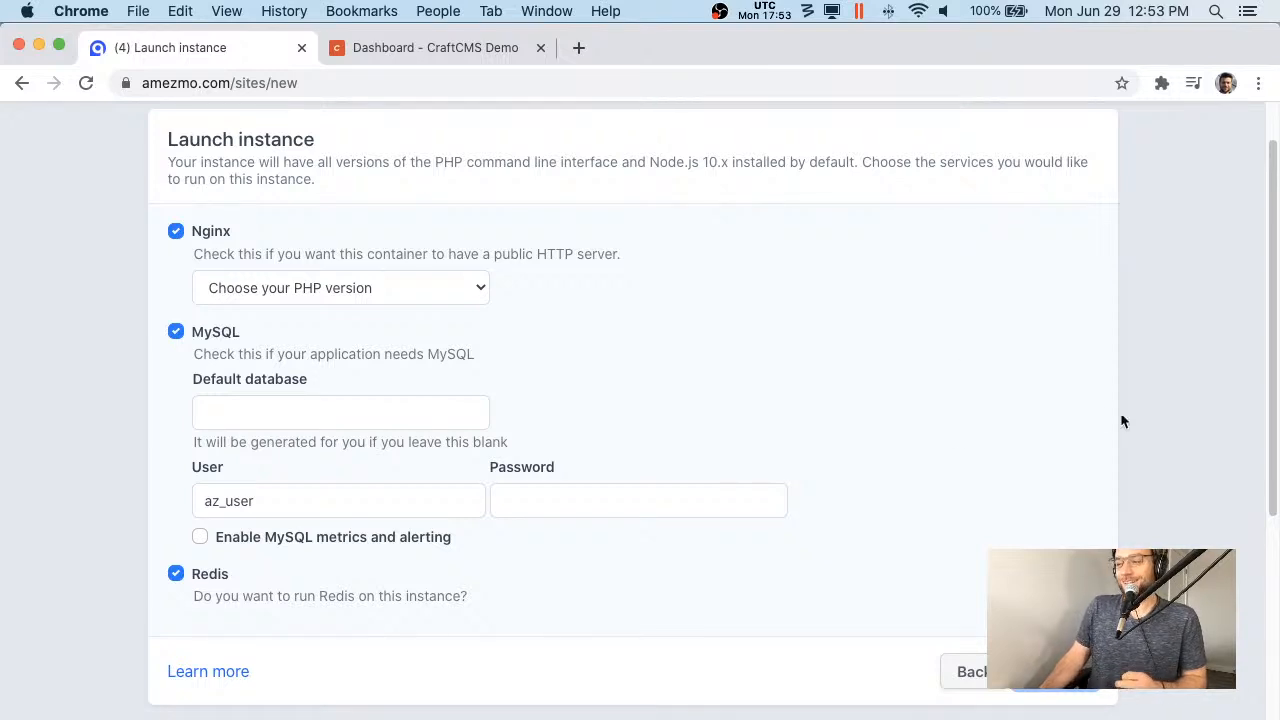
pyautogui.click(273, 287)
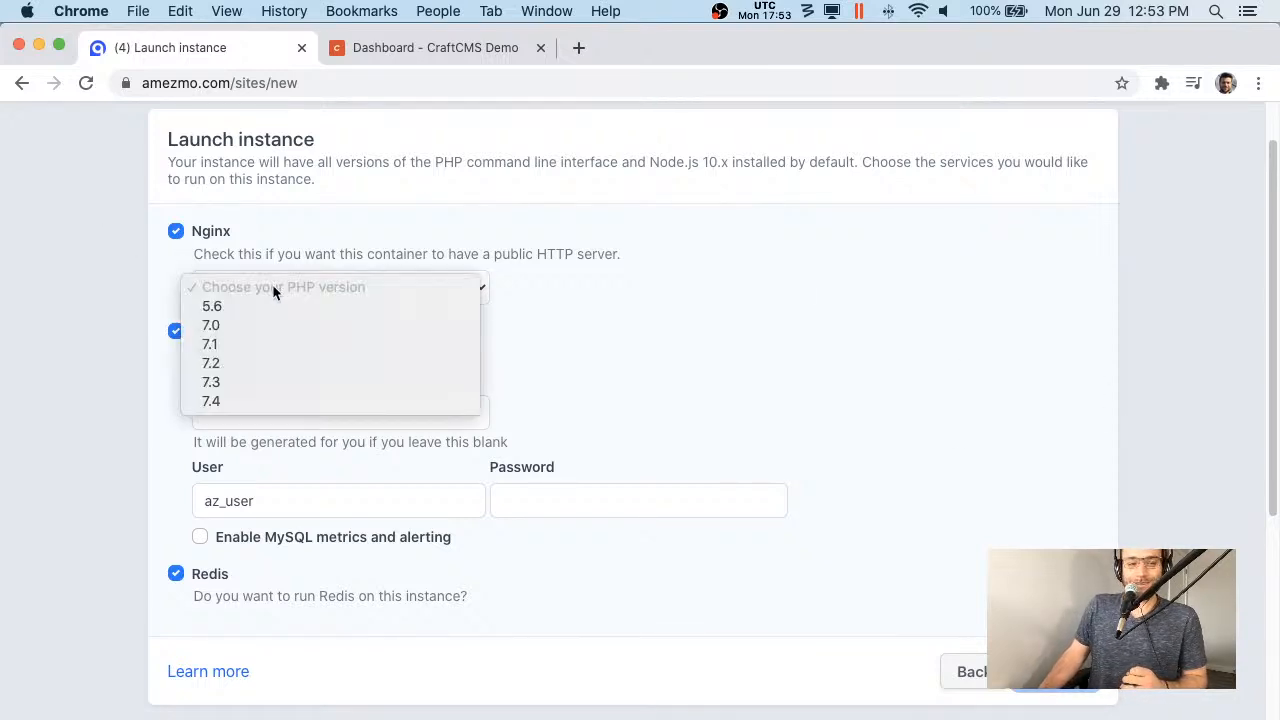
pyautogui.click(322, 401)
# - Set the MySQL default database to laravel and enter the database password
pyautogui.click(321, 405)
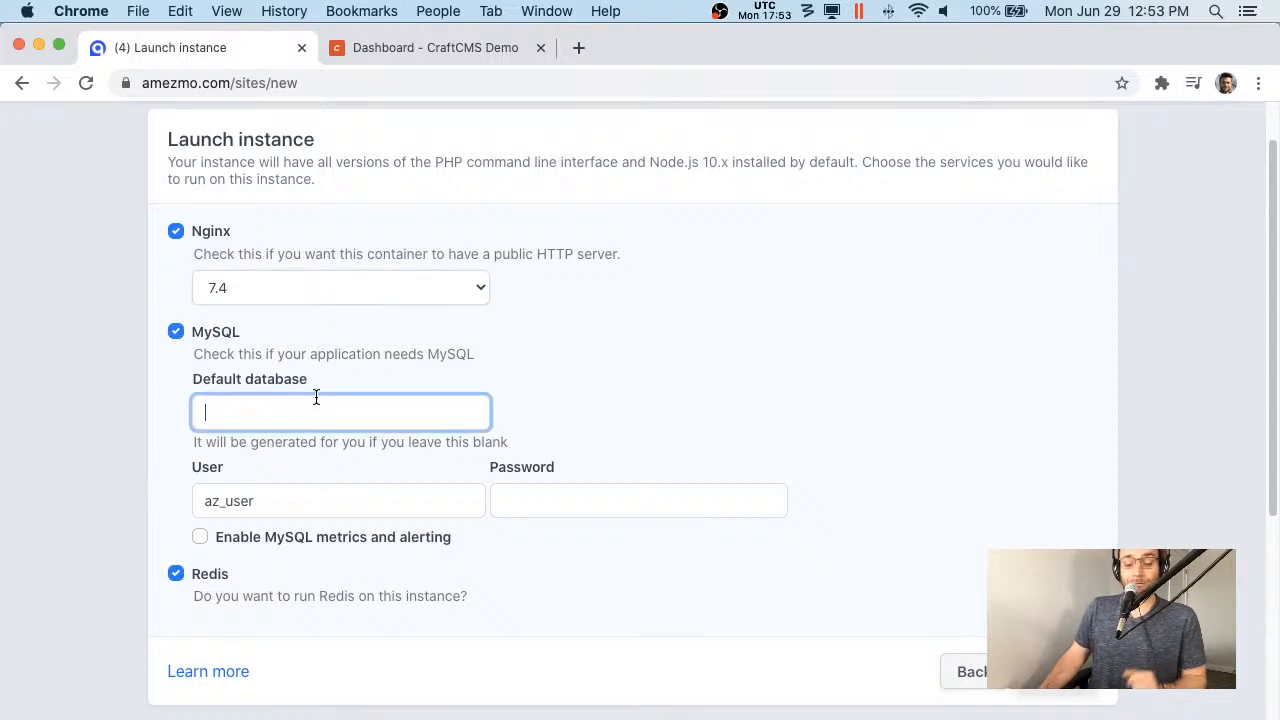
pyautogui.write('laravel')
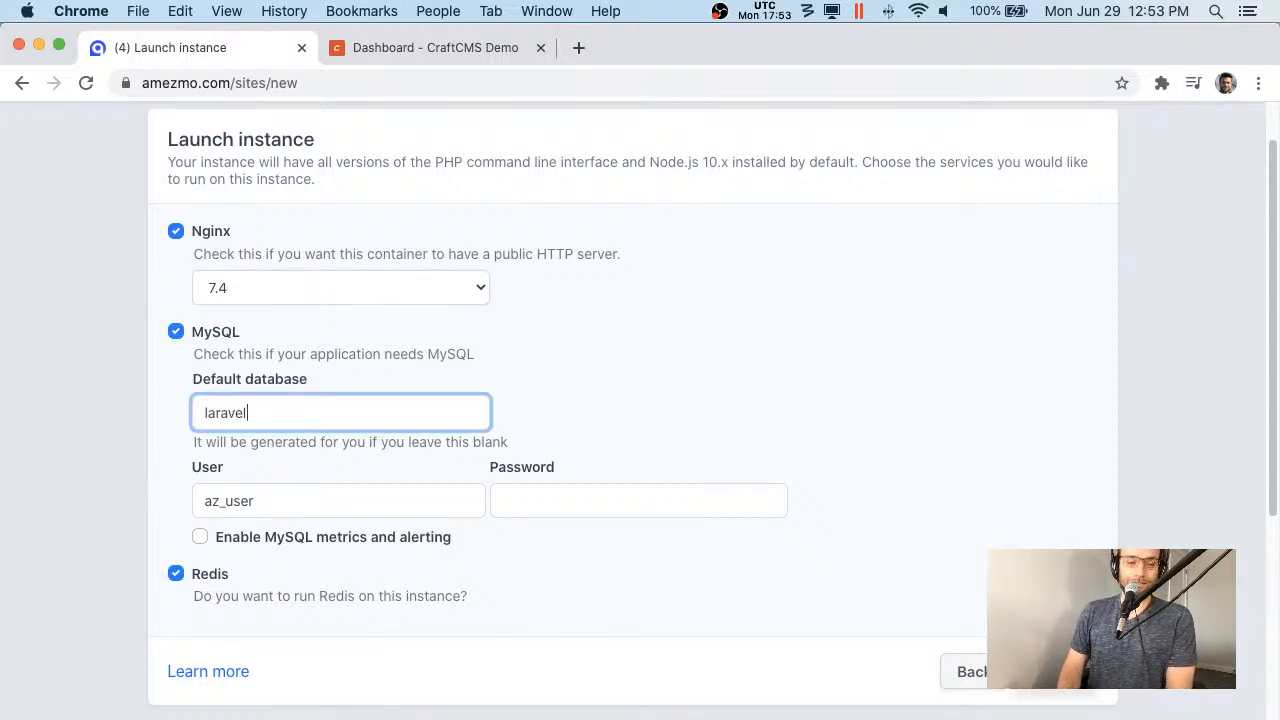
pyautogui.press('Tab')
pyautogui.press('Tab')
pyautogui.write('password')
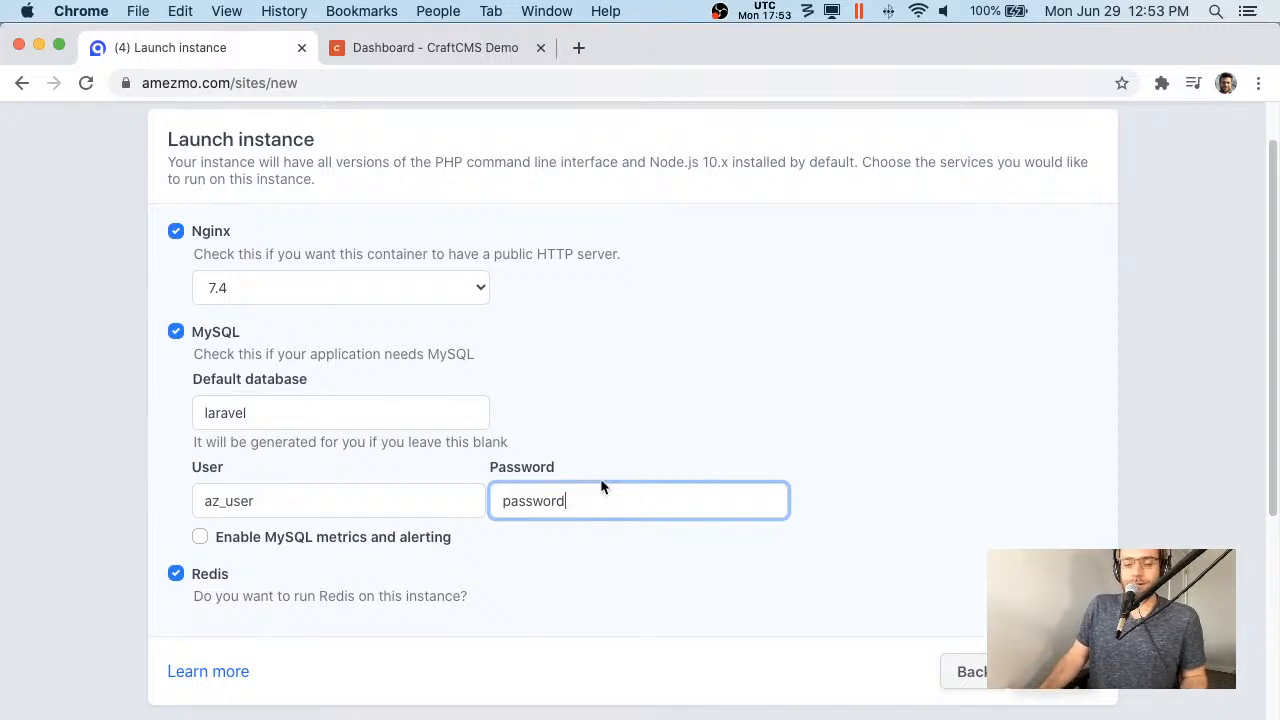
pyautogui.click(846, 591)
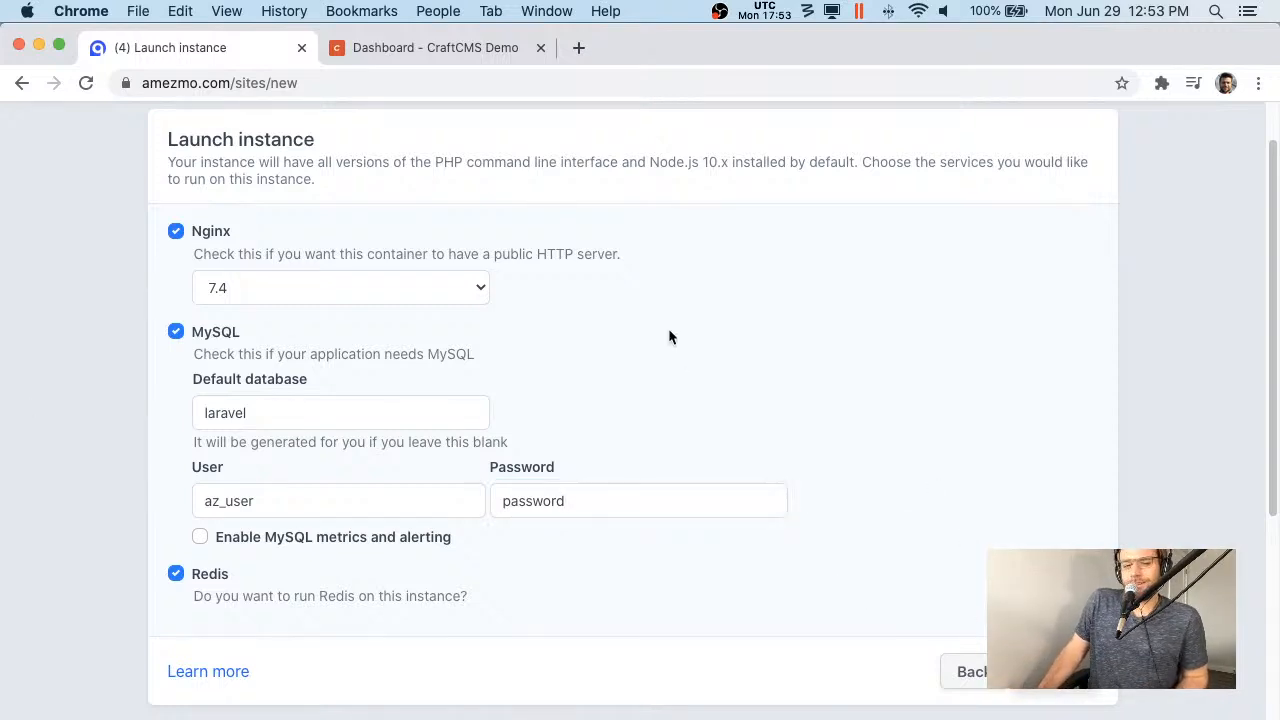
pyautogui.scroll(1, 1066, 448)
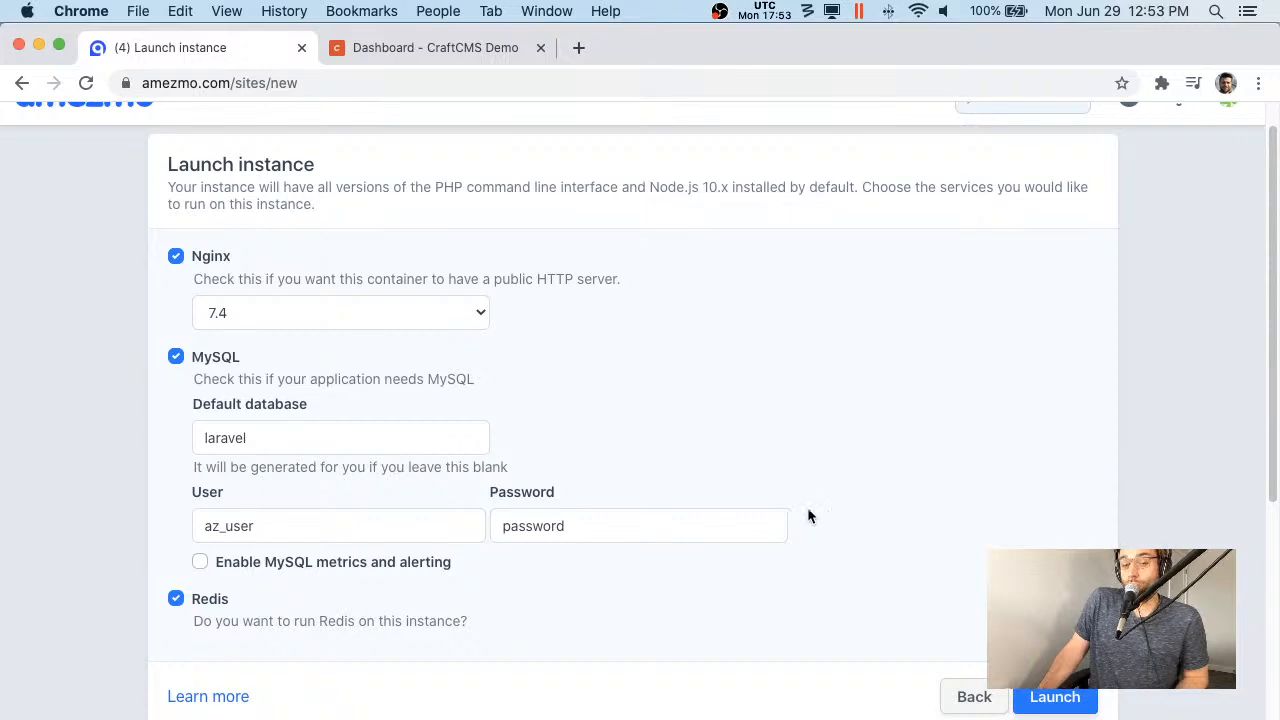
pyautogui.doubleClick(743, 526)
pyautogui.click(905, 518)
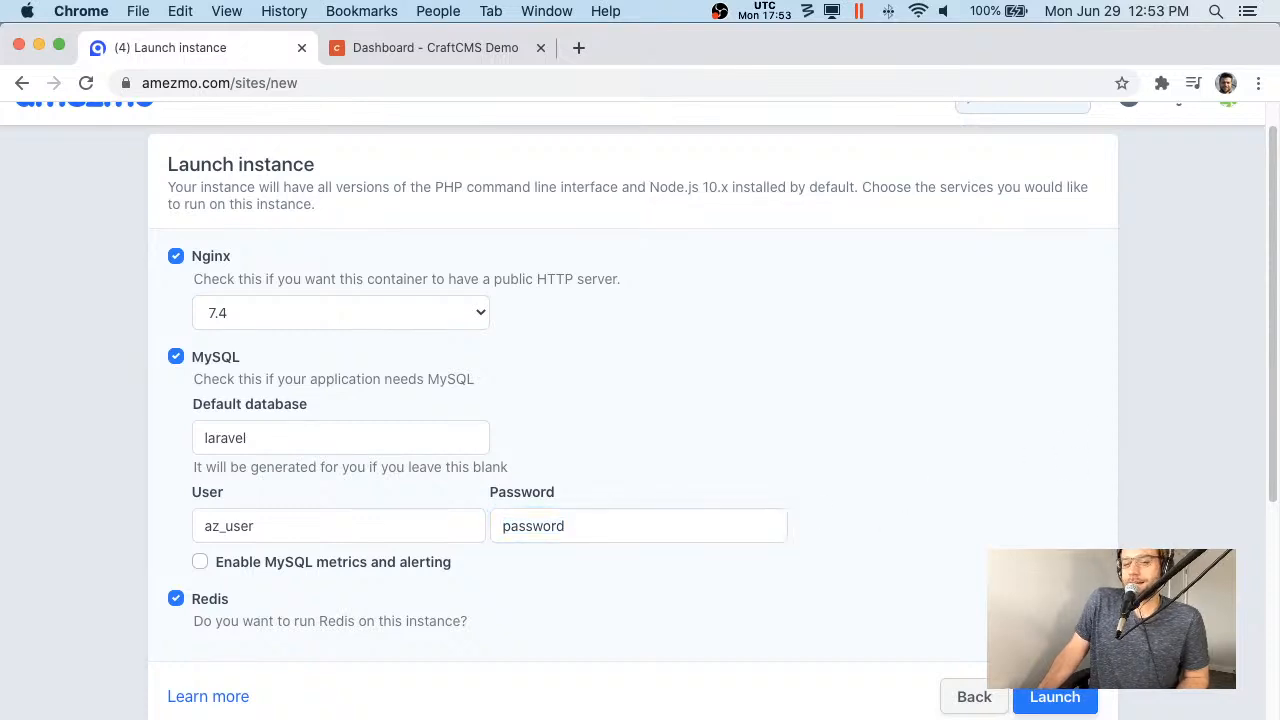
# - Launch the craftcms-php74-demo instance so it starts provisioning
pyautogui.click(1058, 697)
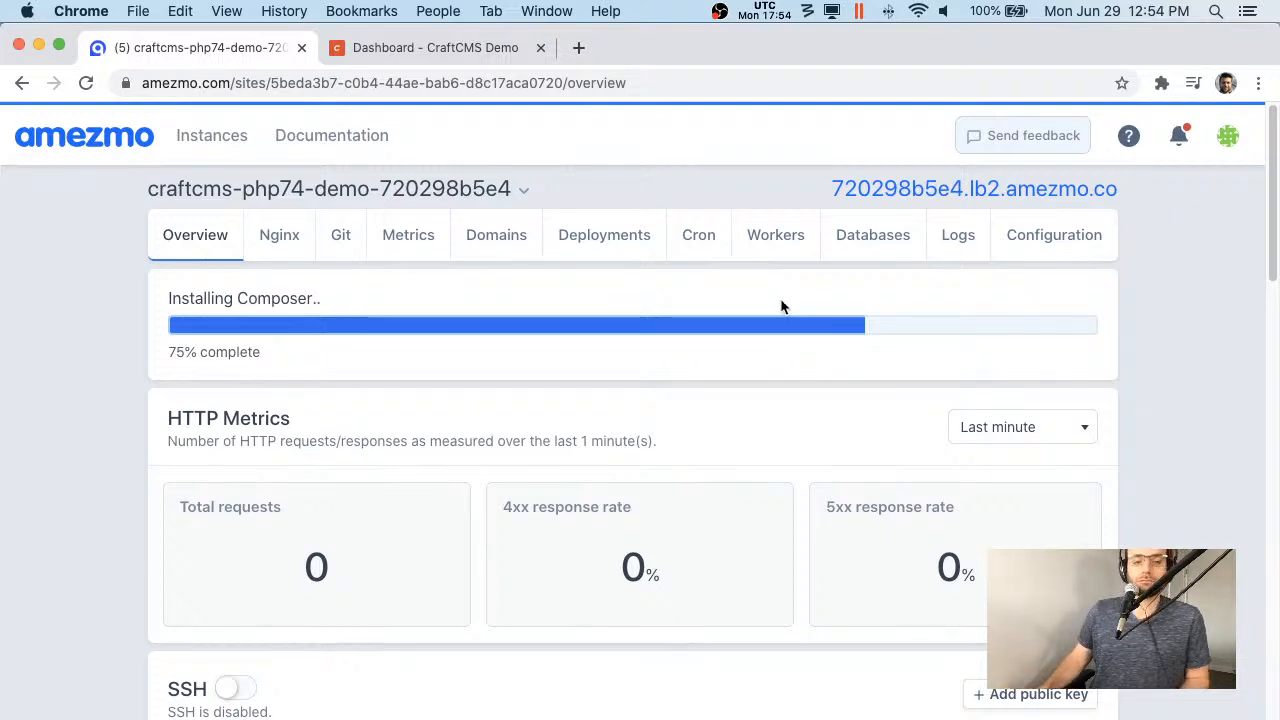
# - Scroll to Server details and highlight the PHP version row showing 7.4
pyautogui.scroll(-10, 783, 306)
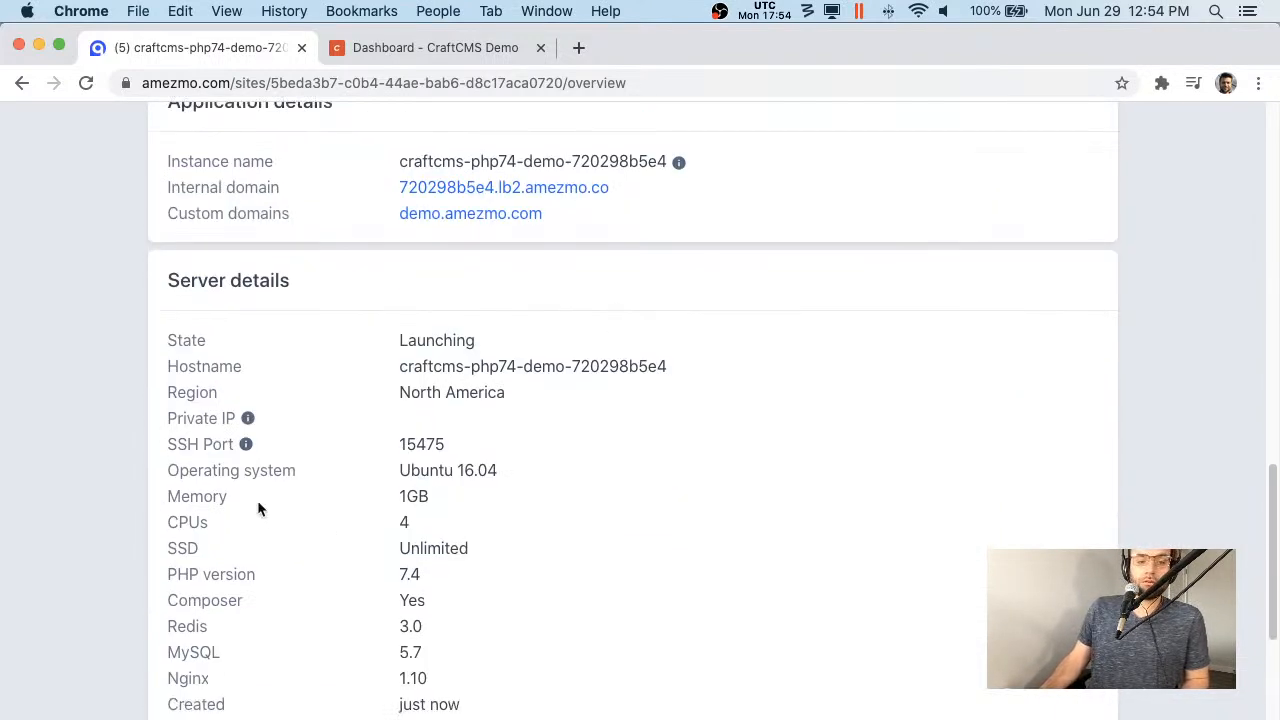
pyautogui.scroll(-1, 257, 508)
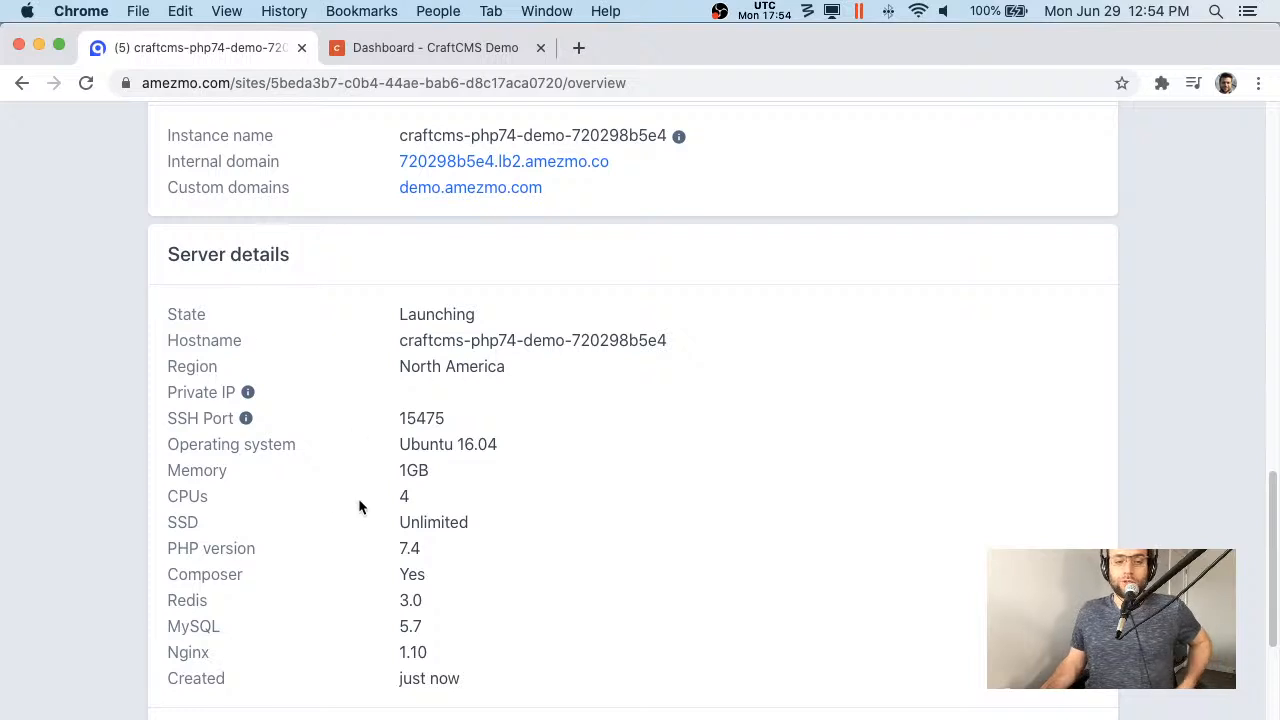
pyautogui.moveTo(174, 541); pyautogui.dragTo(500, 543)
pyautogui.click(585, 540)
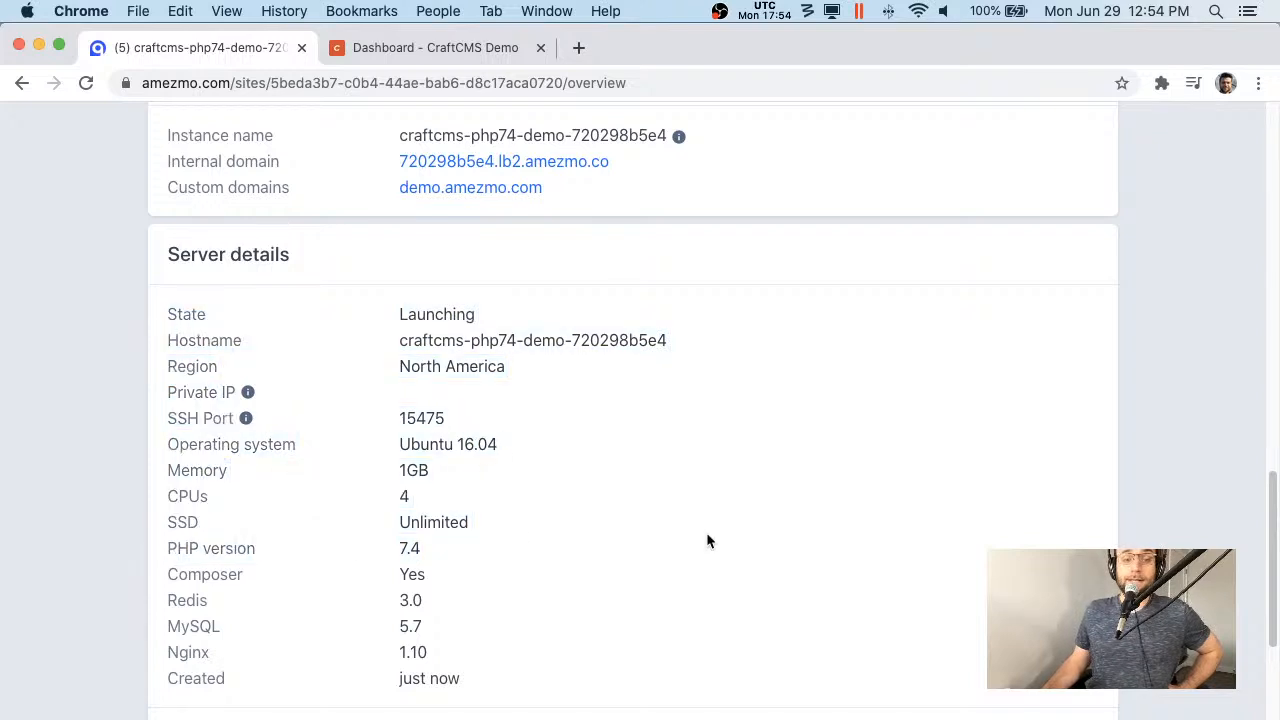
pyautogui.moveTo(174, 541); pyautogui.dragTo(474, 560)
pyautogui.doubleClick(408, 549)
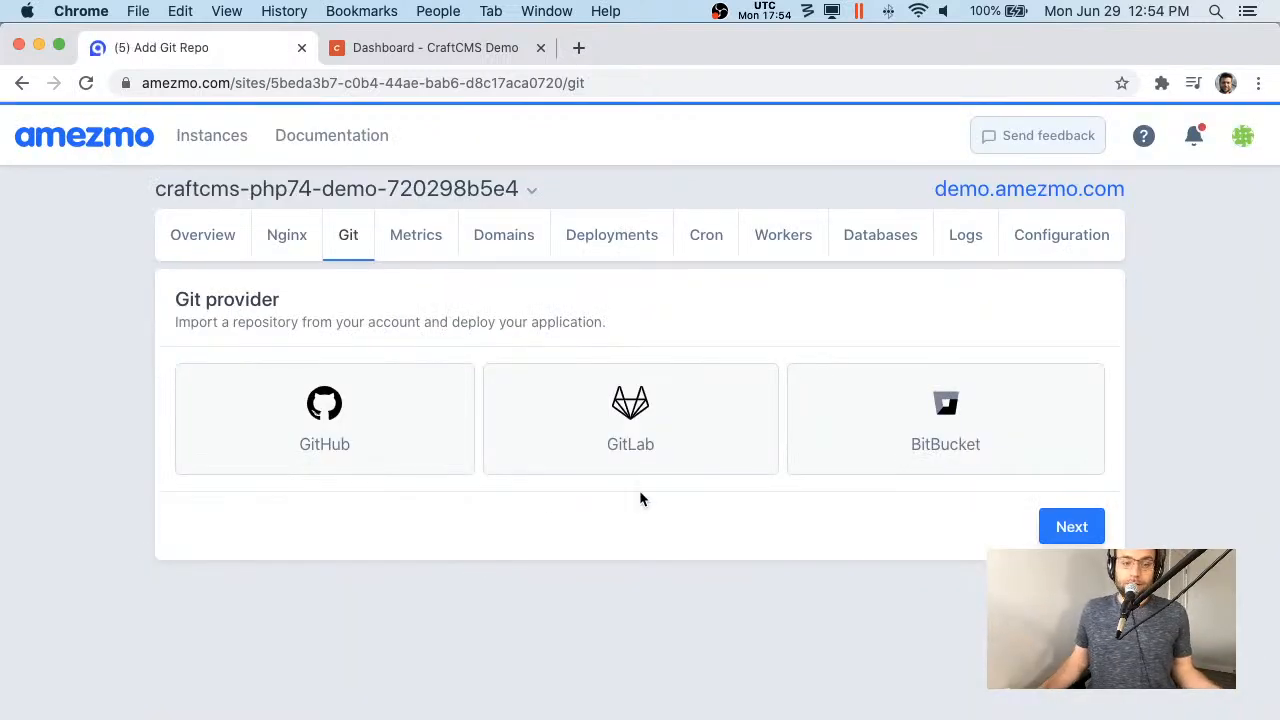
# - Choose GitHub as the Git provider and authorize Amezmo on the GitHub OAuth page
pyautogui.click(423, 429)
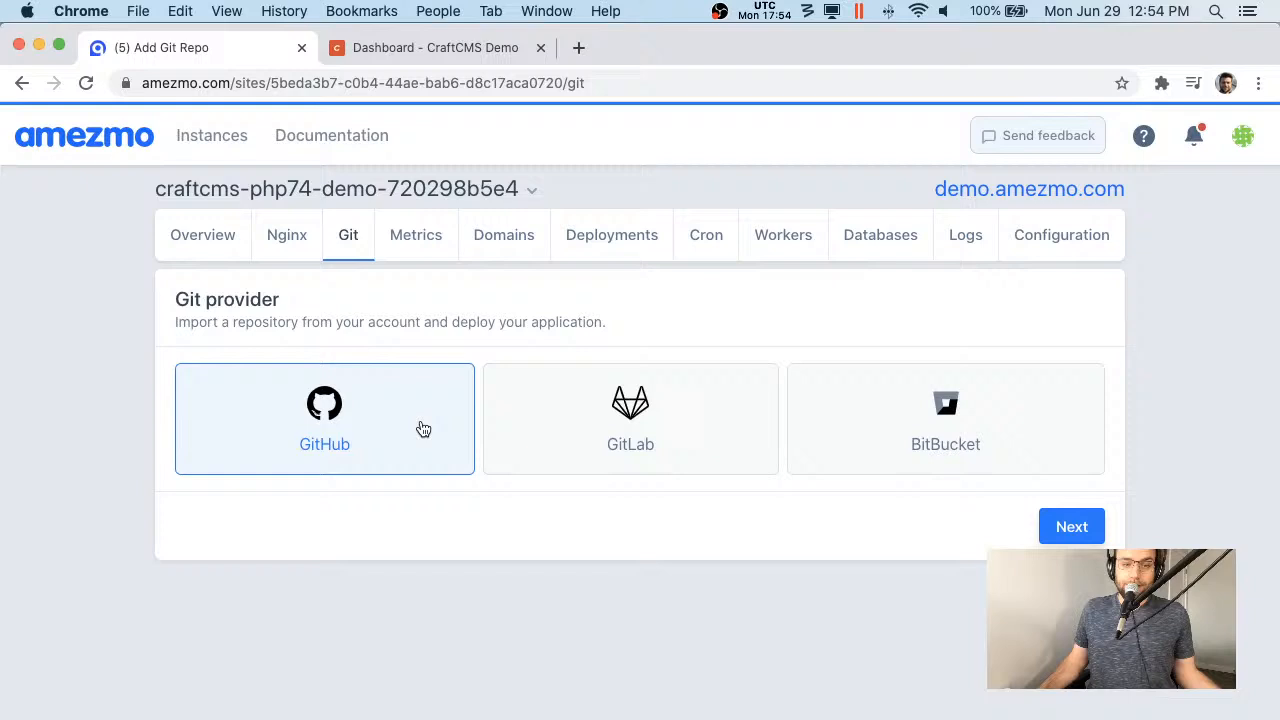
pyautogui.click(1071, 527)
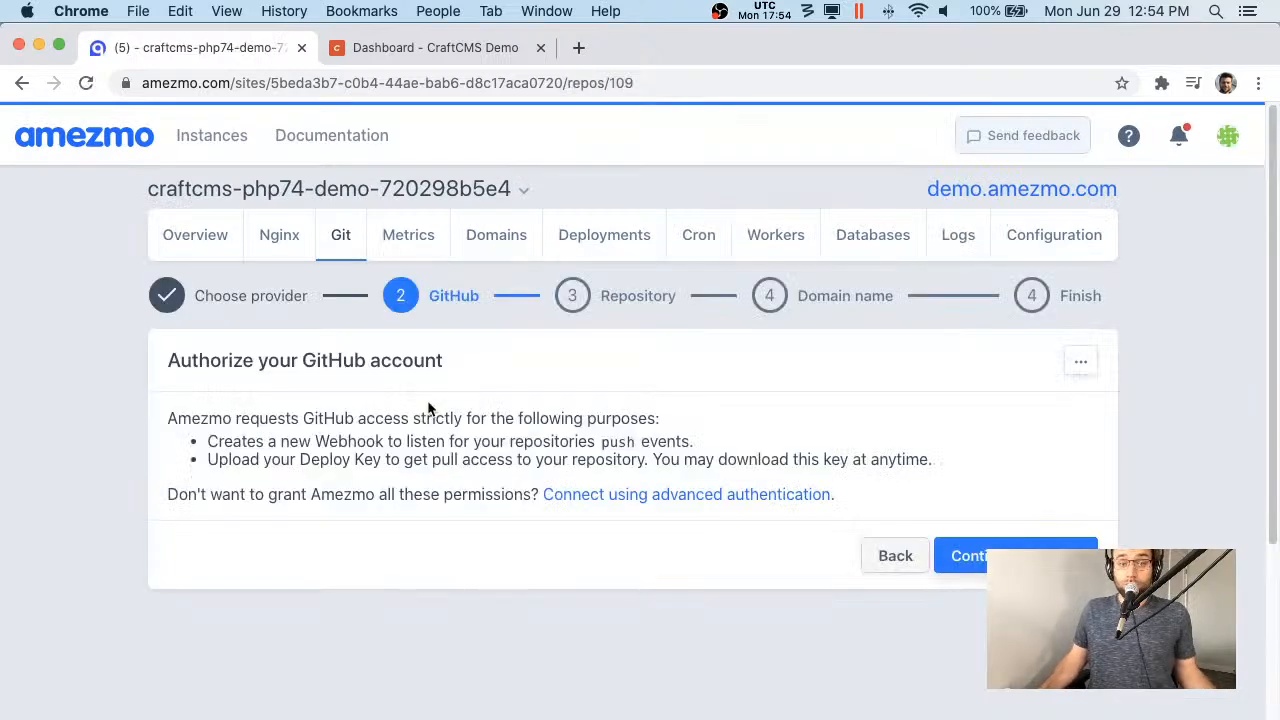
pyautogui.click(953, 555)
pyautogui.scroll(-1, 720, 670)
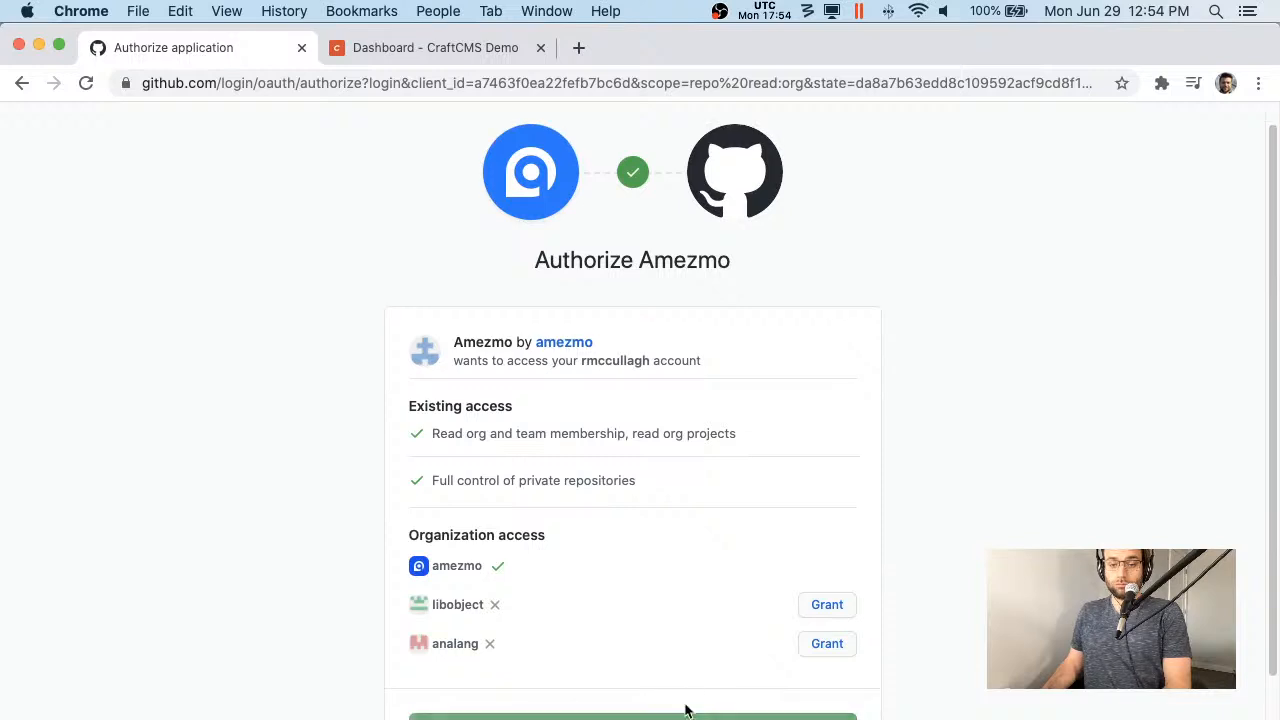
pyautogui.click(690, 713)
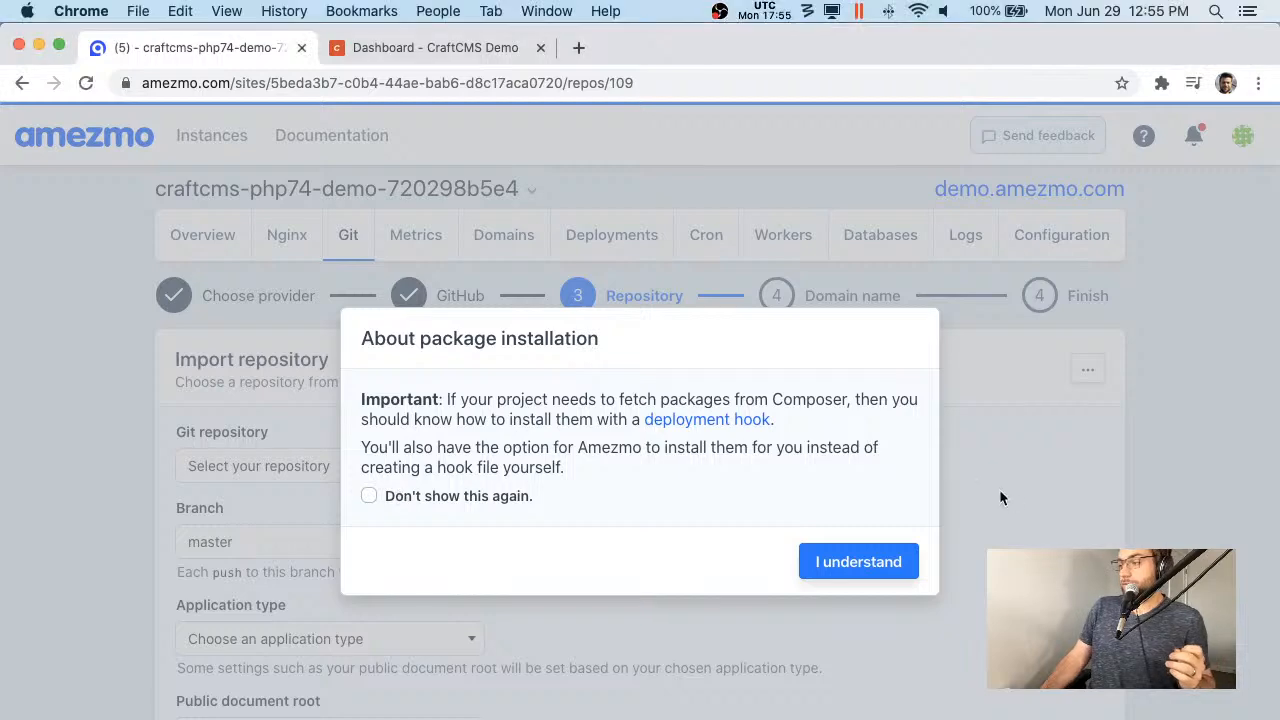
# - Dismiss the package notice permanently and pick the amezmo/craftcms-demo repository
pyautogui.click(515, 493)
pyautogui.click(858, 561)
pyautogui.scroll(-5, 340, 317)
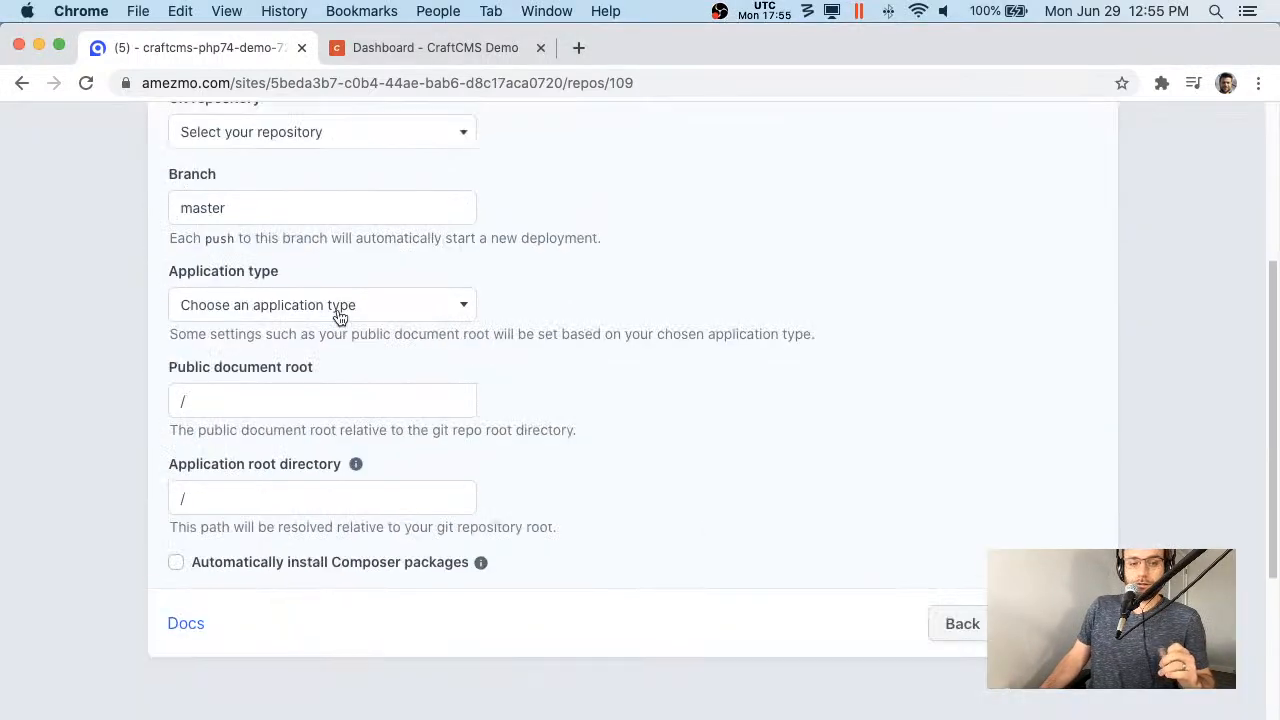
pyautogui.scroll(3, 340, 317)
pyautogui.click(321, 258)
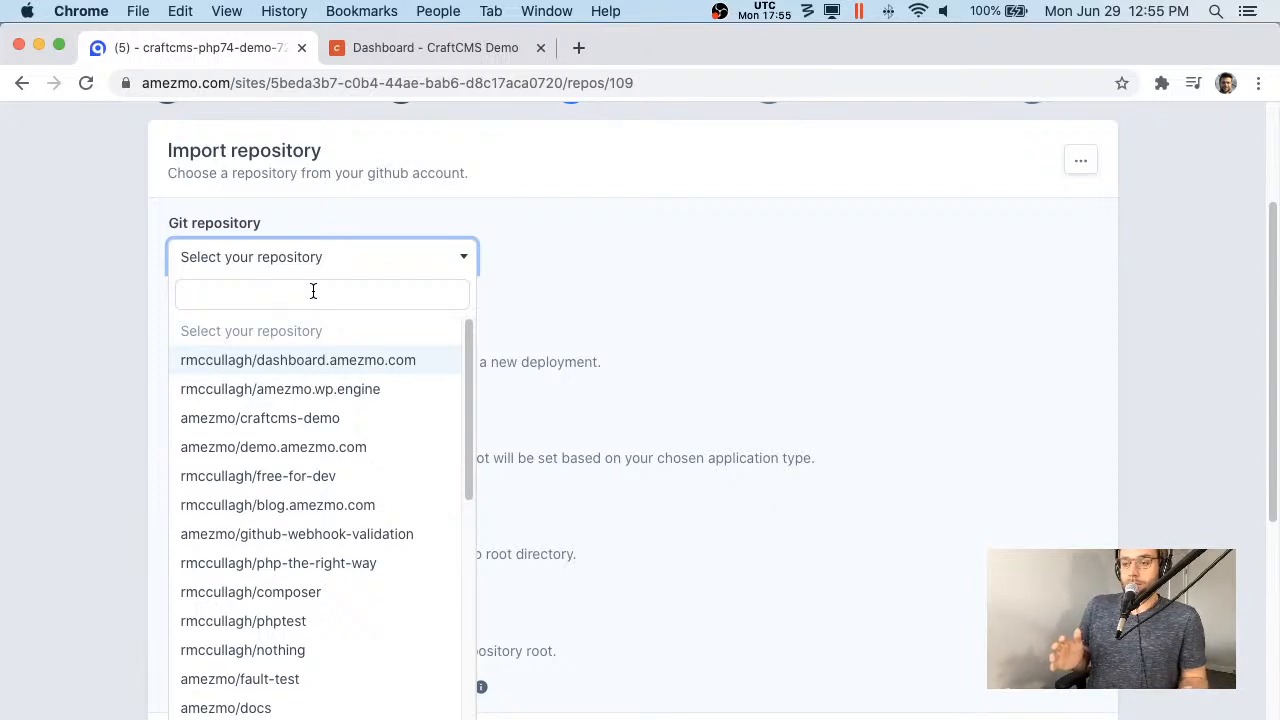
pyautogui.click(275, 420)
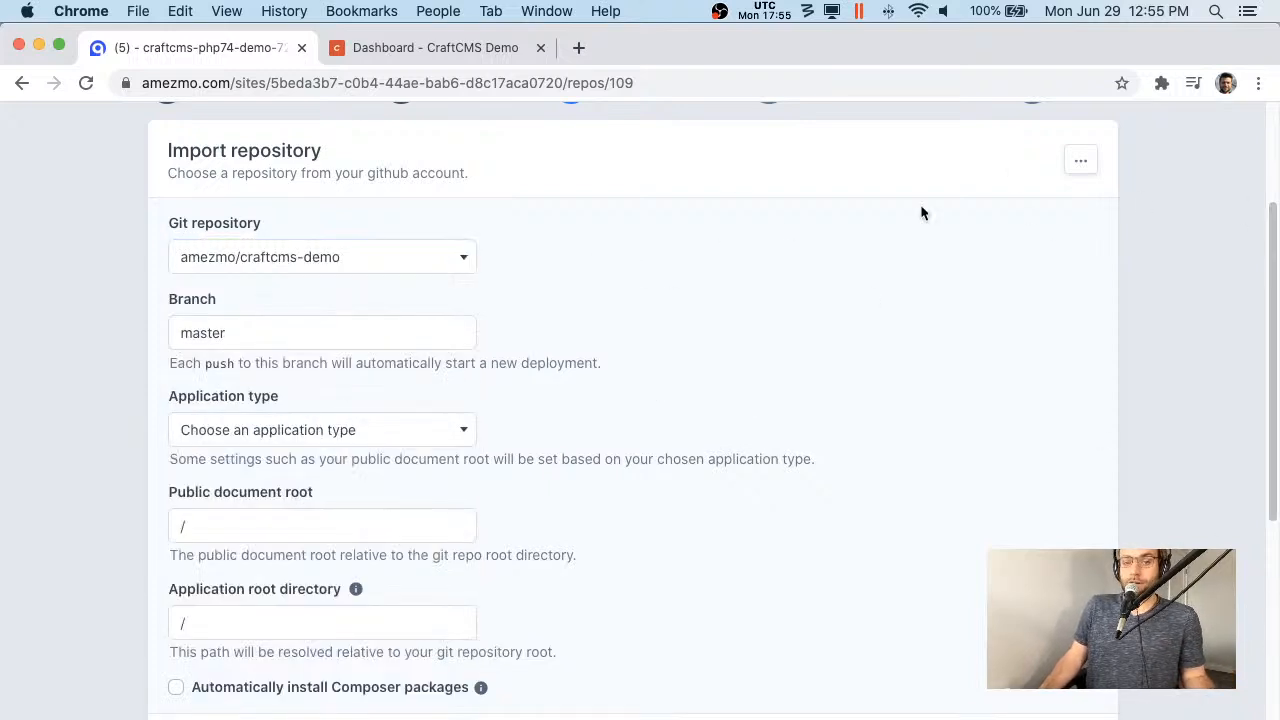
pyautogui.scroll(-1, 674, 262)
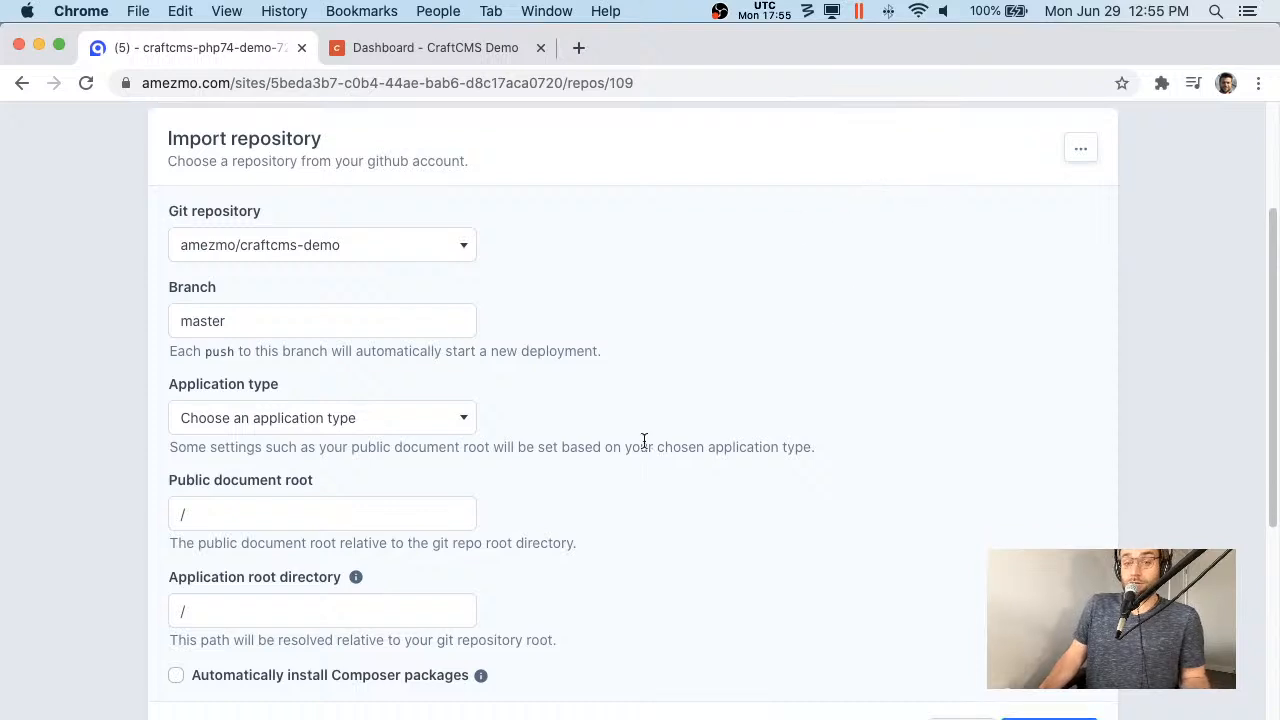
pyautogui.scroll(1, 900, 274)
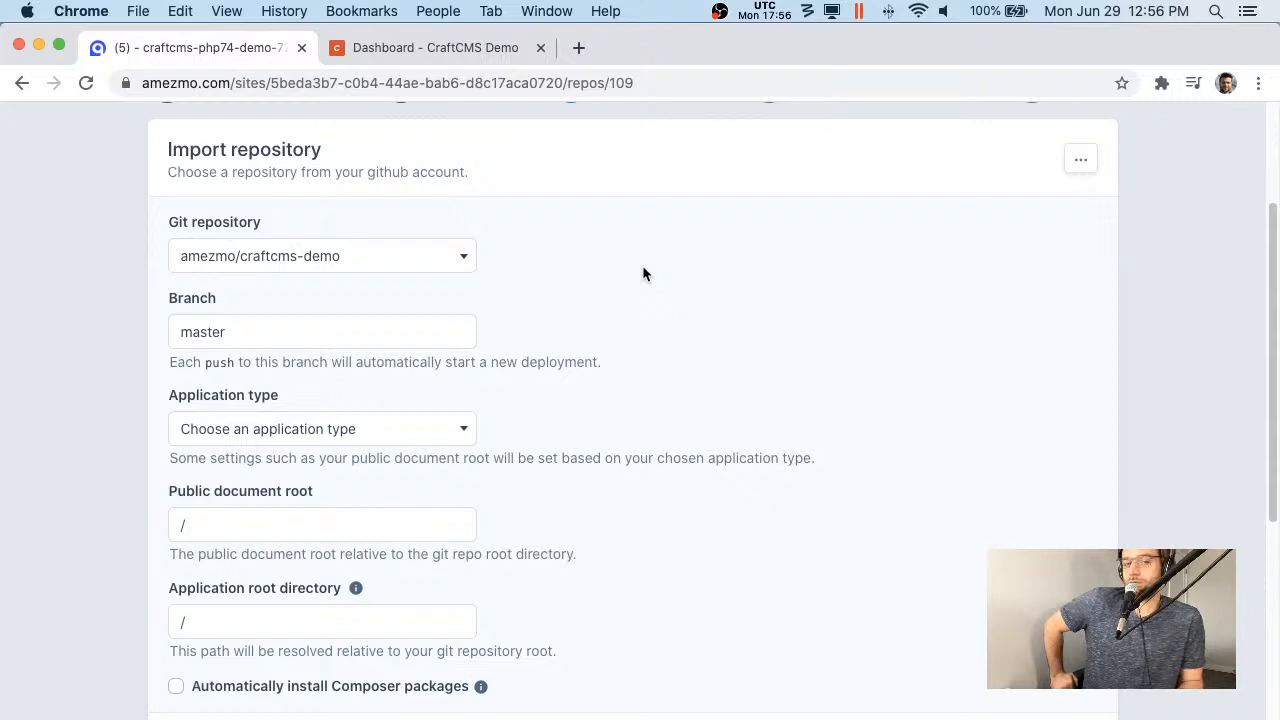
# - Set the application type to CraftCMS with automatic Composer package installation enabled
pyautogui.click(262, 437)
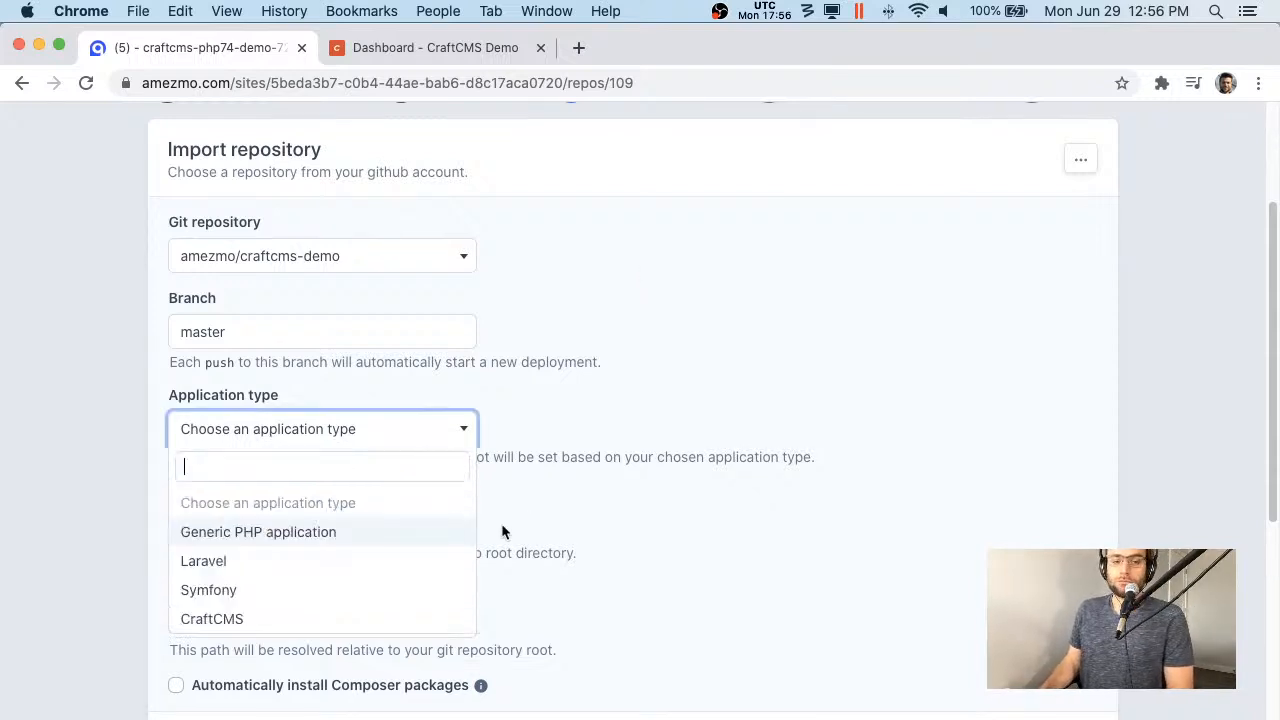
pyautogui.click(316, 621)
pyautogui.scroll(-1, 430, 560)
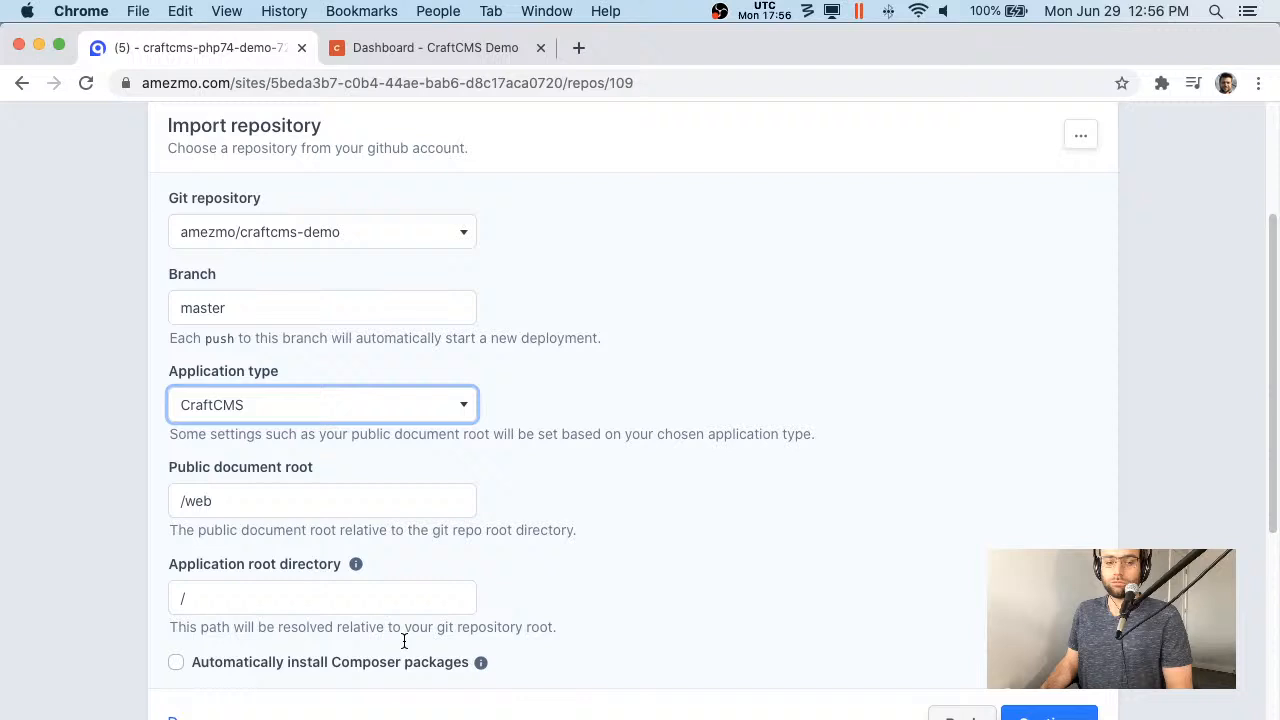
pyautogui.click(355, 666)
pyautogui.click(394, 401)
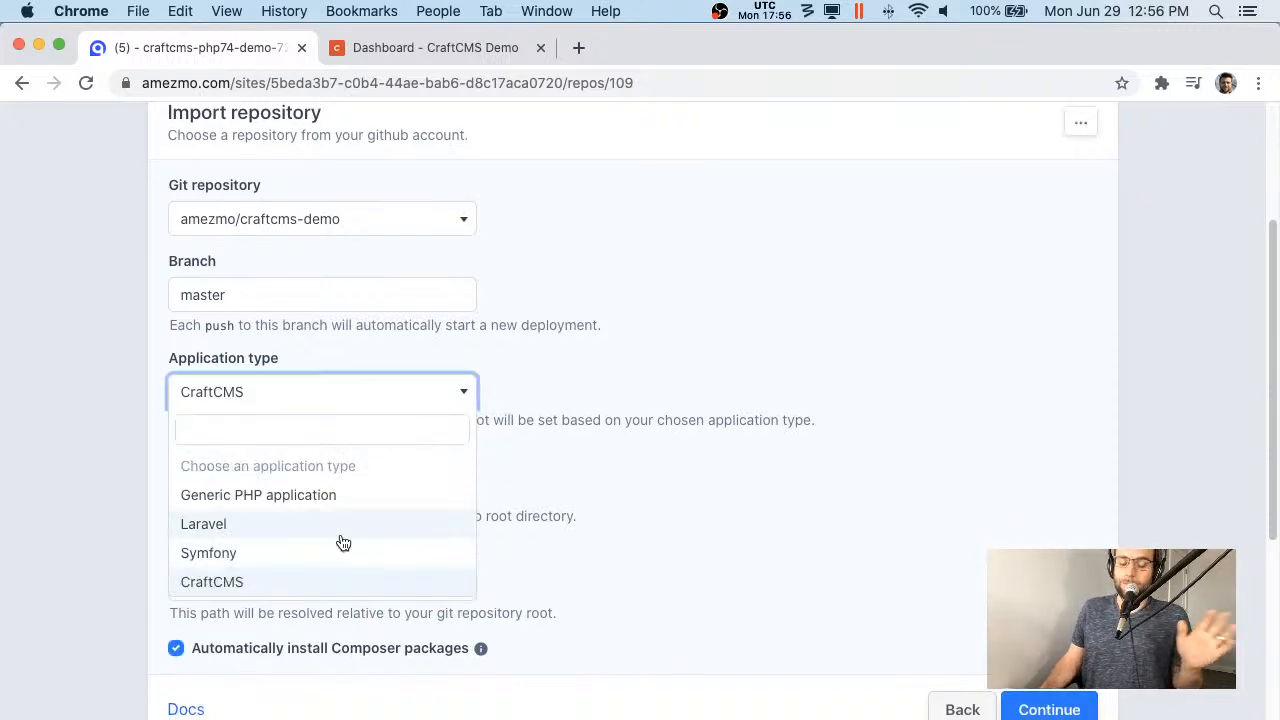
pyautogui.click(324, 583)
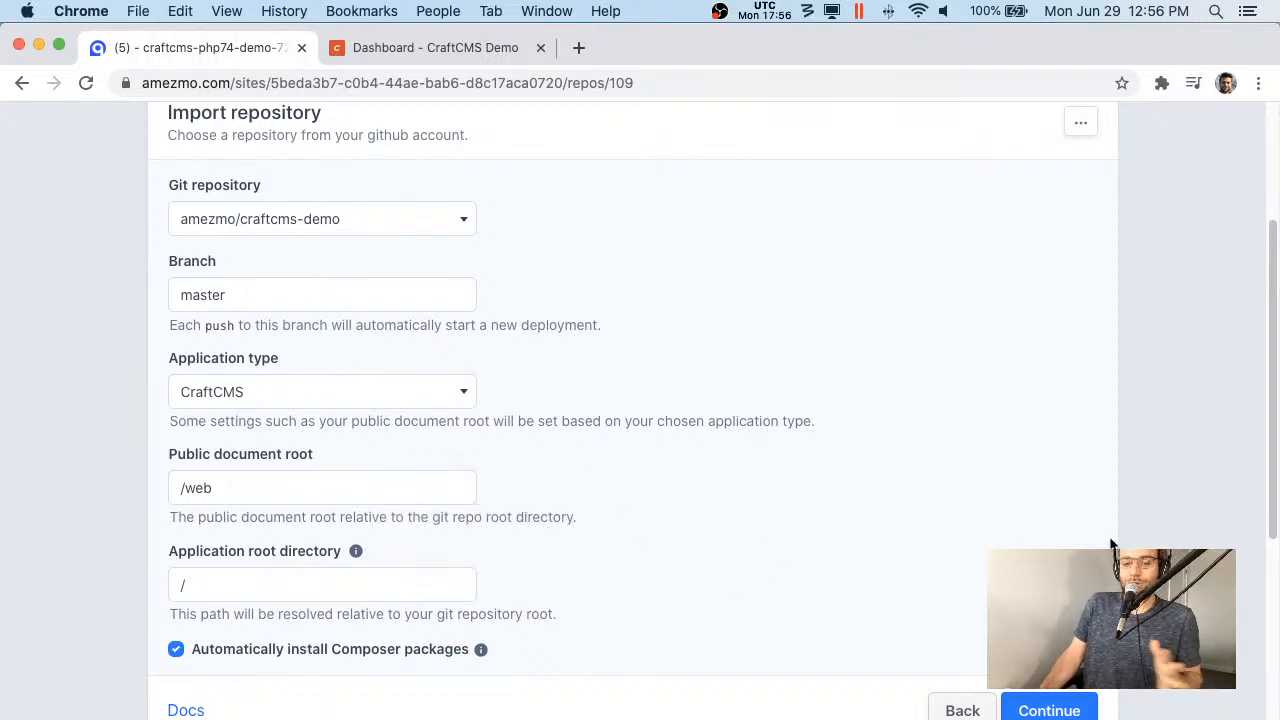
pyautogui.scroll(-1, 713, 408)
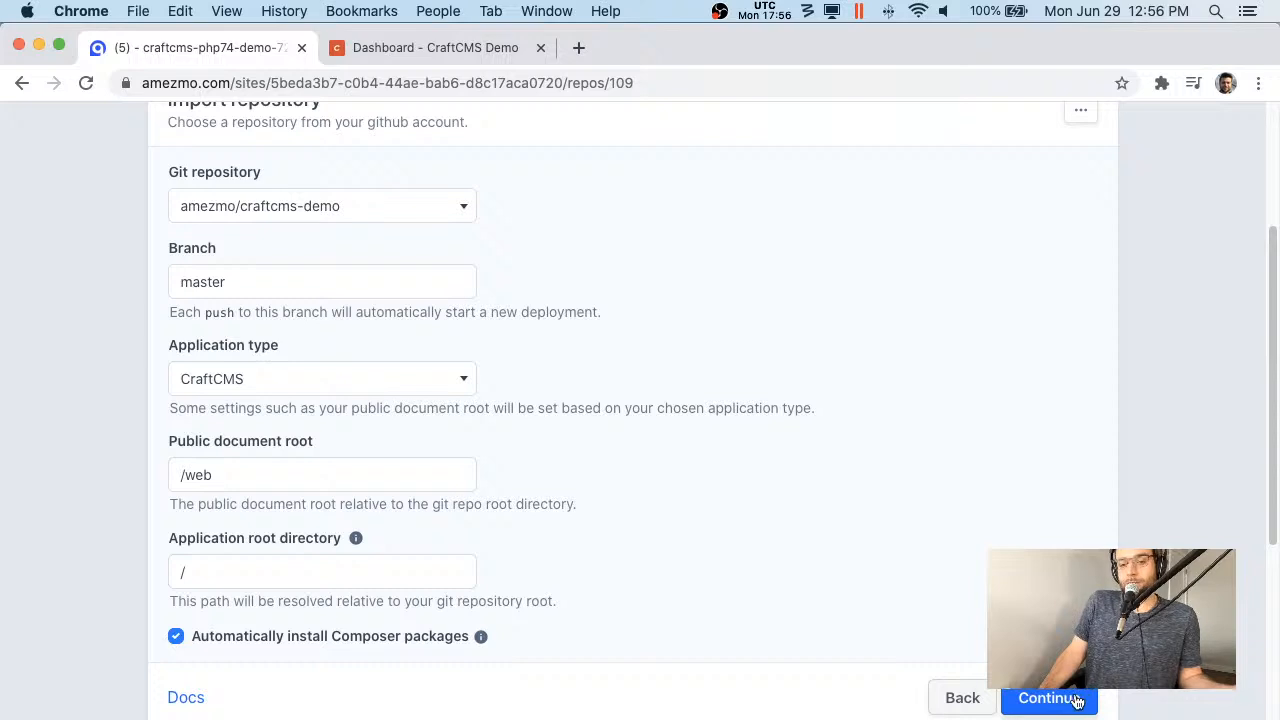
pyautogui.scroll(2, 980, 491)
pyautogui.scroll(-6, 1040, 488)
pyautogui.scroll(8, 1098, 486)
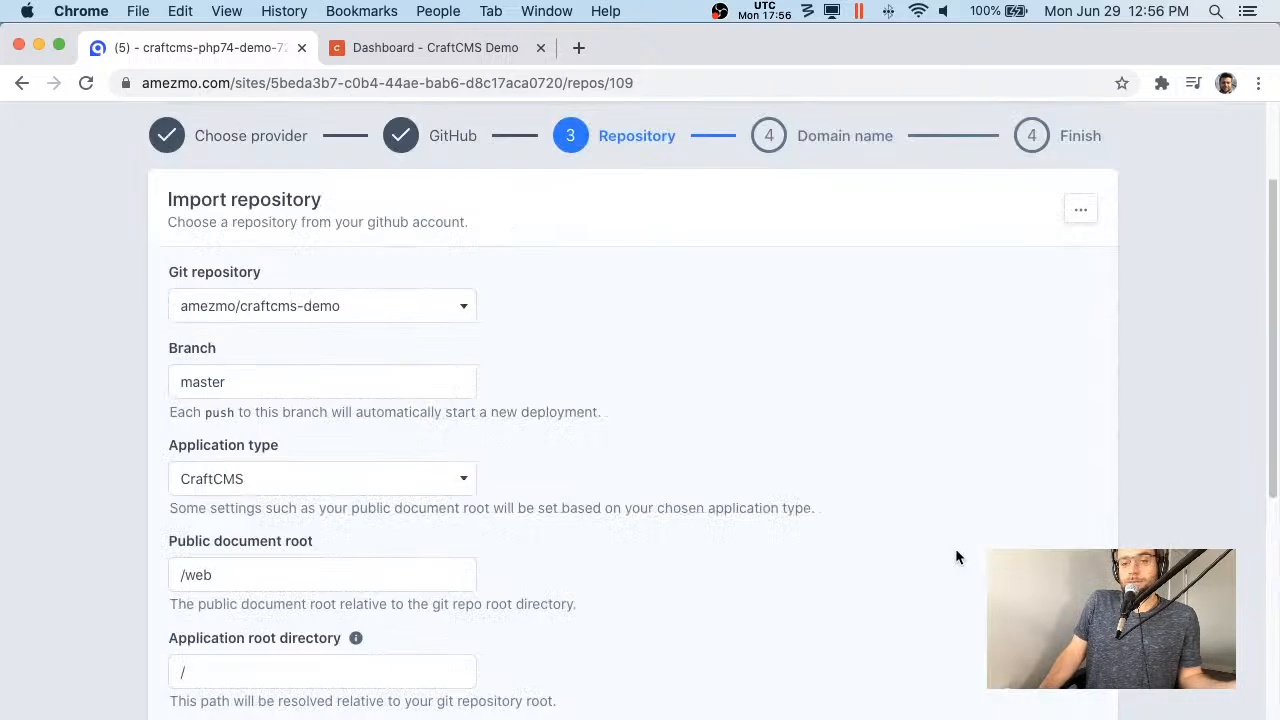
pyautogui.scroll(-2, 1000, 600)
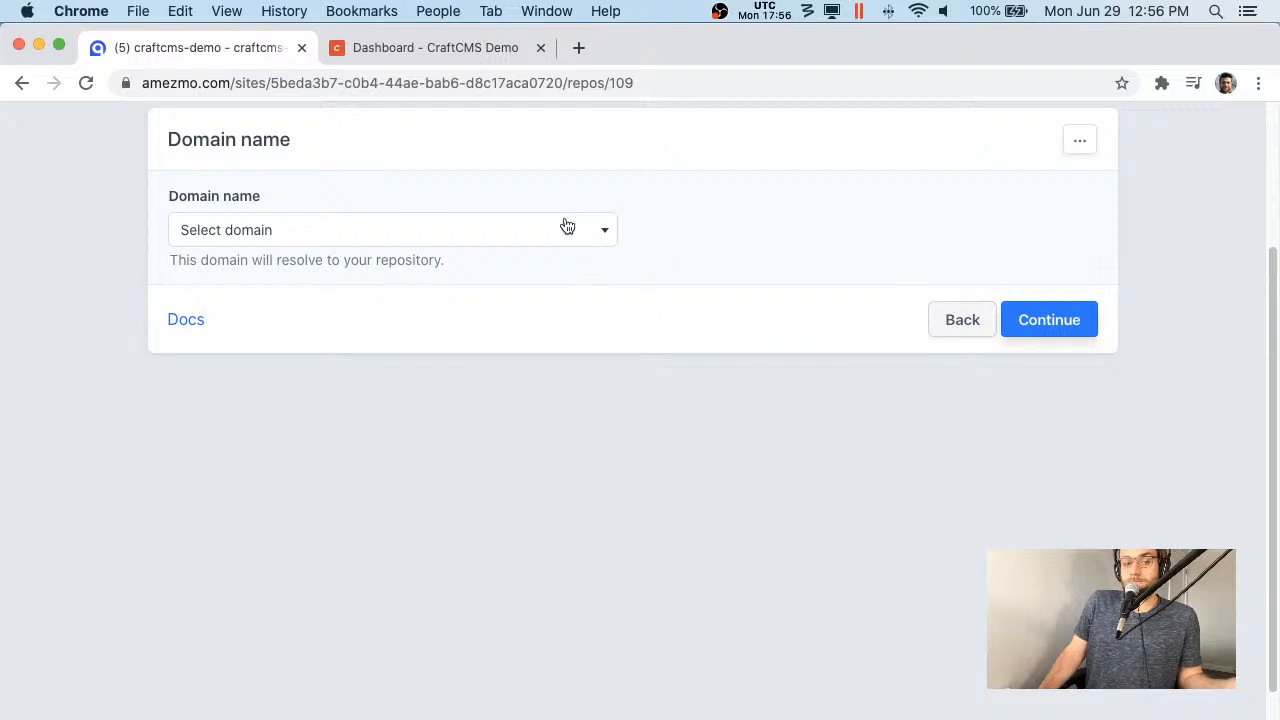
pyautogui.click(566, 229)
# - Import the site on demo.amezmo.com with automatic deployments, then open the live demo.amezmo.com site
pyautogui.click(453, 326)
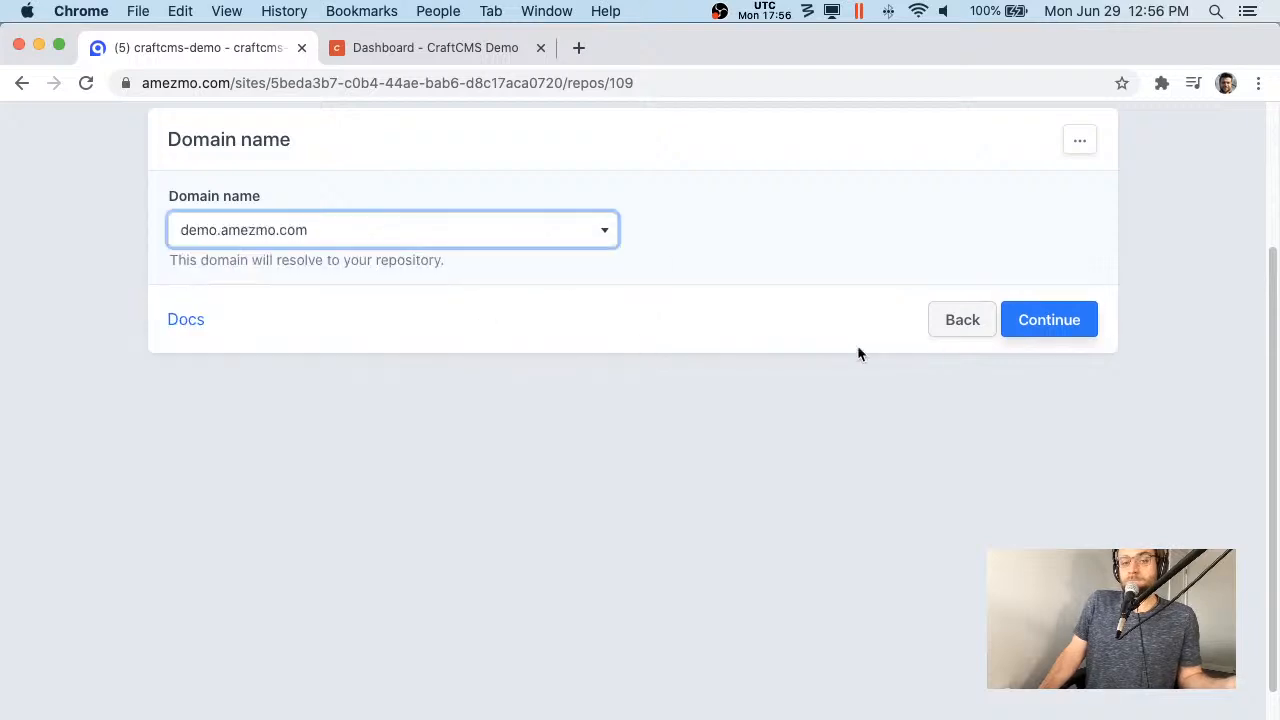
pyautogui.click(1062, 328)
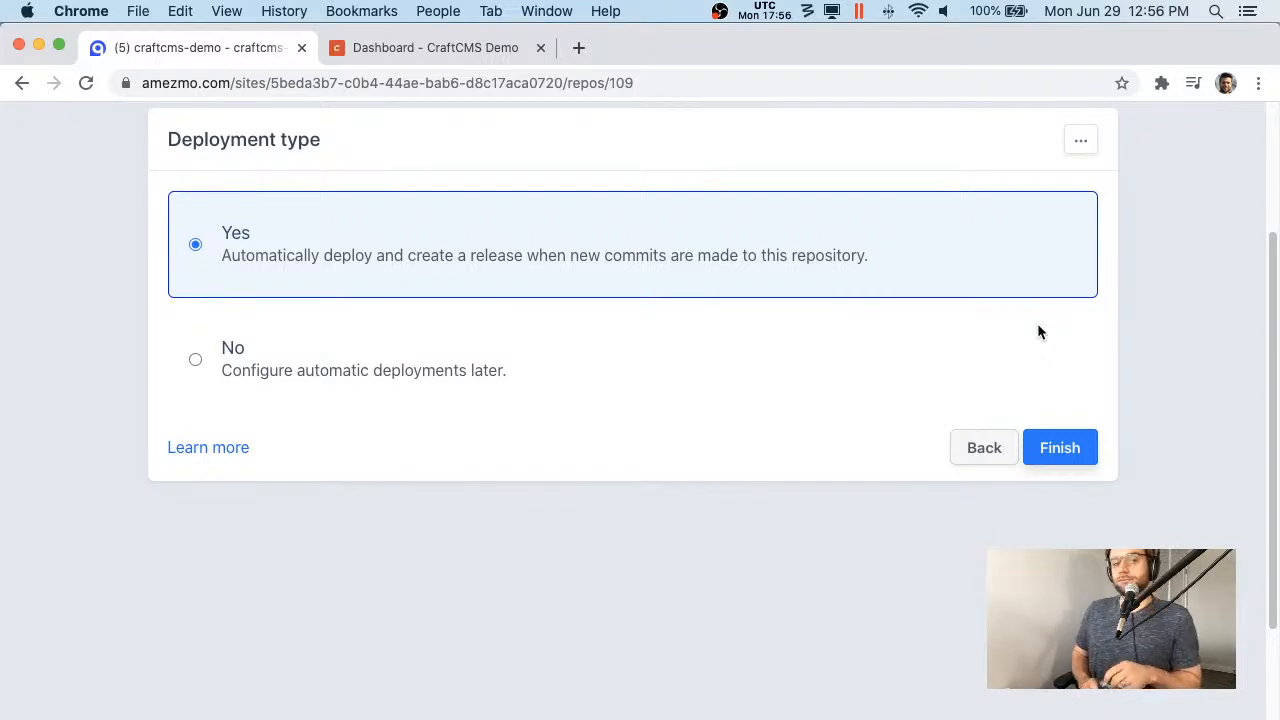
pyautogui.click(1052, 446)
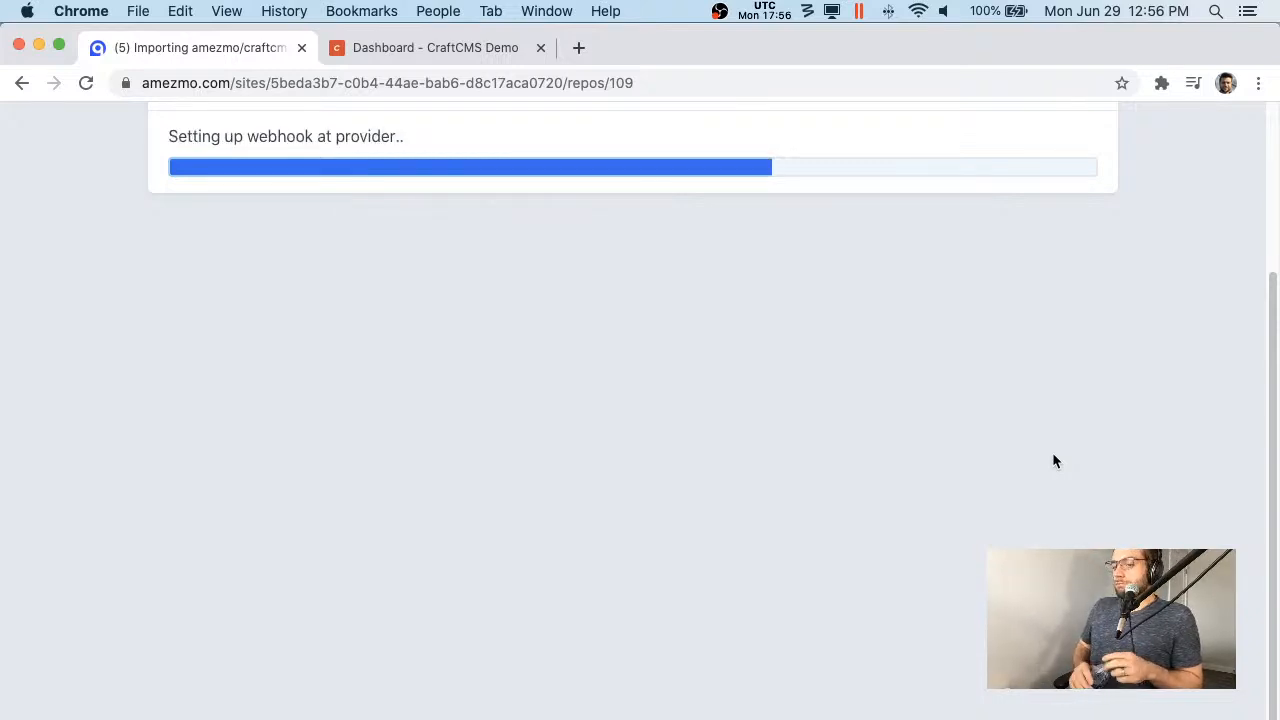
pyautogui.scroll(5, 815, 370)
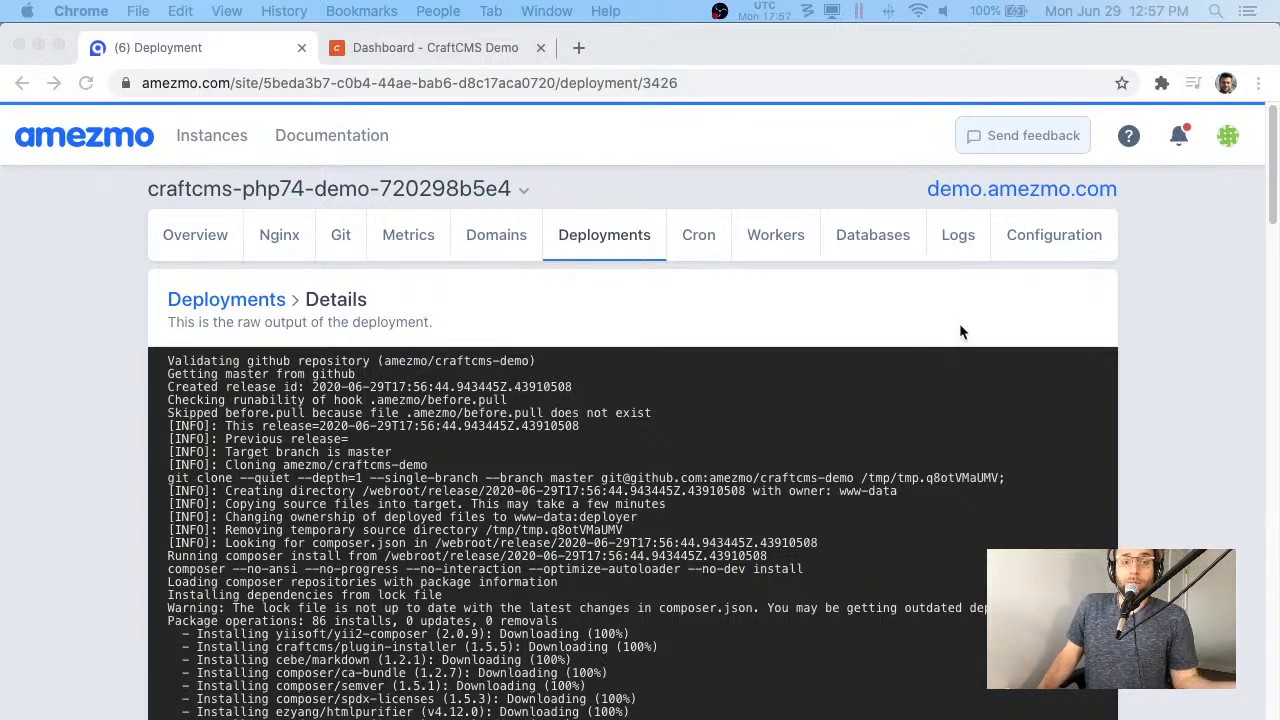
pyautogui.click(1012, 189)
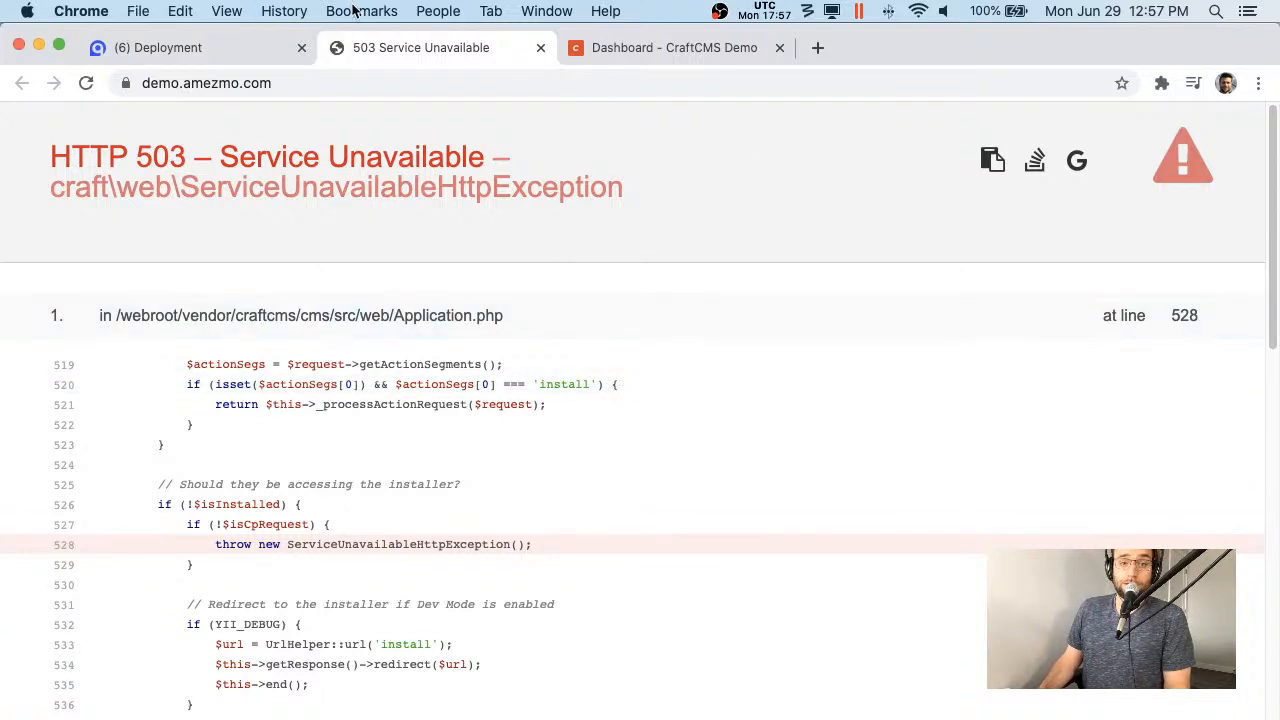
# - Load Craft's /admin/install page, start the installation and accept the licence
pyautogui.click(389, 78)
pyautogui.click(400, 78)
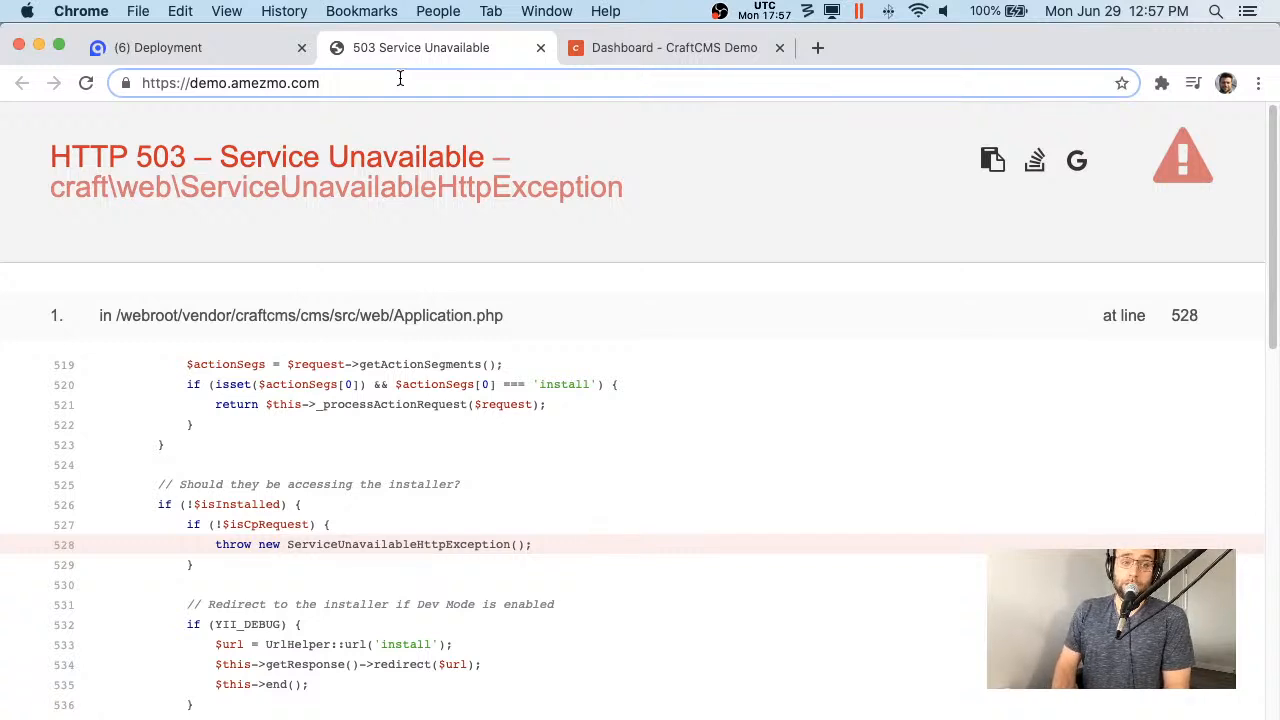
pyautogui.write('/')
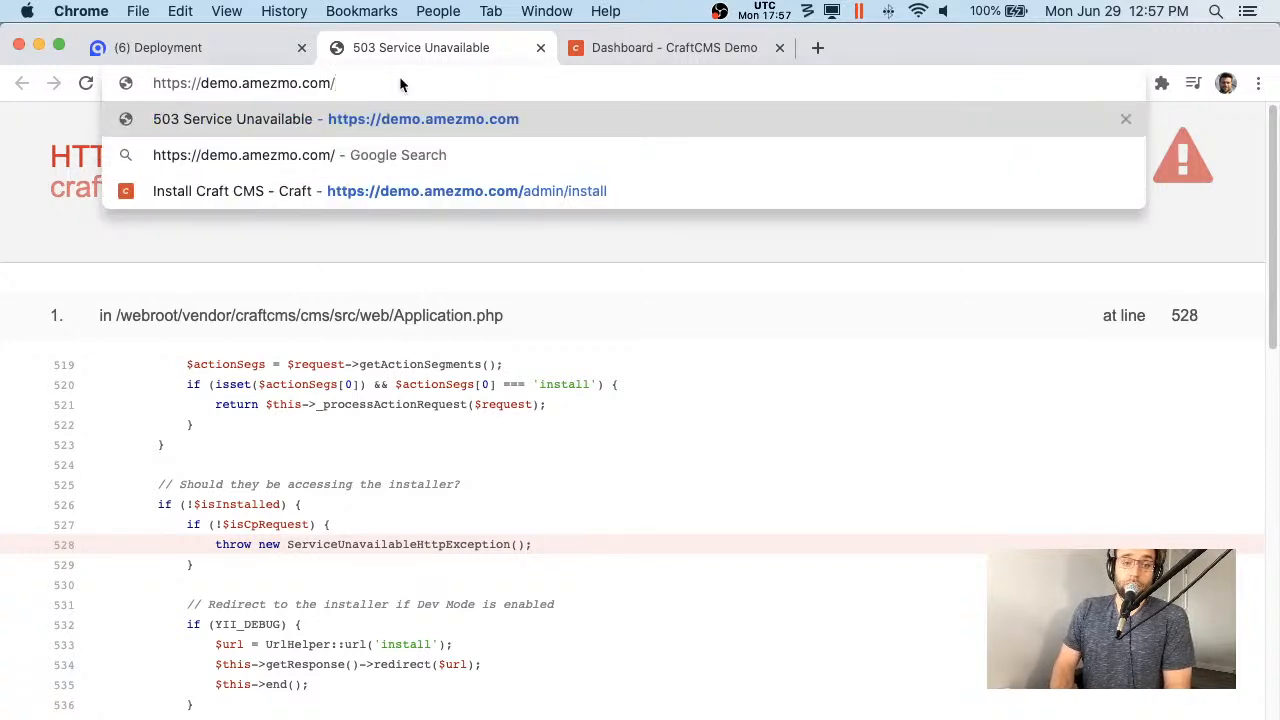
pyautogui.press('Down')
pyautogui.press('Down')
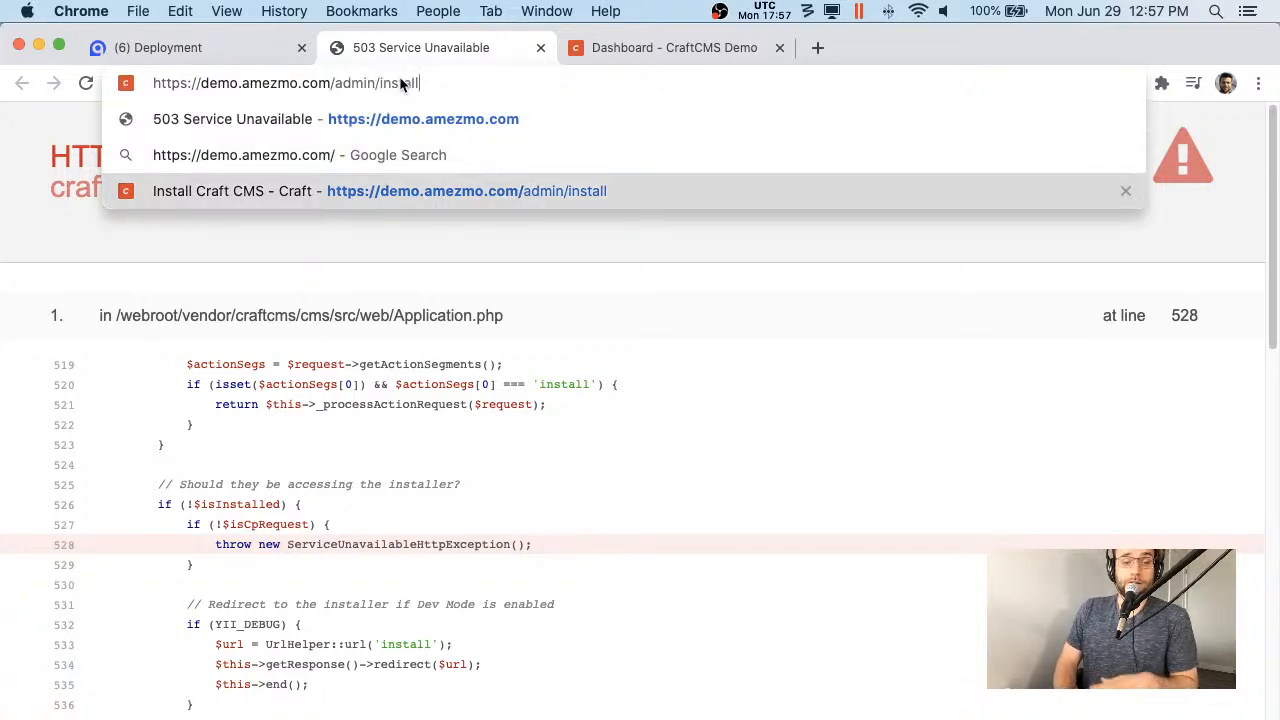
pyautogui.press('Return')
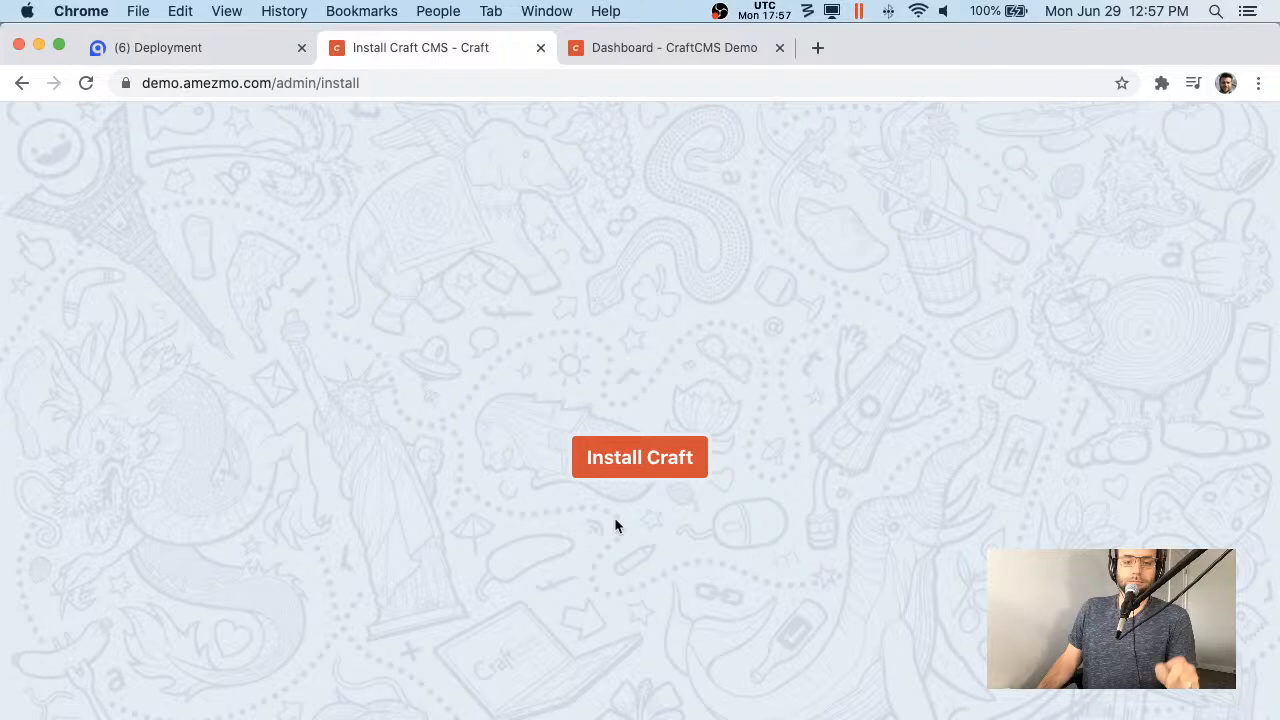
pyautogui.click(594, 457)
pyautogui.scroll(-10, 650, 498)
pyautogui.click(605, 638)
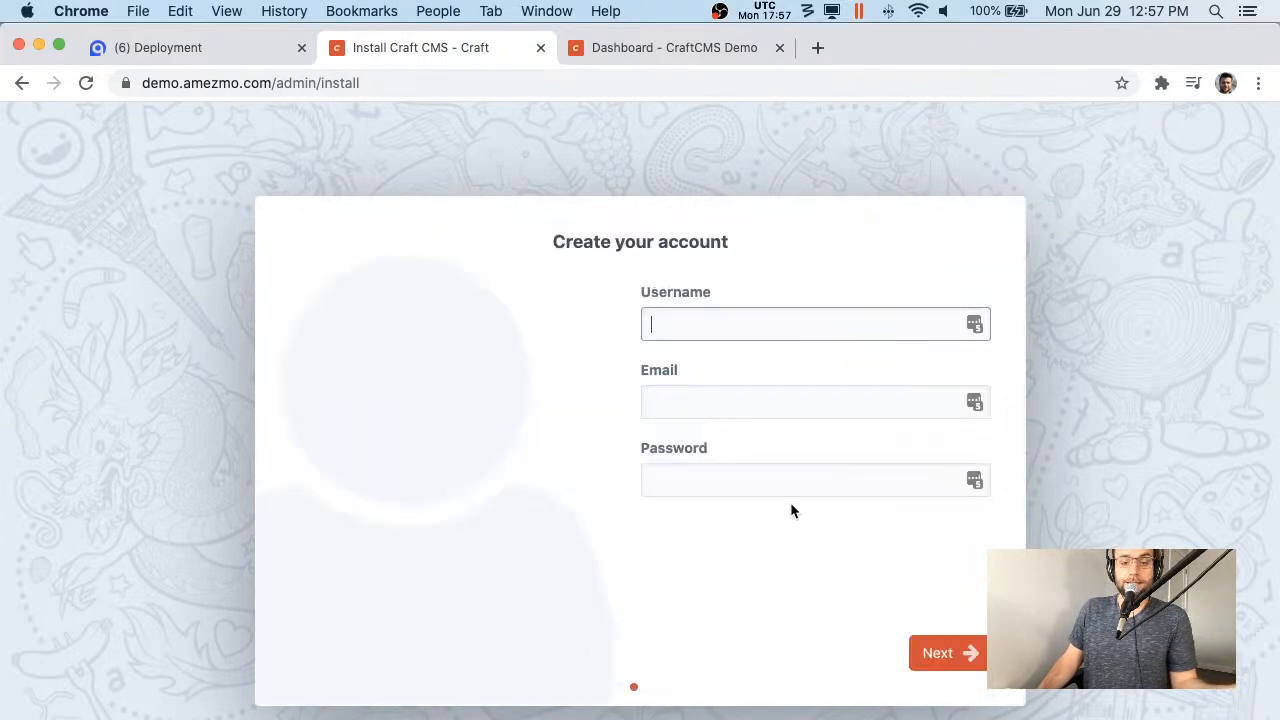
# - Create the admin account with username, email and password, then finish the Craft setup
pyautogui.write('admin')
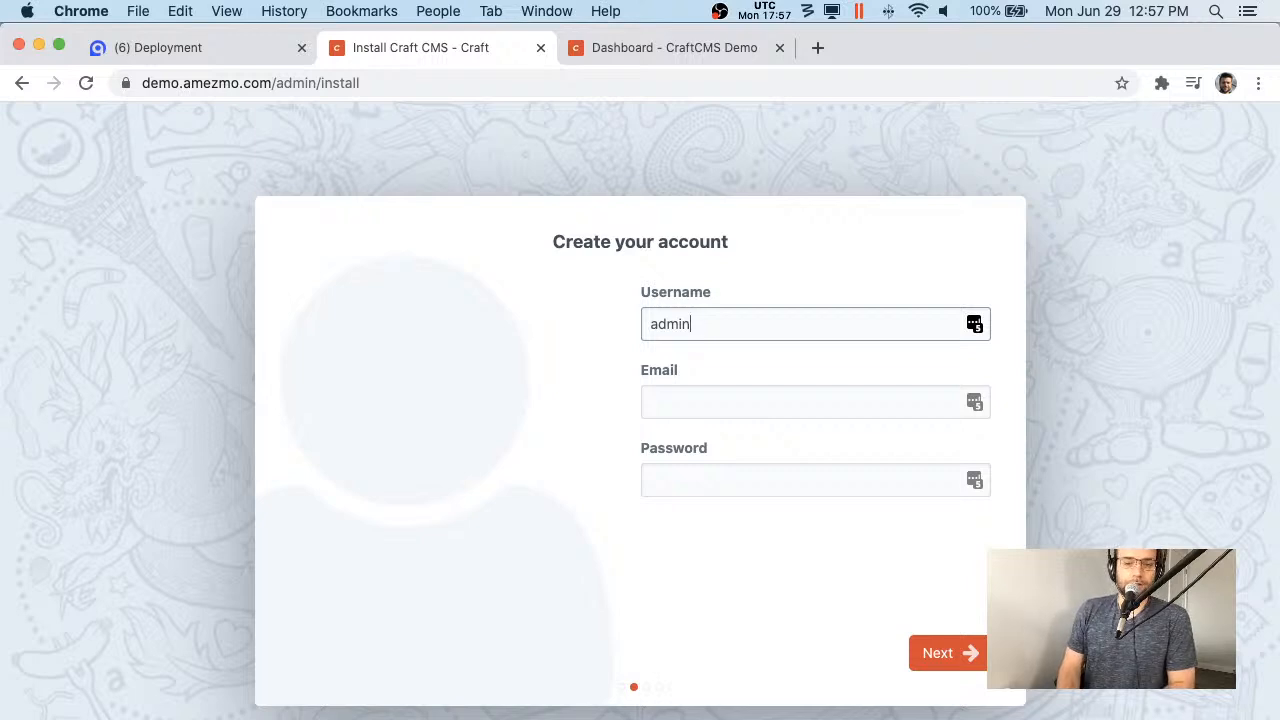
pyautogui.press('super+a')
pyautogui.press('BackSpace')
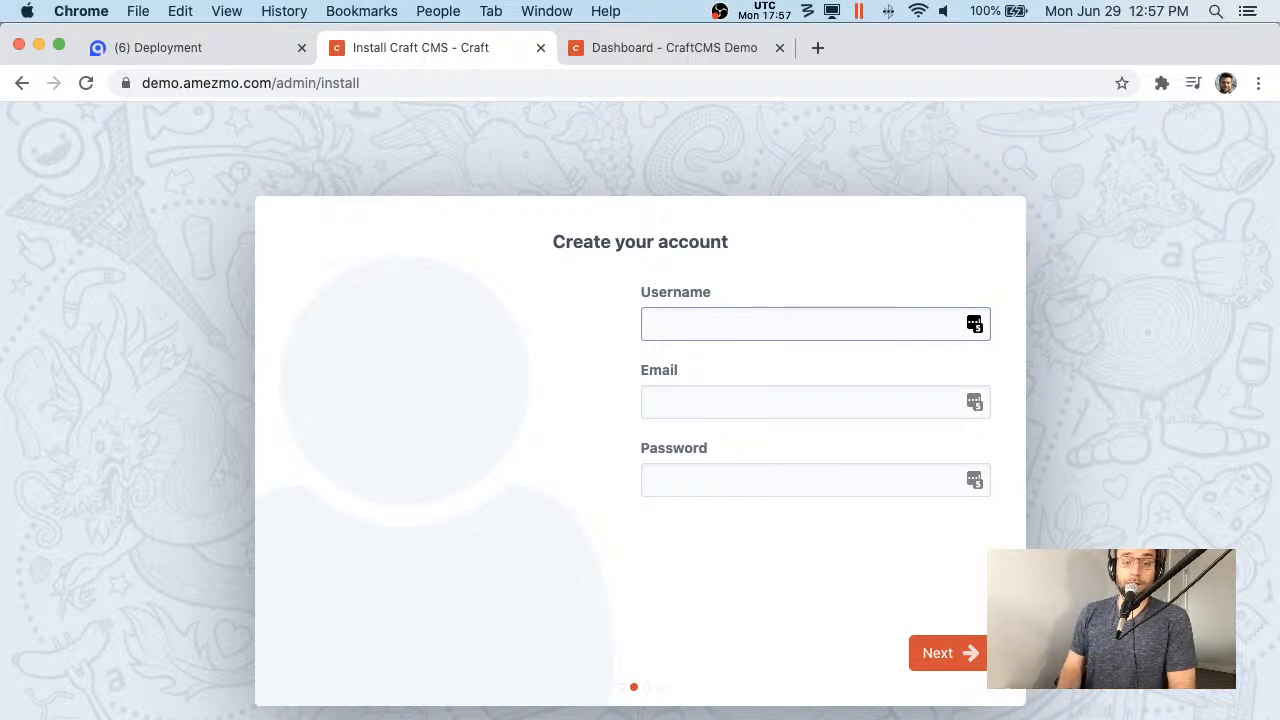
pyautogui.write('n')
pyautogui.press('Tab')
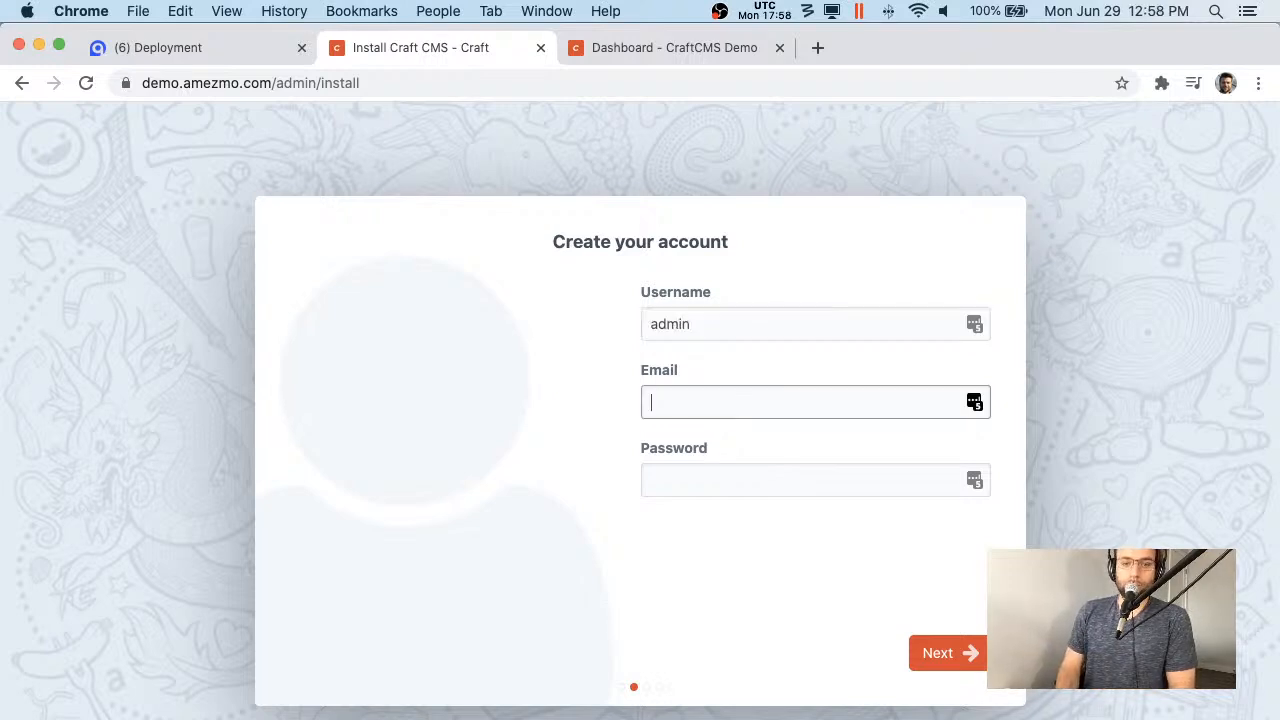
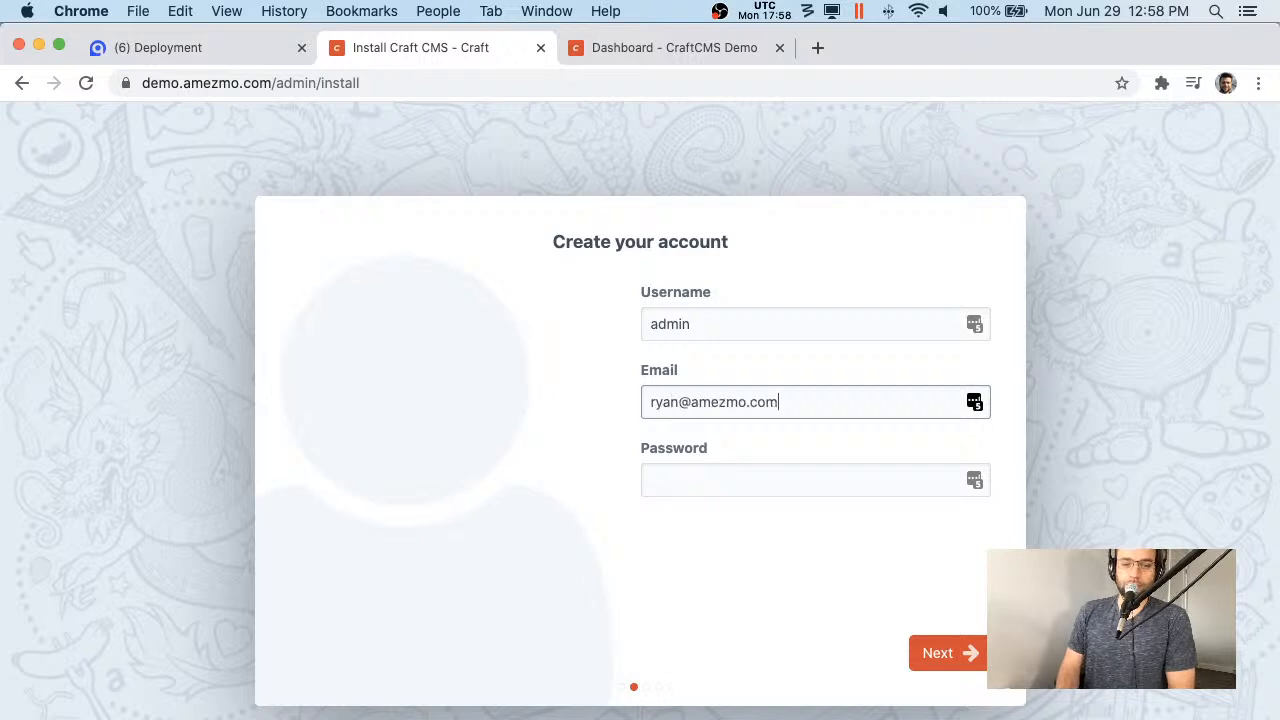
pyautogui.press('Tab')
pyautogui.write('••••')
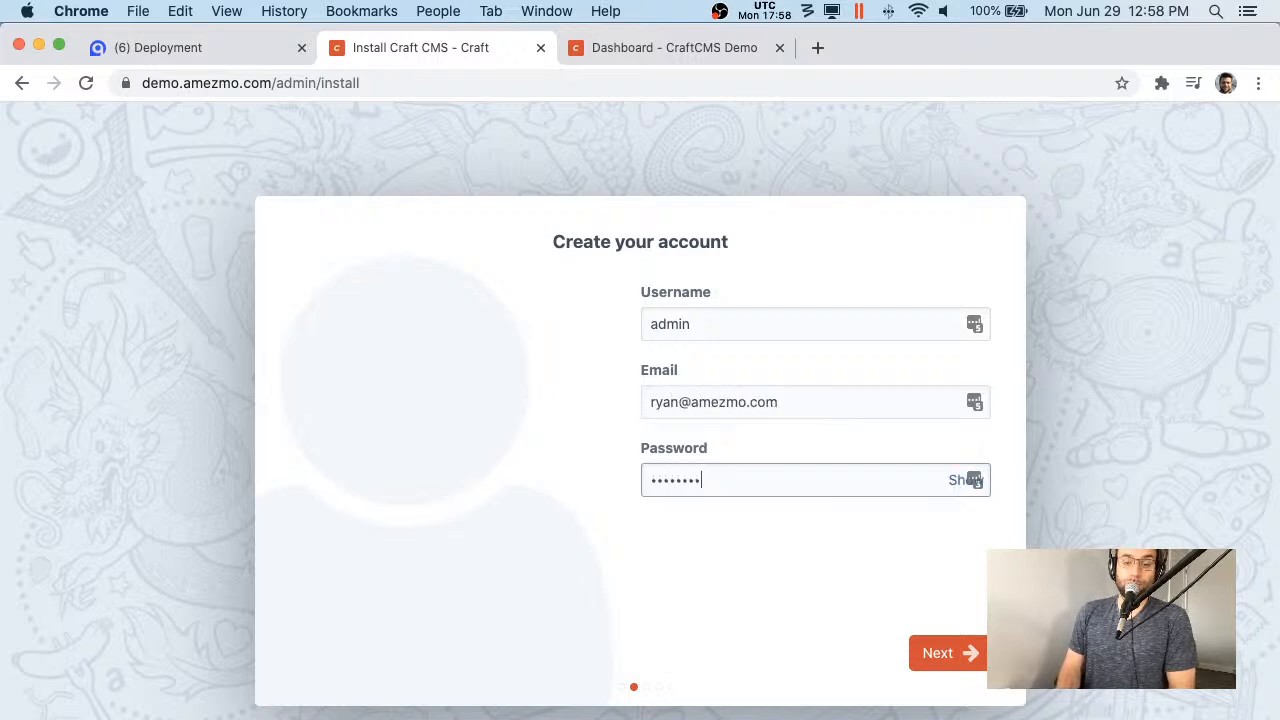
pyautogui.press('Return')
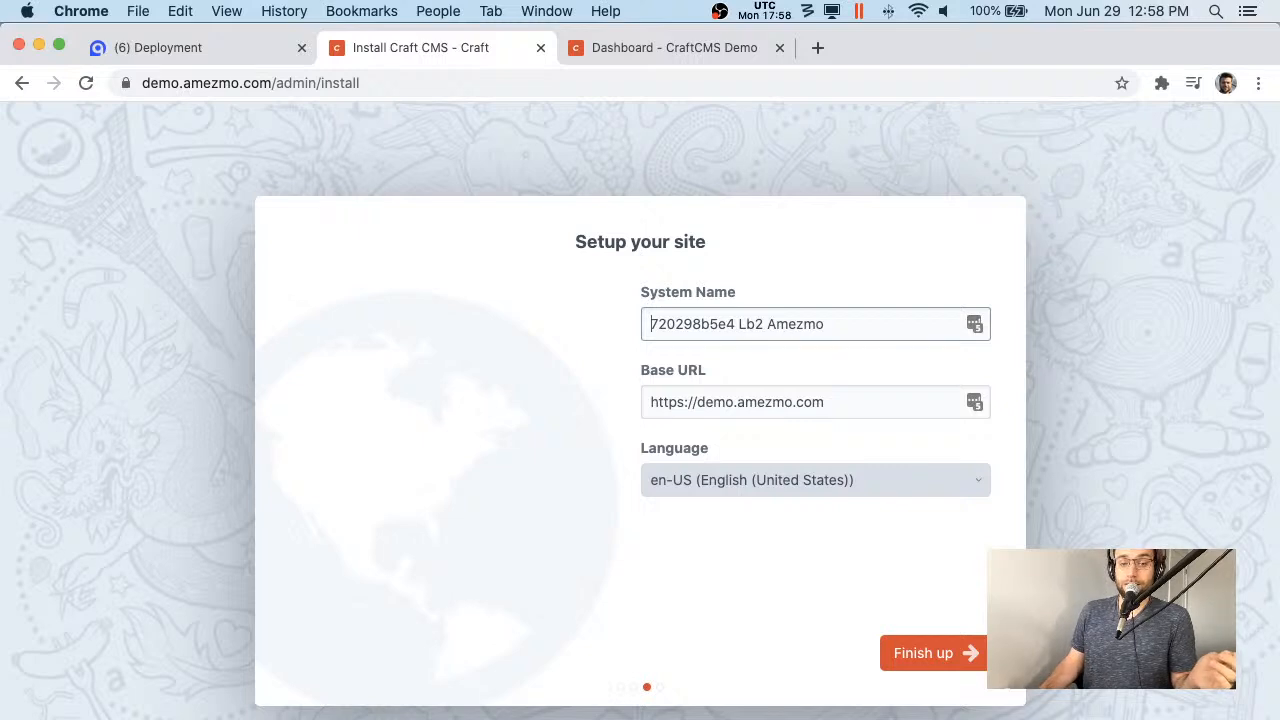
pyautogui.click(932, 651)
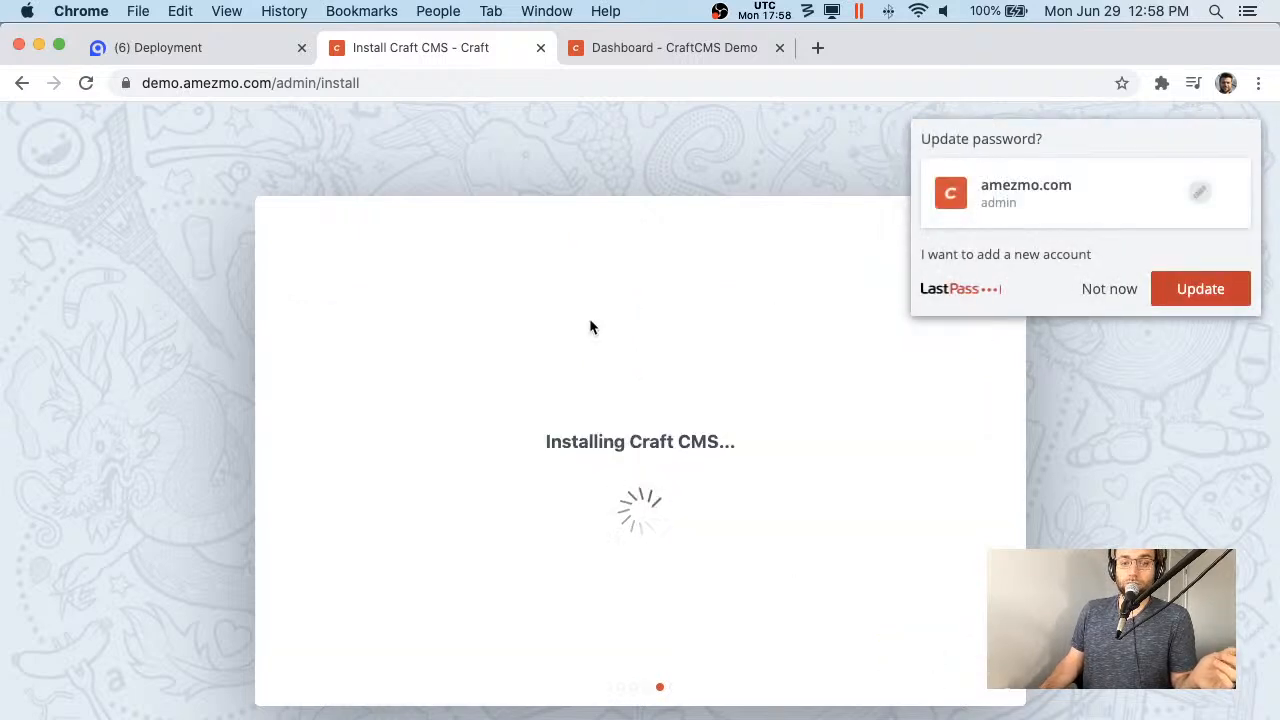
pyautogui.click(1105, 290)
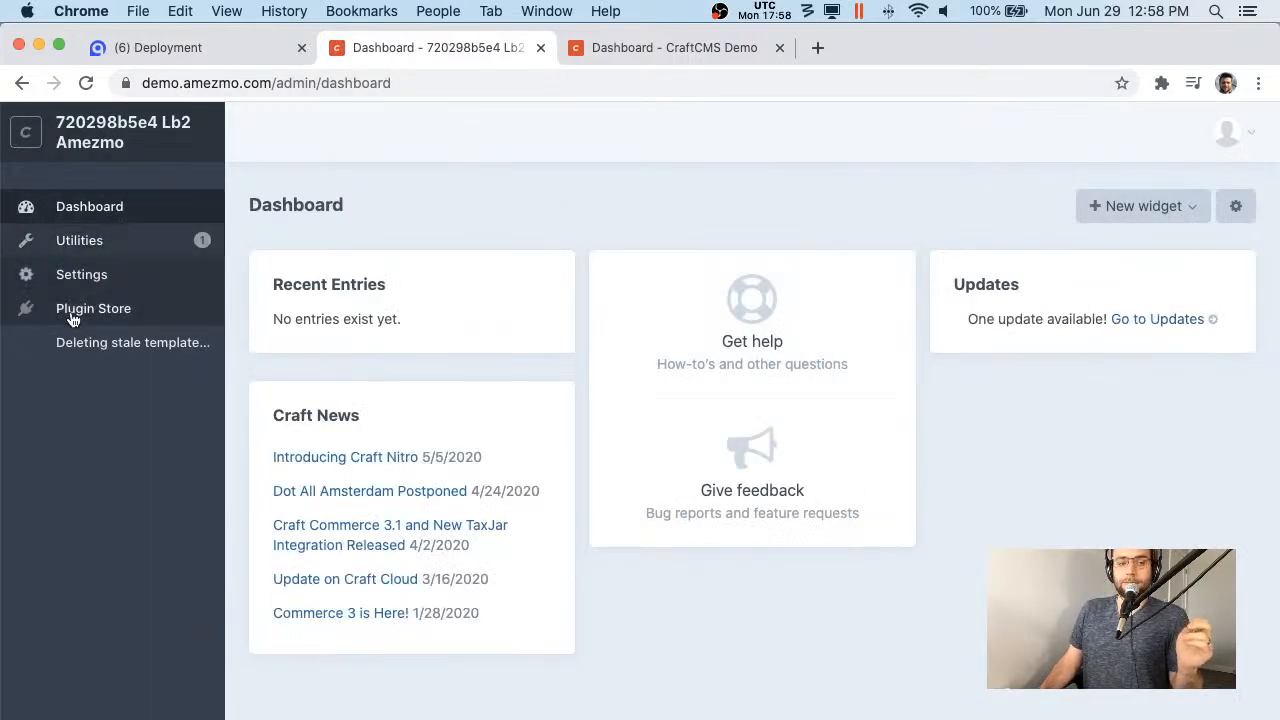
# - Open Craft settings, then select the SSH command on the Amezmo instance overview
pyautogui.click(84, 276)
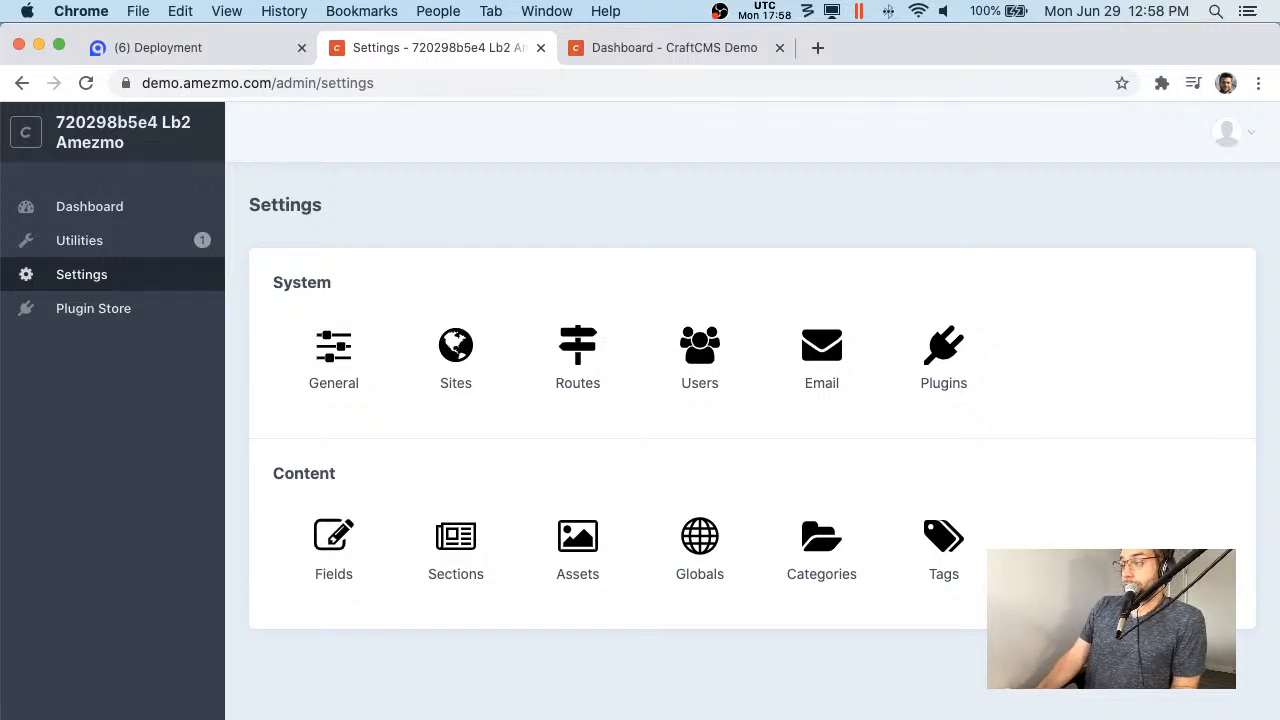
pyautogui.click(192, 48)
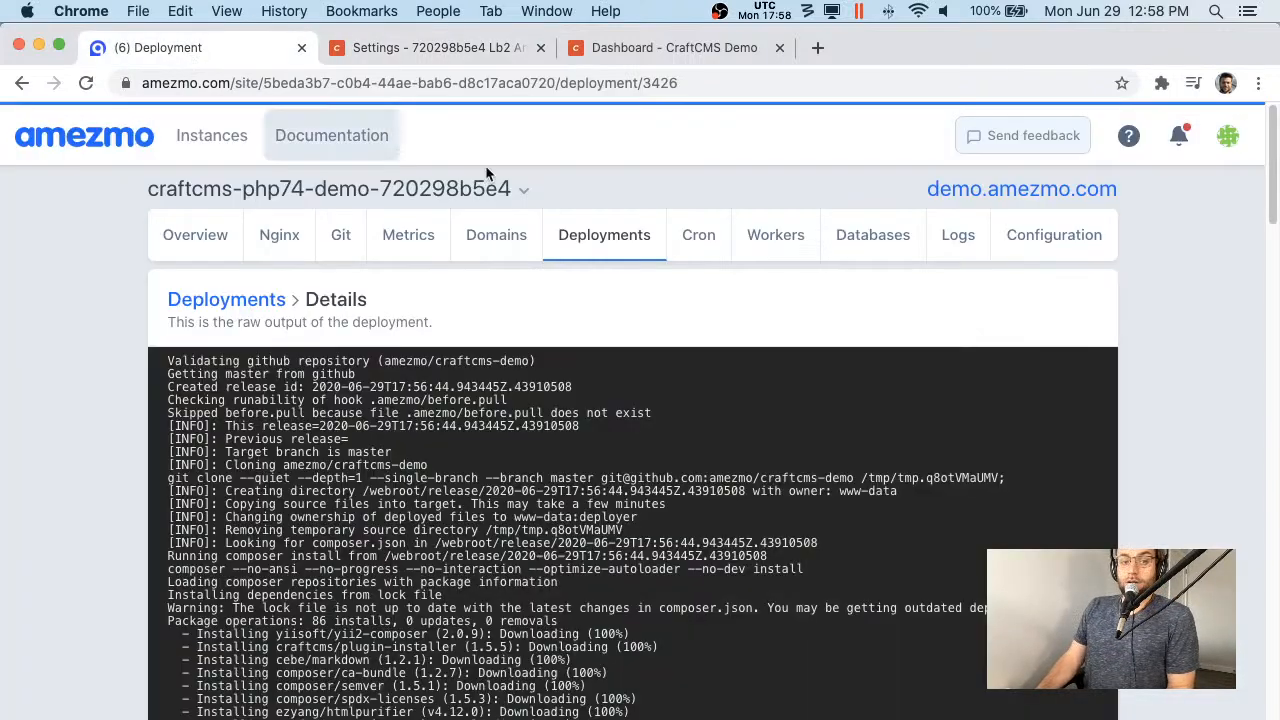
pyautogui.click(205, 232)
pyautogui.scroll(-5, 309, 500)
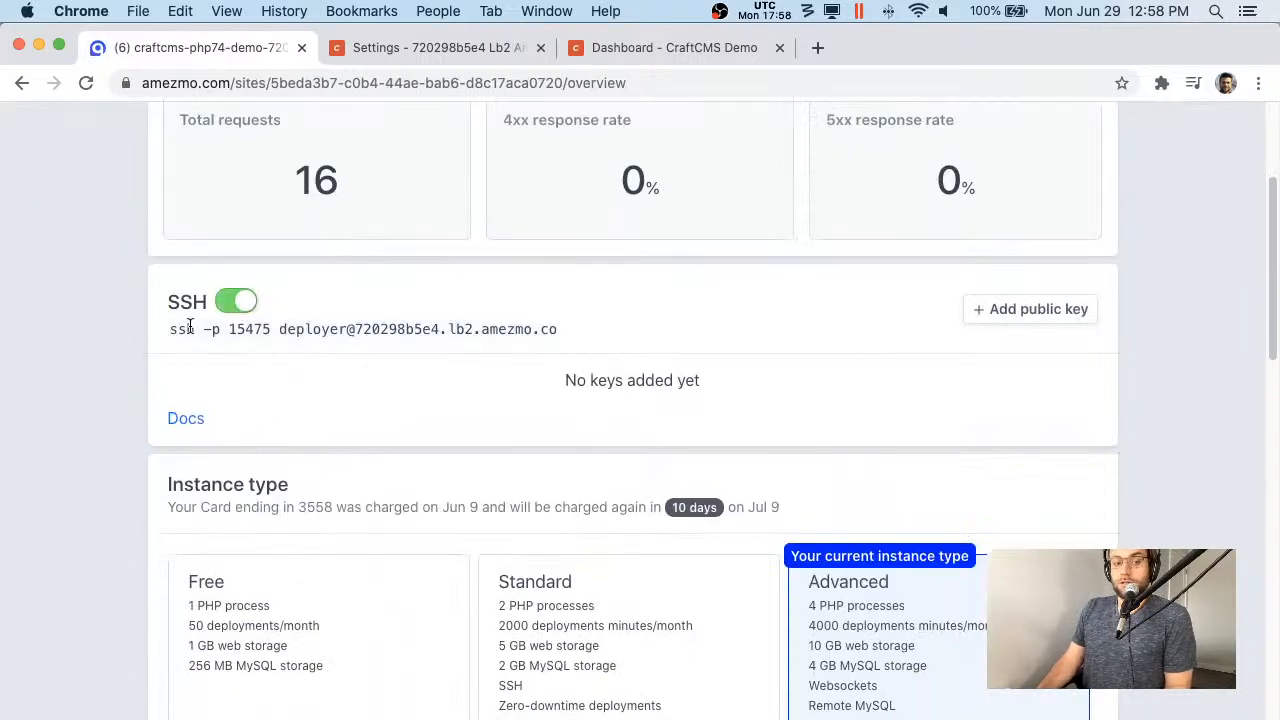
pyautogui.moveTo(170, 329); pyautogui.dragTo(565, 348)
# - Copy the SSH command, end the Terminal session and launch iTerm2
pyautogui.press('super+c')
pyautogui.press('super+space')
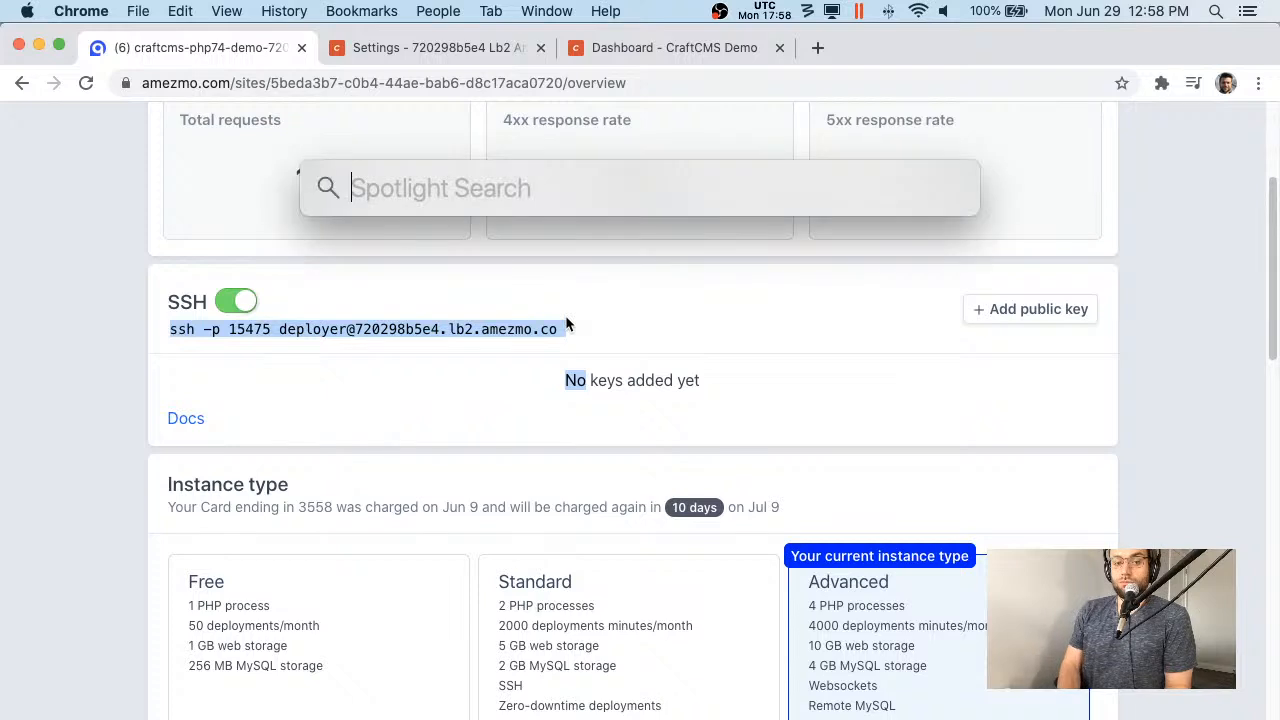
pyautogui.write('term')
pyautogui.press('Return')
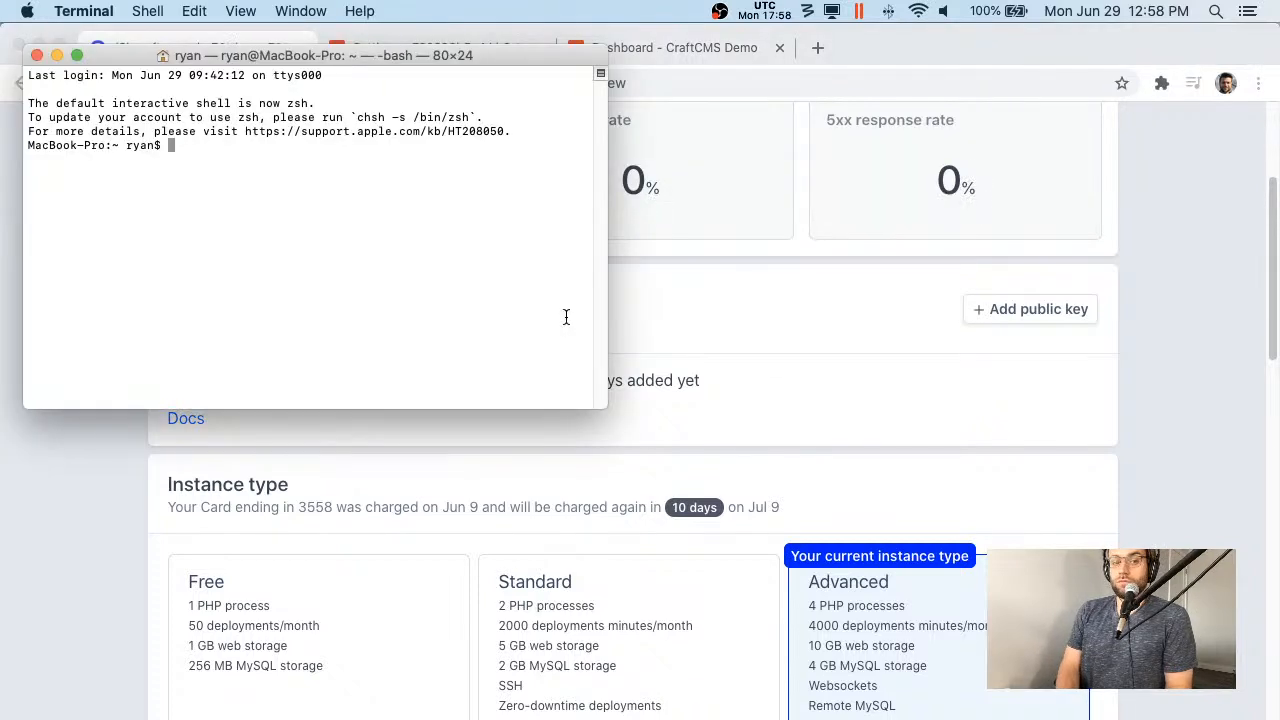
pyautogui.hotkey('ctrl', 'l')
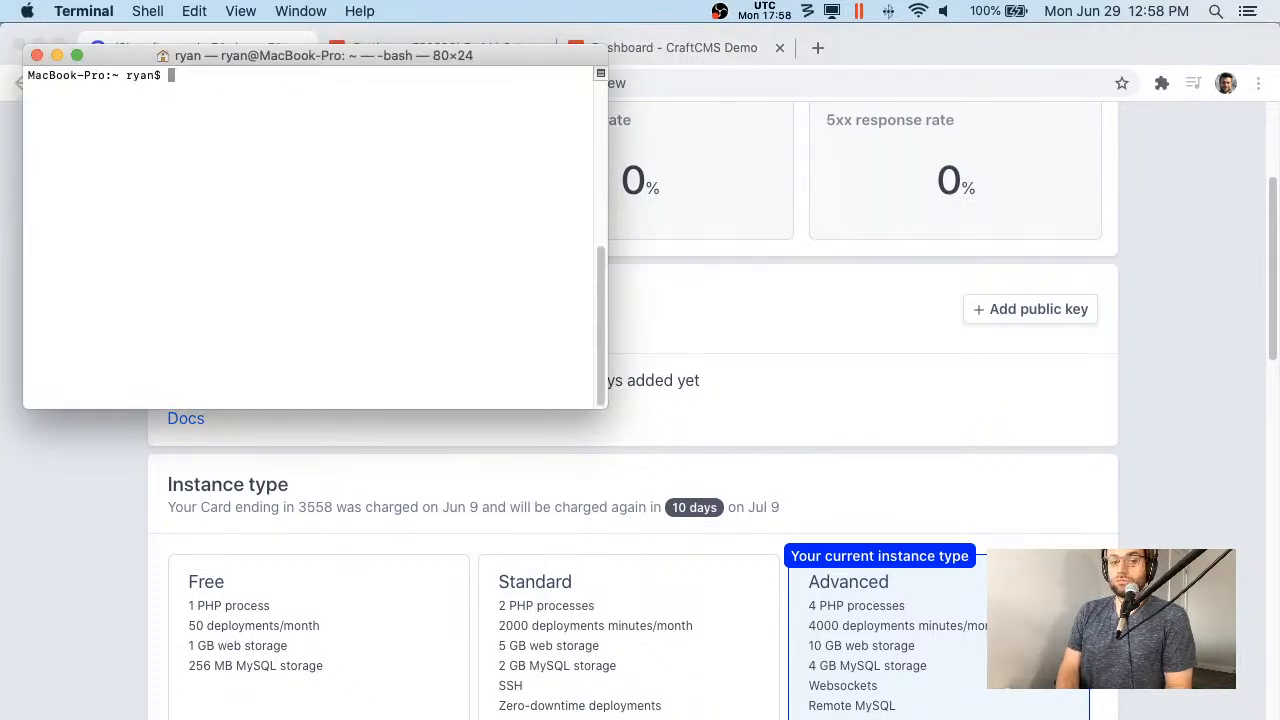
pyautogui.hotkey('ctrl', 'd')
pyautogui.press('super+space')
pyautogui.write('iterms')
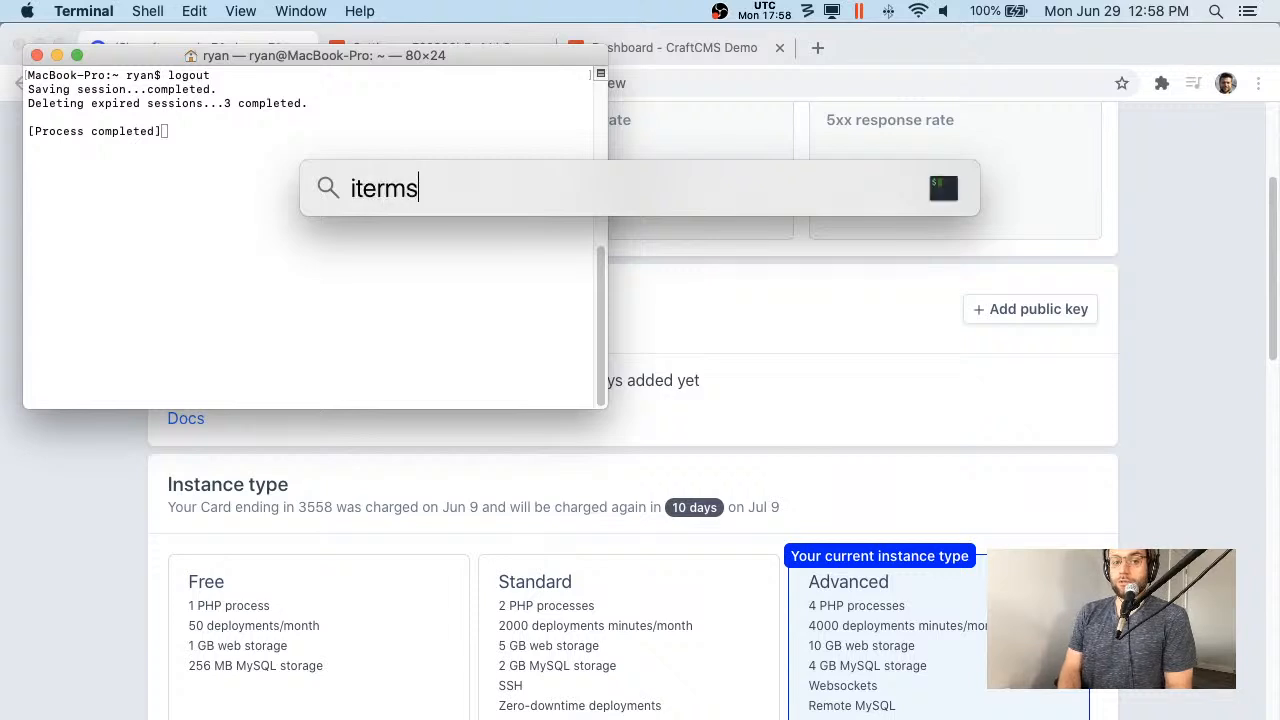
pyautogui.press('Return')
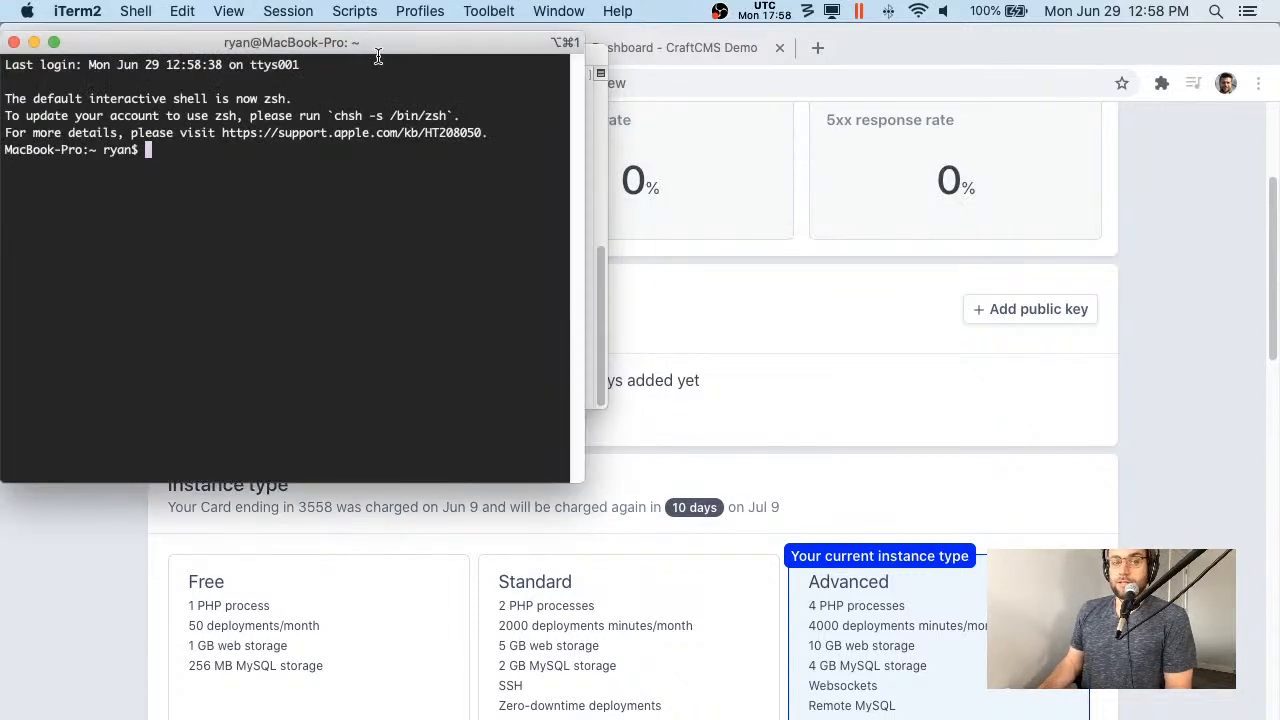
# - Close the old Terminal window and bring an enlarged iTerm2 window to the front
pyautogui.moveTo(419, 55); pyautogui.dragTo(621, 186)
pyautogui.click(401, 141)
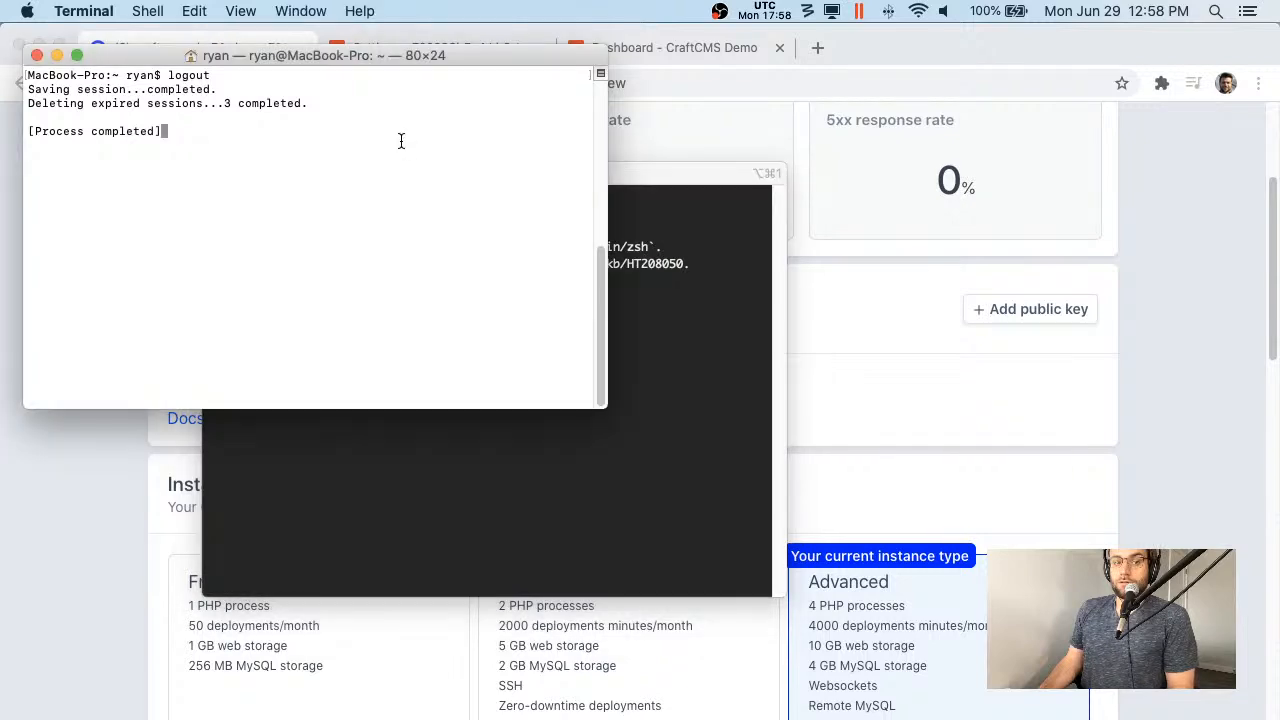
pyautogui.click(37, 55)
pyautogui.click(547, 334)
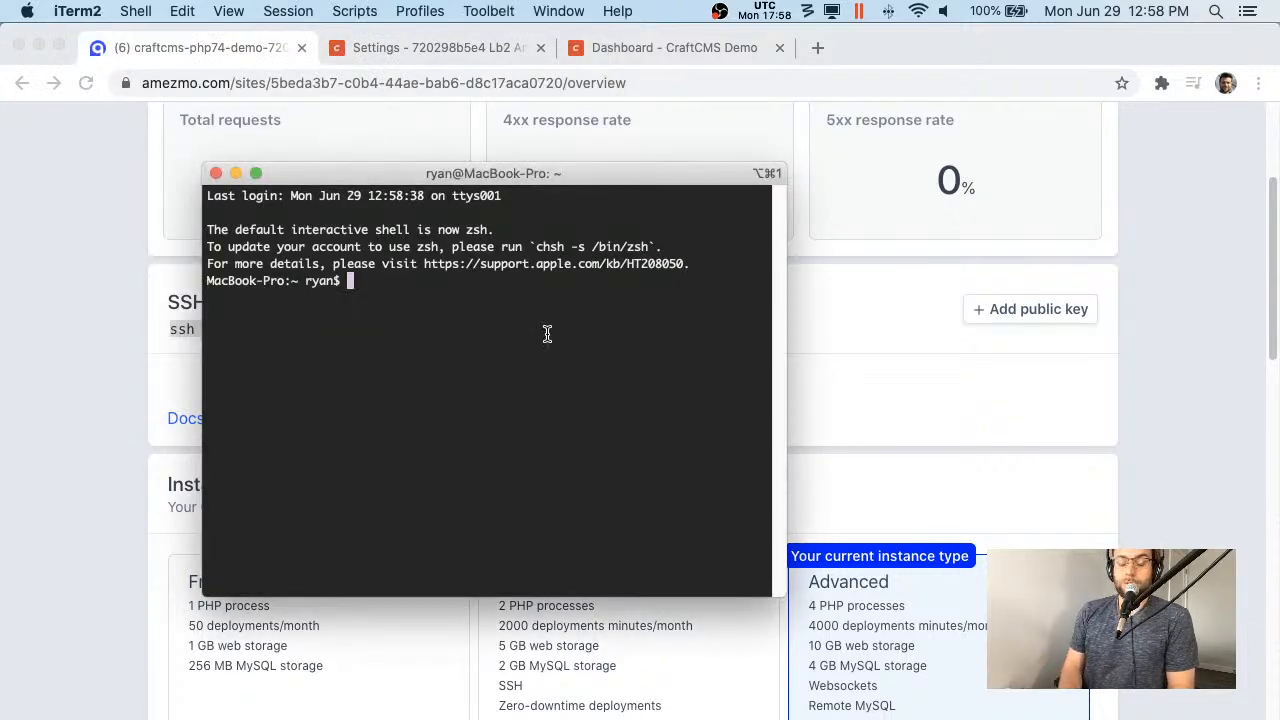
pyautogui.click(774, 602)
pyautogui.press('super+Tab')
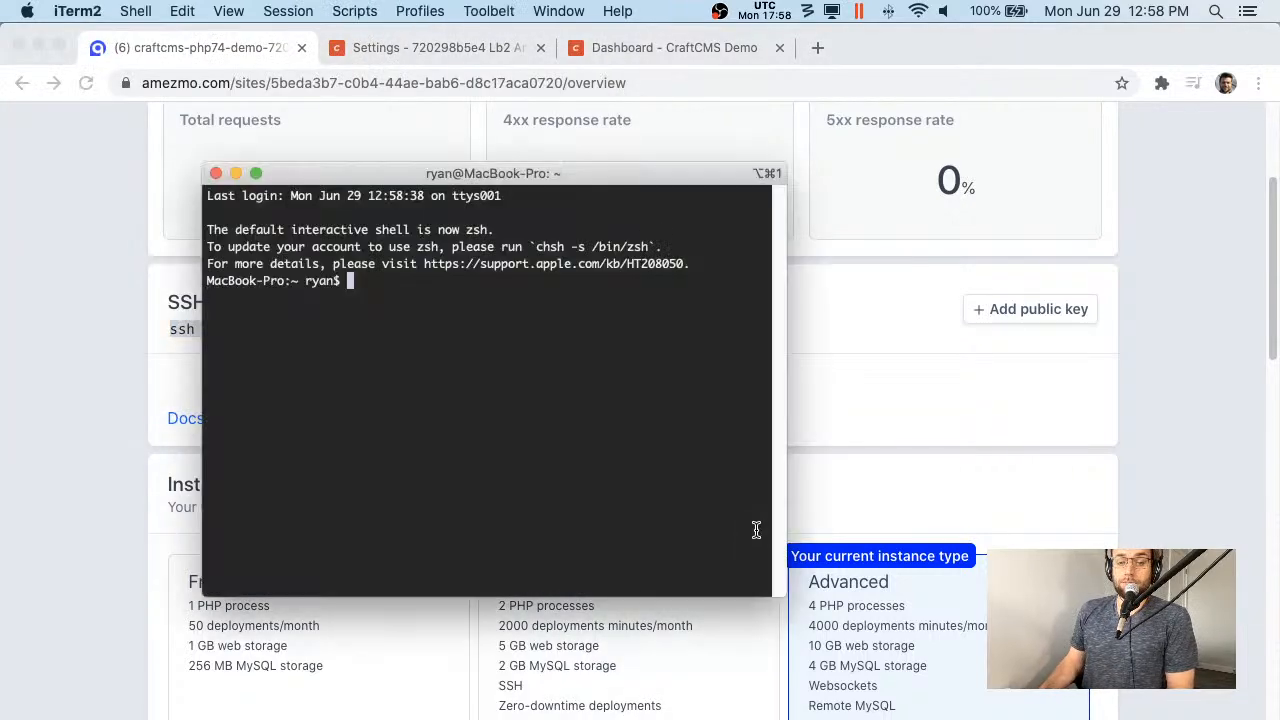
pyautogui.moveTo(786, 610); pyautogui.dragTo(1057, 630)
# - Run the ssh -p 15475 login, accept the host with yes, and open a new tab
pyautogui.hotkey('ctrl', 'l')
pyautogui.press('super+v')
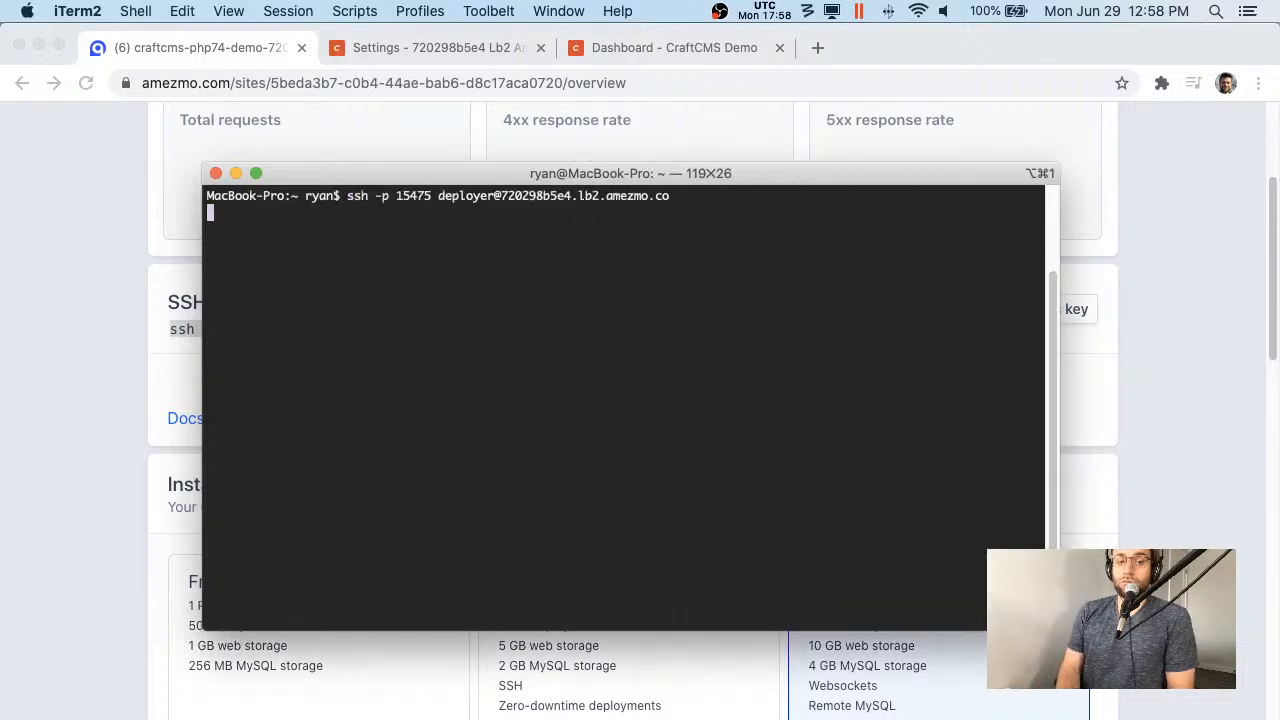
pyautogui.press('Return')
pyautogui.write('yes')
pyautogui.press('Return')
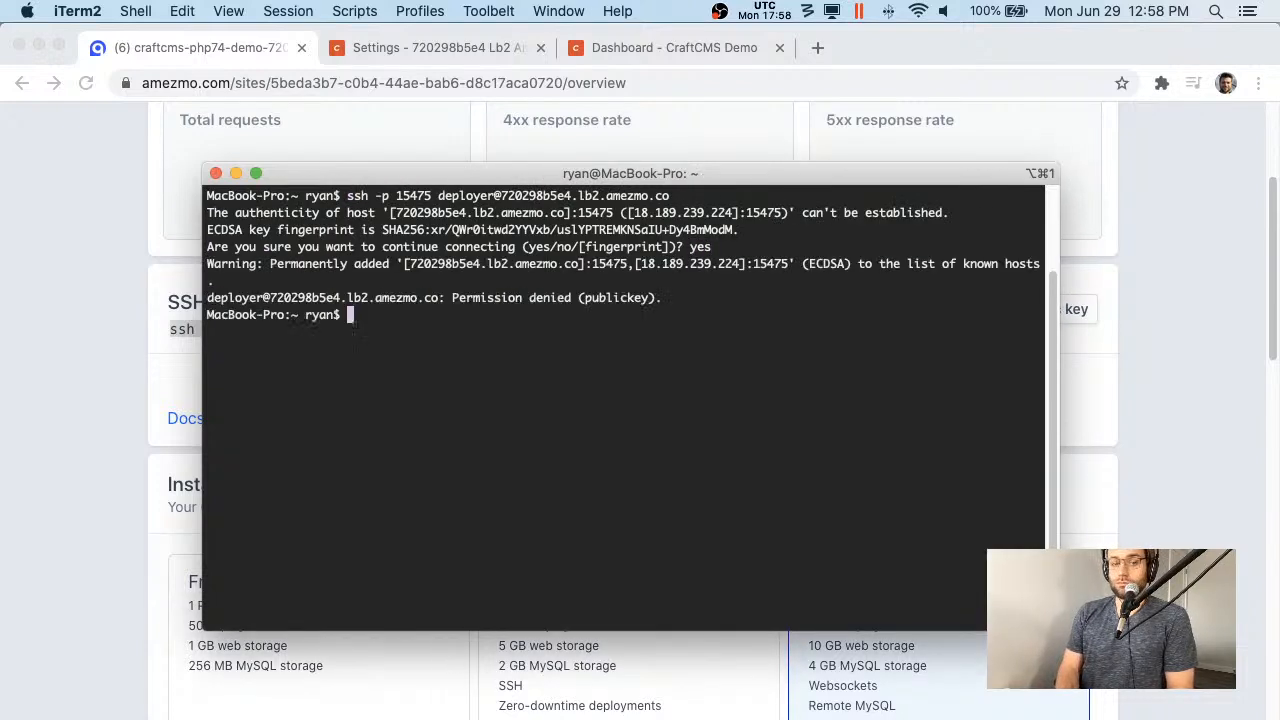
pyautogui.press('super+Tab')
pyautogui.press('super+Tab')
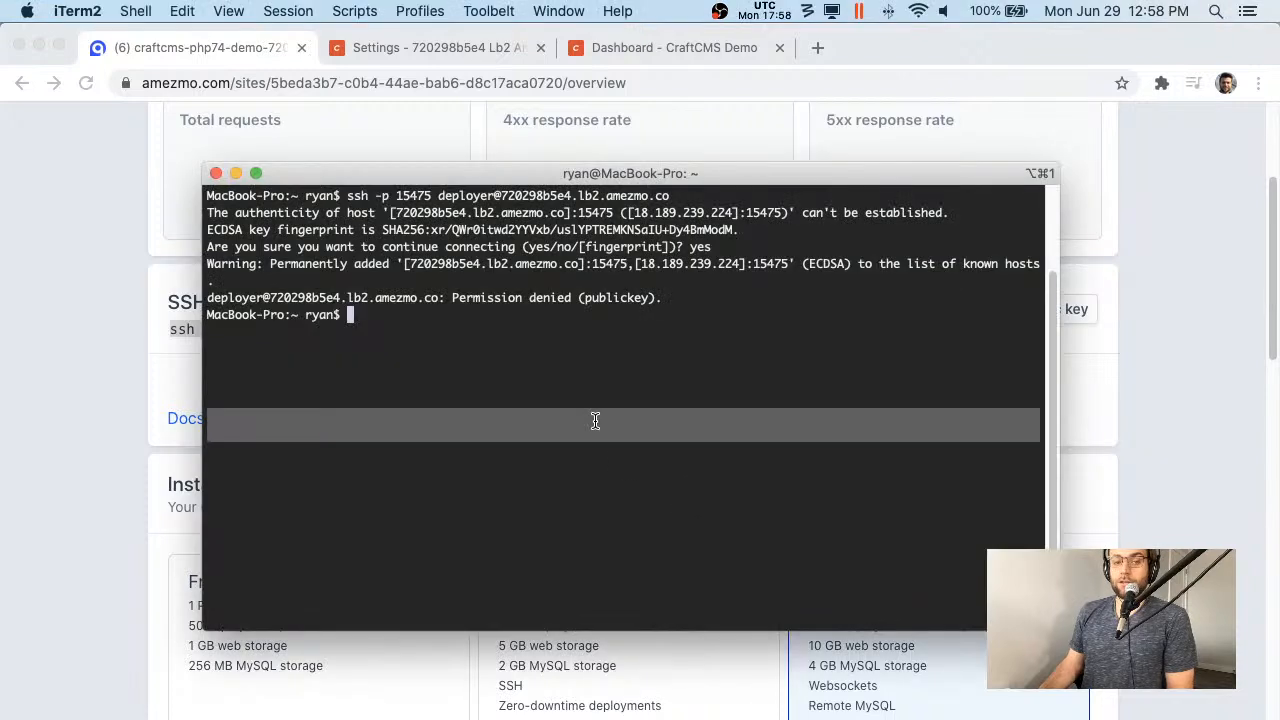
pyautogui.press('super+t')
pyautogui.write('ssh-k')
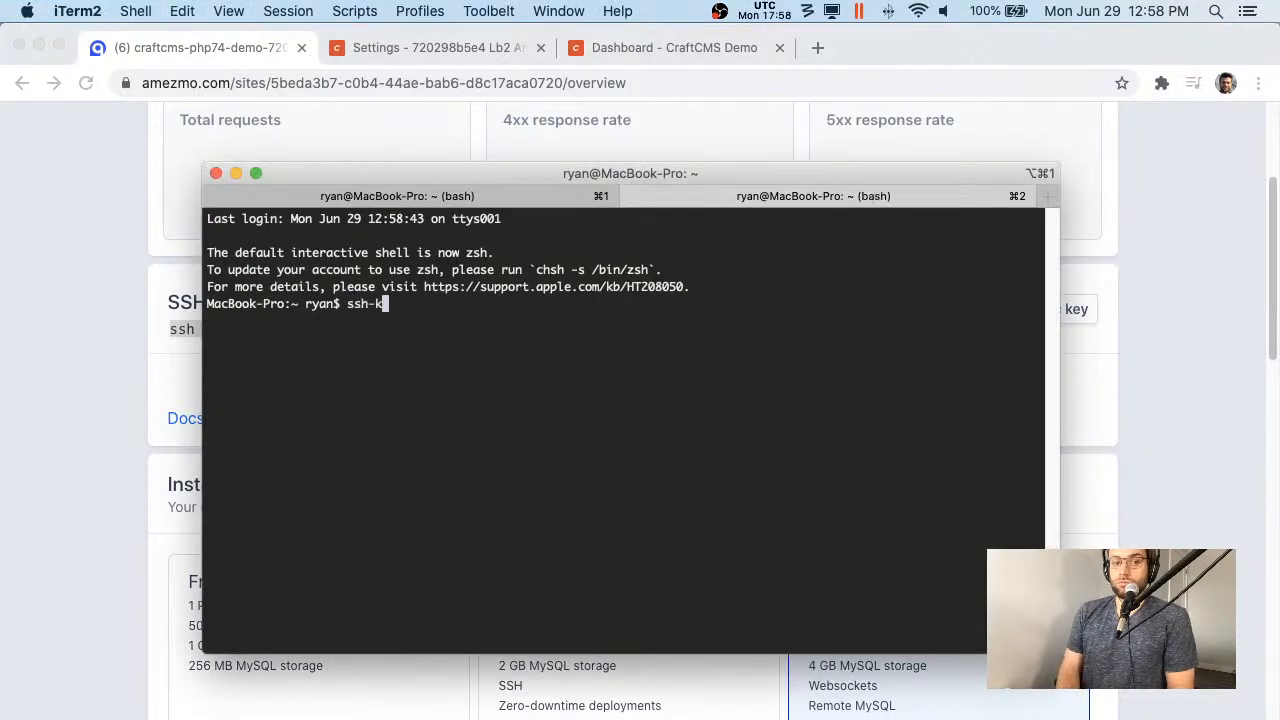
pyautogui.write('ey -t rsa')
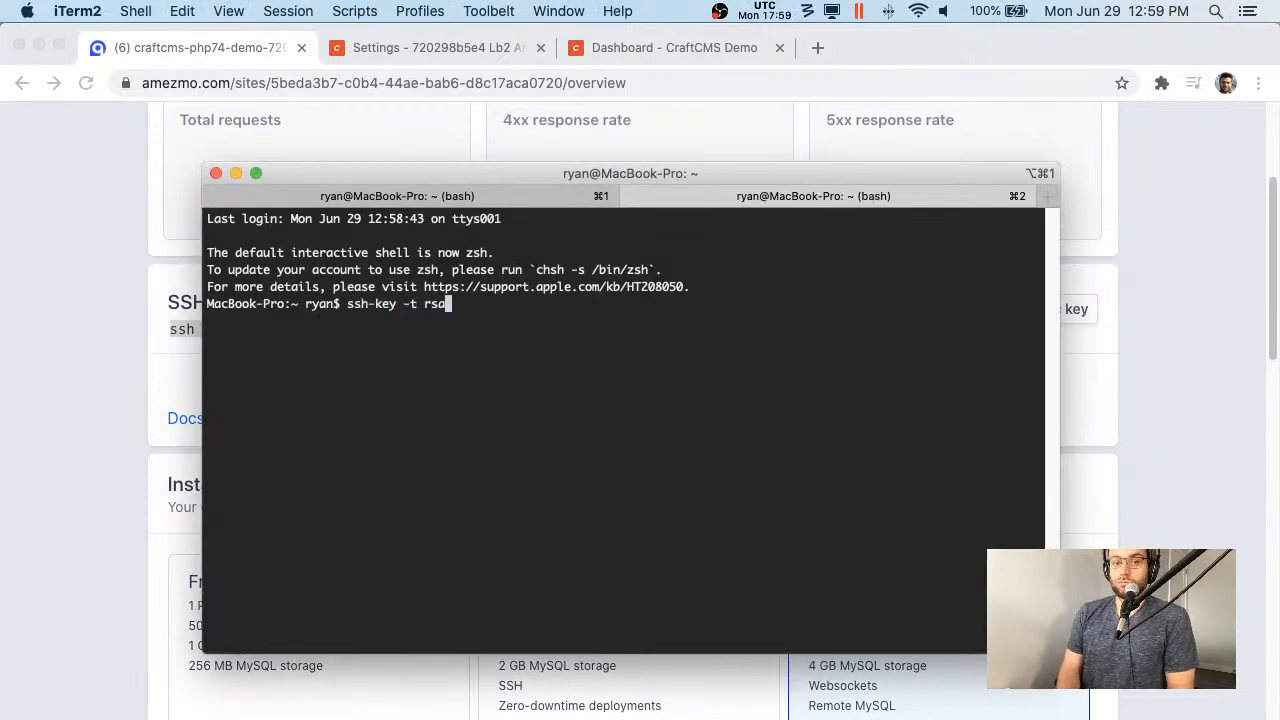
# - Generate an RSA key pair with ssh-keygen -t rsa, saved as craft_cms_demo without a passphrase
pyautogui.press('Return')
pyautogui.hotkey('ctrl', 'l')
pyautogui.write('ssh')
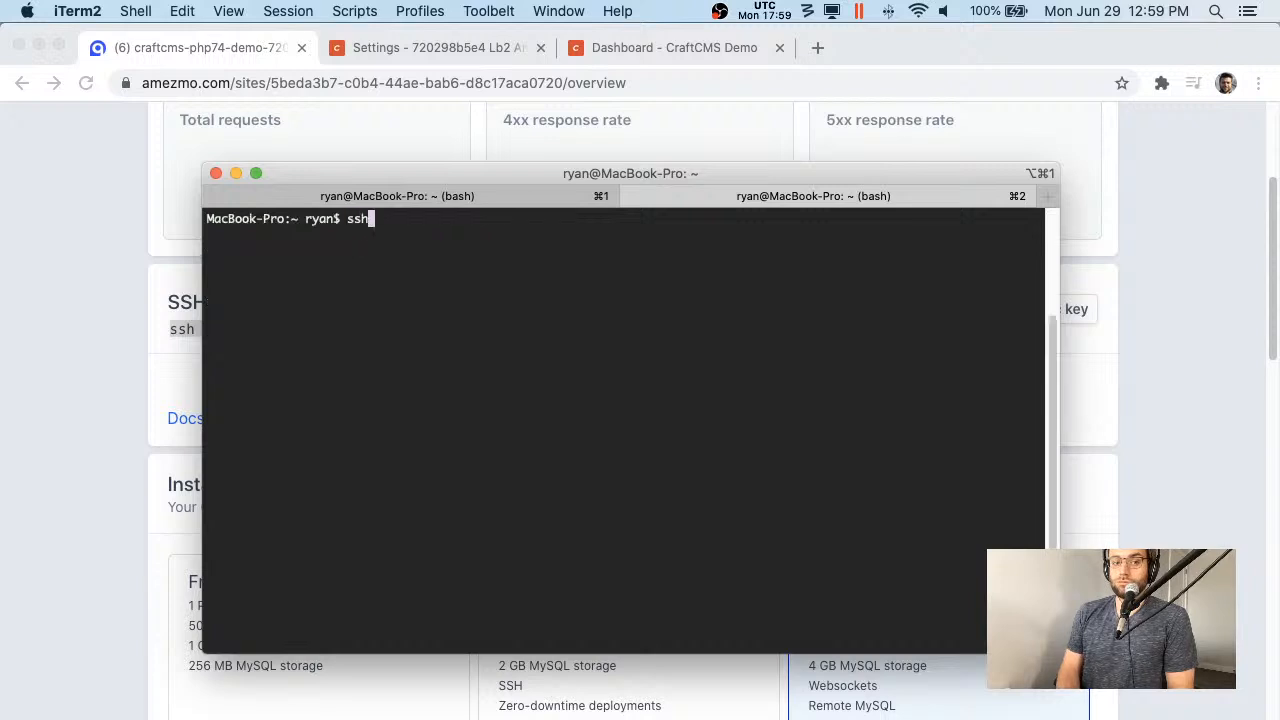
pyautogui.write('-keygen -t rsa')
pyautogui.press('Return')
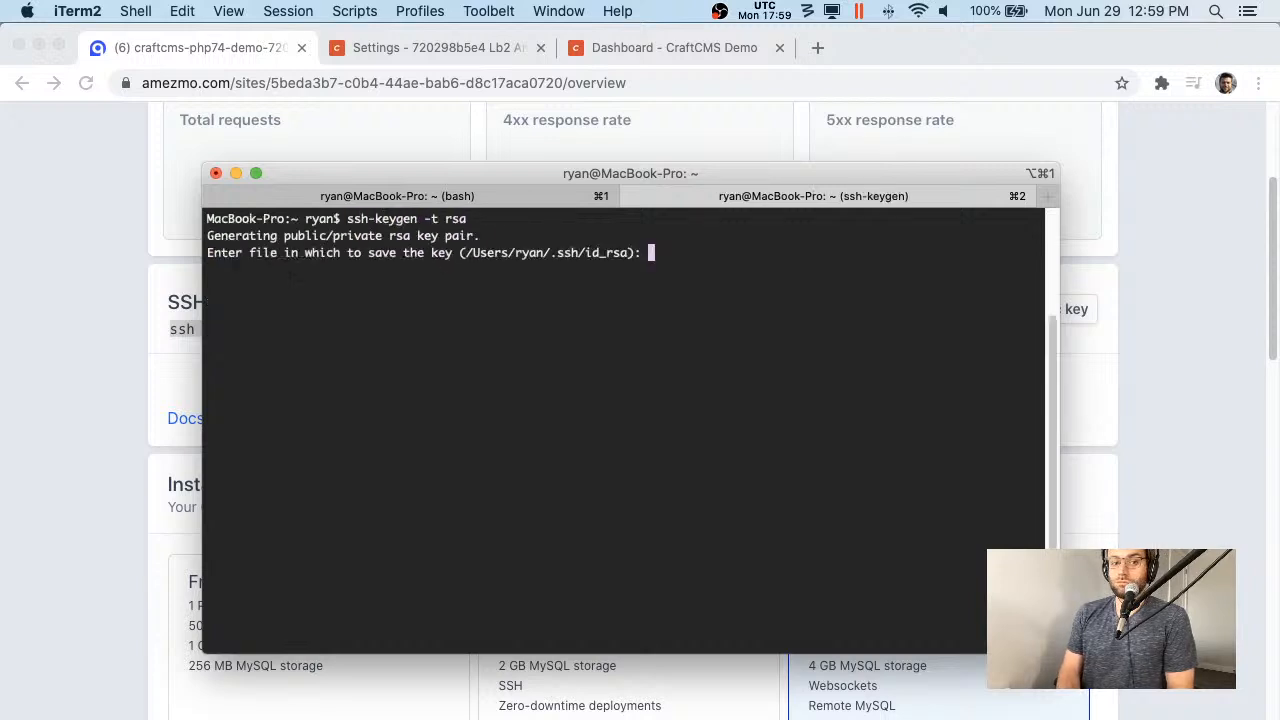
pyautogui.write('craft_')
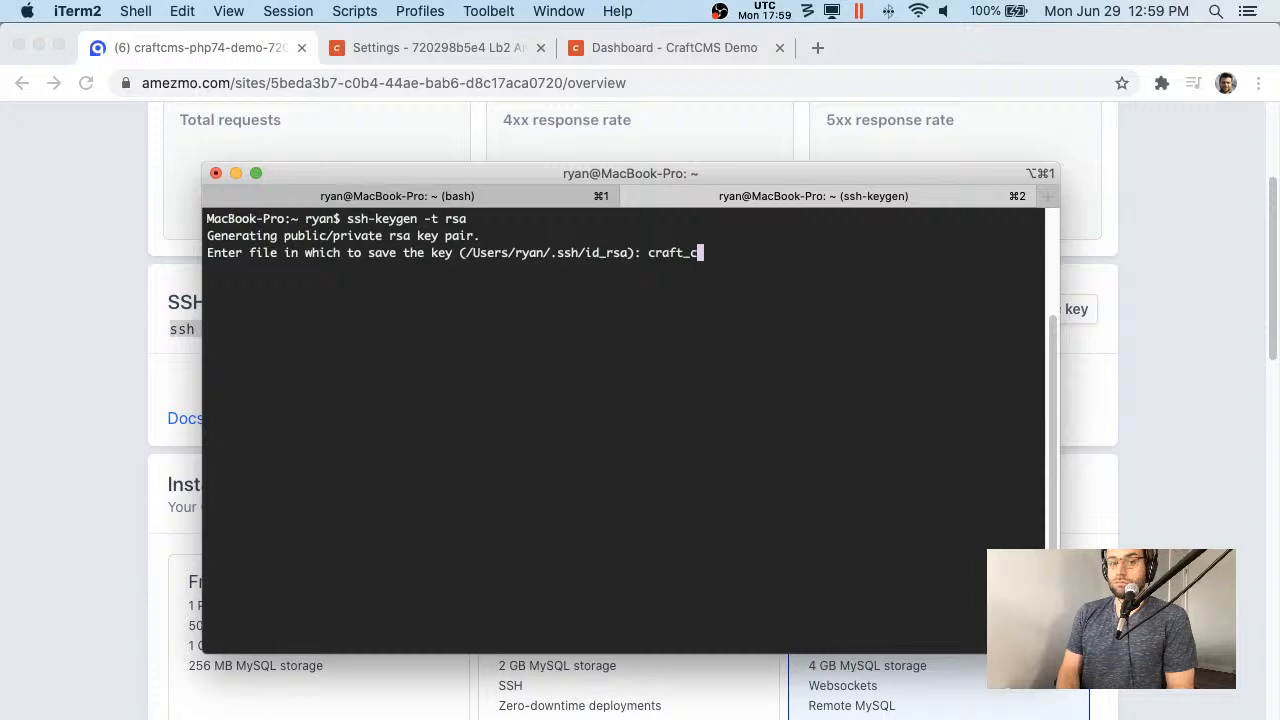
pyautogui.write('cms_demo')
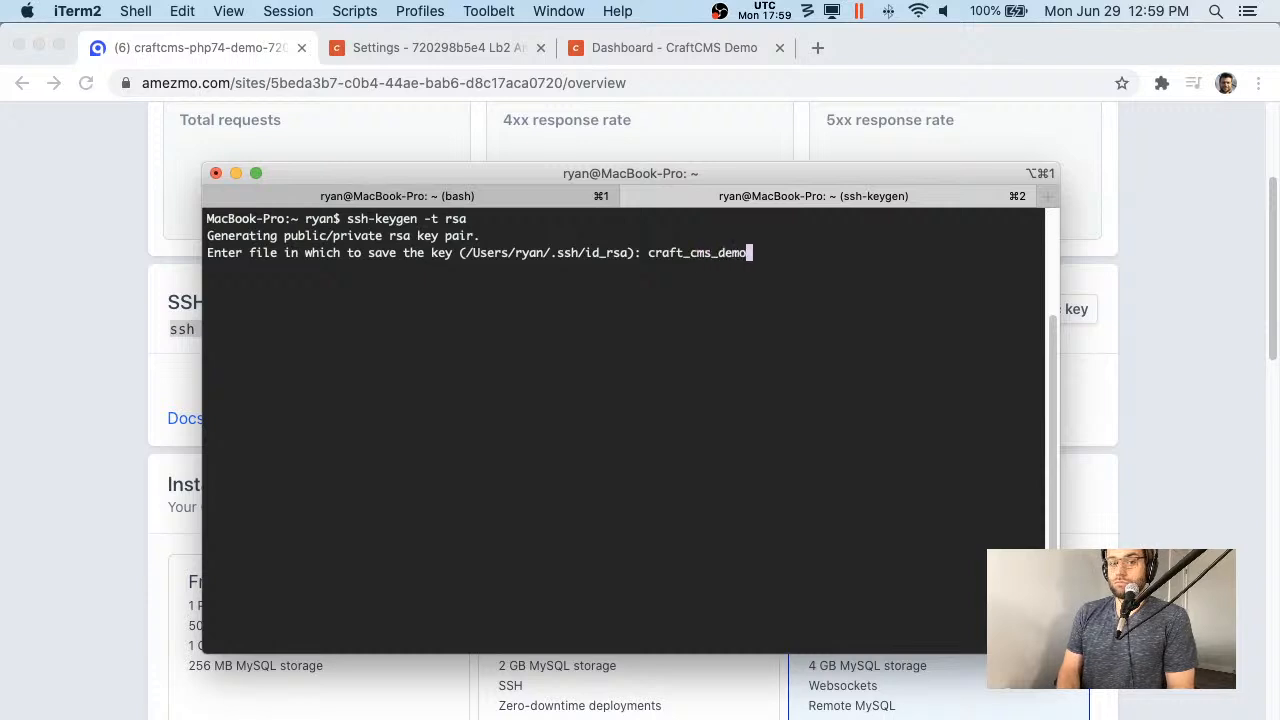
pyautogui.press('Return')
pyautogui.press('Return')
pyautogui.press('Return')
# - List the .ssh folder and the home directory to locate craft_cms_demo.pub
pyautogui.write('cat cr')
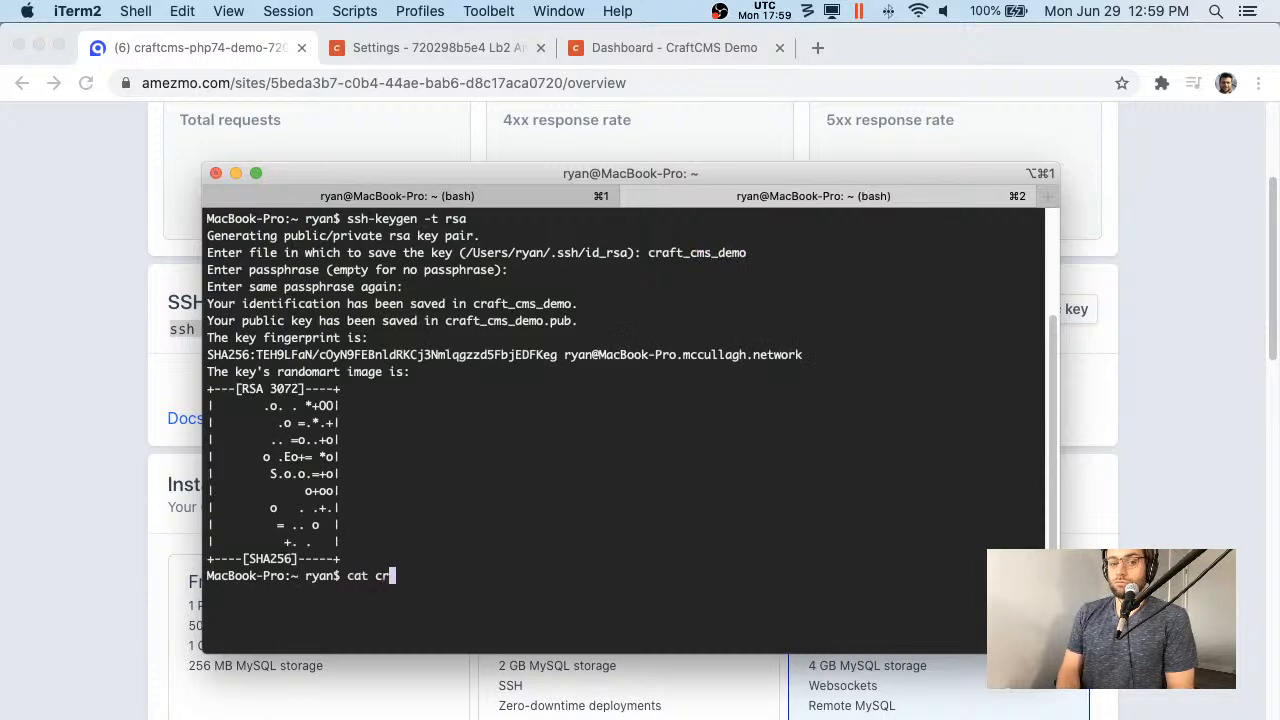
pyautogui.write('aft')
pyautogui.write('c')
pyautogui.press('Tab')
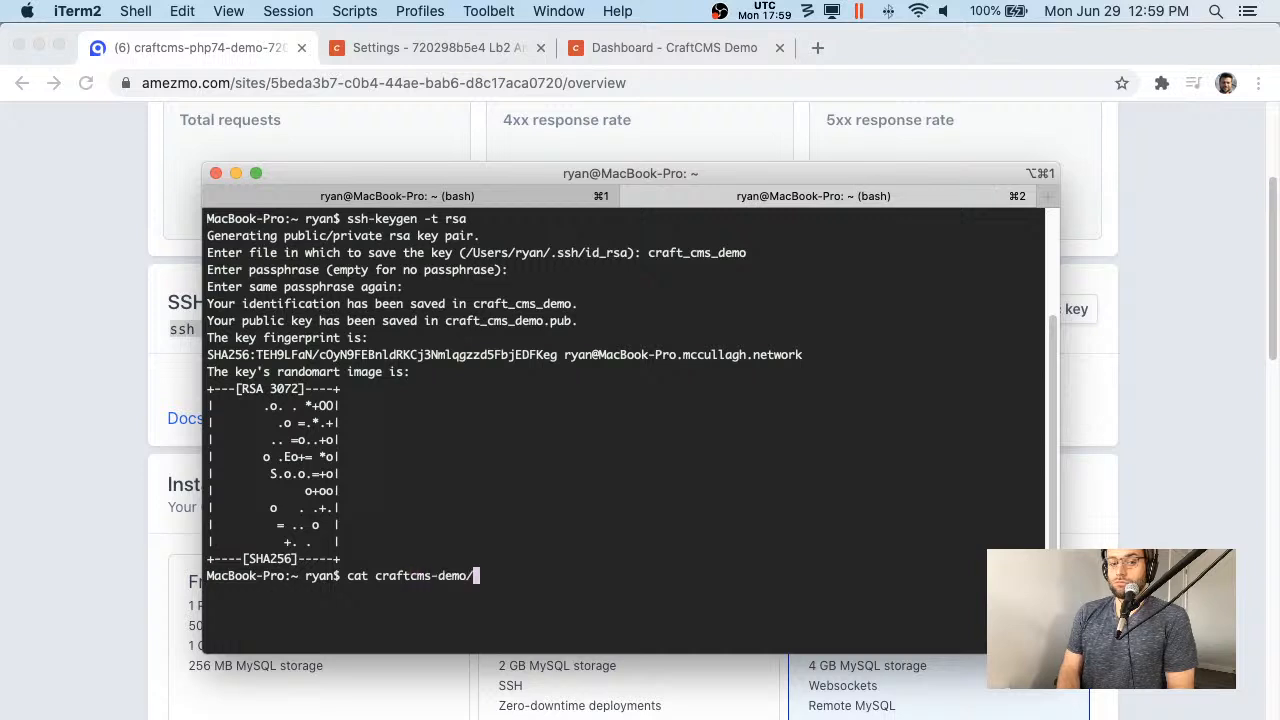
pyautogui.press('BackSpace')
pyautogui.write('.p')
pyautogui.press('Tab')
pyautogui.hotkey('ctrl', 'u')
pyautogui.write('ls ')
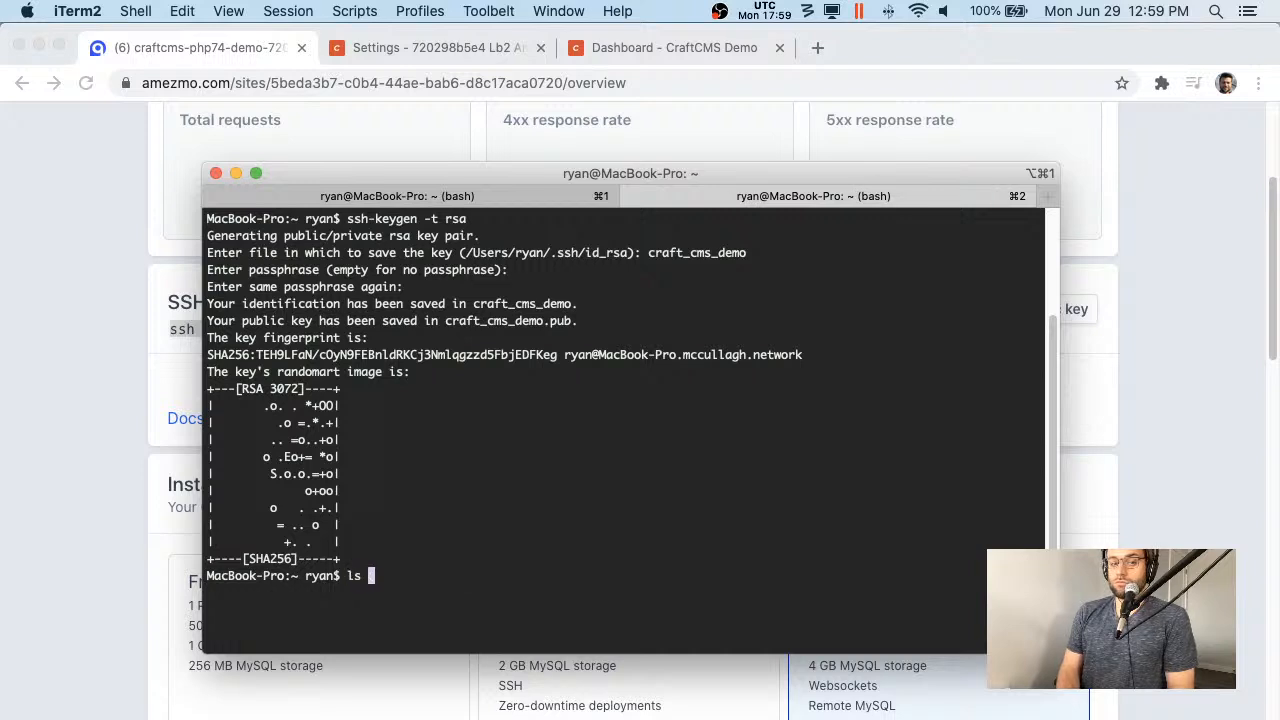
pyautogui.write('-altr .ssh')
pyautogui.press('Return')
pyautogui.write('cat ')
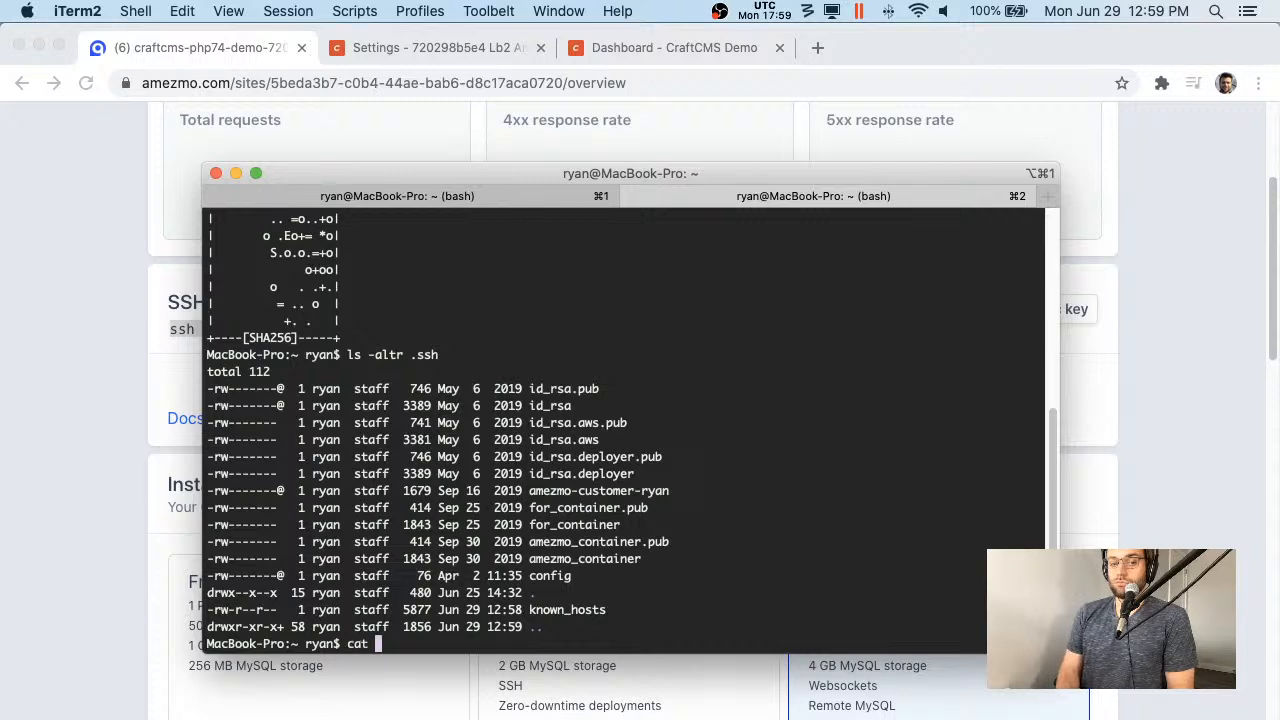
pyautogui.write('.ssh/am')
pyautogui.press('Tab')
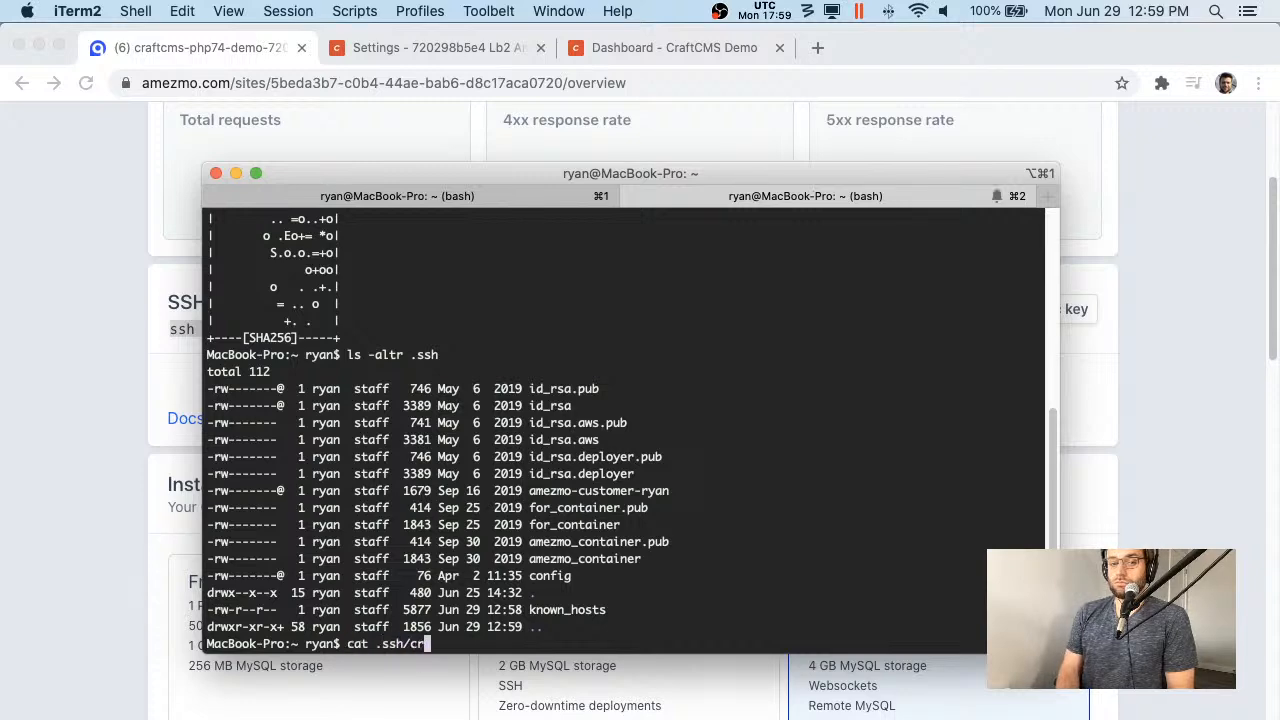
pyautogui.hotkey('ctrl', 'u')
pyautogui.write('ls -ltr')
pyautogui.press('Return')
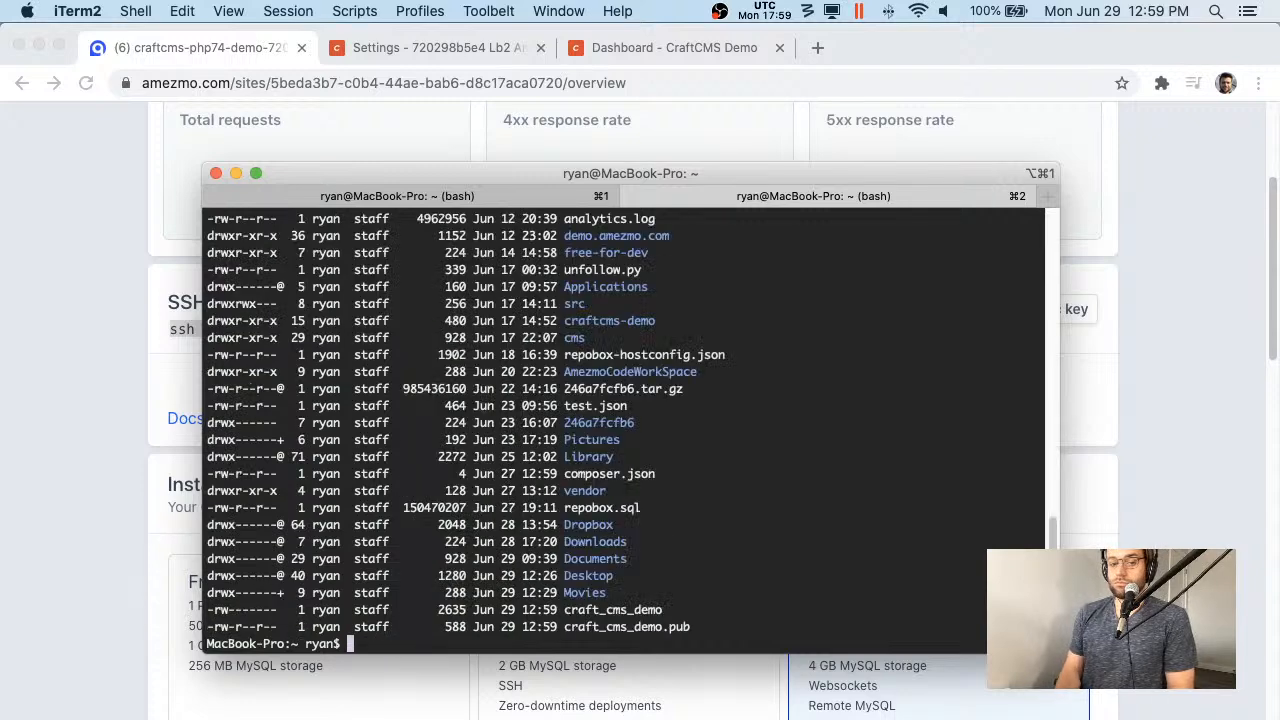
# - Print craft_cms_demo.pub with cat and select the whole public key
pyautogui.doubleClick(627, 626)
pyautogui.press('super+c')
pyautogui.write('at')
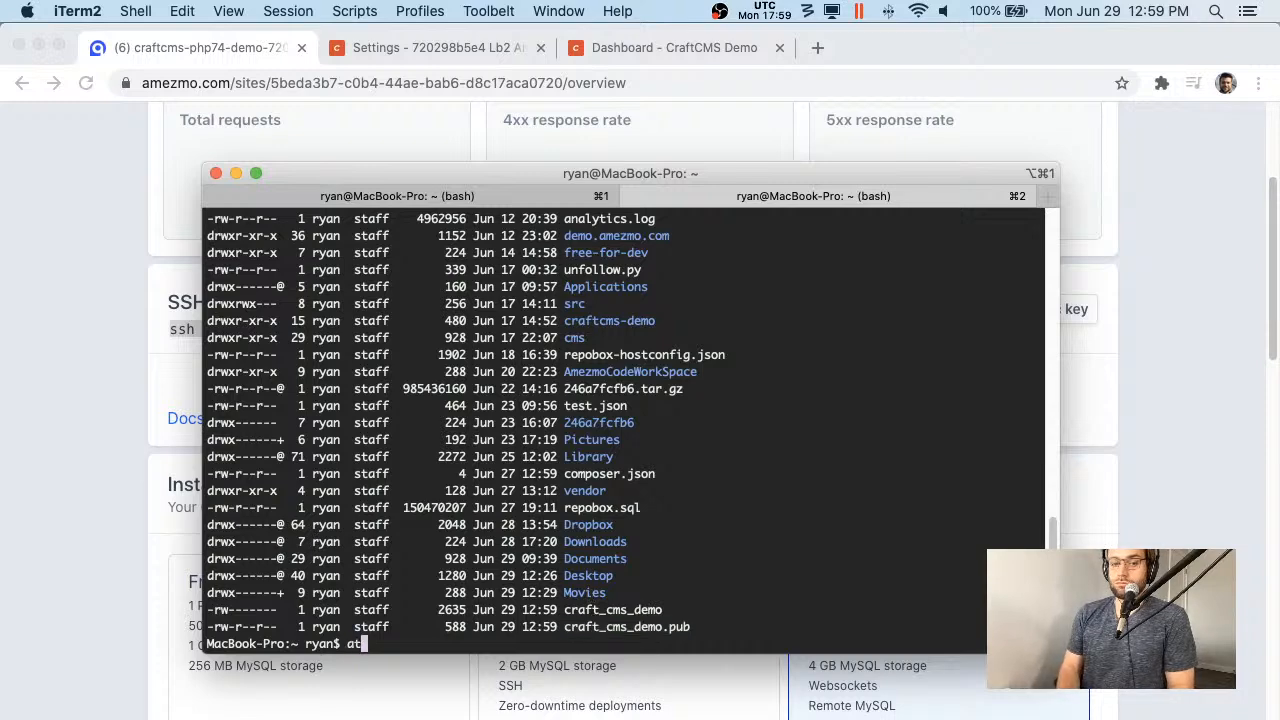
pyautogui.write('at')
pyautogui.press('super+v')
pyautogui.press('Return')
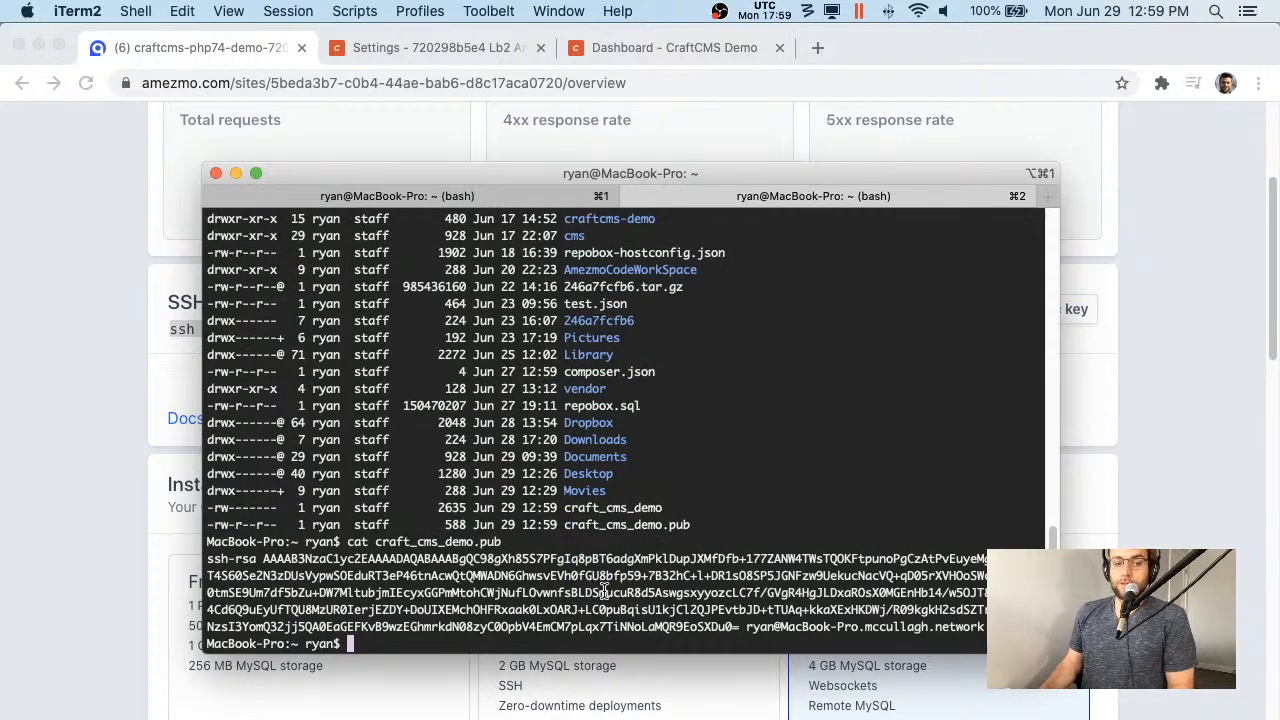
pyautogui.tripleClick(605, 592)
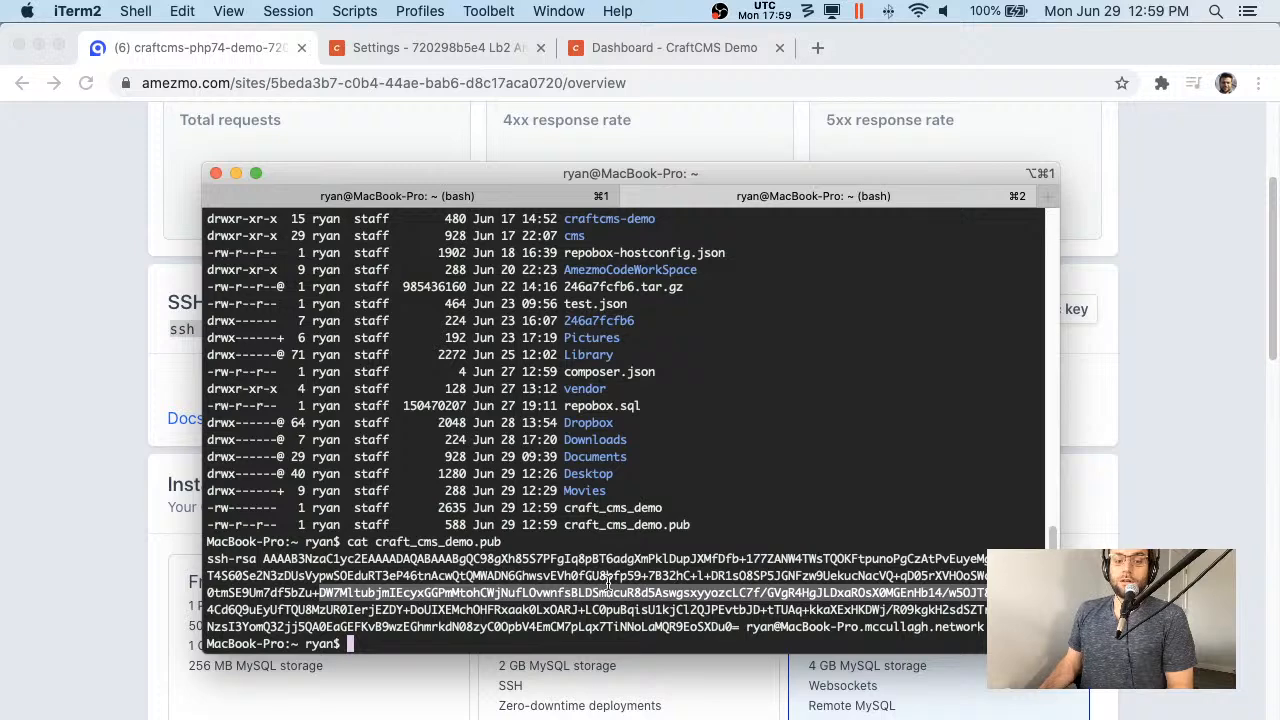
pyautogui.tripleClick(607, 585)
pyautogui.press('super+Tab')
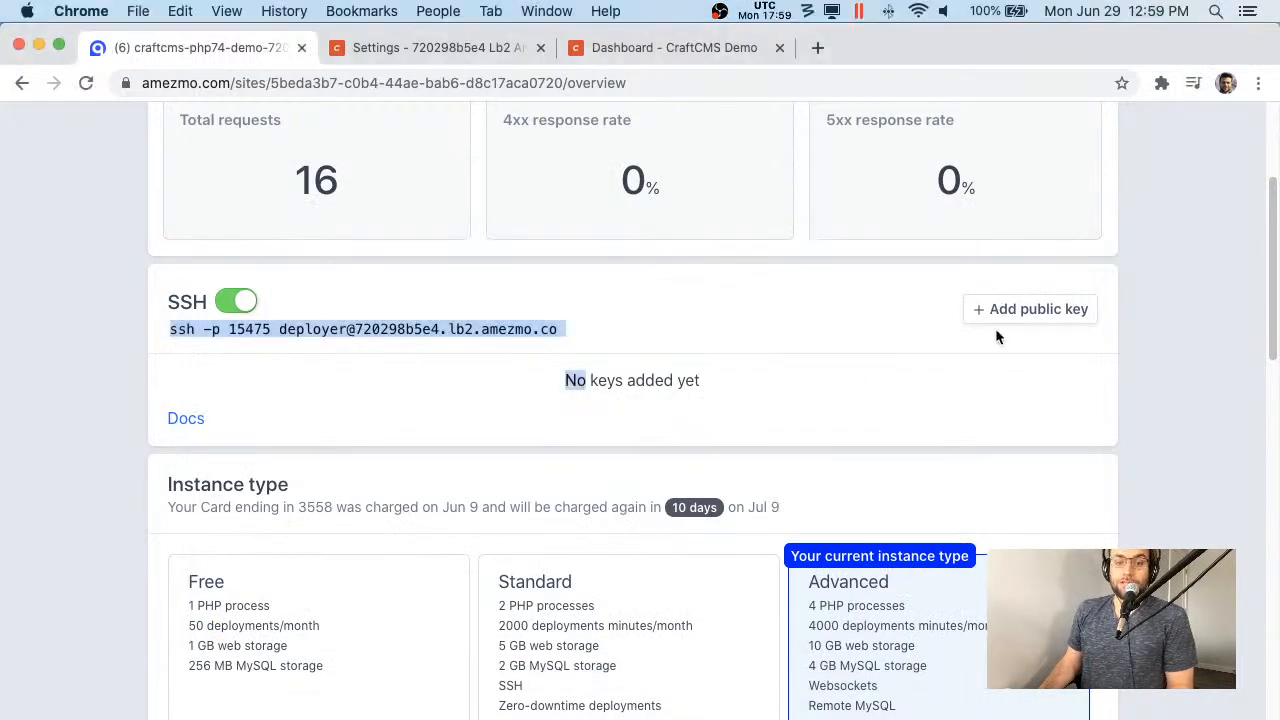
# - Add the pasted public key named craftcms_demo, then select the SSH login command
pyautogui.click(1048, 309)
pyautogui.click(457, 471)
pyautogui.press('super+v')
pyautogui.click(528, 384)
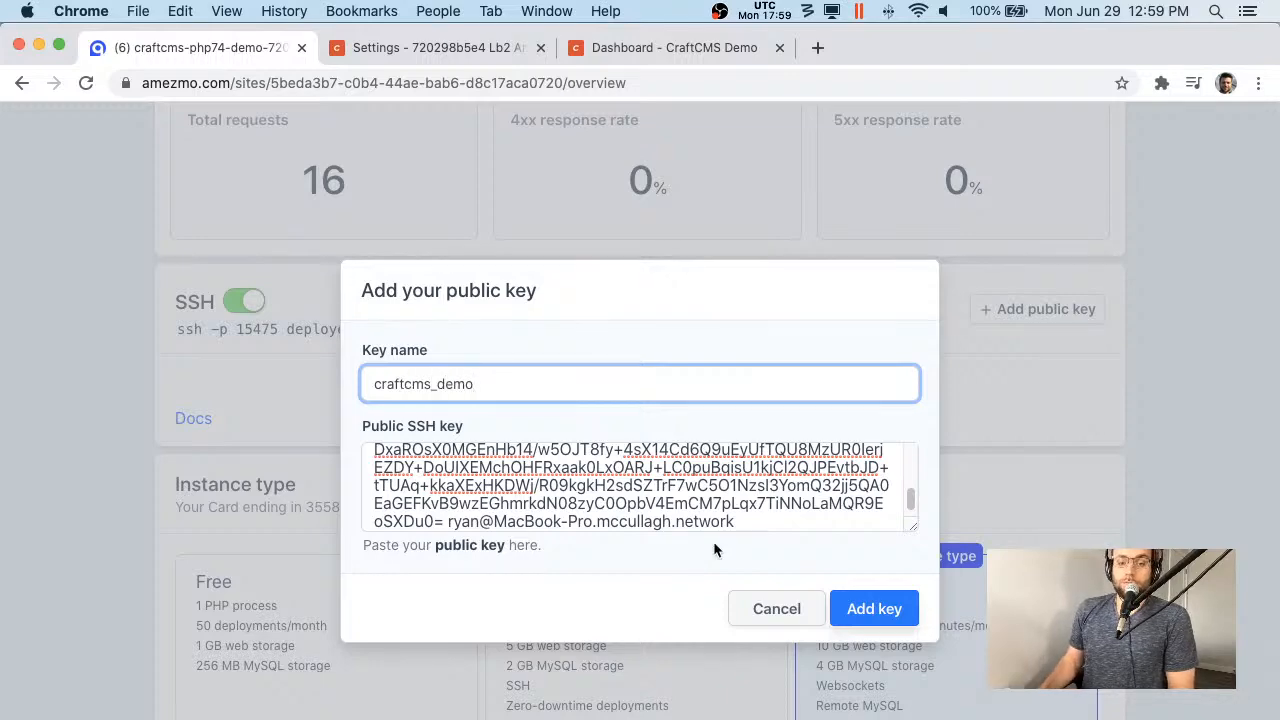
pyautogui.click(868, 610)
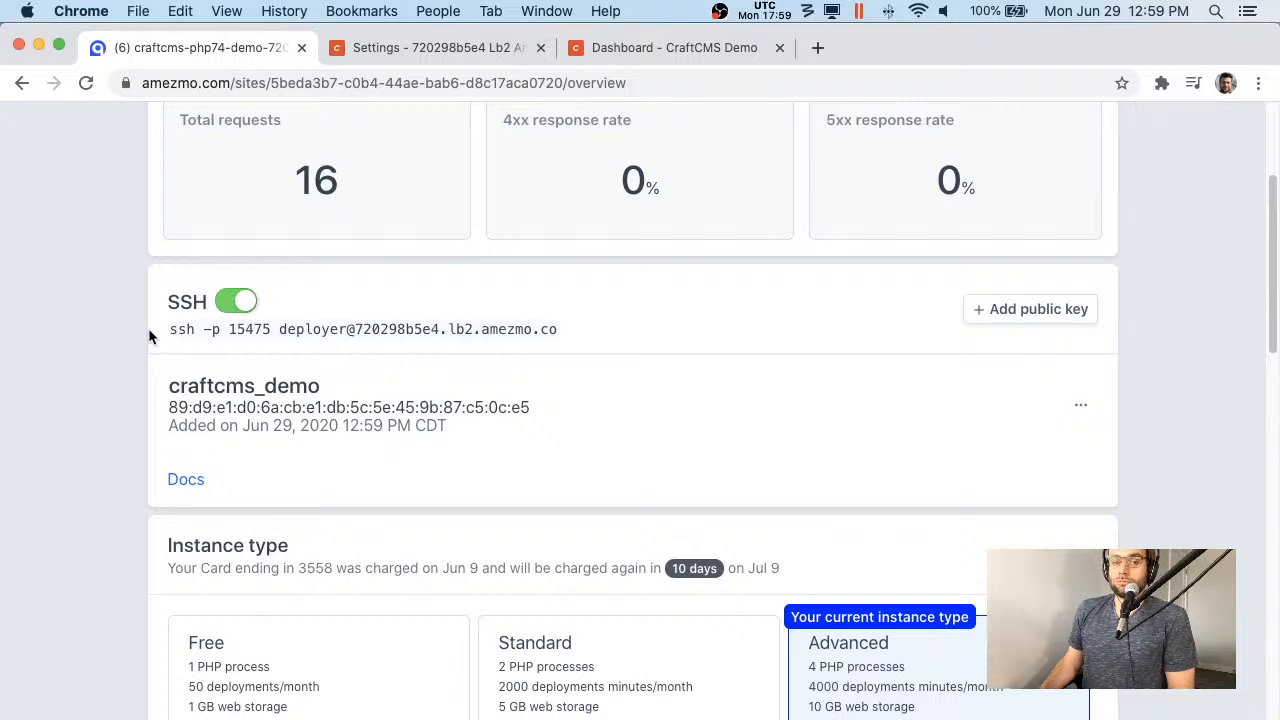
pyautogui.moveTo(148, 330); pyautogui.dragTo(557, 326)
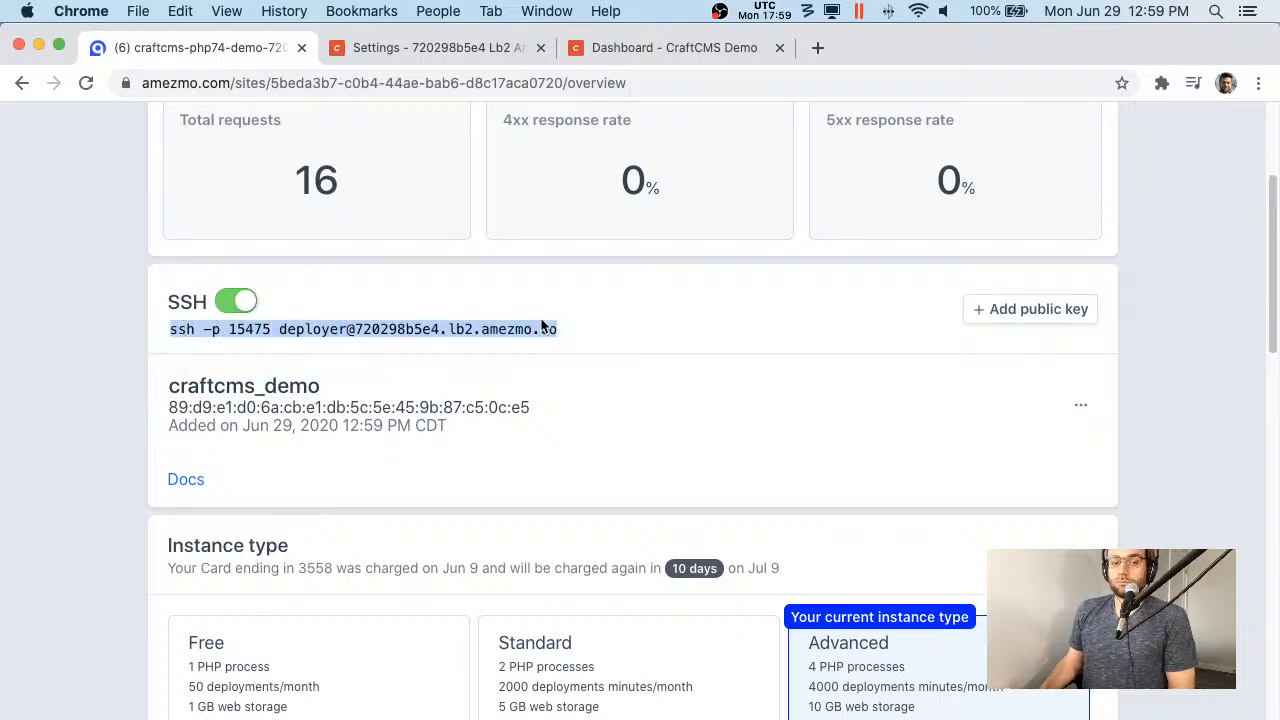
# - Run the pasted ssh login command with the added option -i craftcms_demo
pyautogui.press('super+c')
pyautogui.press('super+Tab')
pyautogui.press('super+k')
pyautogui.press('super+v')
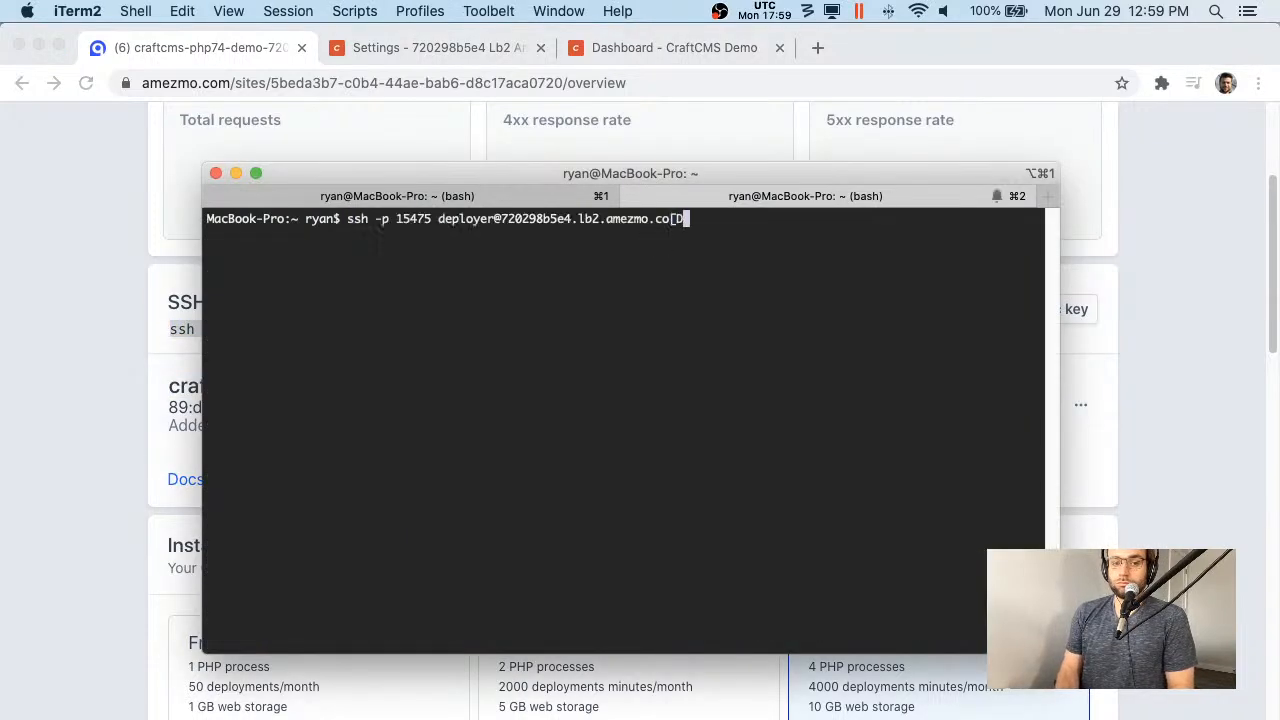
pyautogui.press('Left')
pyautogui.press('Left')
pyautogui.press('Left')
pyautogui.press('Left')
pyautogui.press('Left')
pyautogui.press('Left')
pyautogui.press('Left')
pyautogui.press('Left')
pyautogui.press('Left')
pyautogui.press('Left')
pyautogui.press('Left')
pyautogui.press('Left')
pyautogui.press('Left')
pyautogui.press('Left')
pyautogui.press('Left')
pyautogui.press('Left')
pyautogui.press('Left')
pyautogui.press('Left')
pyautogui.press('Left')
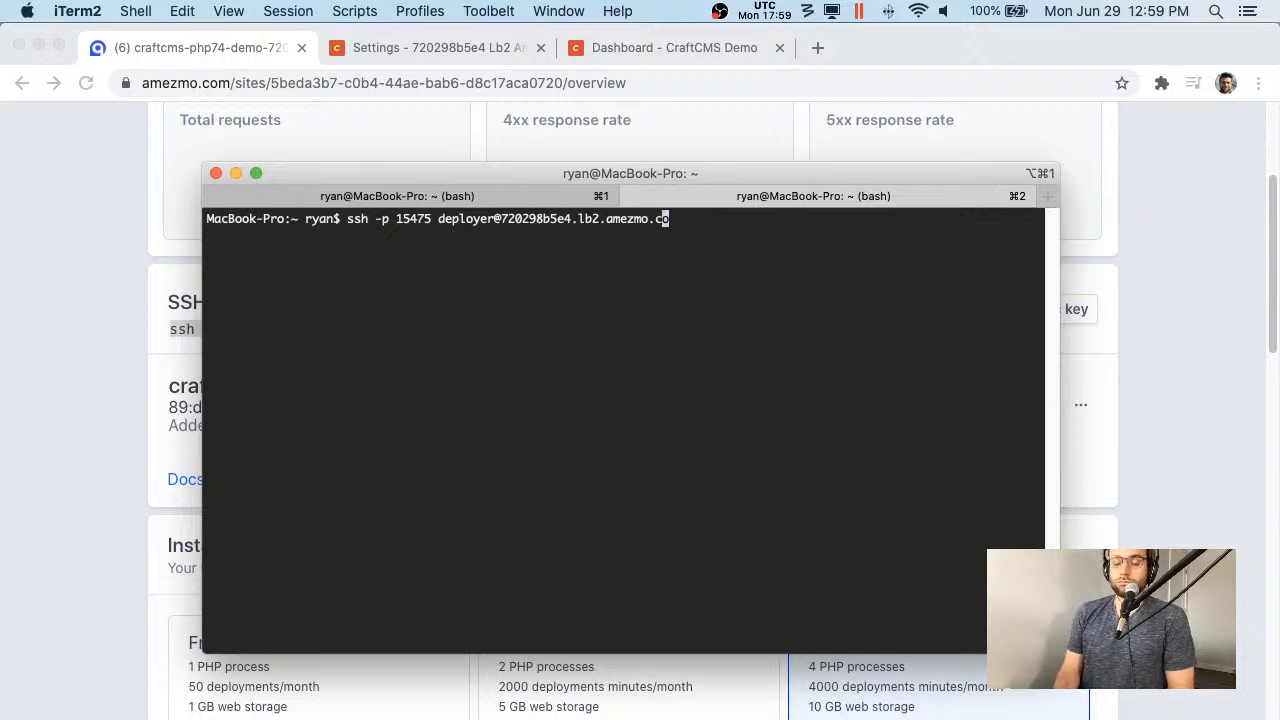
pyautogui.press('Left')
pyautogui.press('Left')
pyautogui.press('Left')
pyautogui.press('Left')
pyautogui.press('Left')
pyautogui.press('Left')
pyautogui.press('Left')
pyautogui.press('Left')
pyautogui.press('Left')
pyautogui.press('Left')
pyautogui.press('Left')
pyautogui.press('Left')
pyautogui.press('Left')
pyautogui.press('Left')
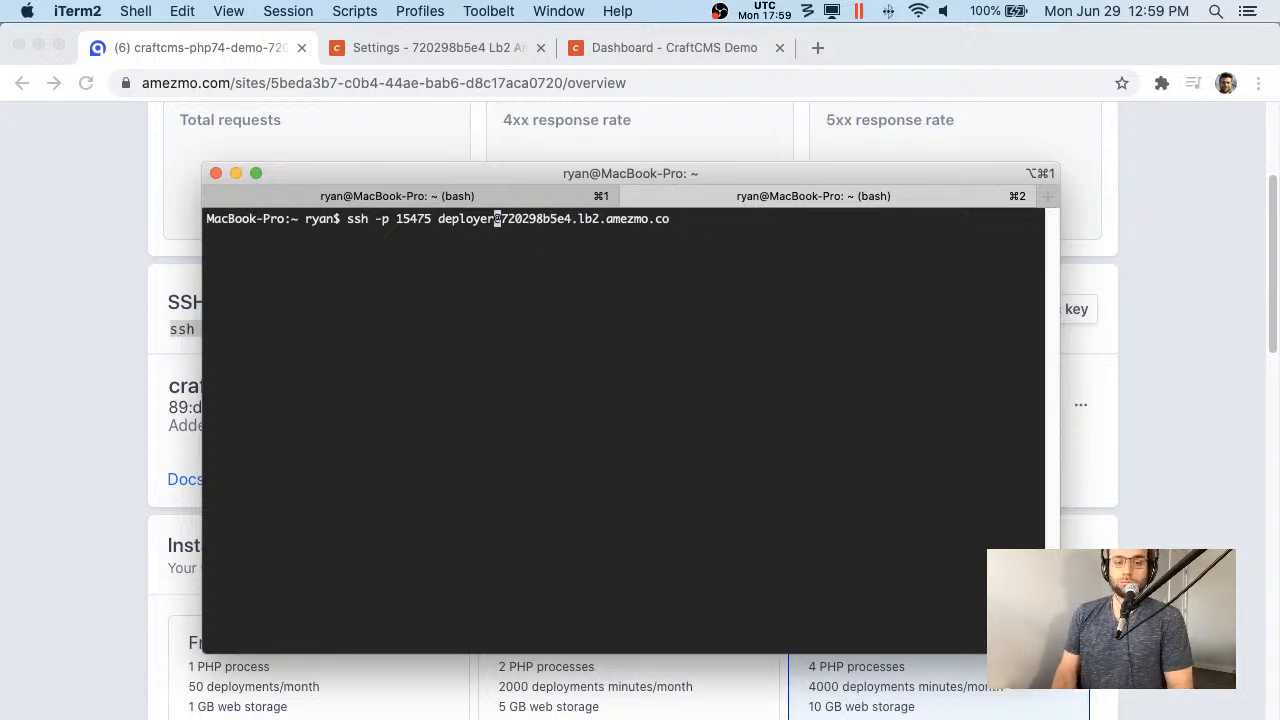
pyautogui.write('-i craf')
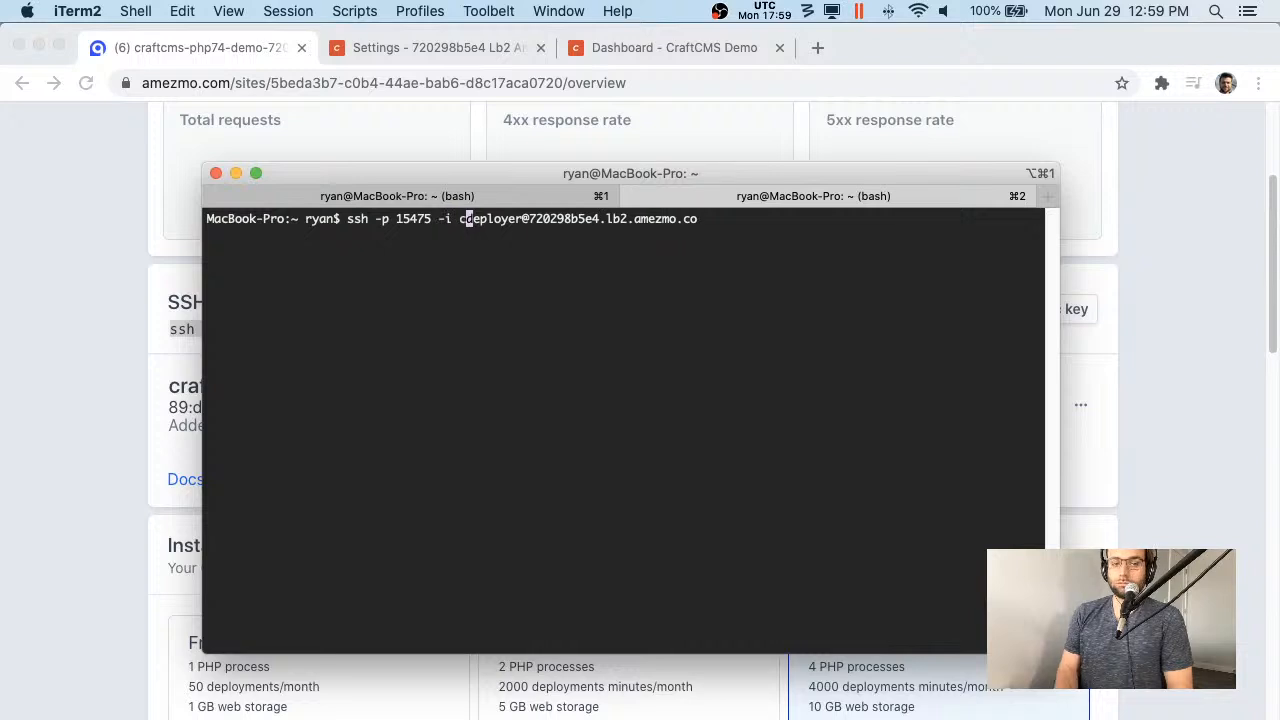
pyautogui.write('tcms_demo')
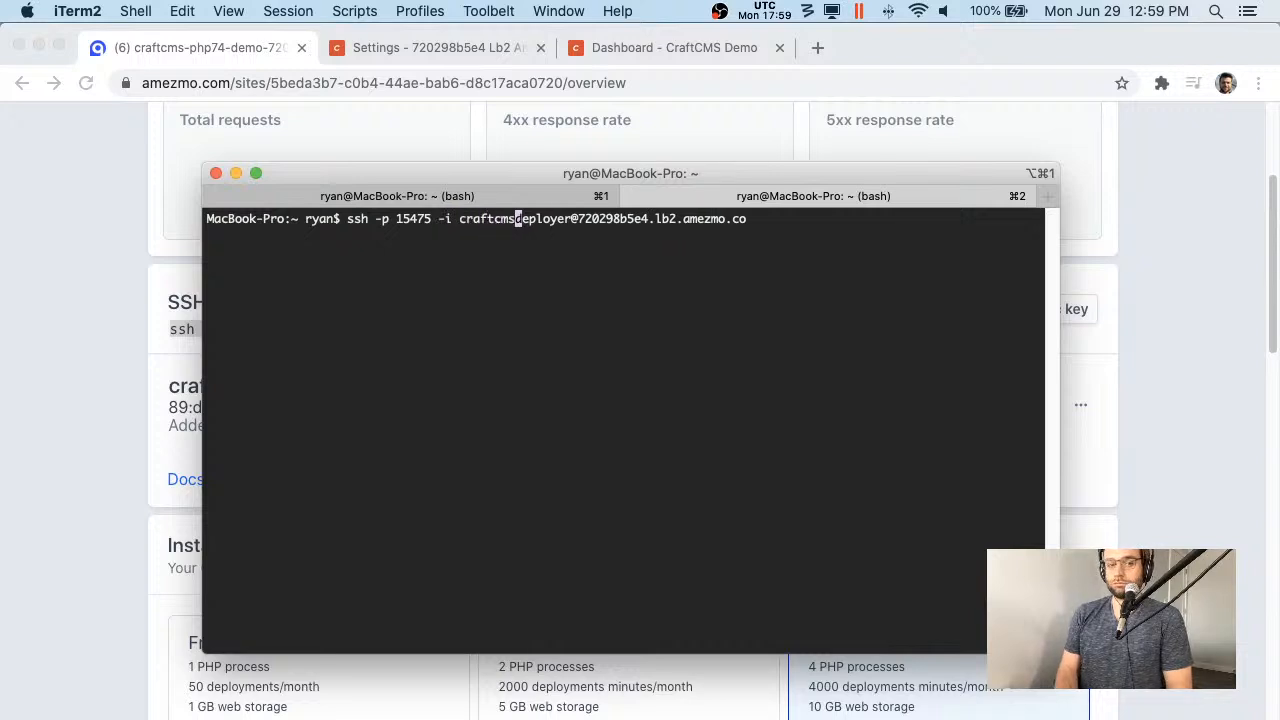
pyautogui.press('Return')
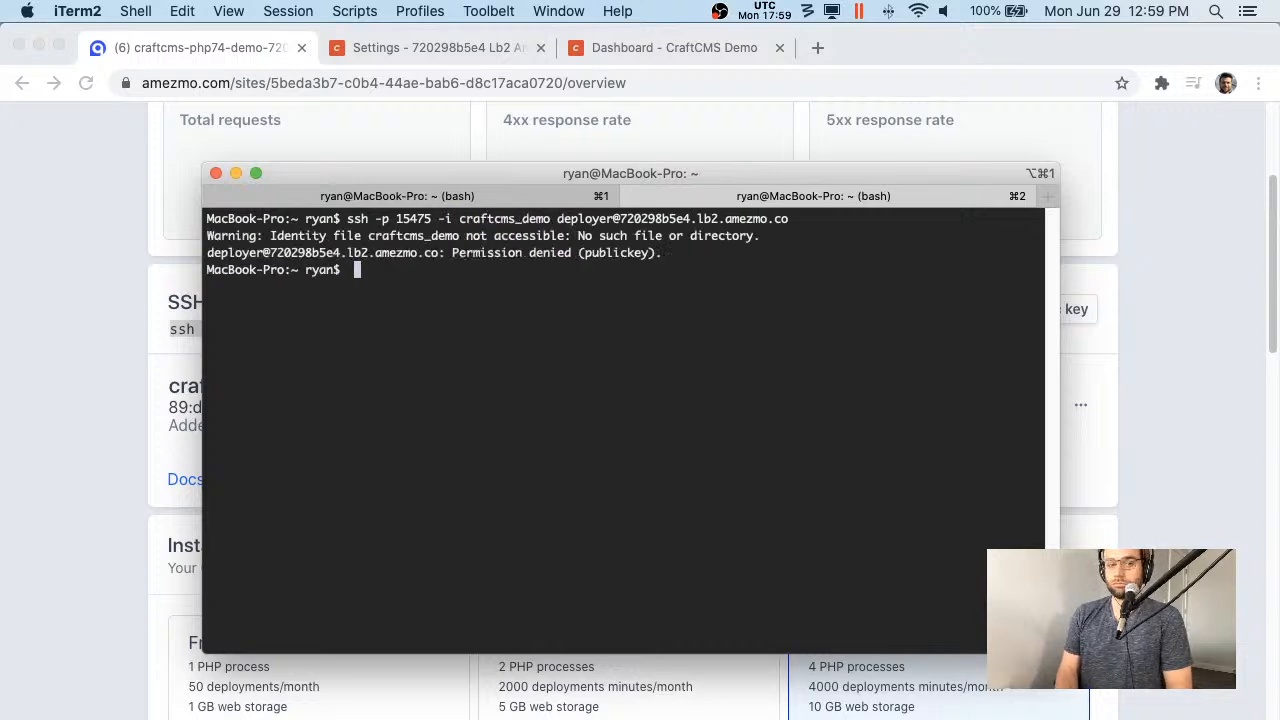
# - List the home folder with ls -la, then recall the ssh command to edit the key name
pyautogui.press('Up')
pyautogui.press('Left')
pyautogui.press('Left')
pyautogui.press('Left')
pyautogui.press('Left')
pyautogui.press('Left')
pyautogui.press('Left')
pyautogui.press('Left')
pyautogui.press('Left')
pyautogui.press('Left')
pyautogui.press('Left')
pyautogui.press('Left')
pyautogui.press('Left')
pyautogui.press('Left')
pyautogui.press('Left')
pyautogui.press('Left')
pyautogui.press('Left')
pyautogui.press('Left')
pyautogui.press('Left')
pyautogui.press('Left')
pyautogui.press('Left')
pyautogui.press('Left')
pyautogui.press('Left')
pyautogui.press('Left')
pyautogui.press('Left')
pyautogui.press('Left')
pyautogui.press('Left')
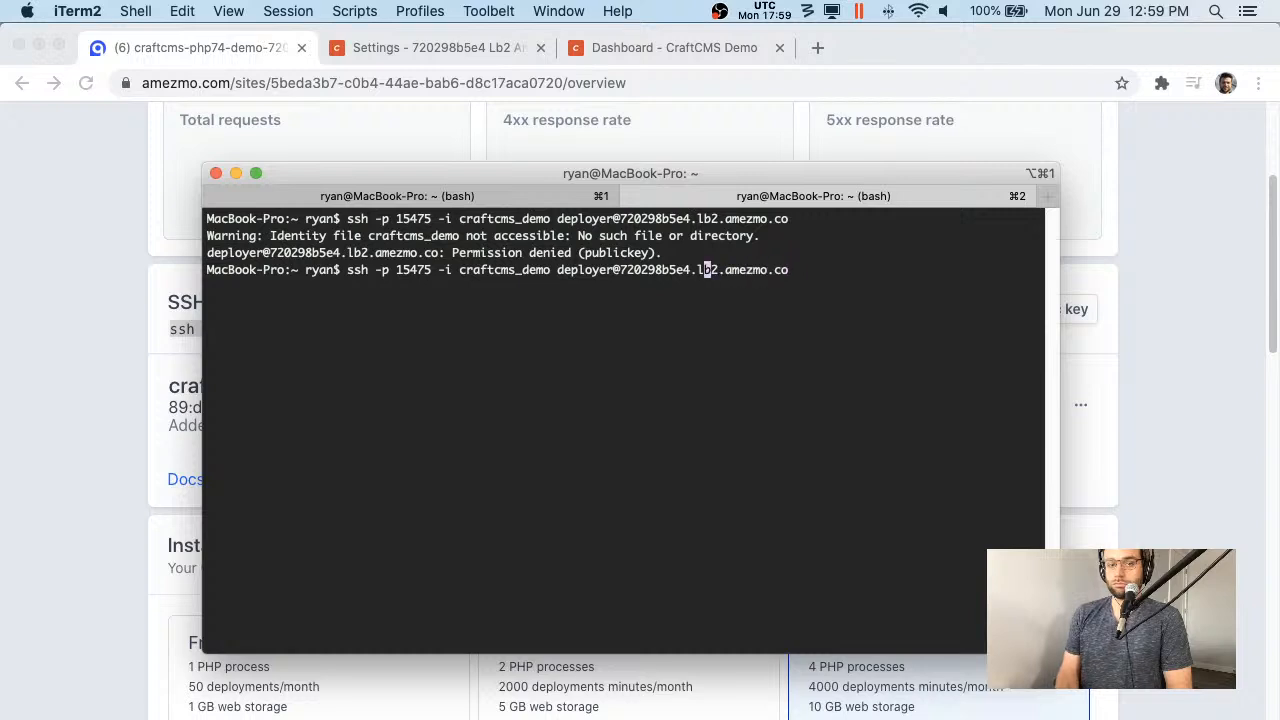
pyautogui.hotkey('ctrl', 'k')
pyautogui.hotkey('ctrl', 'u')
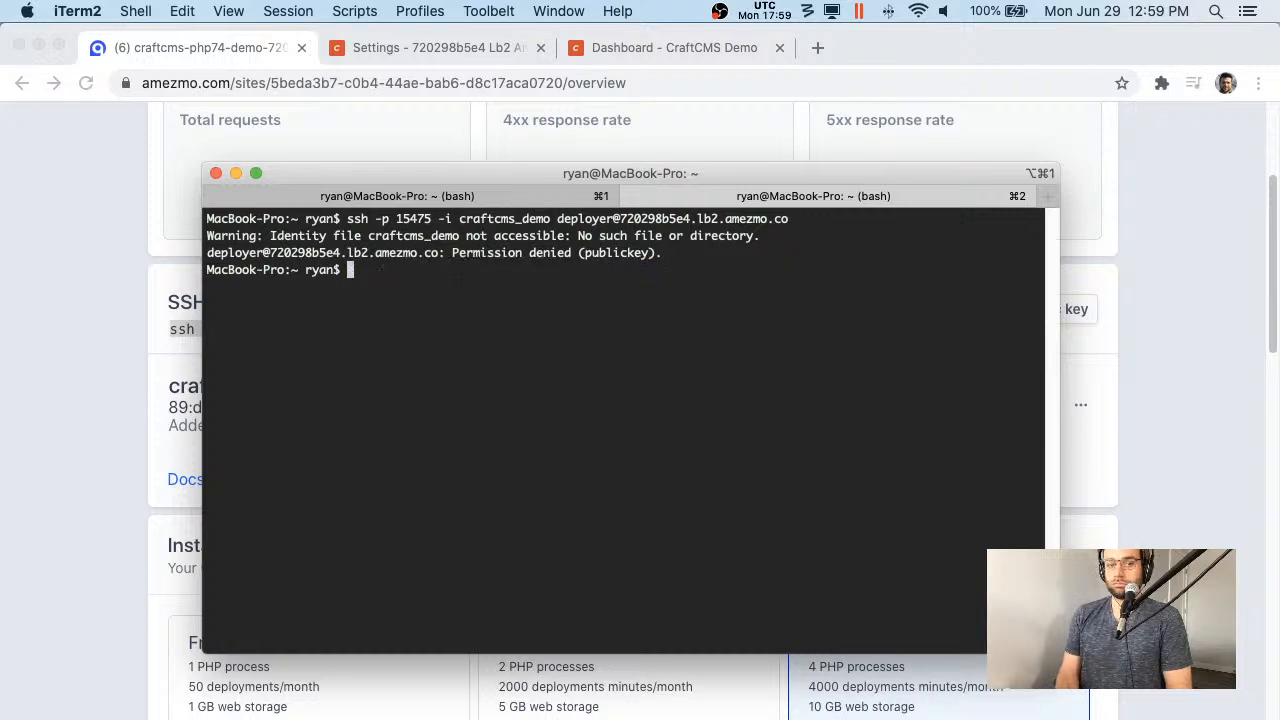
pyautogui.write('ls -la')
pyautogui.press('Return')
pyautogui.press('Up')
pyautogui.press('Up')
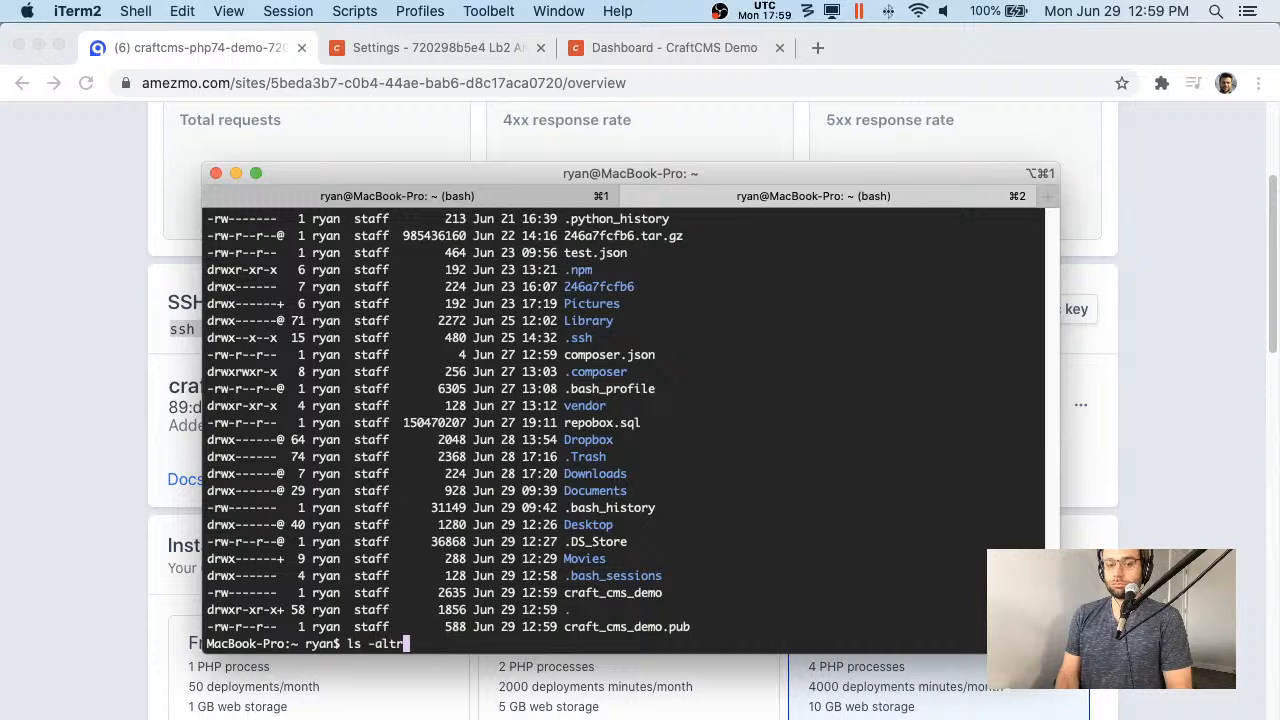
pyautogui.press('Left')
pyautogui.press('Left')
pyautogui.press('Left')
pyautogui.press('Left')
pyautogui.press('Left')
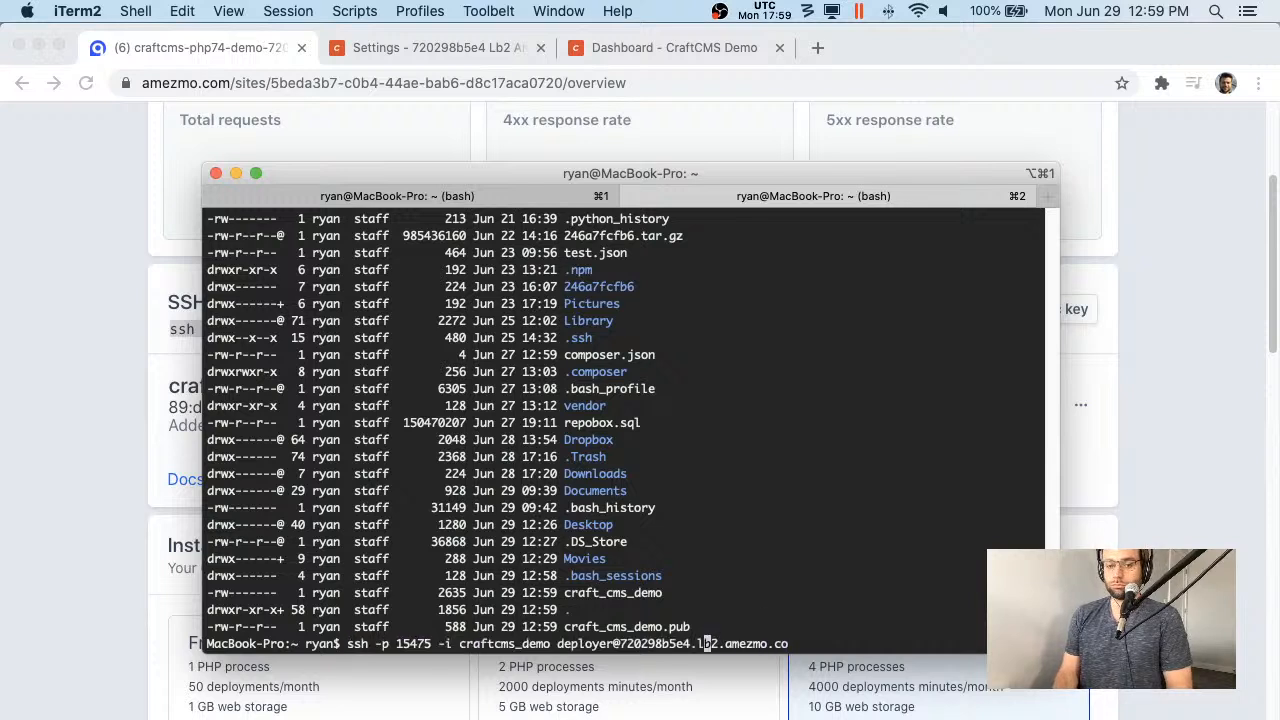
pyautogui.press('Left')
pyautogui.press('Left')
pyautogui.press('Left')
pyautogui.press('Left')
pyautogui.press('Left')
pyautogui.press('Left')
pyautogui.press('Left')
pyautogui.press('Left')
pyautogui.press('Left')
pyautogui.press('Left')
pyautogui.press('Left')
pyautogui.press('Left')
pyautogui.press('Left')
pyautogui.press('Left')
pyautogui.press('Left')
pyautogui.press('Left')
pyautogui.press('Left')
pyautogui.press('Left')
pyautogui.press('Left')
pyautogui.press('Left')
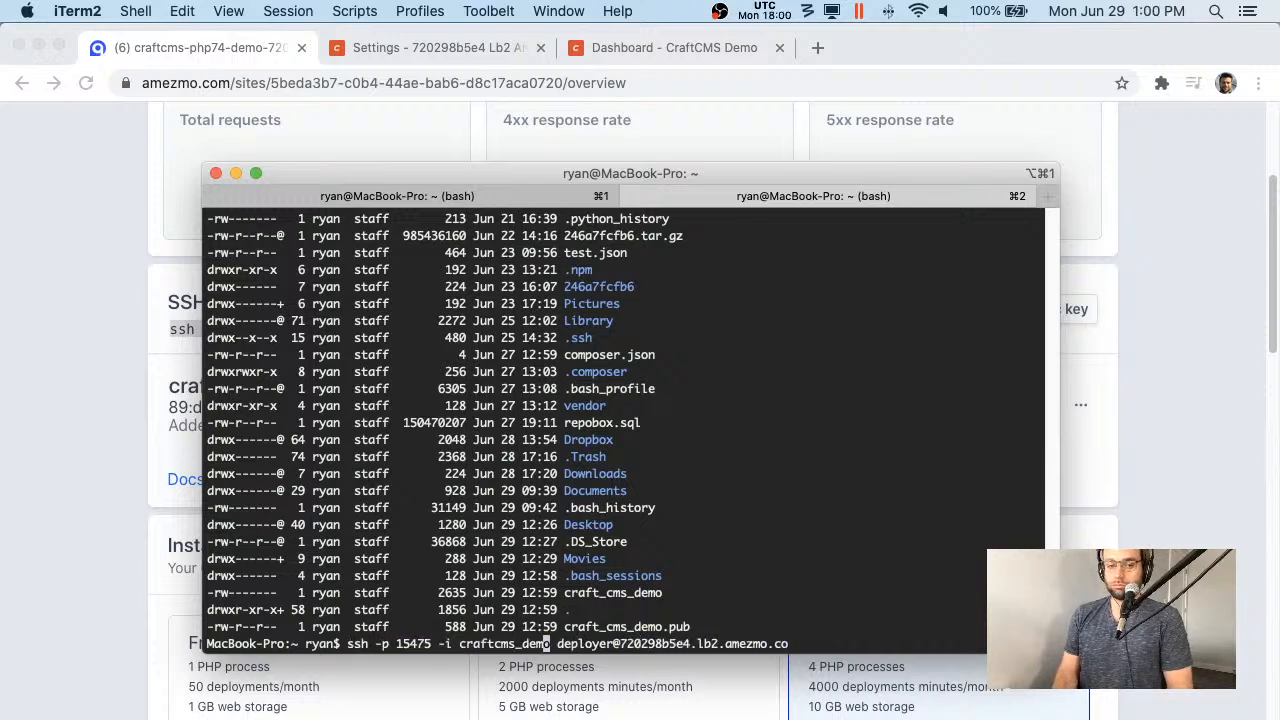
pyautogui.press('Left')
pyautogui.press('Left')
pyautogui.press('Left')
pyautogui.press('Left')
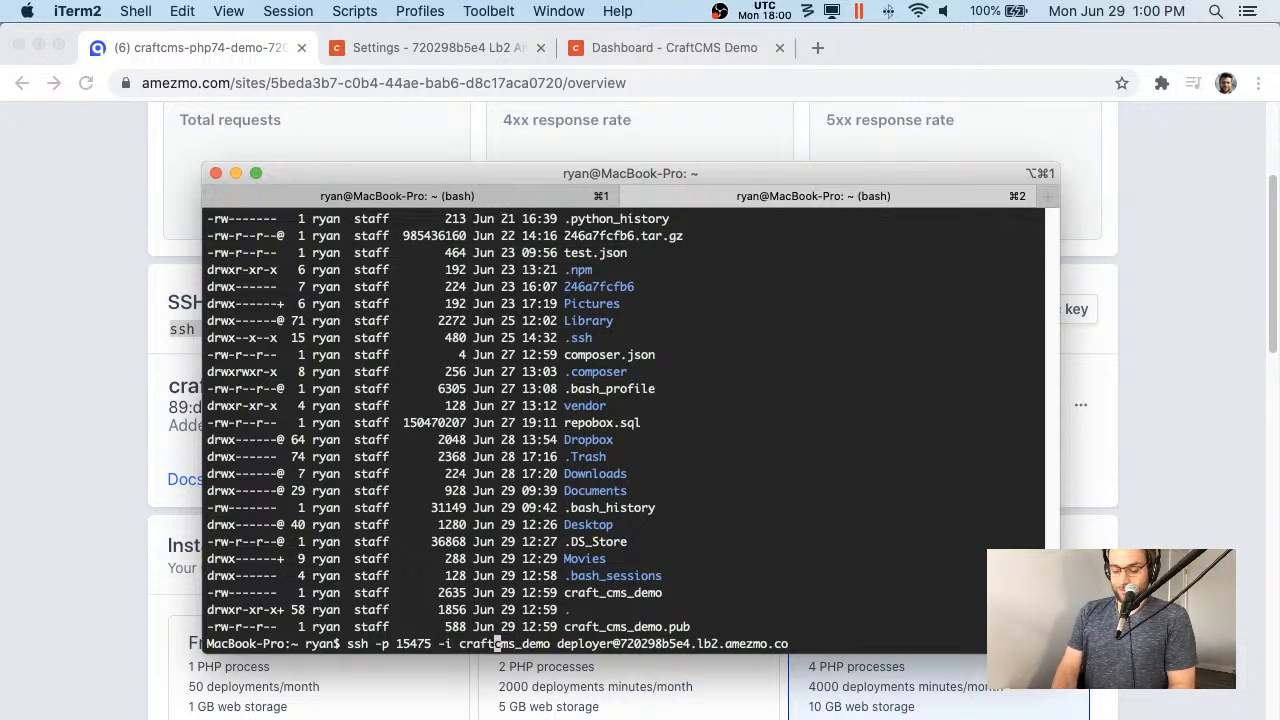
# - Complete the ssh login with the craft_cms_demo key and start a bash shell on the server
pyautogui.write('_')
pyautogui.press('Return')
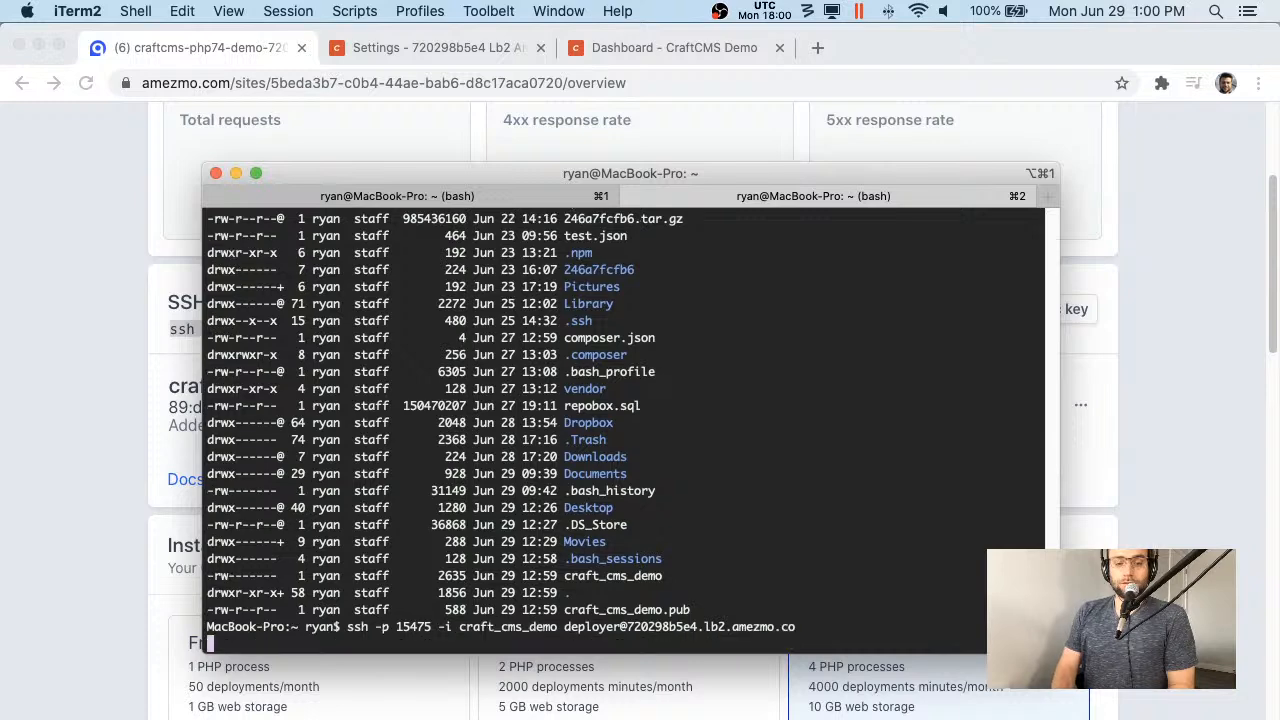
pyautogui.hotkey('ctrl', 'l')
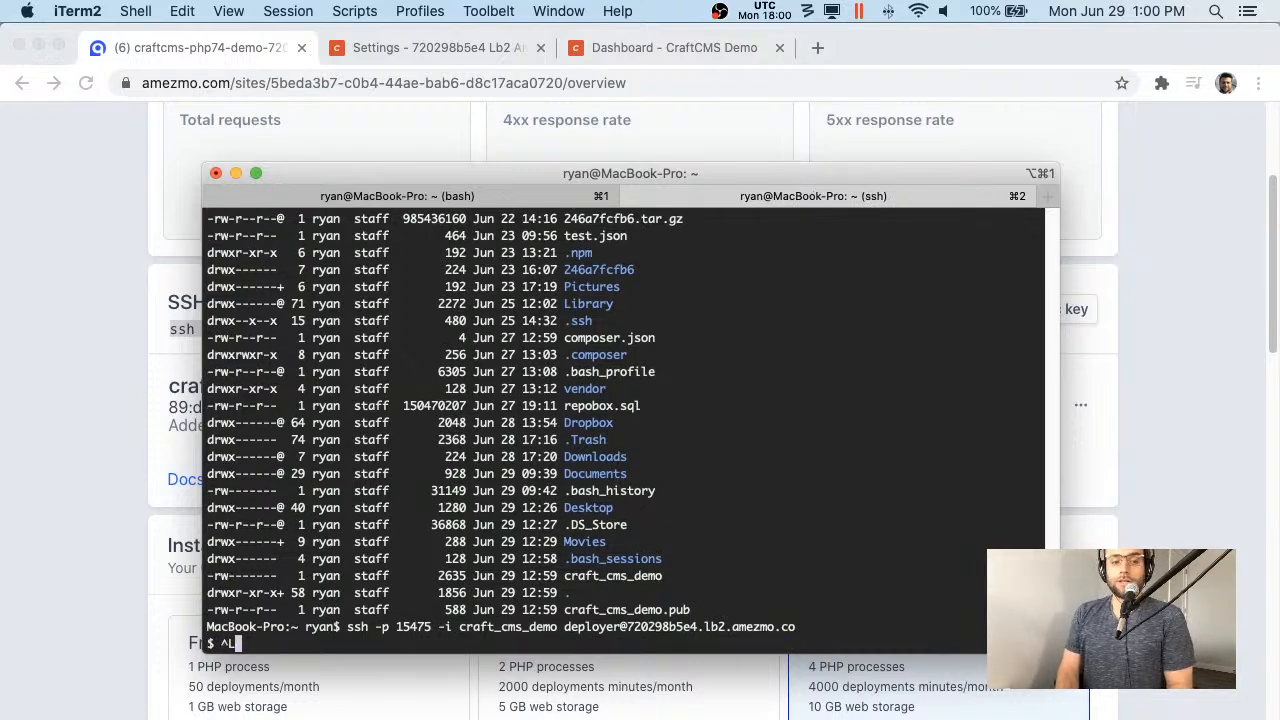
pyautogui.press('BackSpace')
pyautogui.write('bash')
pyautogui.press('Return')
# - List the remote home folder with ls -l and print the full PHP configuration with php -i
pyautogui.write('cd /')
pyautogui.press('BackSpace')
pyautogui.press('BackSpace')
pyautogui.press('BackSpace')
pyautogui.press('BackSpace')
pyautogui.write('ls -l')
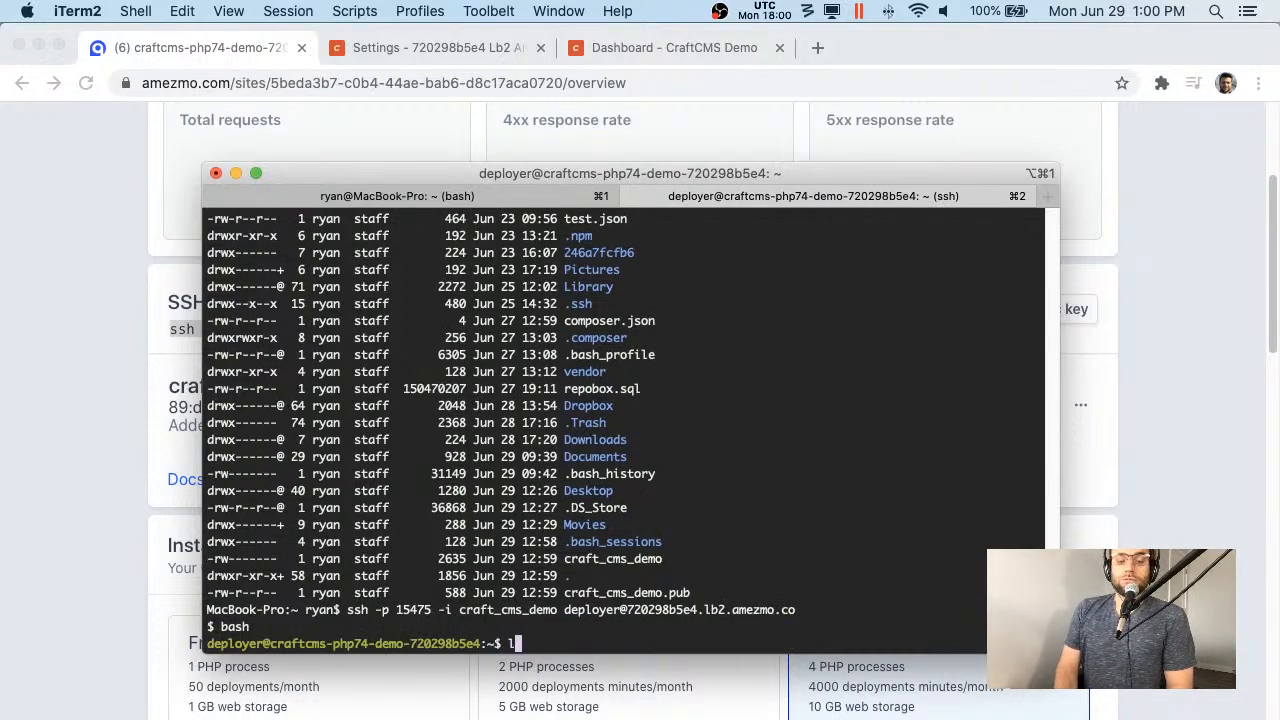
pyautogui.press('Return')
pyautogui.write('php -i')
pyautogui.press('Return')
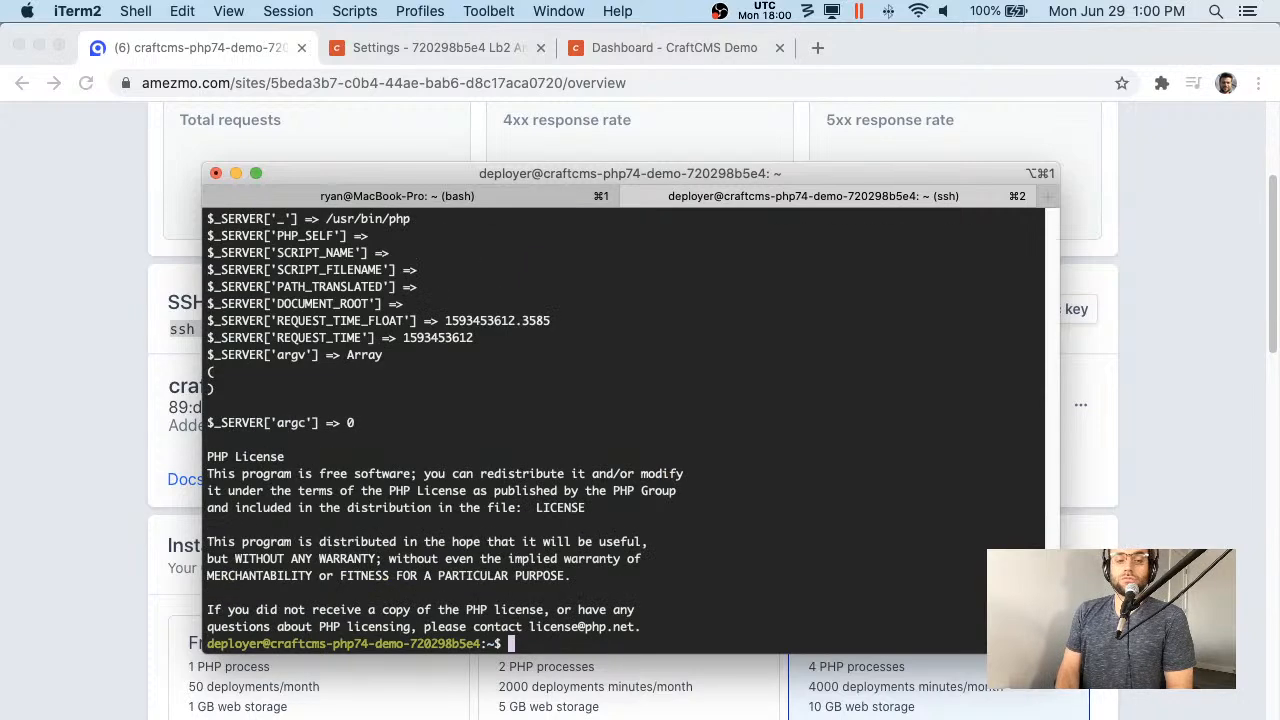
pyautogui.hotkey('ctrl', 'l')
# - Try launching php7.4, then run php 7.2 --help
pyautogui.write('php --')
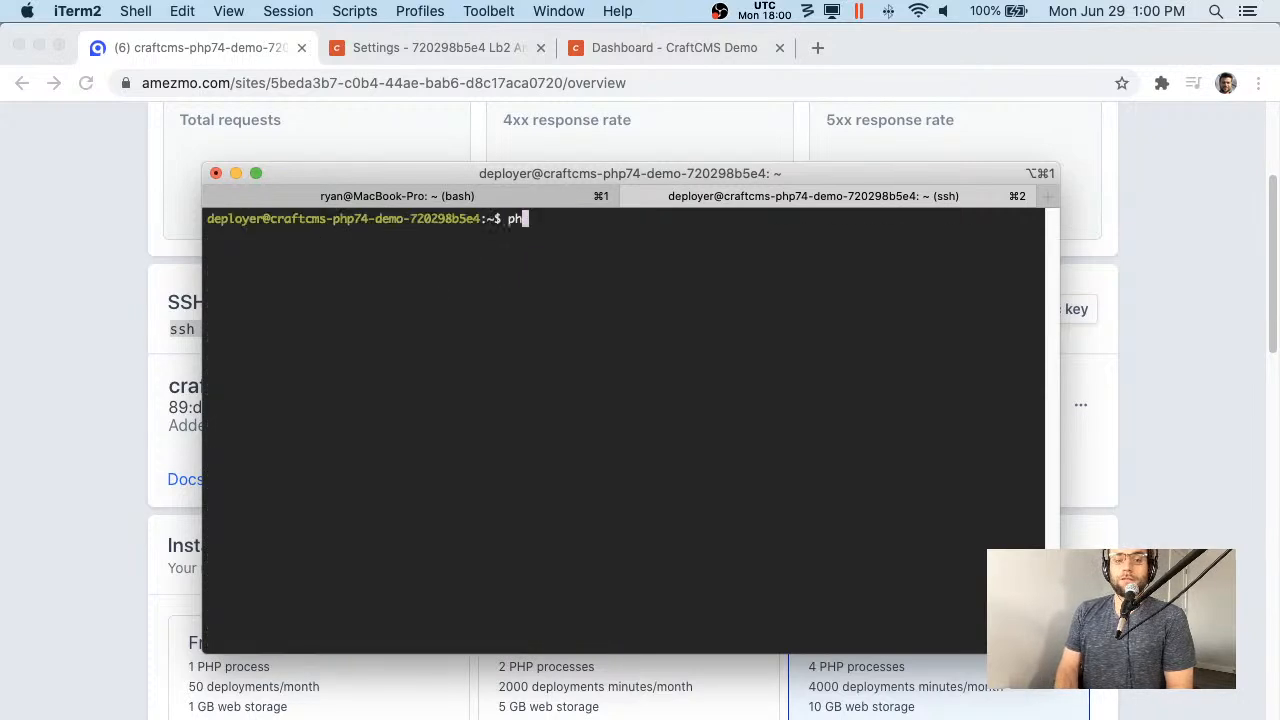
pyautogui.press('BackSpace')
pyautogui.press('BackSpace')
pyautogui.press('BackSpace')
pyautogui.write('7.4')
pyautogui.press('Return')
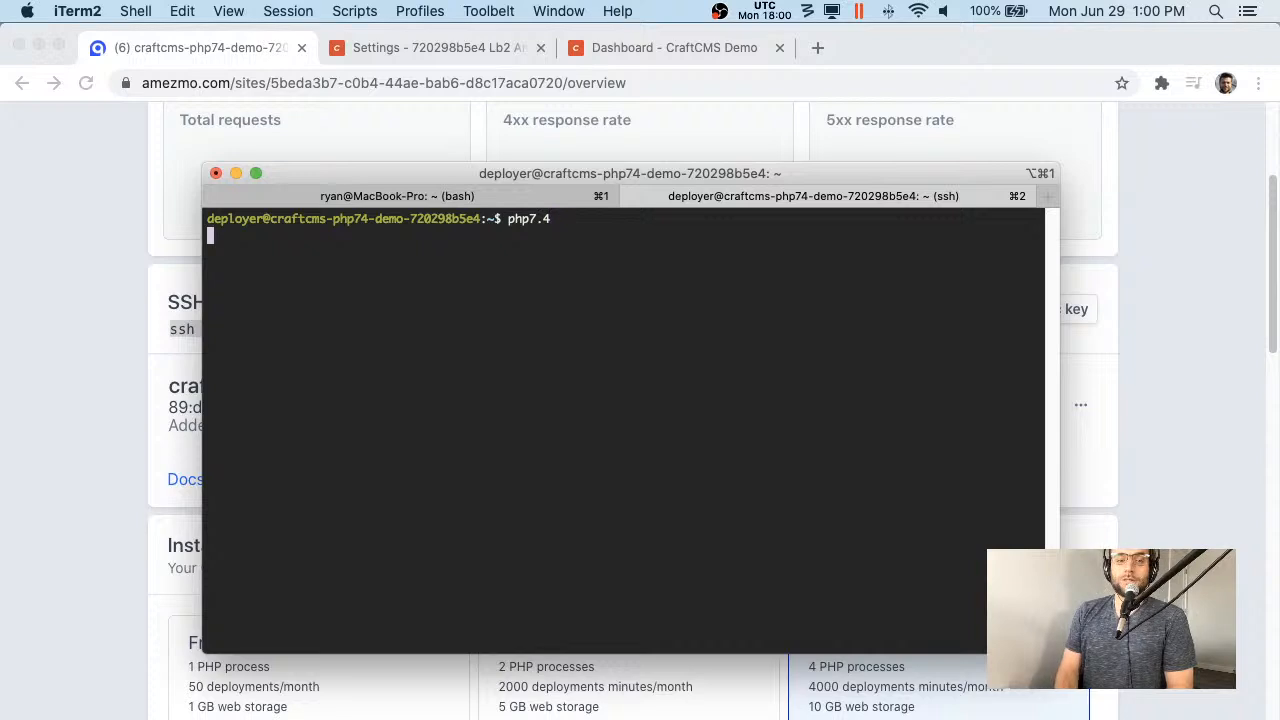
pyautogui.hotkey('ctrl', 'c')
pyautogui.write('php 7.4')
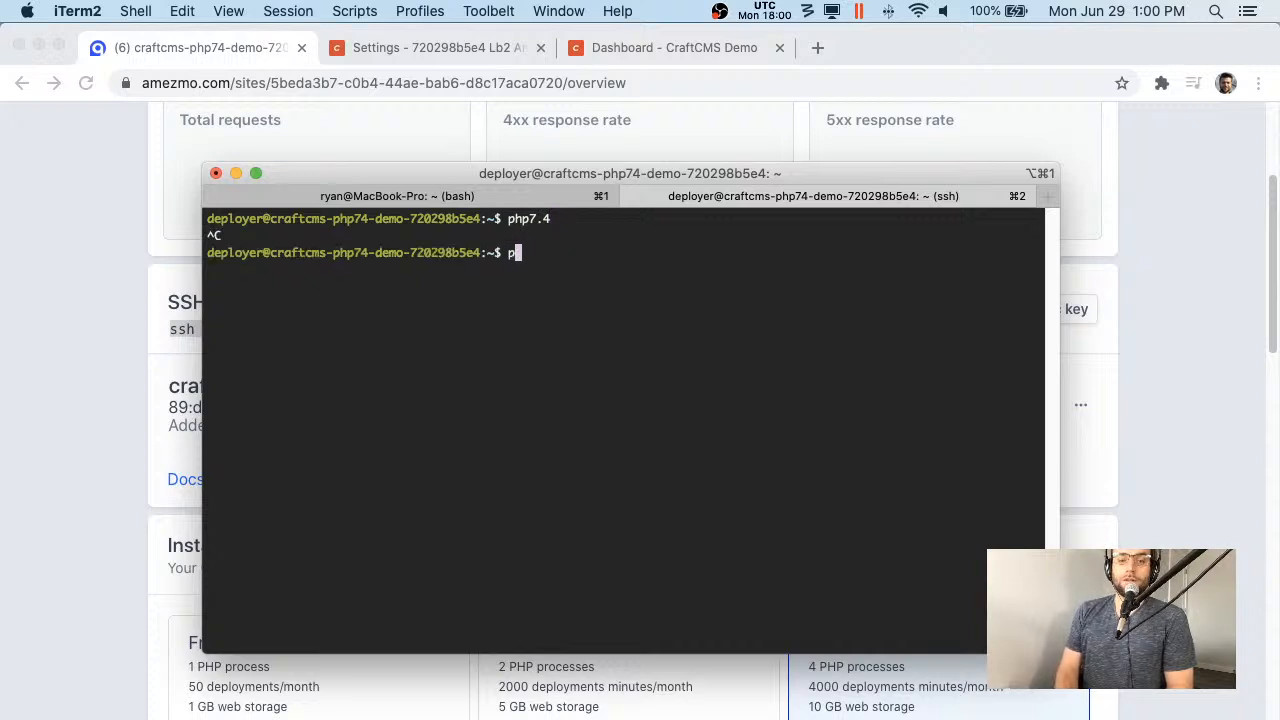
pyautogui.write('hp 7.2 --help')
pyautogui.press('Return')
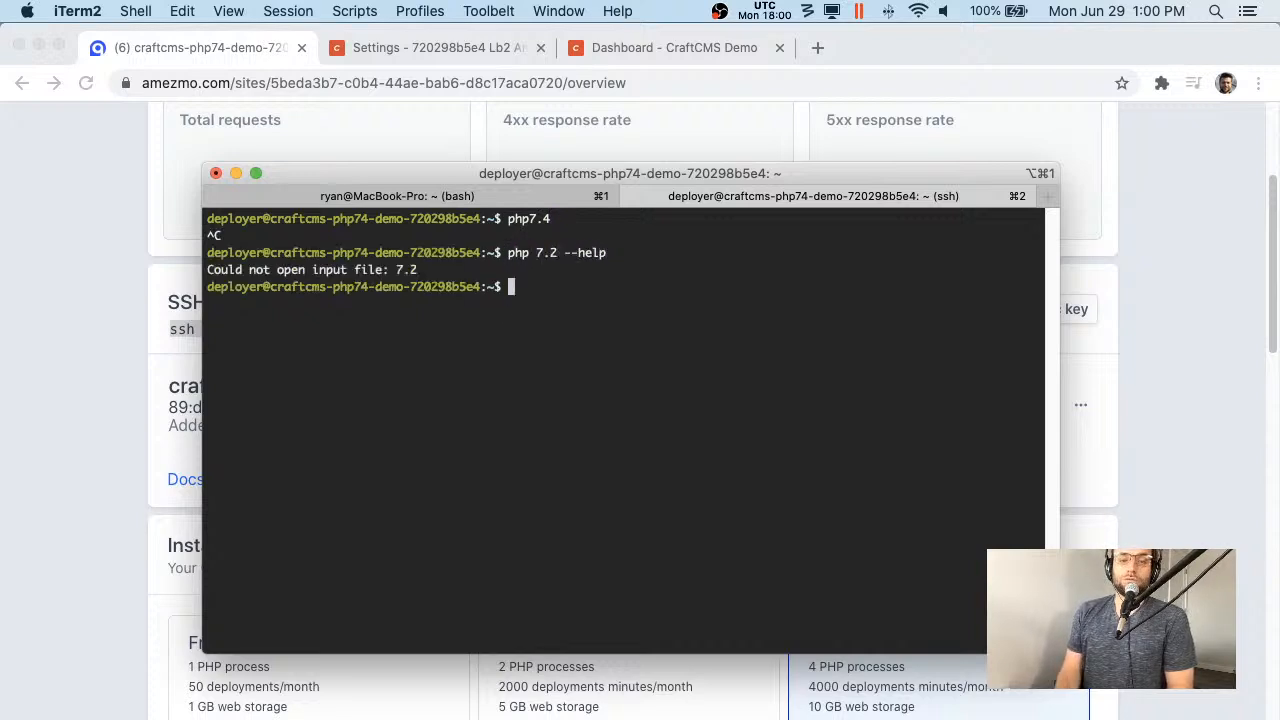
# - Show PHP 7.2's command-line help with php7.2 -h and clear the screen
pyautogui.press('Up')
pyautogui.press('BackSpace')
pyautogui.press('BackSpace')
pyautogui.press('BackSpace')
pyautogui.press('BackSpace')
pyautogui.press('BackSpace')
pyautogui.press('BackSpace')
pyautogui.press('BackSpace')
pyautogui.press('BackSpace')
pyautogui.press('BackSpace')
pyautogui.press('BackSpace')
pyautogui.press('BackSpace')
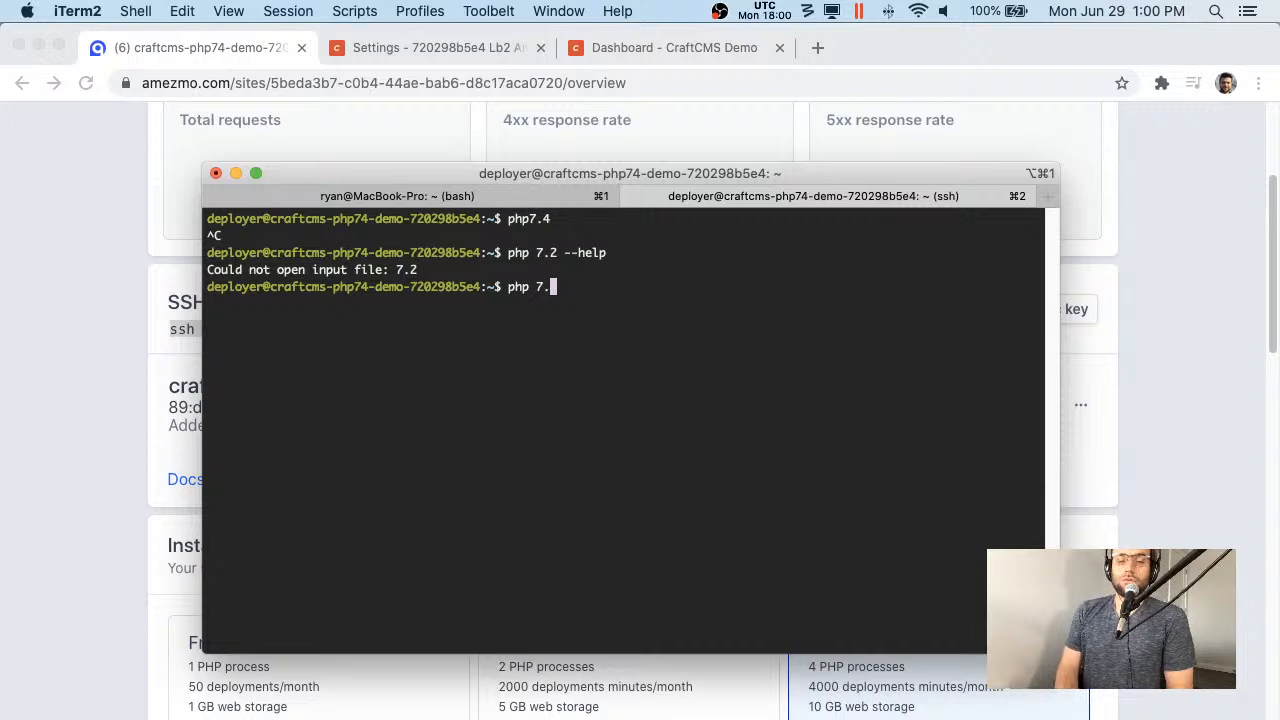
pyautogui.write('7.2')
pyautogui.press('Return')
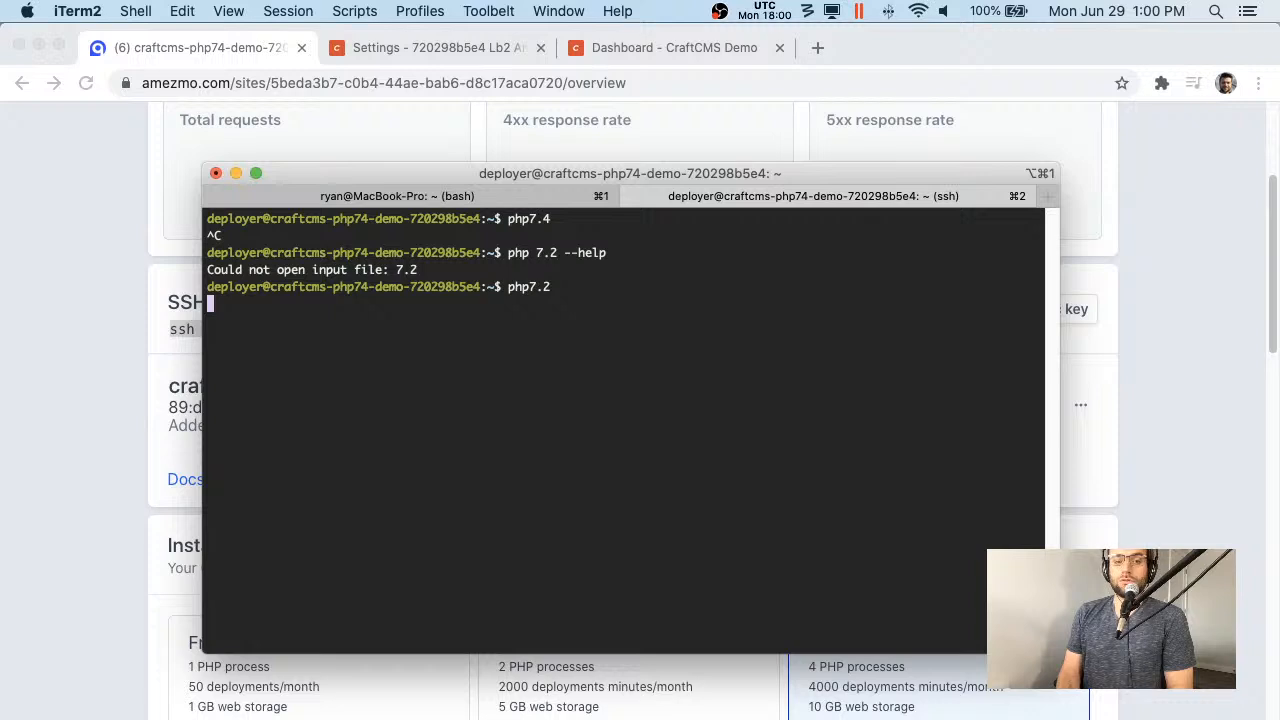
pyautogui.hotkey('ctrl', 'c')
pyautogui.press('Up')
pyautogui.press('BackSpace')
pyautogui.press('BackSpace')
pyautogui.write('.2 -h')
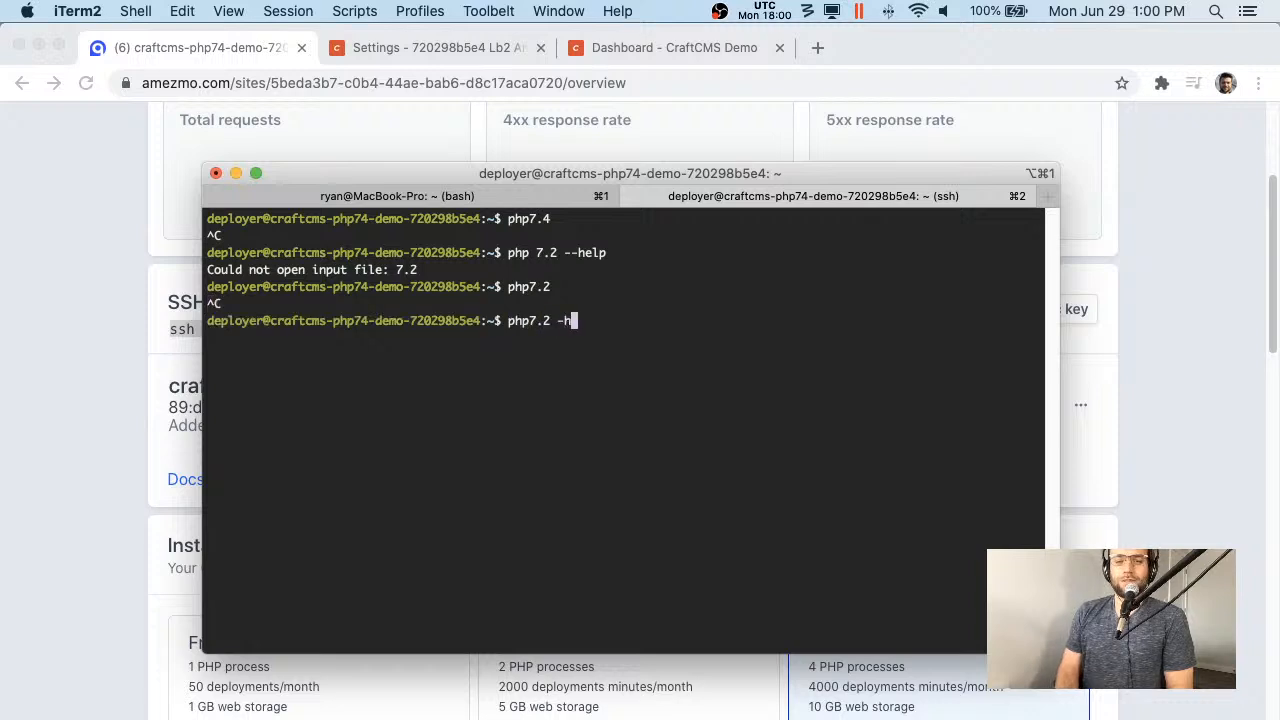
pyautogui.press('Return')
pyautogui.hotkey('ctrl', 'l')
pyautogui.write('ph')
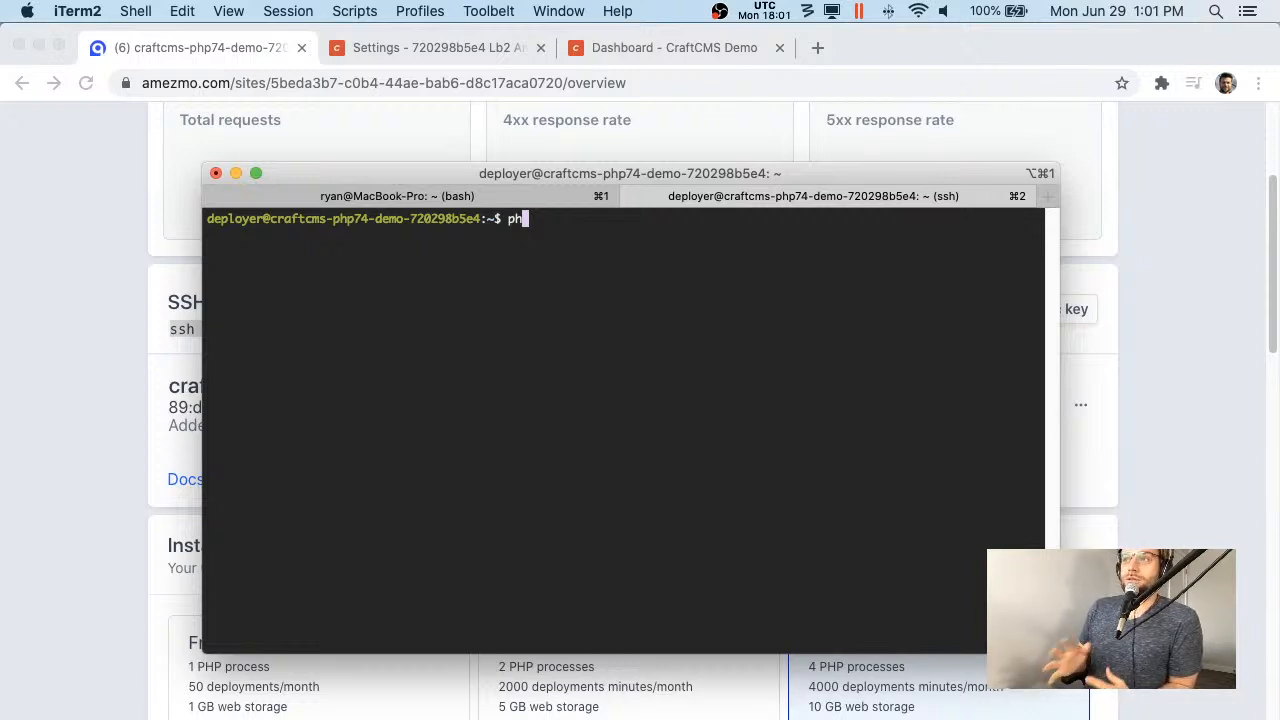
# - Run php -i and php --help, then return to the instance overview in Chrome
pyautogui.press('BackSpace')
pyautogui.press('BackSpace')
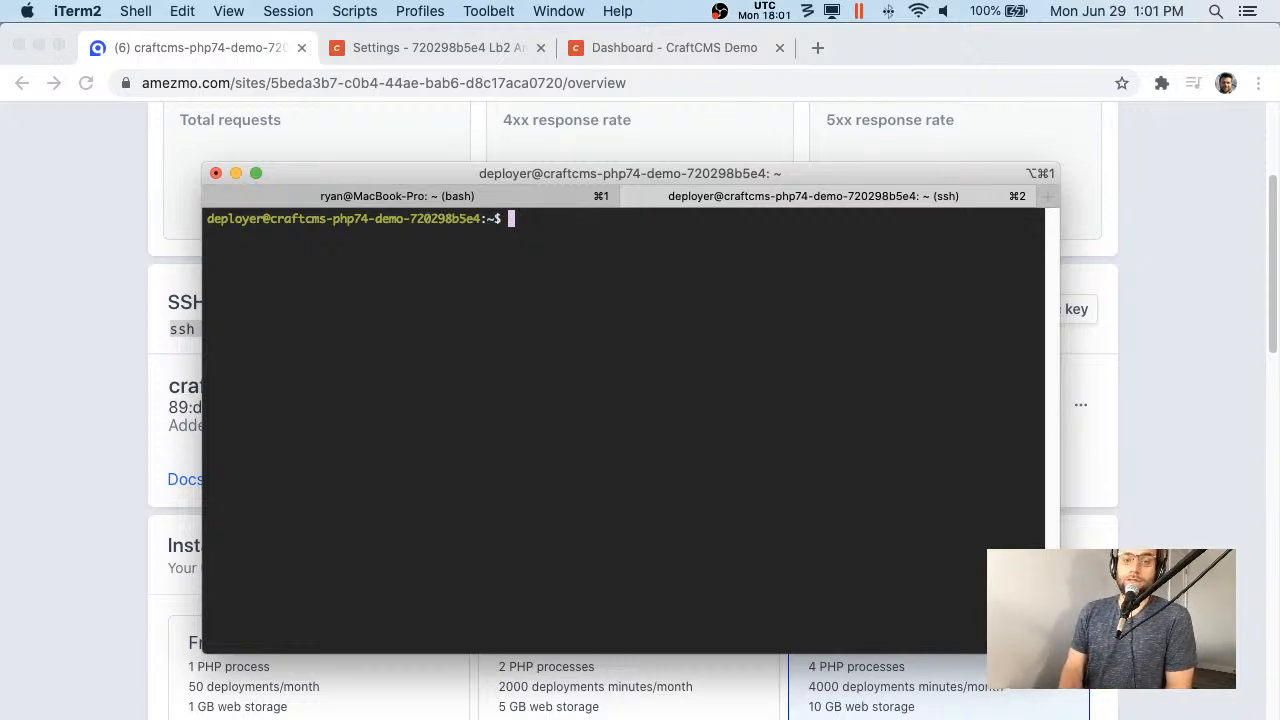
pyautogui.write('php -i')
pyautogui.press('Return')
pyautogui.write('php --help')
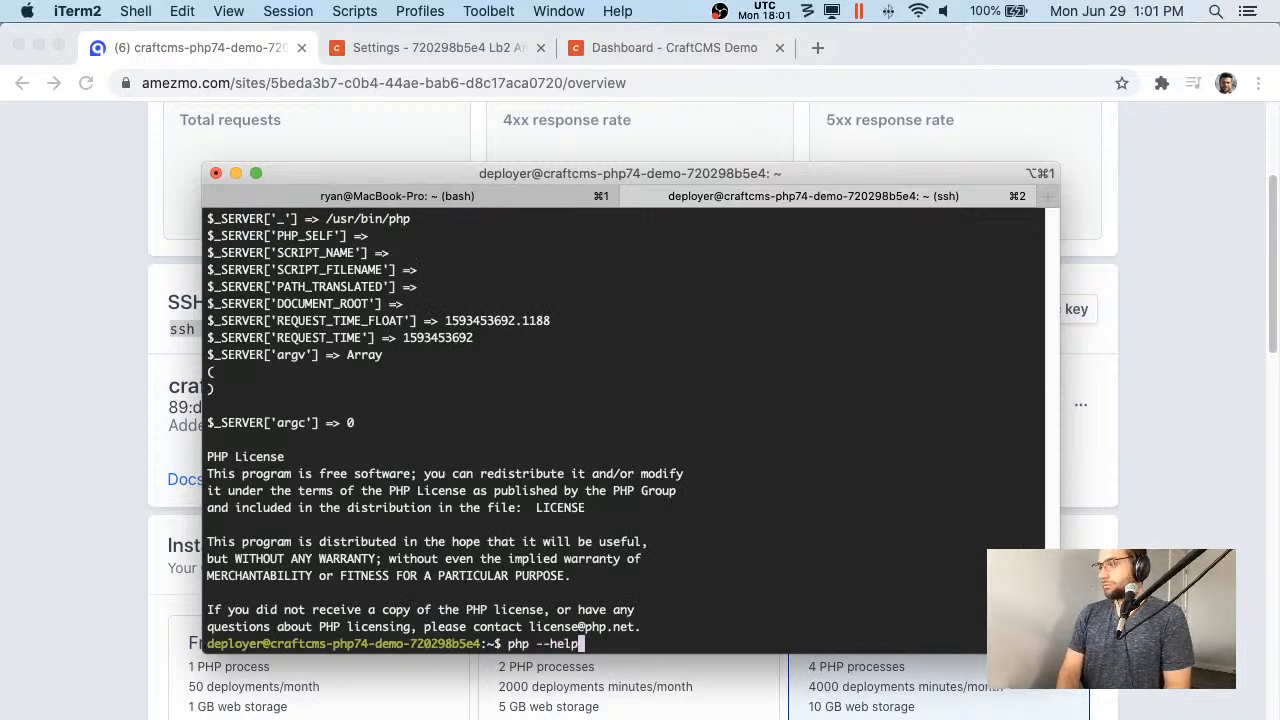
pyautogui.press('Return')
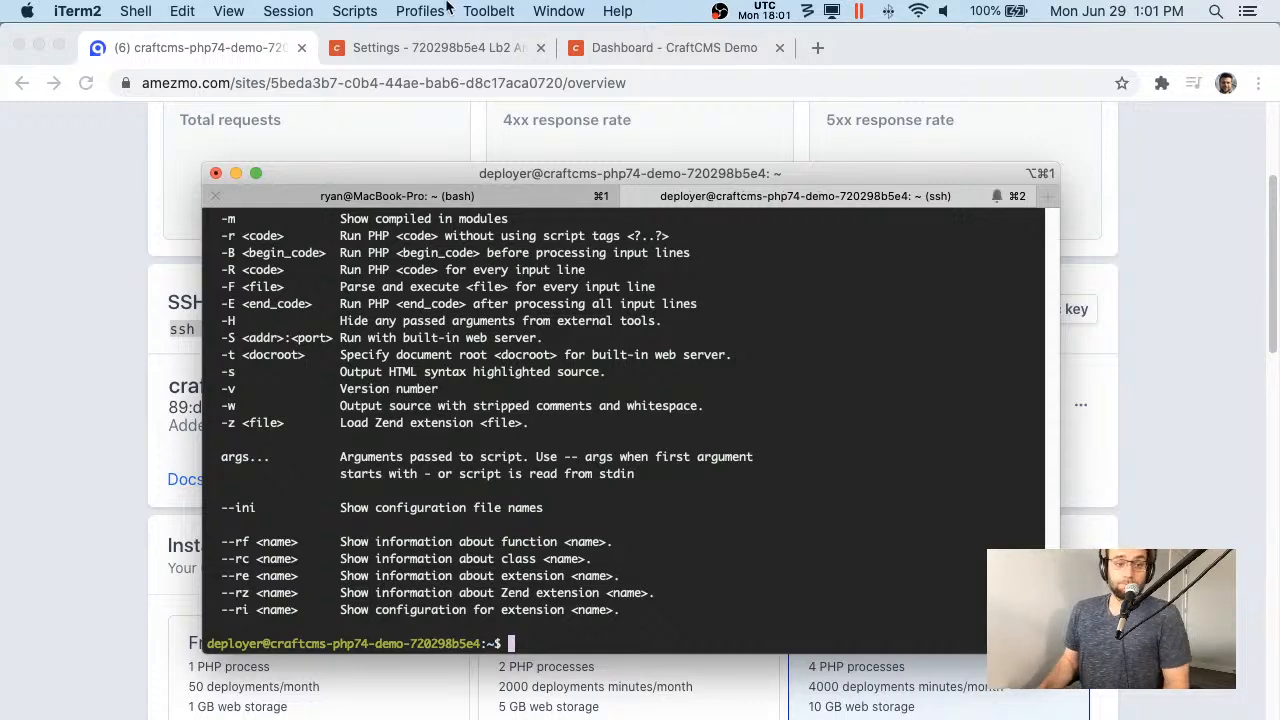
pyautogui.click(17, 229)
pyautogui.scroll(5, 17, 229)
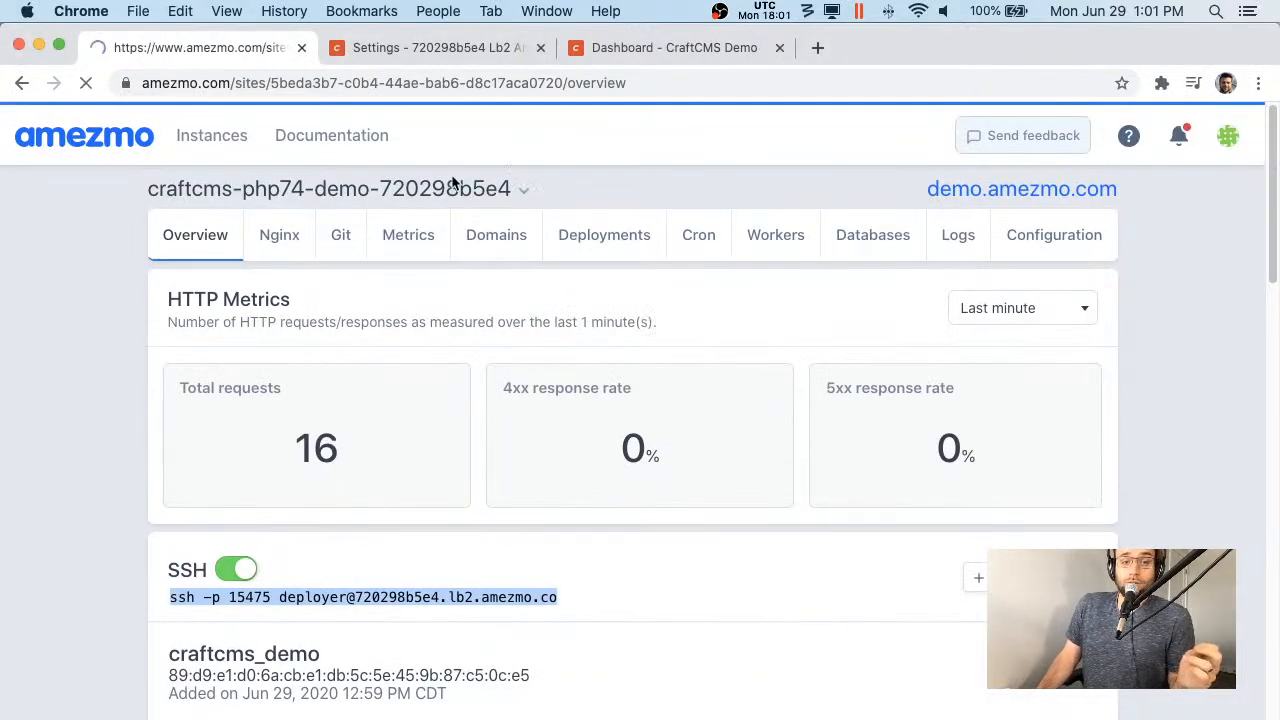
# - Start a new instance named phptest with the domain test.amezmo.com
pyautogui.click(400, 190)
pyautogui.click(323, 277)
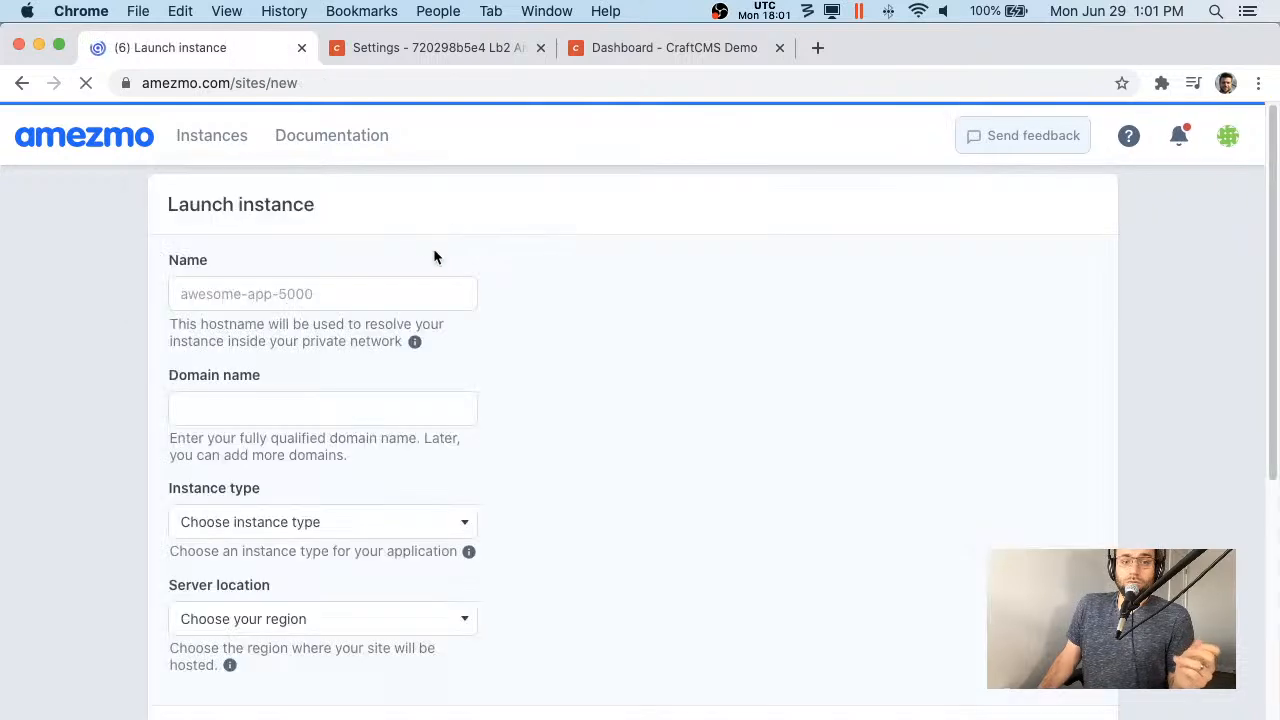
pyautogui.click(357, 288)
pyautogui.write('phptest')
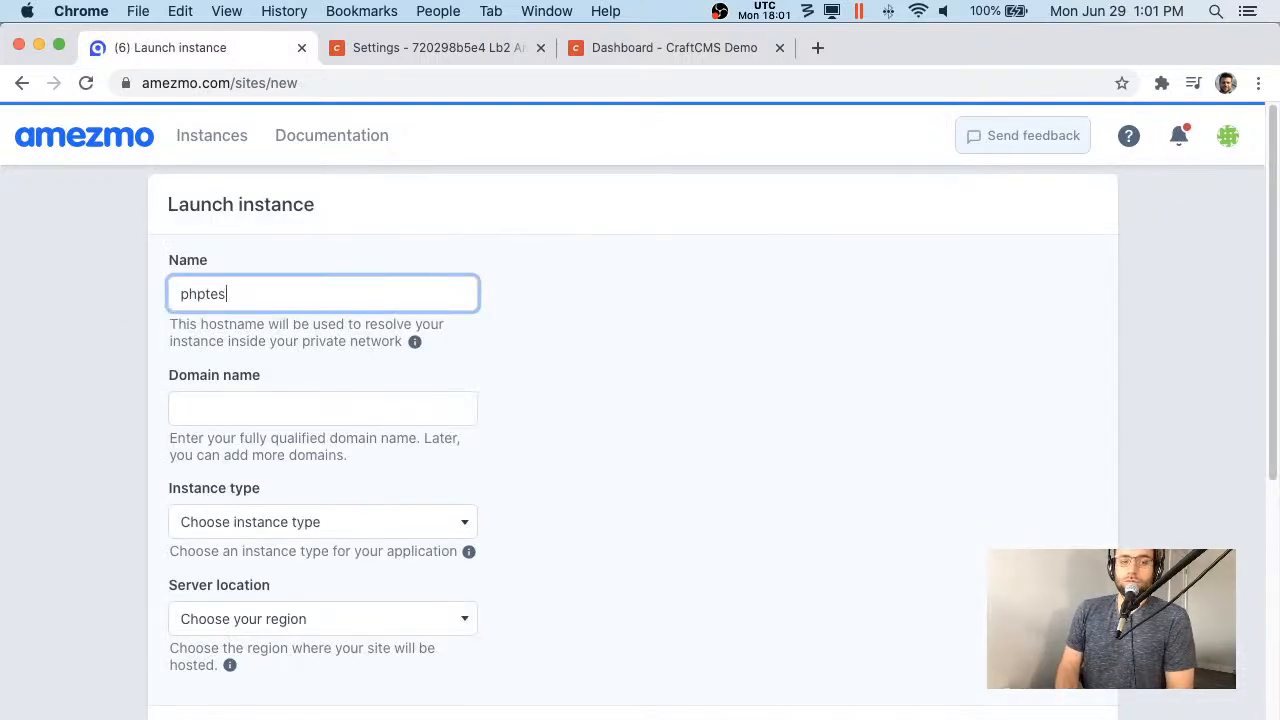
pyautogui.press('Tab')
pyautogui.write('phptest')
pyautogui.press('BackSpace')
pyautogui.press('BackSpace')
pyautogui.press('BackSpace')
pyautogui.press('BackSpace')
pyautogui.press('BackSpace')
pyautogui.press('BackSpace')
pyautogui.press('BackSpace')
pyautogui.write('demo')
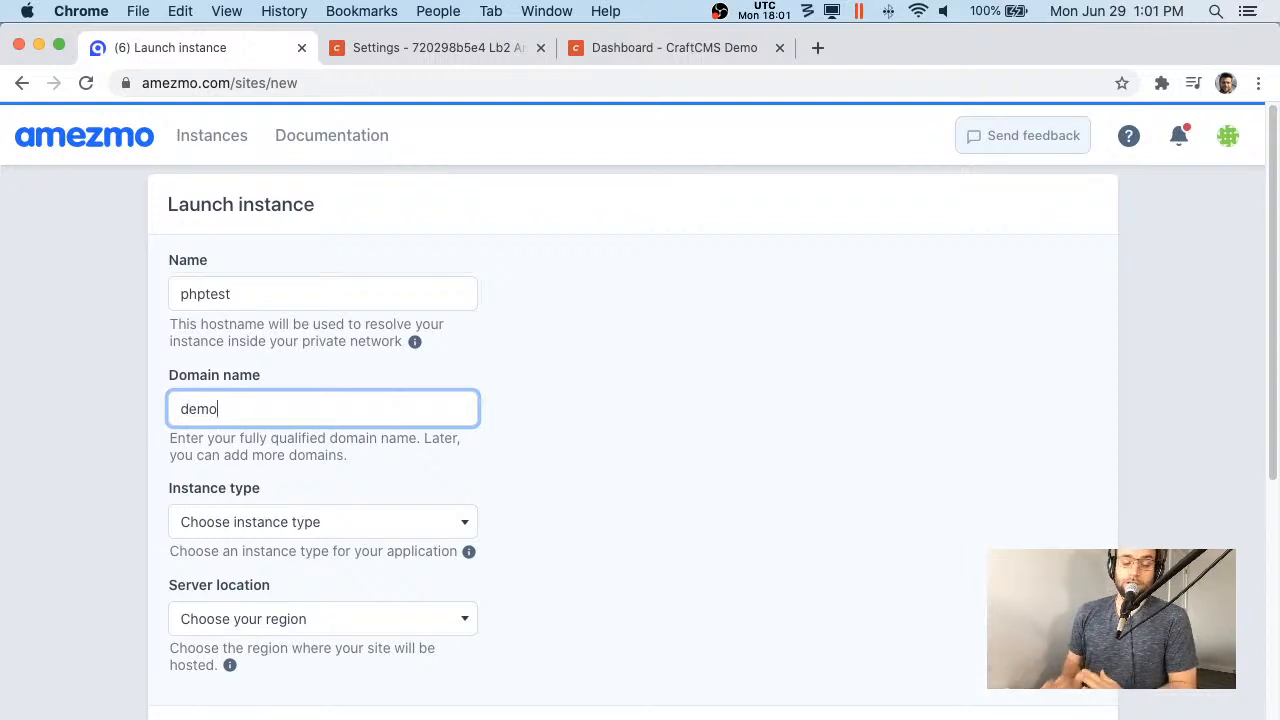
pyautogui.write('.amezmo')
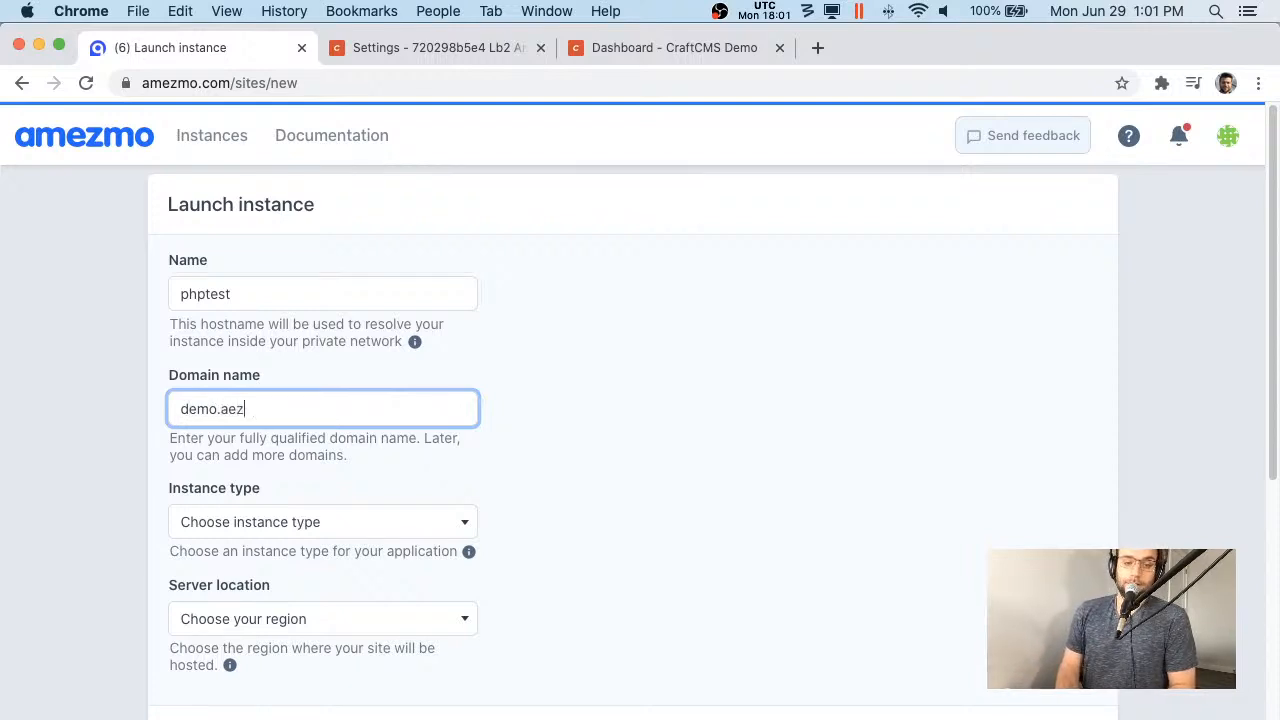
pyautogui.press('super+a')
pyautogui.press('BackSpace')
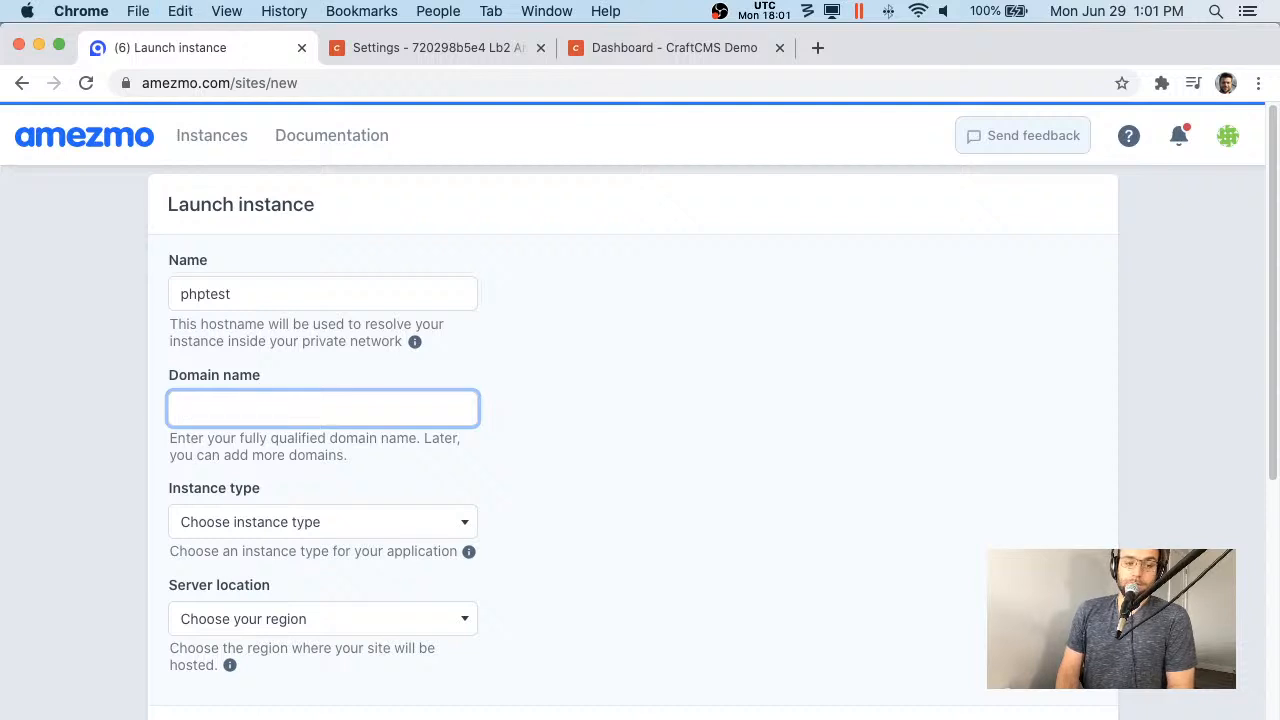
pyautogui.write('test.amezmo.com')
# - Choose the Free instance type hosted in the Free Tier Region
pyautogui.press('Tab')
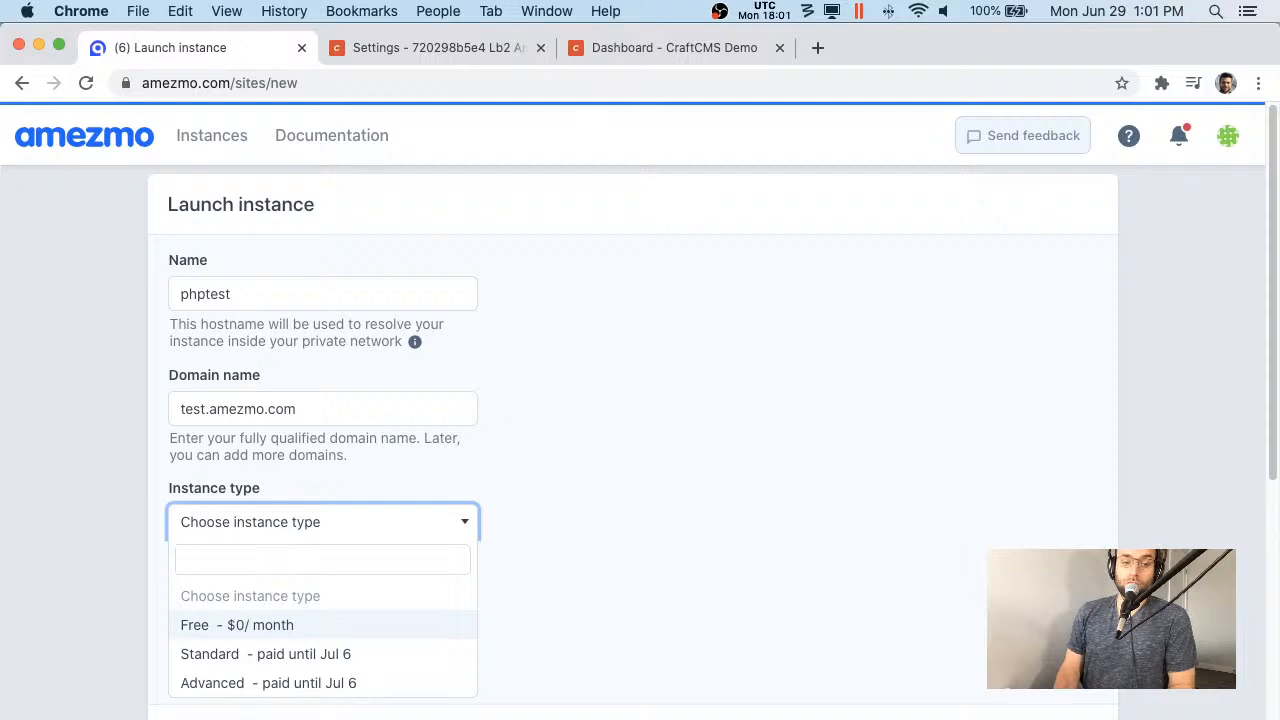
pyautogui.press('Return')
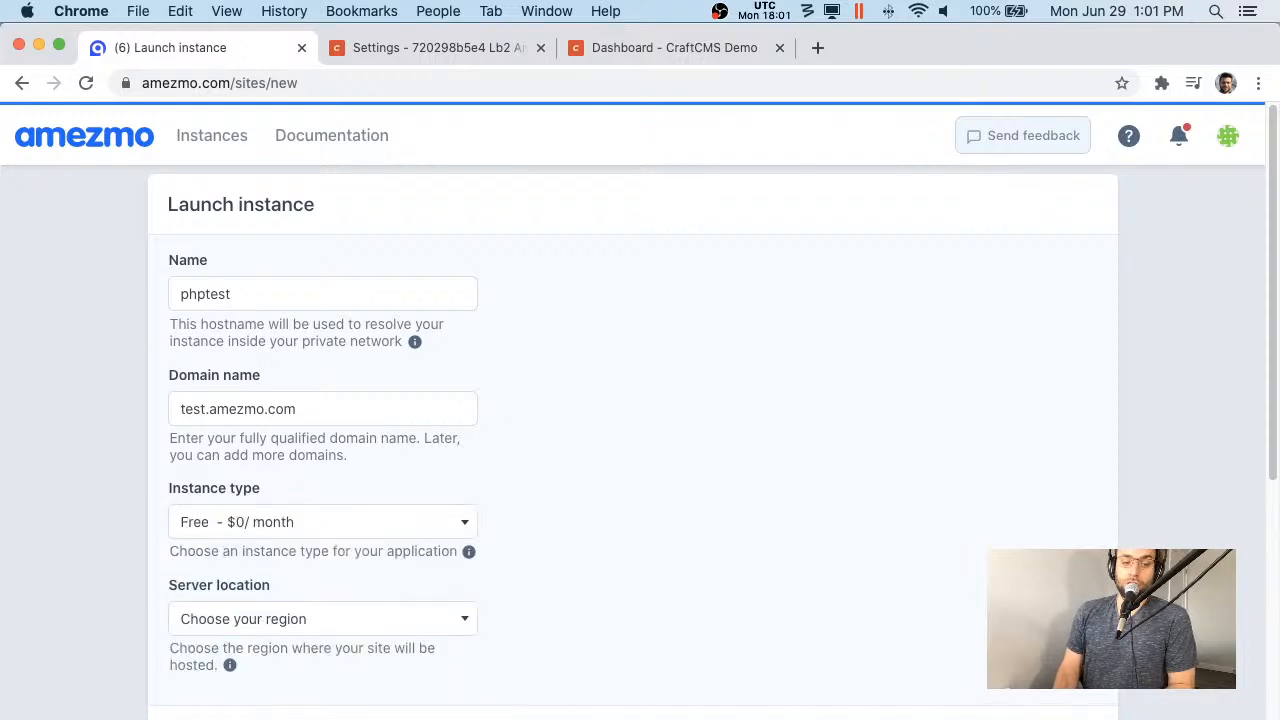
pyautogui.click(314, 621)
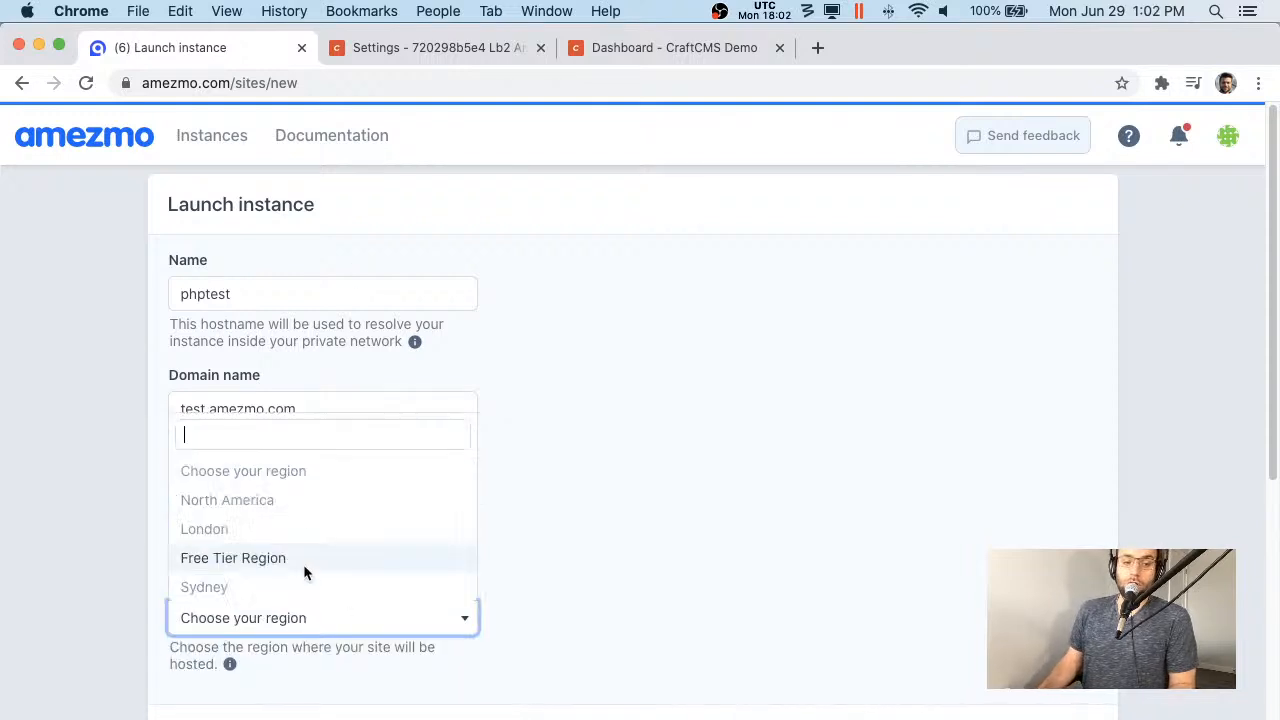
pyautogui.click(296, 552)
pyautogui.click(1000, 712)
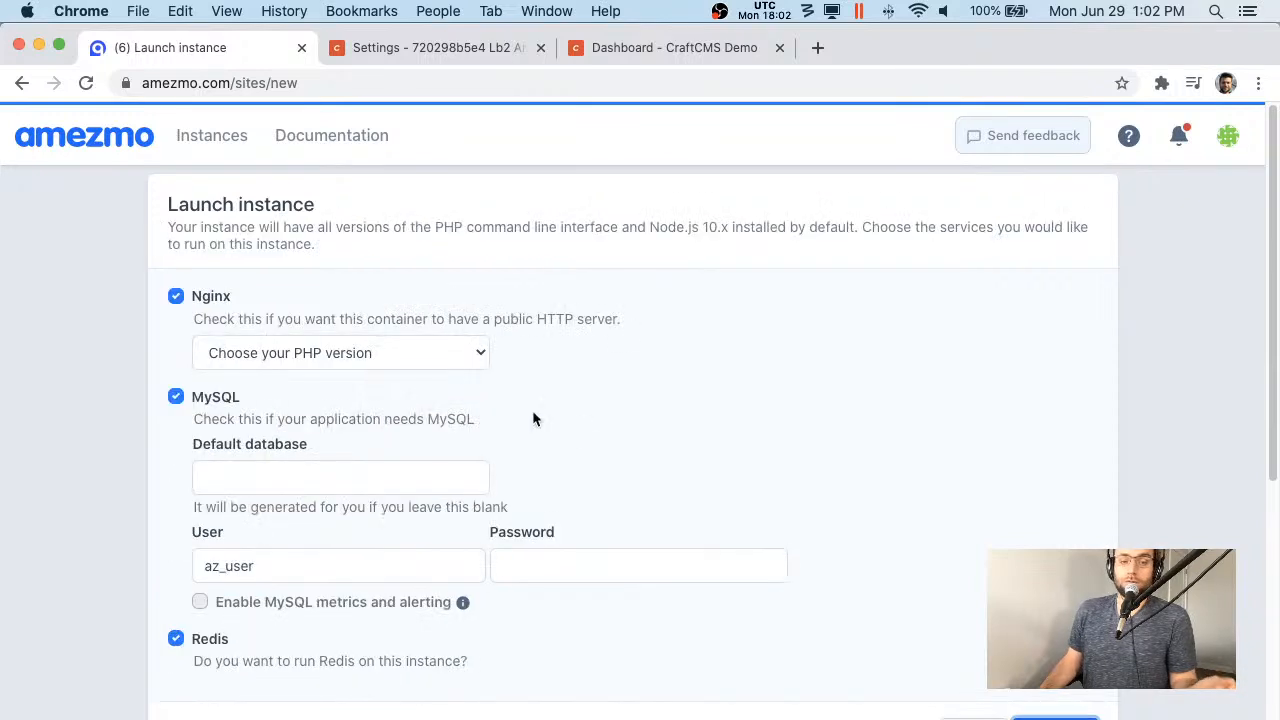
# - Select PHP 7.4, leave MySQL and Redis off, and launch the instance
pyautogui.click(321, 352)
pyautogui.click(258, 468)
pyautogui.click(178, 397)
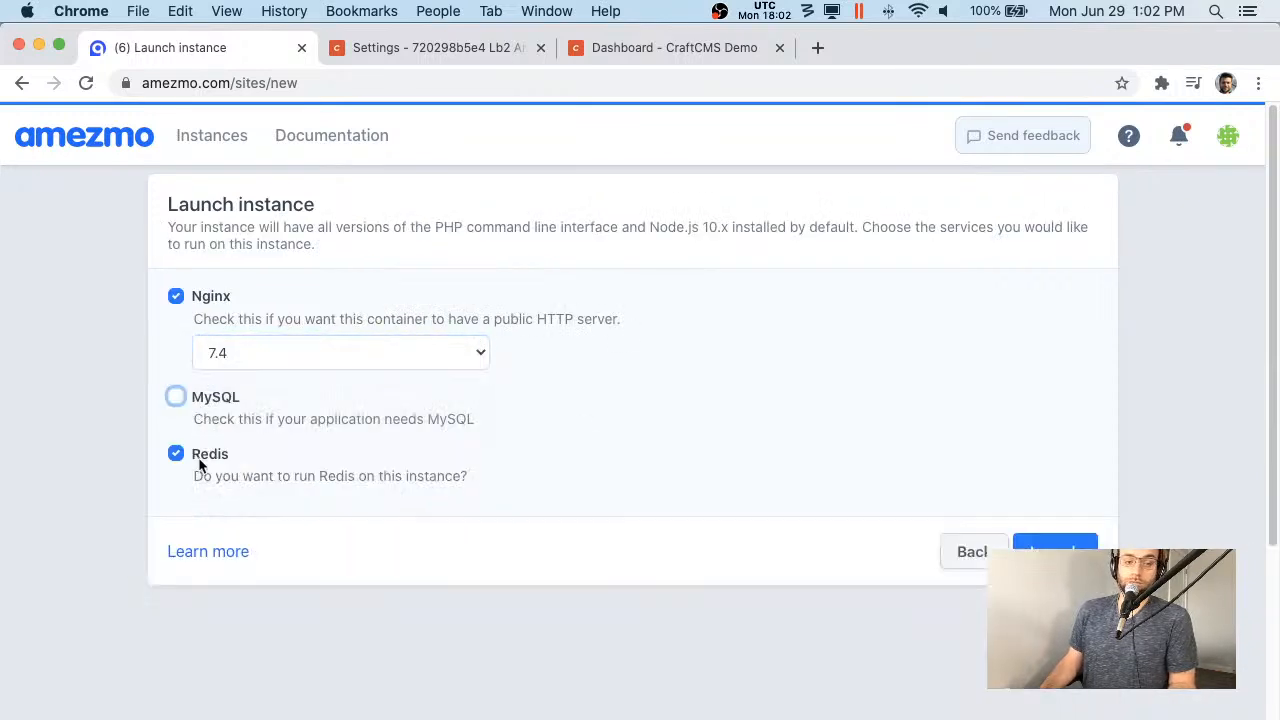
pyautogui.click(176, 453)
pyautogui.click(1030, 550)
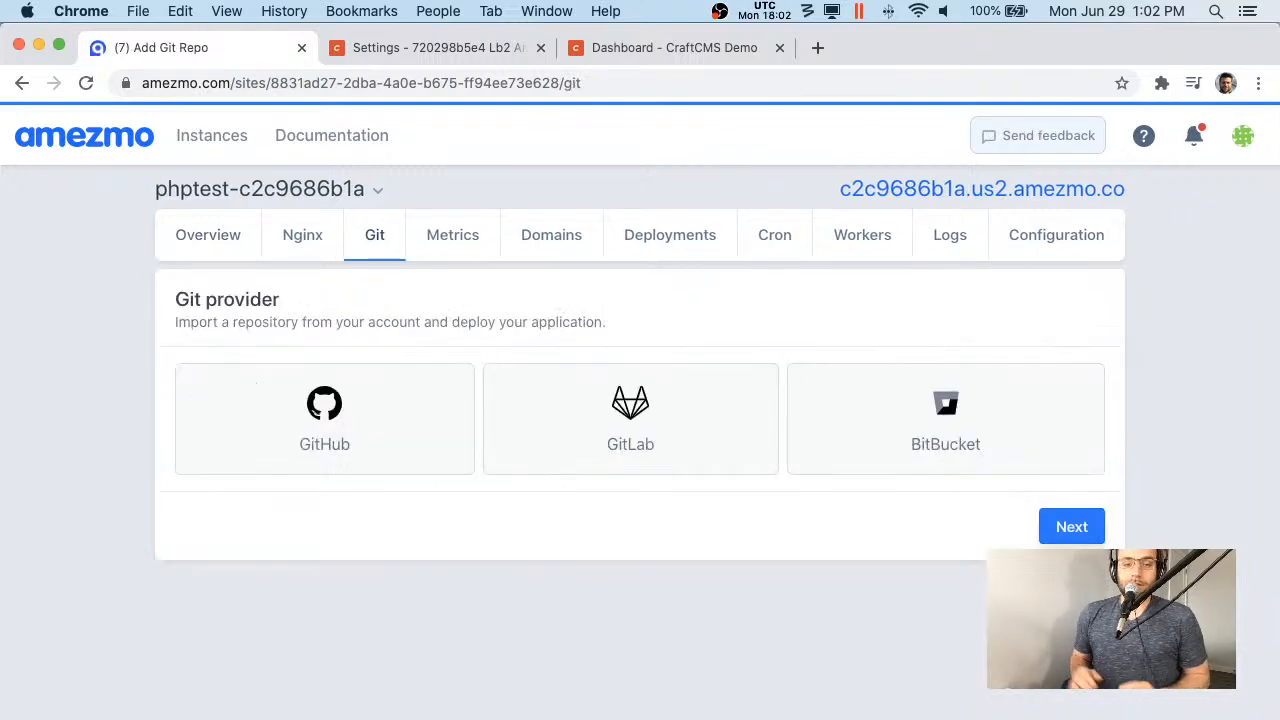
# - Choose GitHub as the git provider and authorize Amezmo to access the account
pyautogui.click(271, 429)
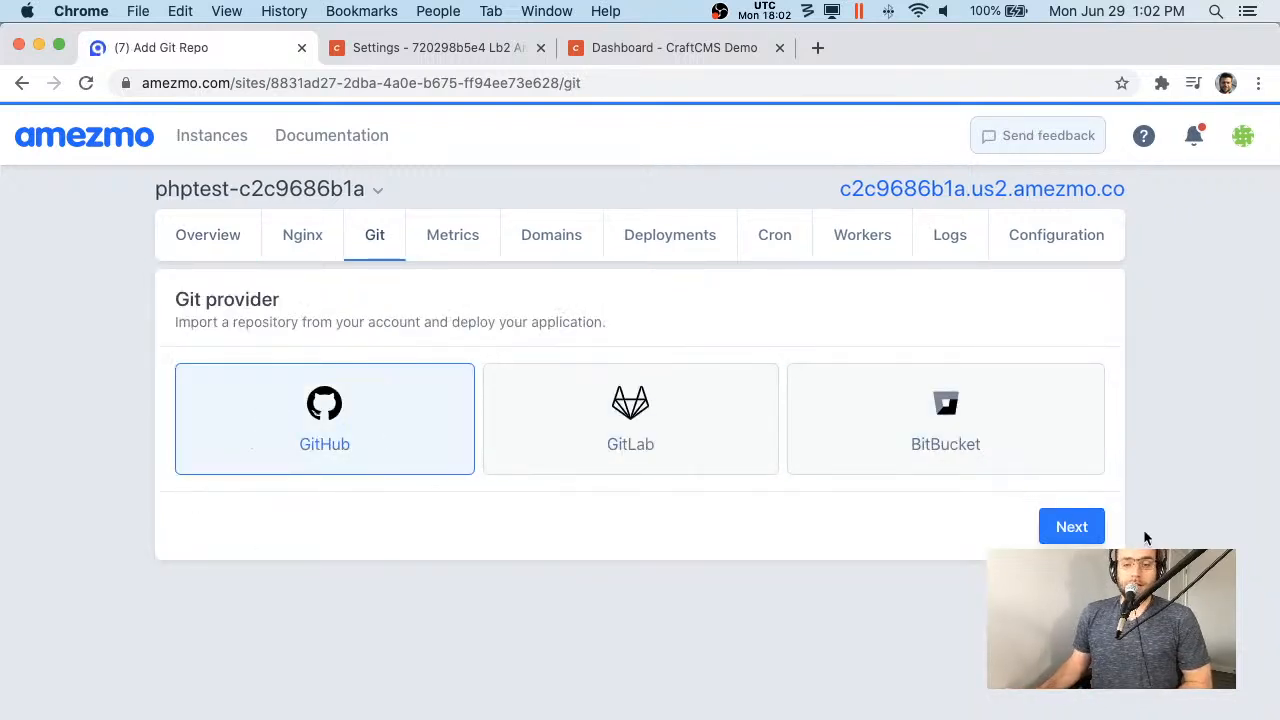
pyautogui.click(1072, 527)
pyautogui.click(978, 541)
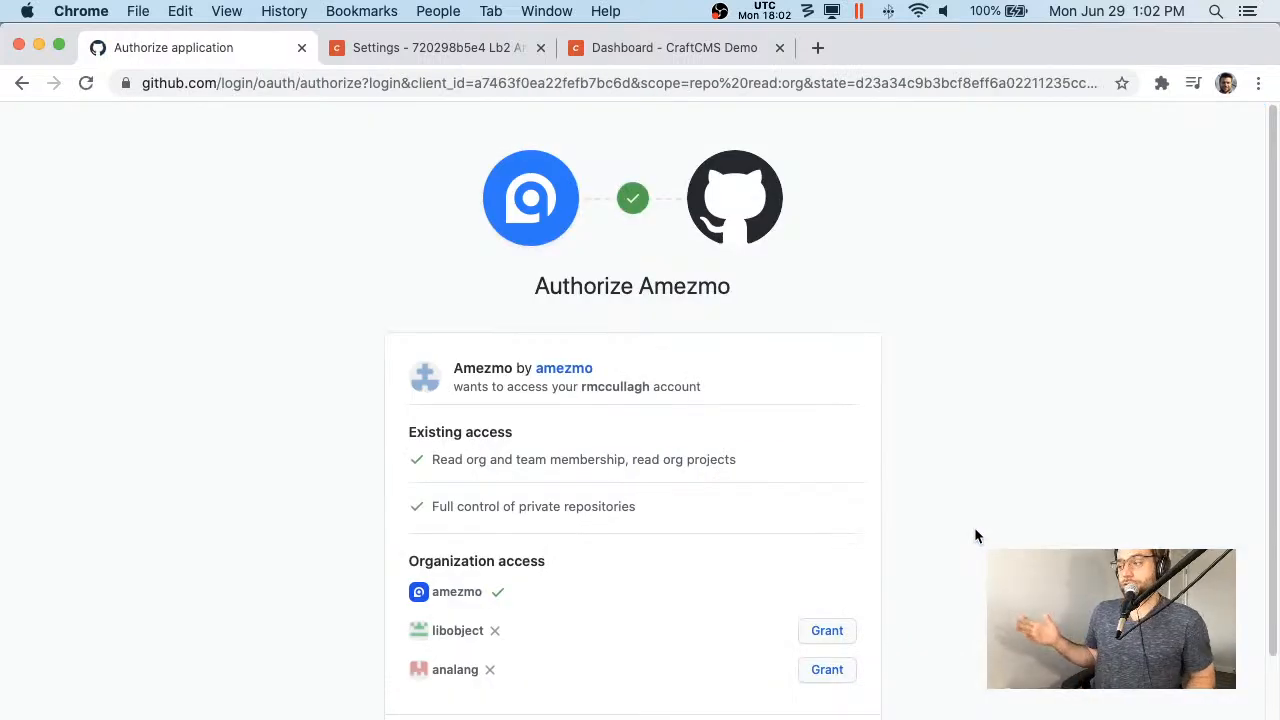
pyautogui.scroll(-4, 974, 530)
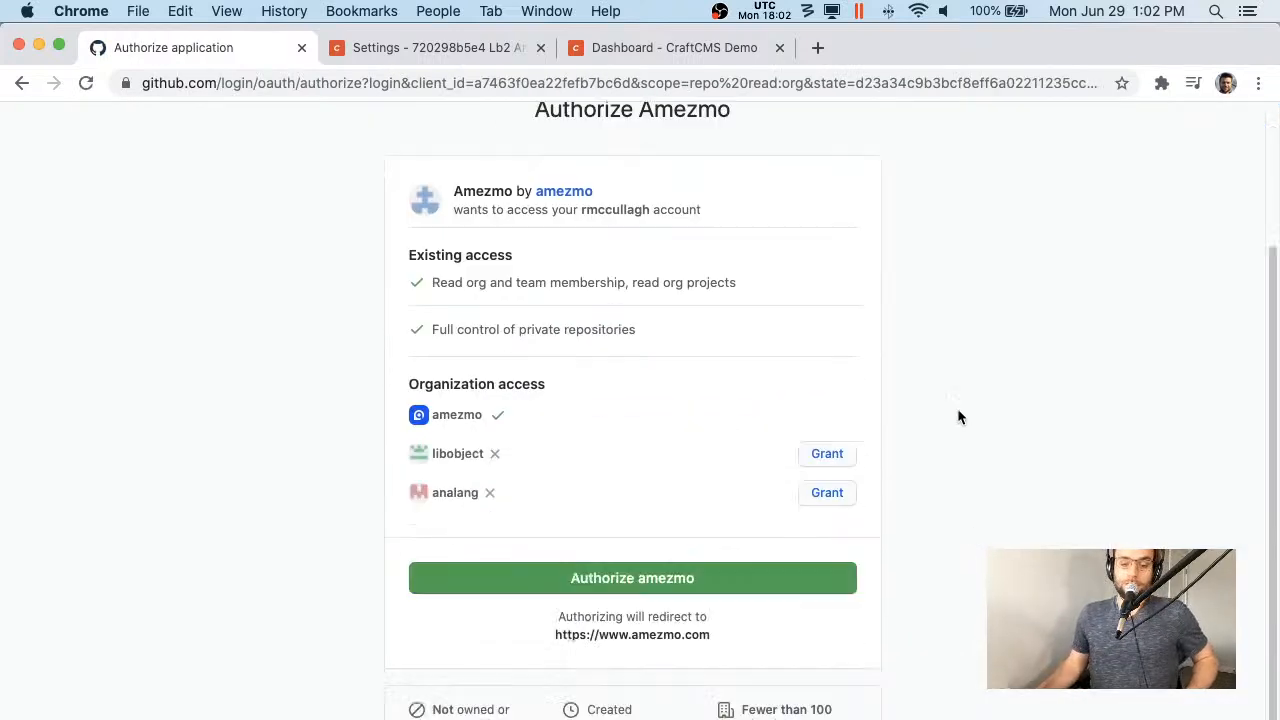
pyautogui.click(729, 571)
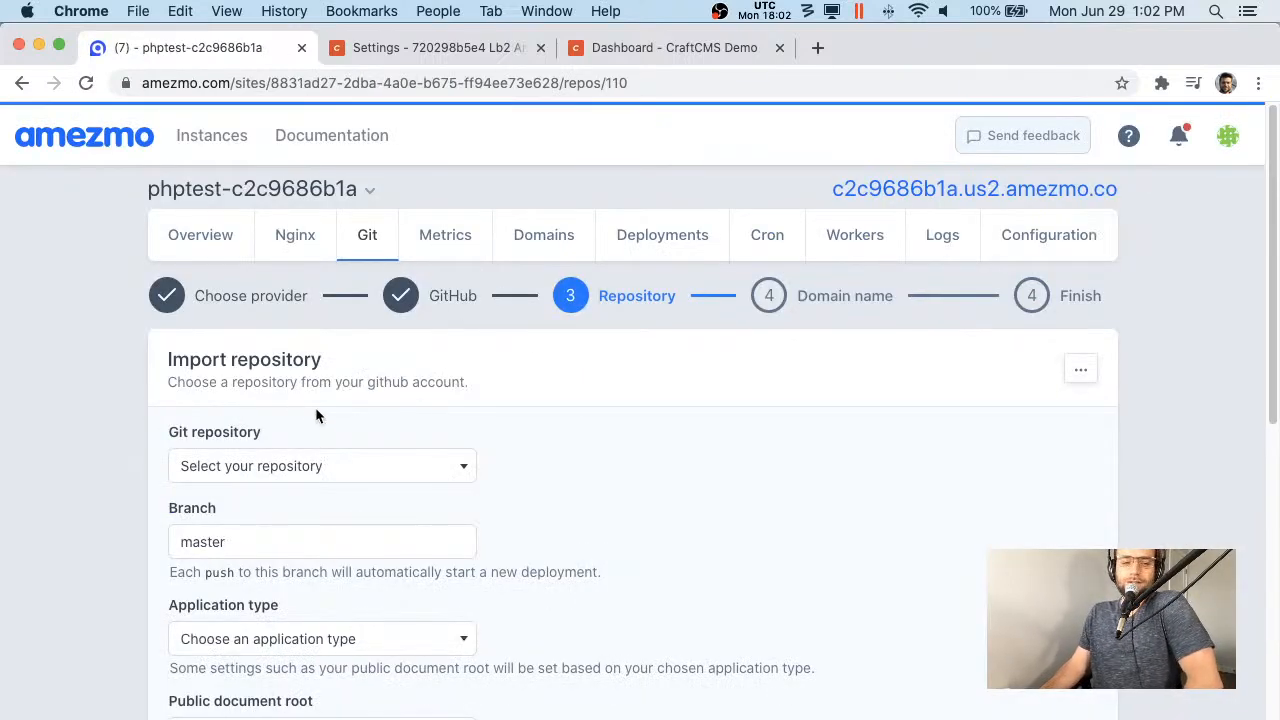
# - Select the phptest repository and set the application type to Generic PHP application
pyautogui.click(300, 462)
pyautogui.scroll(-1, 537, 470)
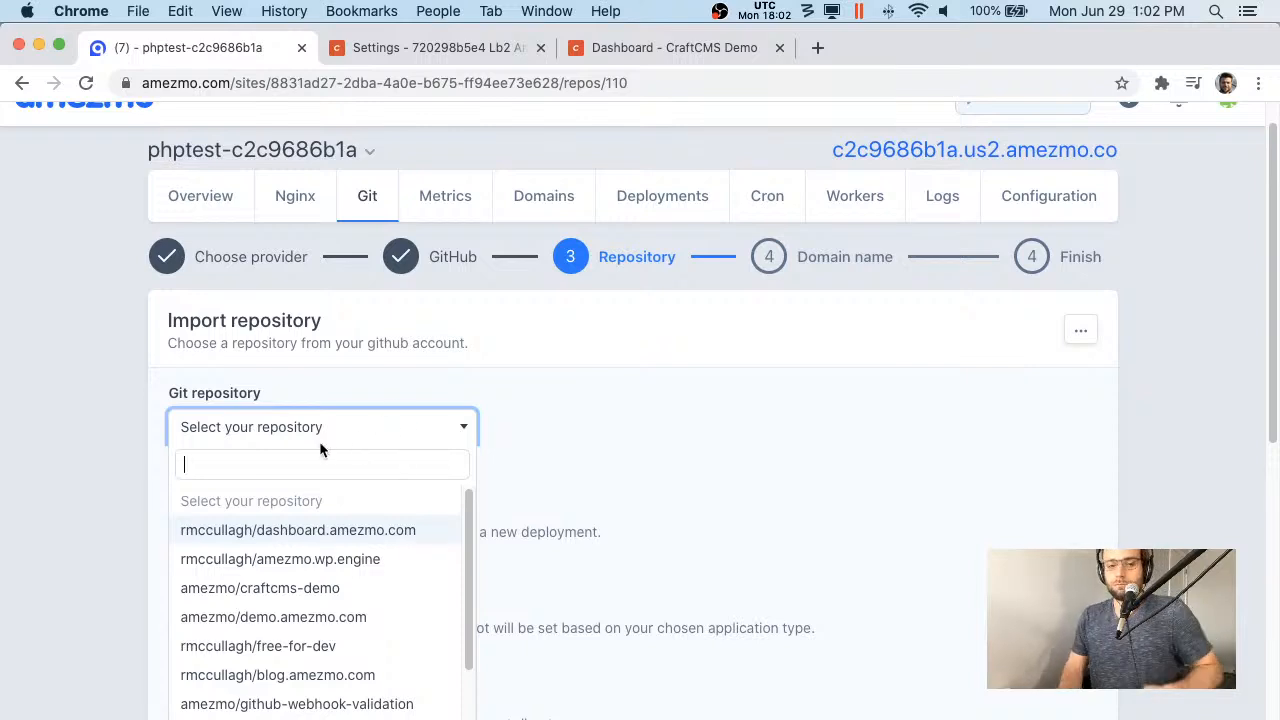
pyautogui.write('ph')
pyautogui.press('Down')
pyautogui.press('Return')
pyautogui.press('Tab')
pyautogui.press('Tab')
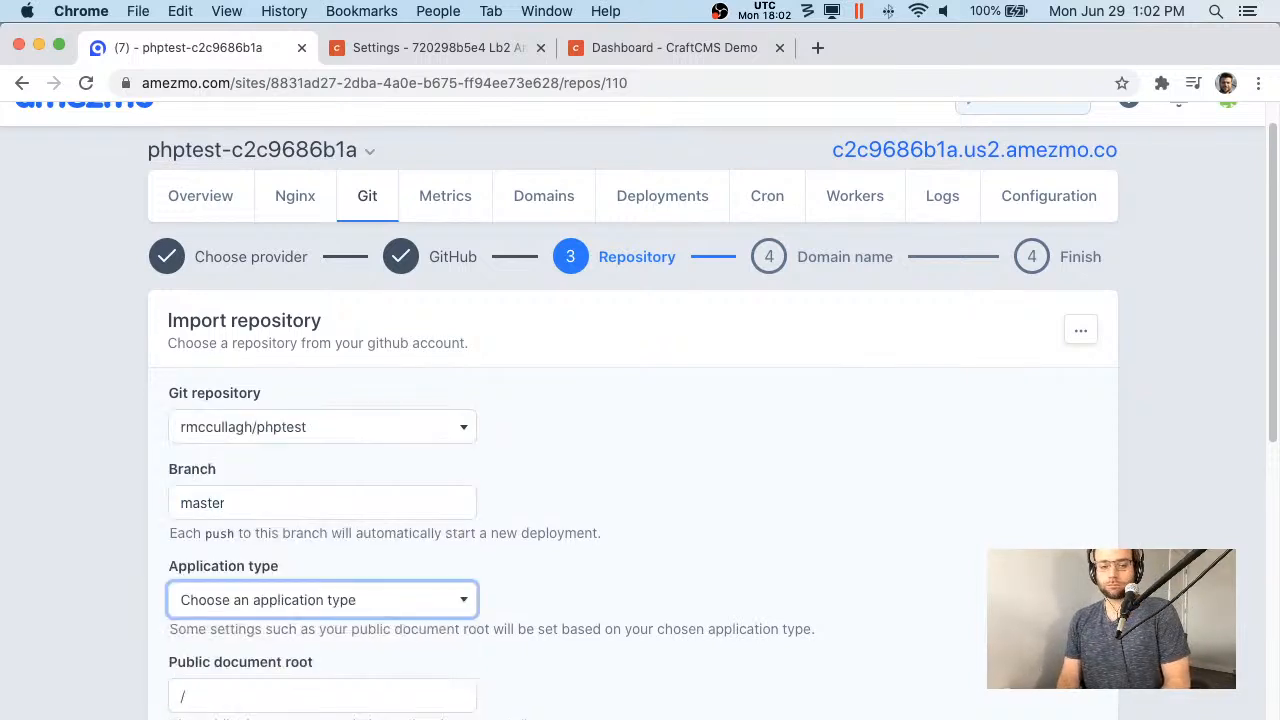
pyautogui.press('Down')
pyautogui.press('Down')
pyautogui.press('Down')
pyautogui.press('Up')
pyautogui.press('Up')
pyautogui.press('Return')
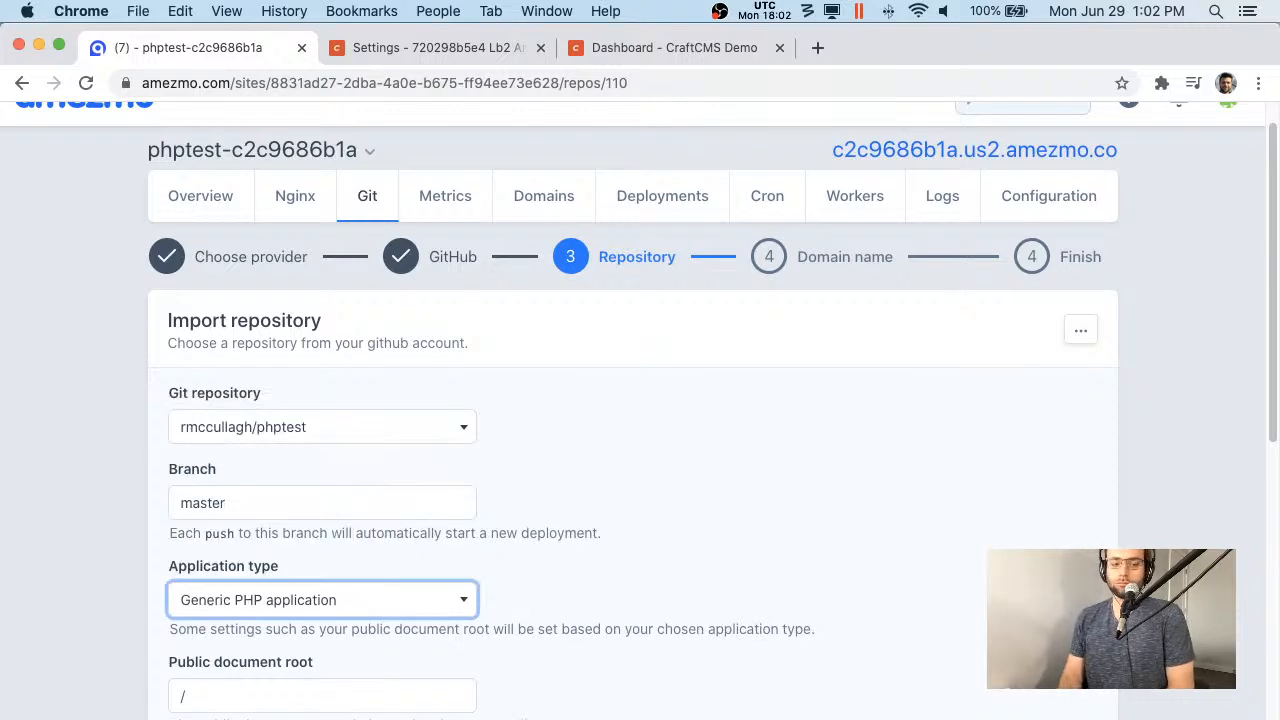
pyautogui.press('Tab')
pyautogui.scroll(-5, 868, 453)
# - Use test.amezmo.com as the domain and finish setup to start importing
pyautogui.click(1055, 458)
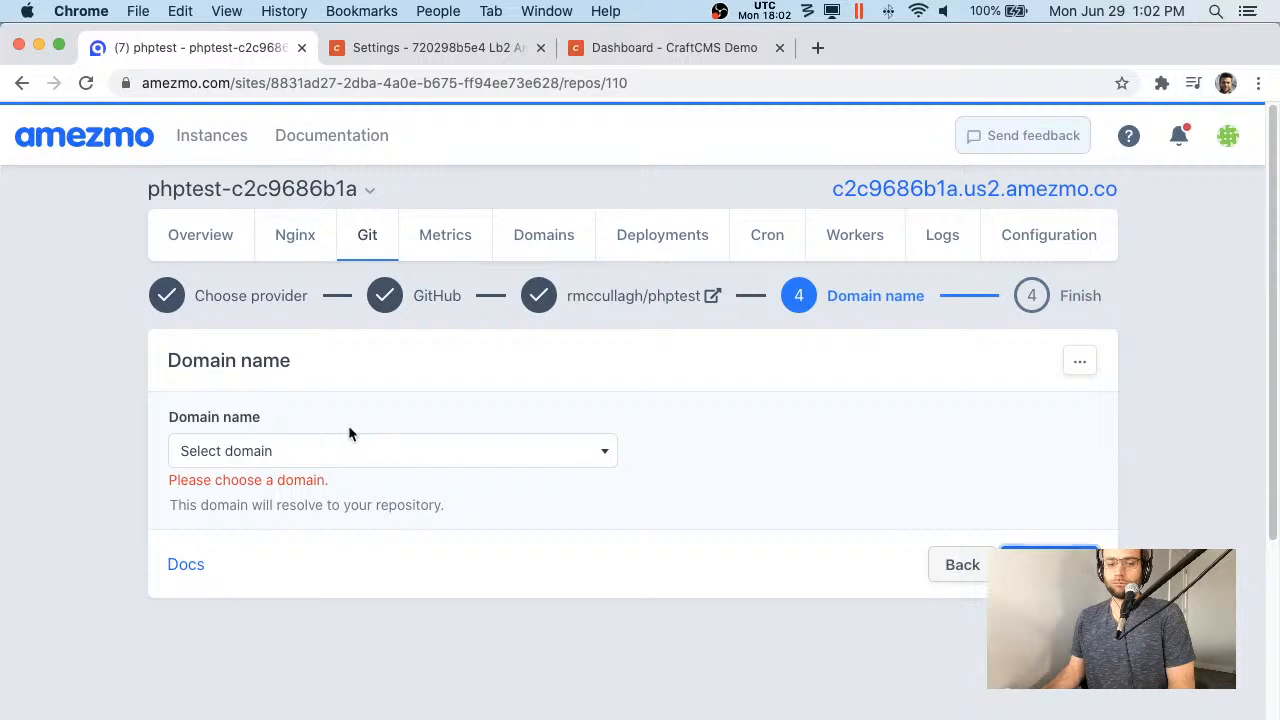
pyautogui.click(350, 451)
pyautogui.click(354, 555)
pyautogui.click(1100, 548)
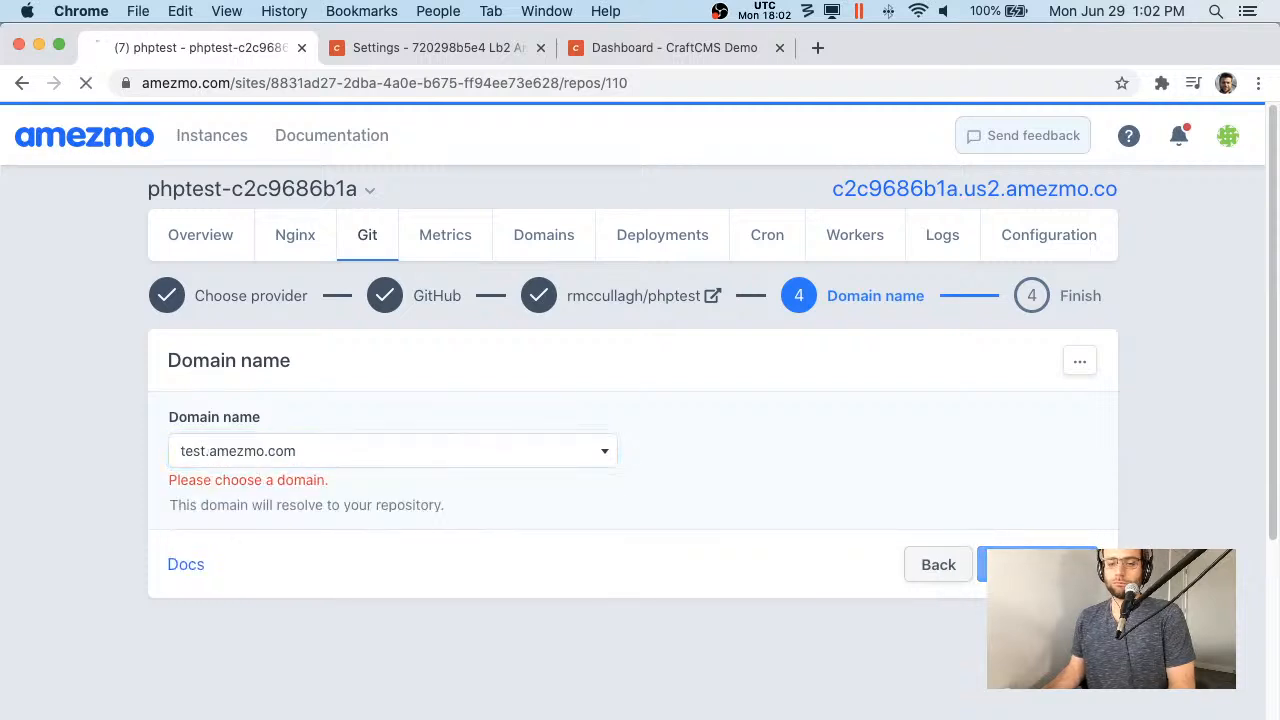
pyautogui.click(1062, 668)
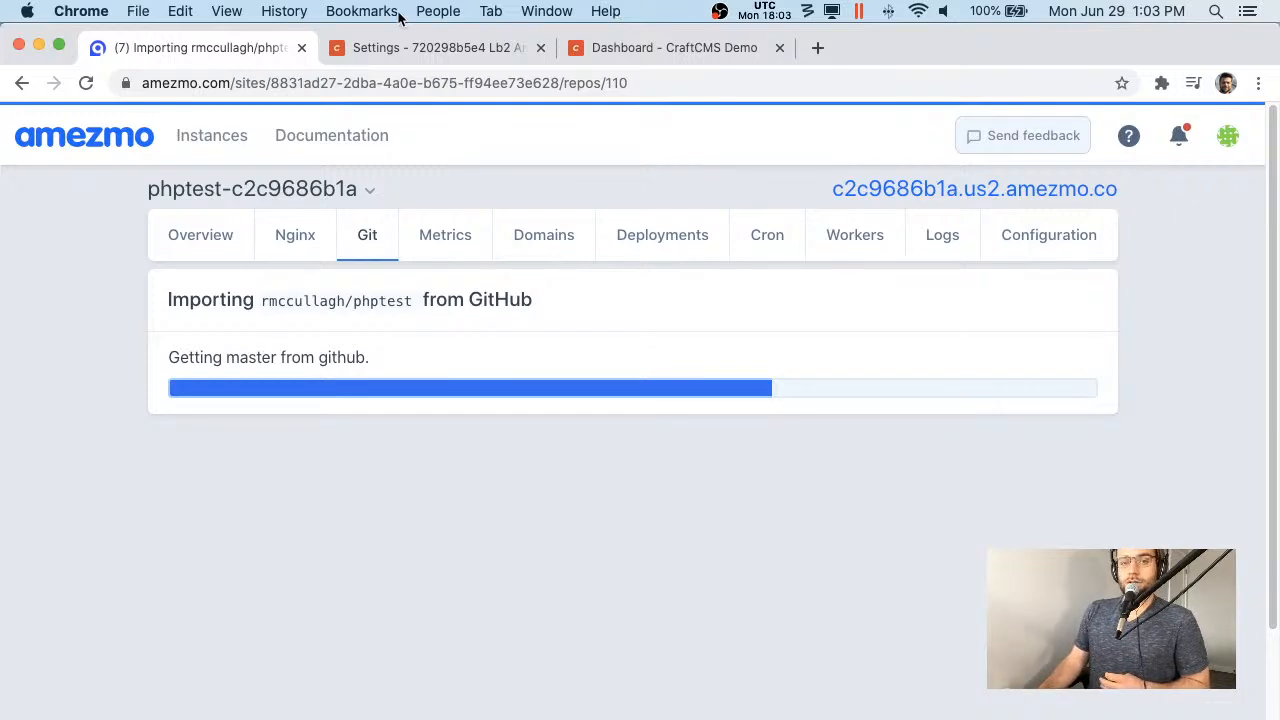
# - Switch to the Craft CMS Settings tab while the phptest import runs
pyautogui.click(400, 45)
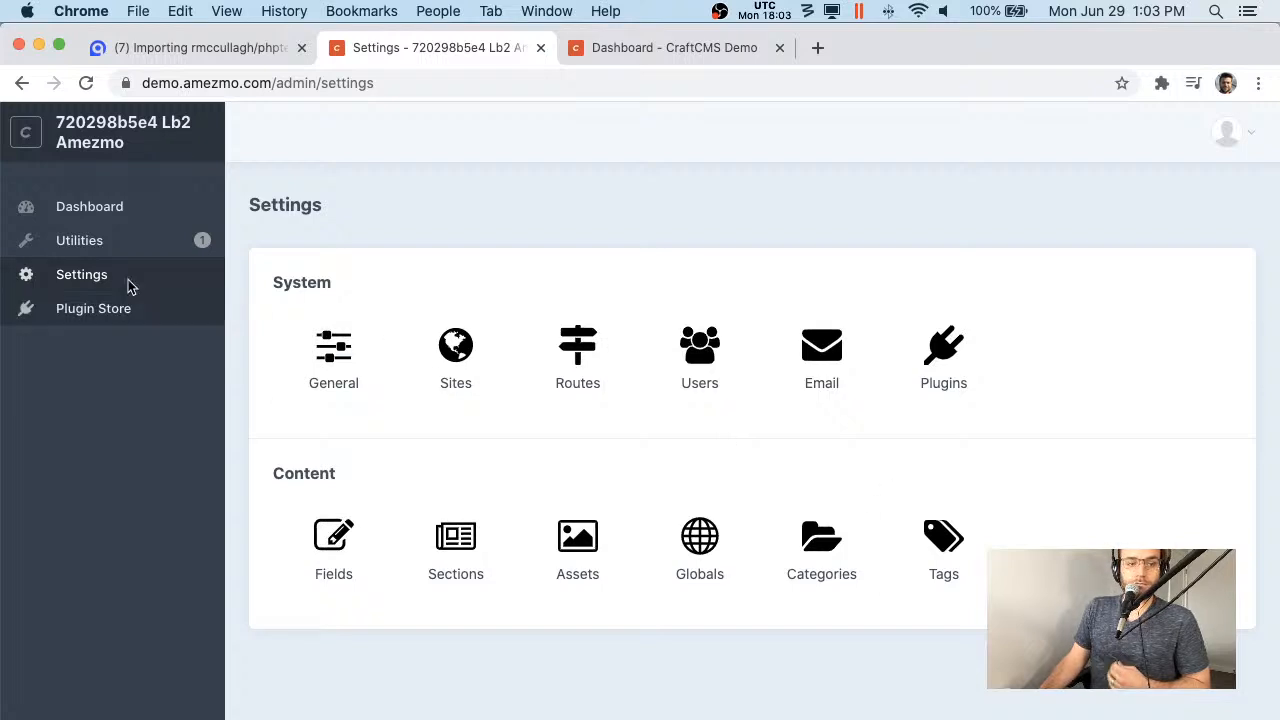
# - Open Utilities > PHP Info and select the extension_dir path value
pyautogui.click(115, 240)
pyautogui.click(430, 343)
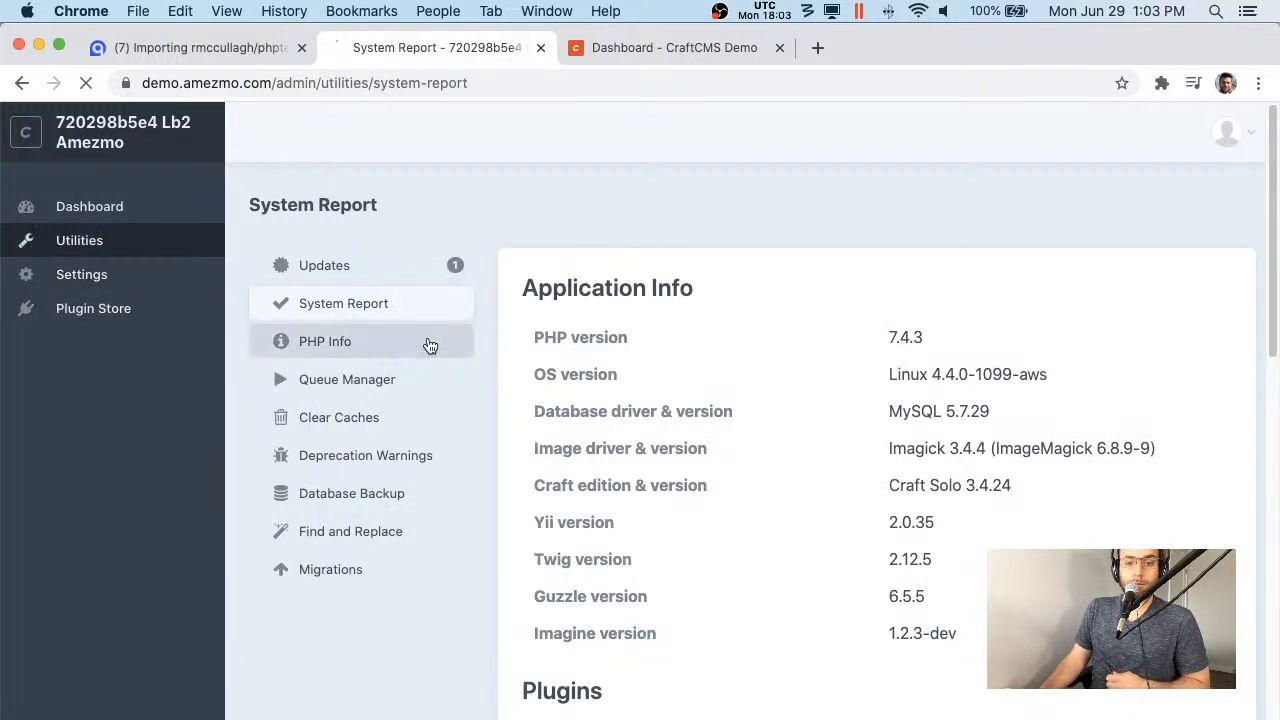
pyautogui.scroll(-5, 1131, 360)
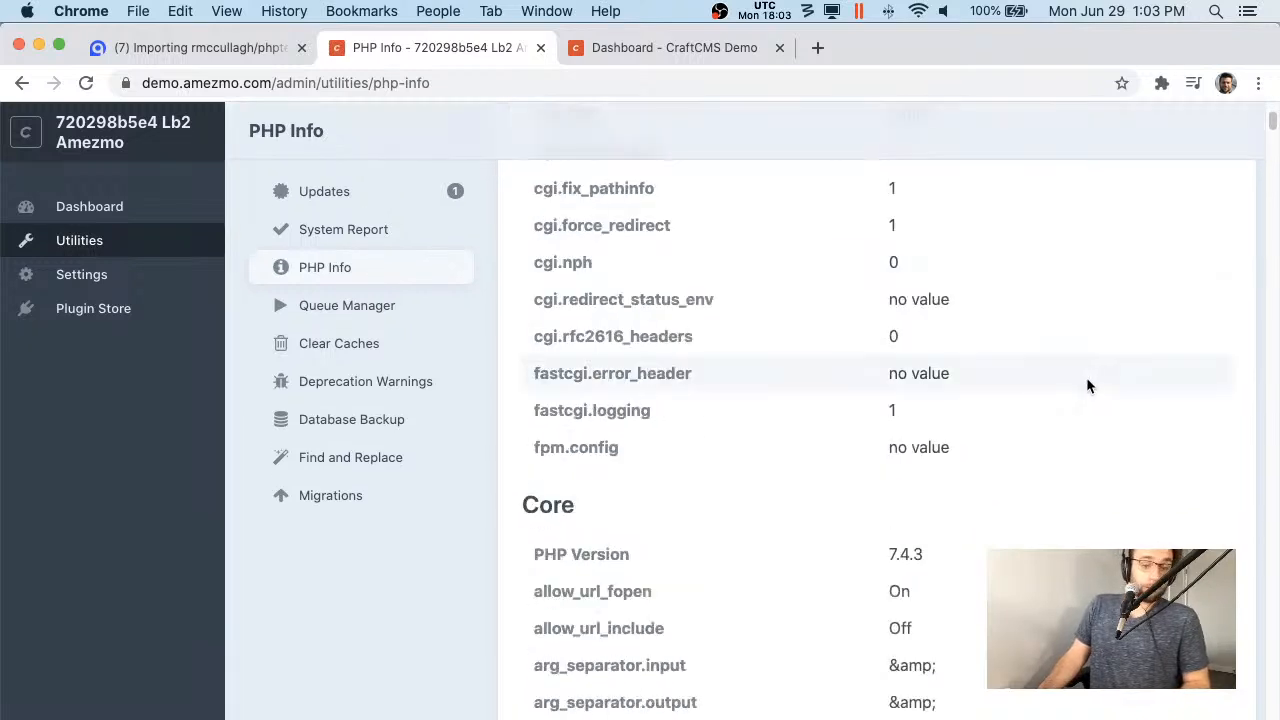
pyautogui.scroll(5, 1086, 383)
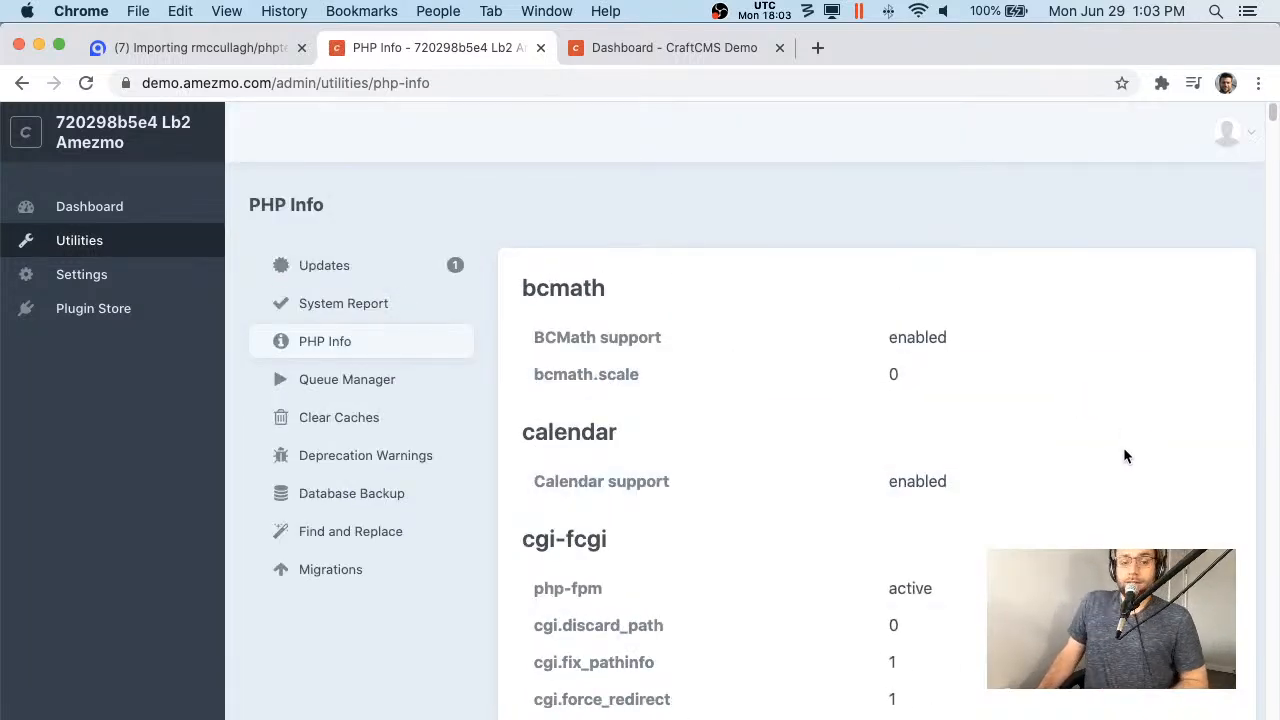
pyautogui.scroll(-1, 941, 395)
pyautogui.scroll(-4, 1070, 370)
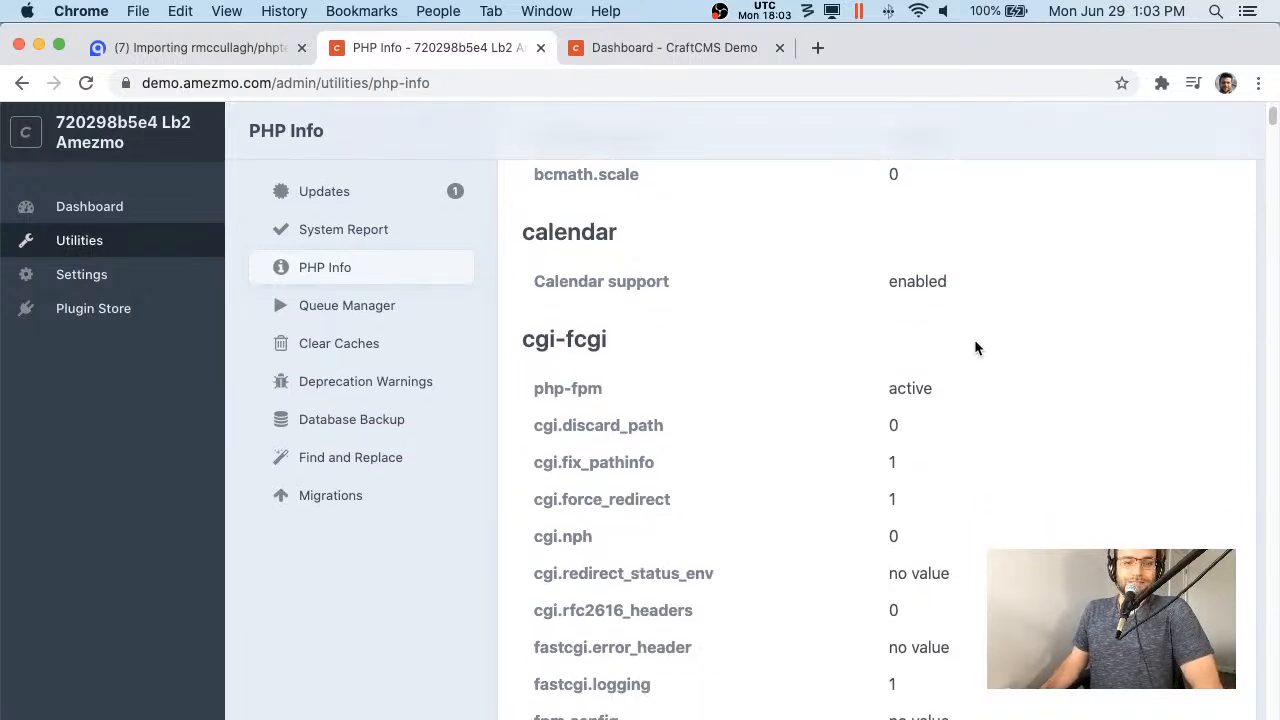
pyautogui.scroll(-12, 976, 347)
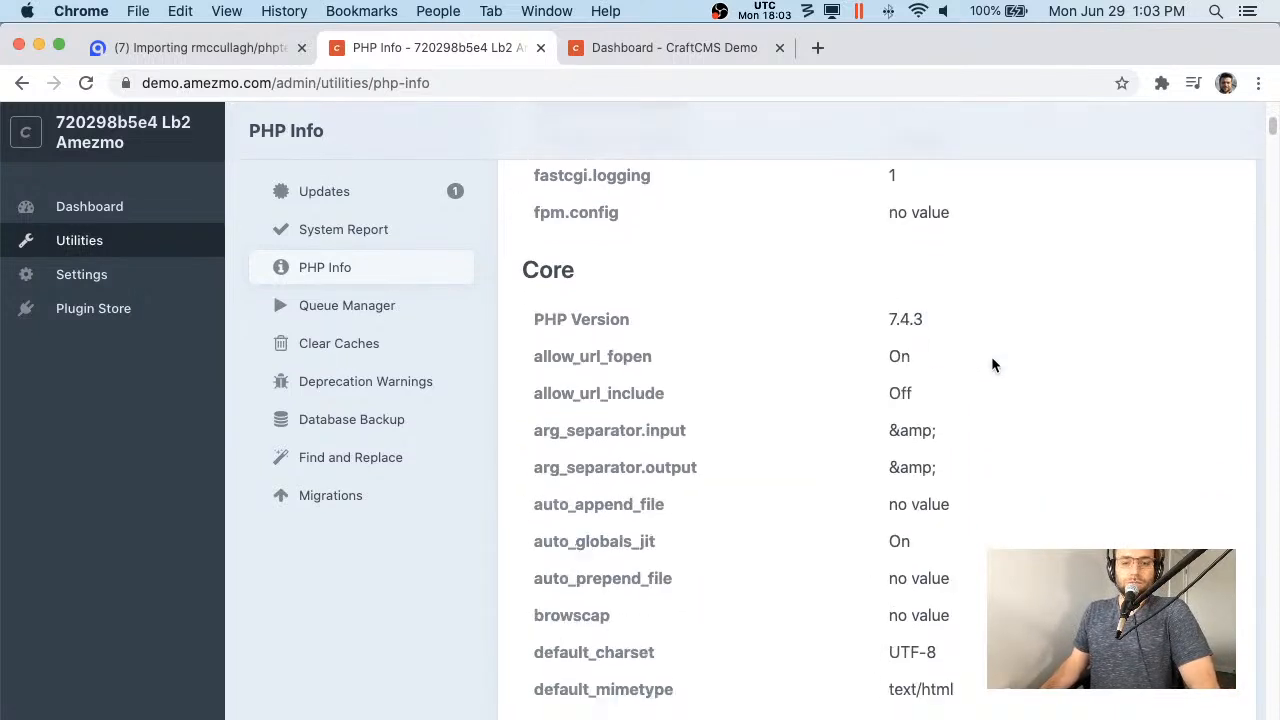
pyautogui.scroll(-6, 992, 364)
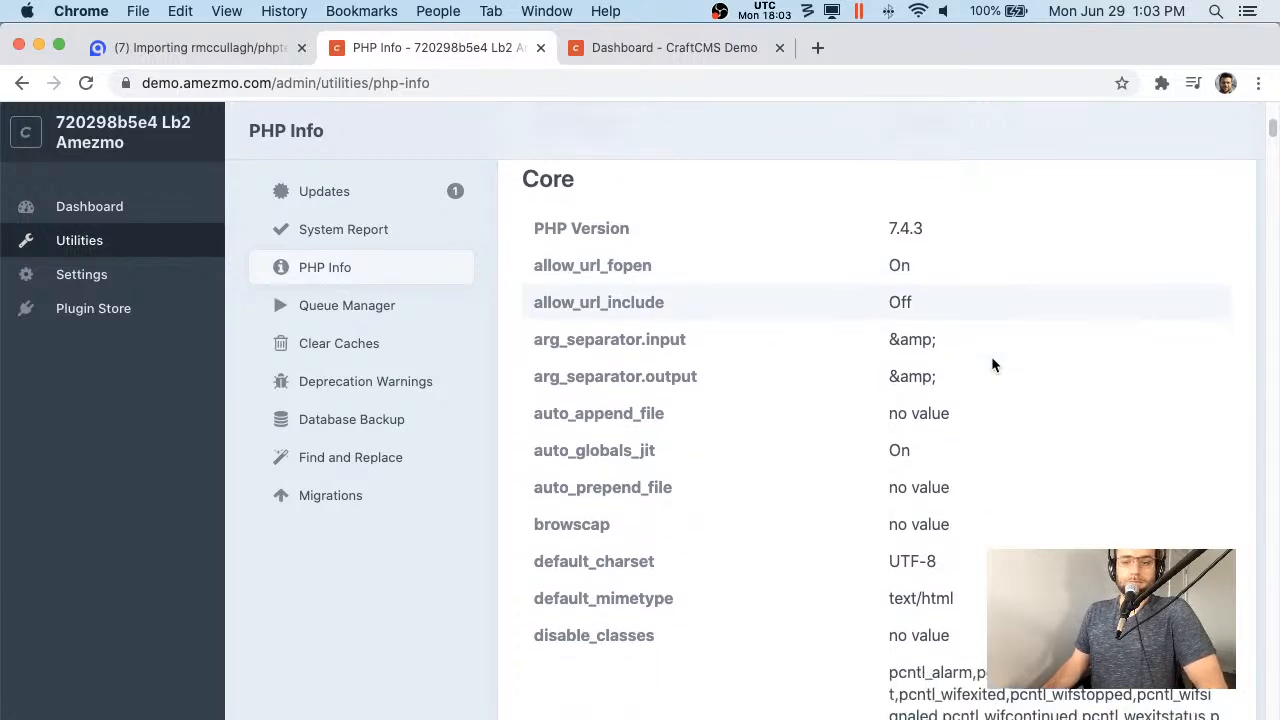
pyautogui.scroll(-20, 992, 352)
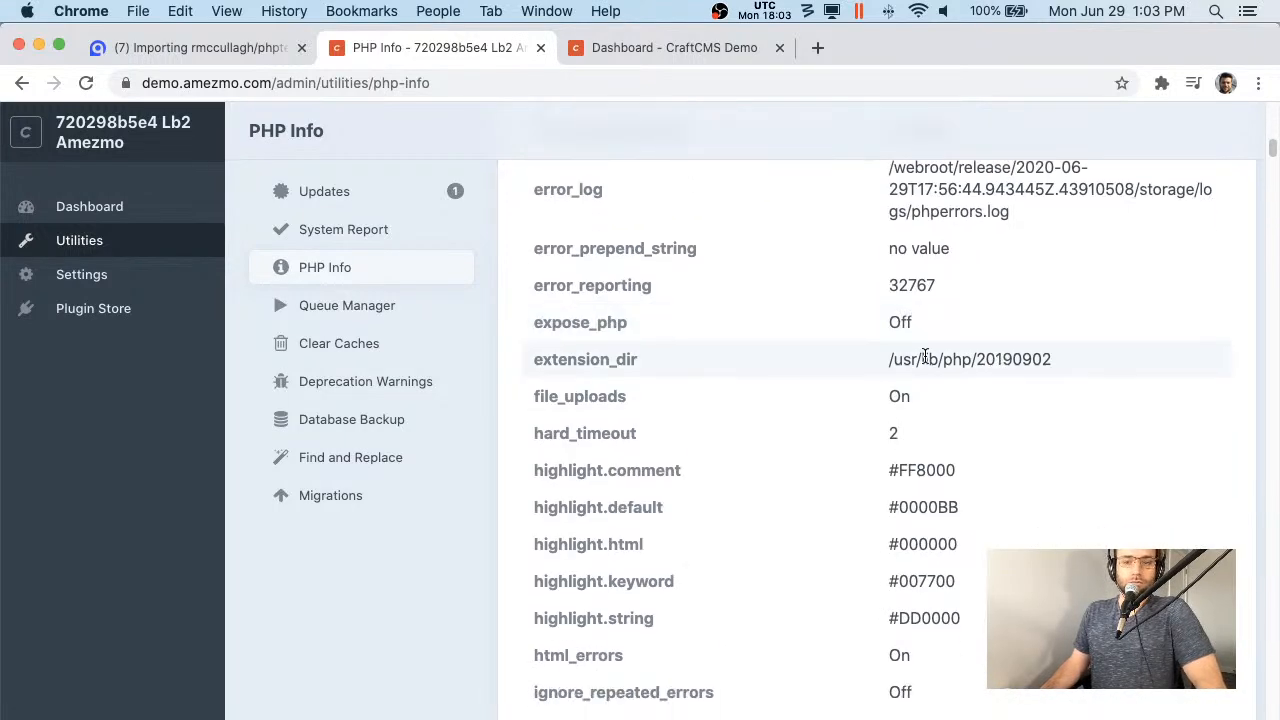
pyautogui.tripleClick(925, 358)
# - Scroll down the PHP Info page to the $_SERVER variables and back up
pyautogui.scroll(-20, 925, 358)
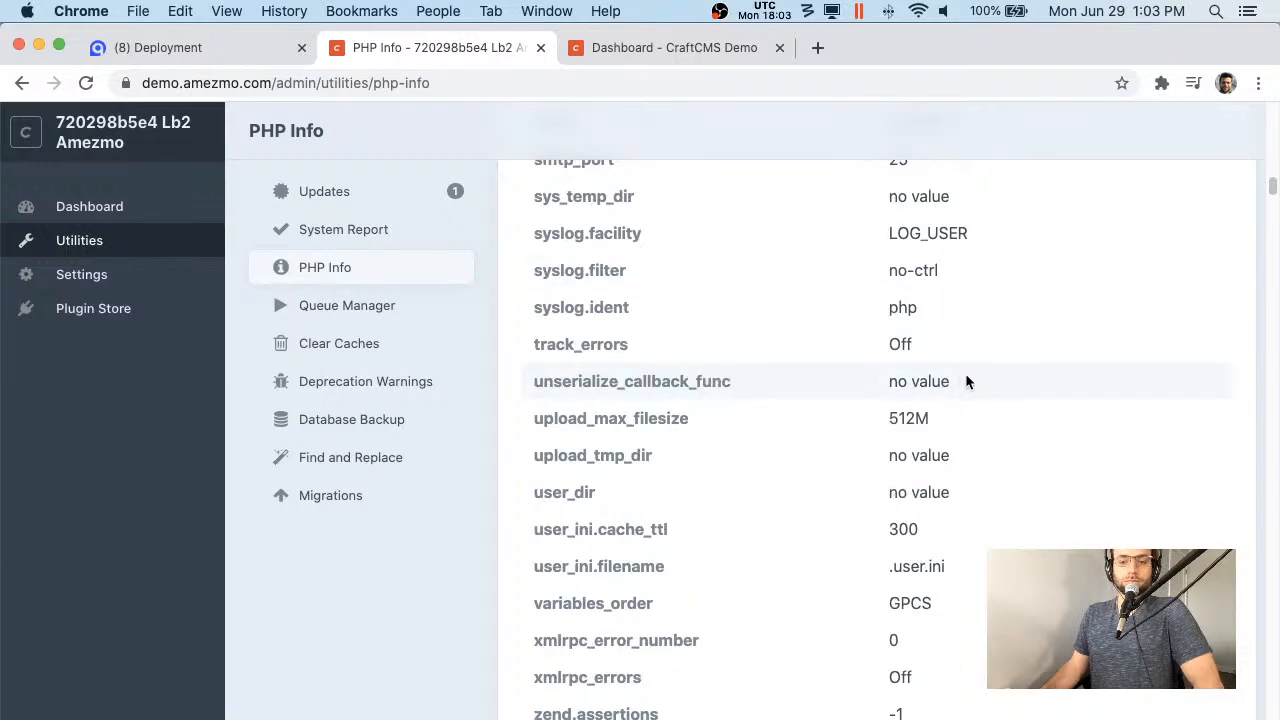
pyautogui.scroll(-15, 903, 438)
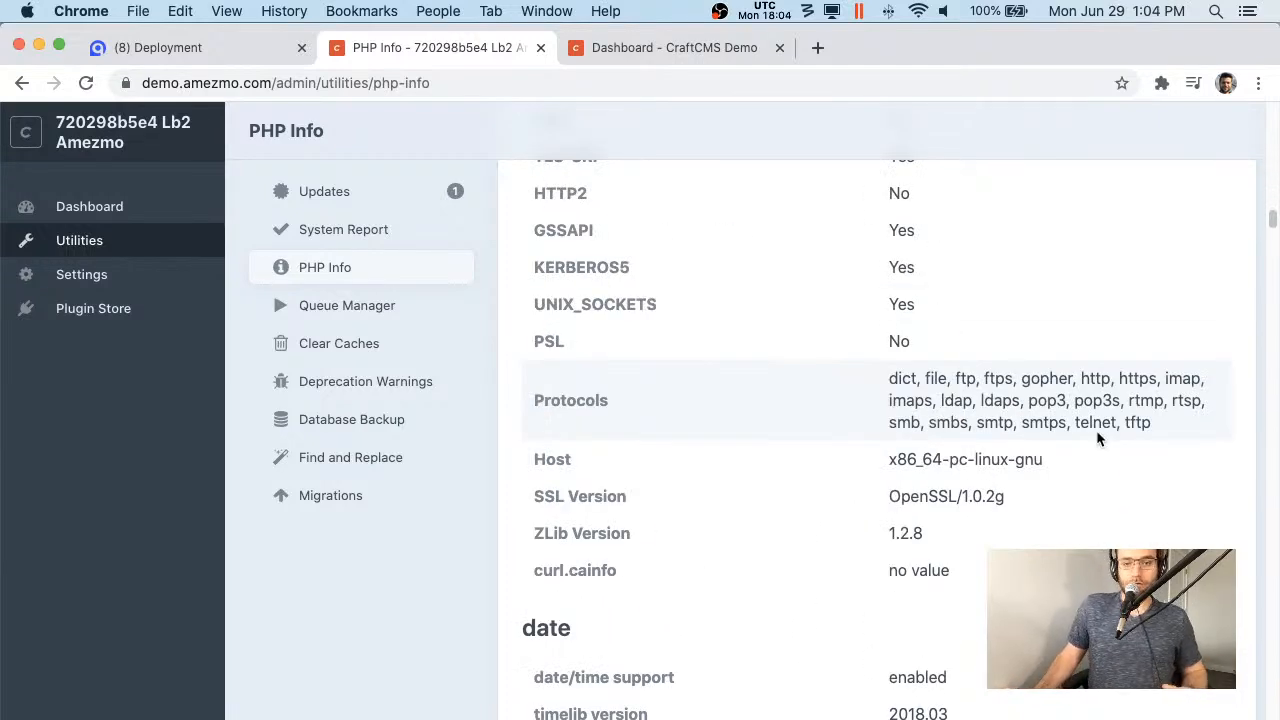
pyautogui.scroll(-10, 1097, 438)
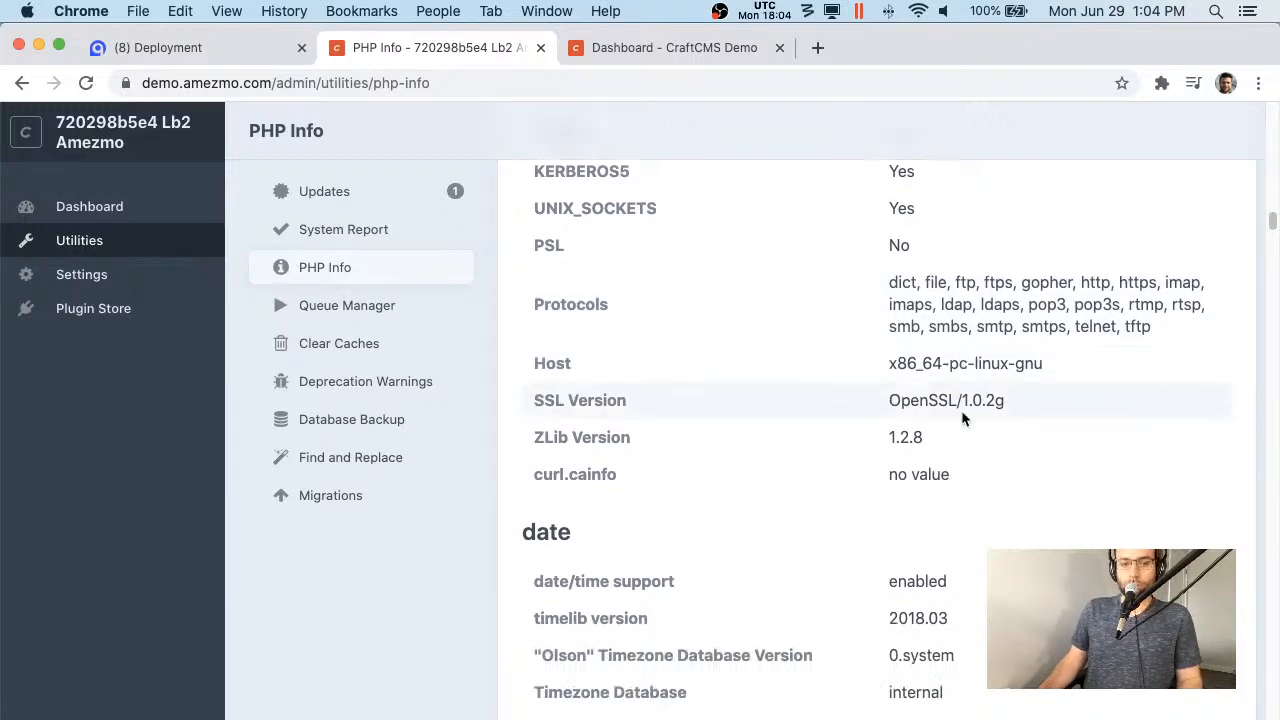
pyautogui.scroll(-5, 966, 420)
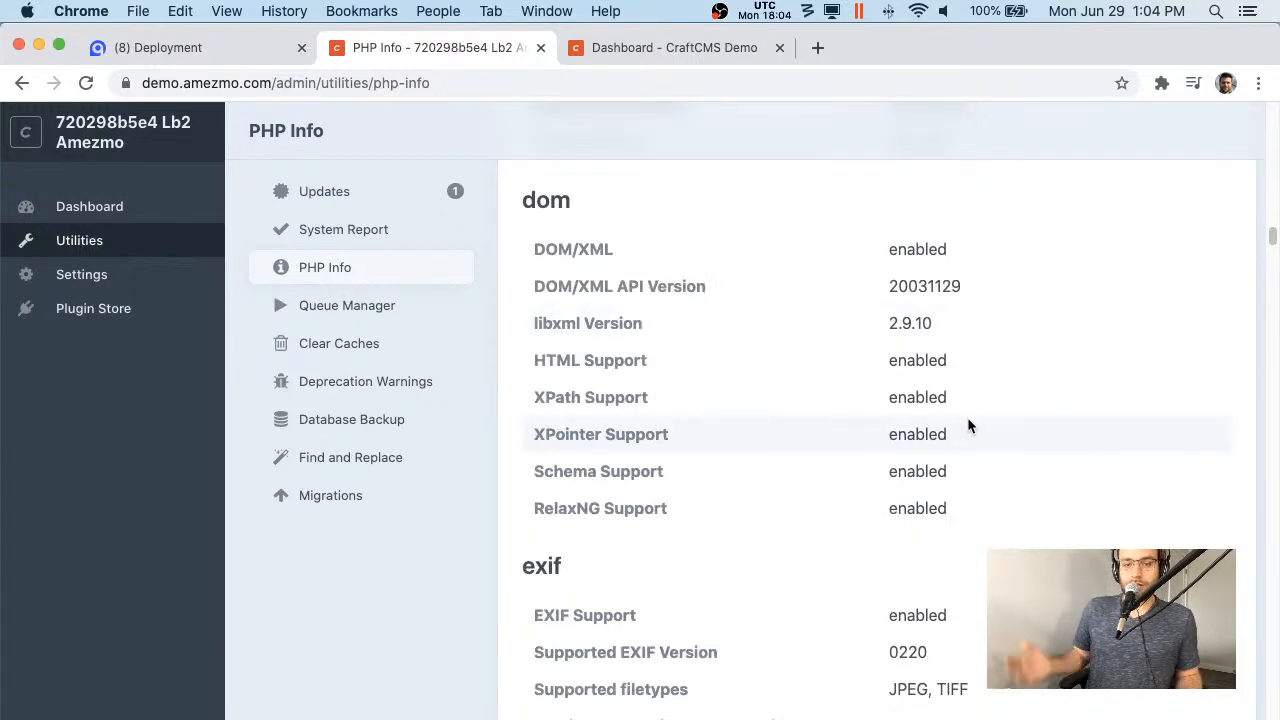
pyautogui.scroll(-5, 857, 379)
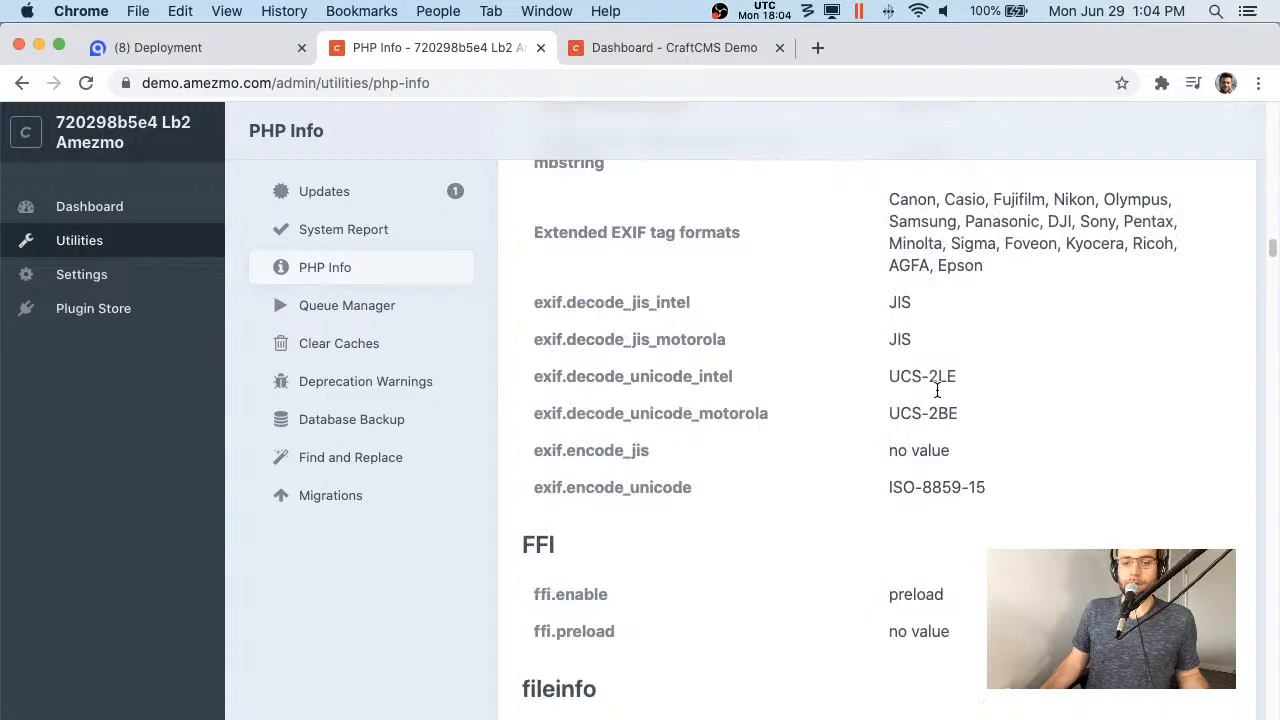
pyautogui.scroll(-10, 876, 452)
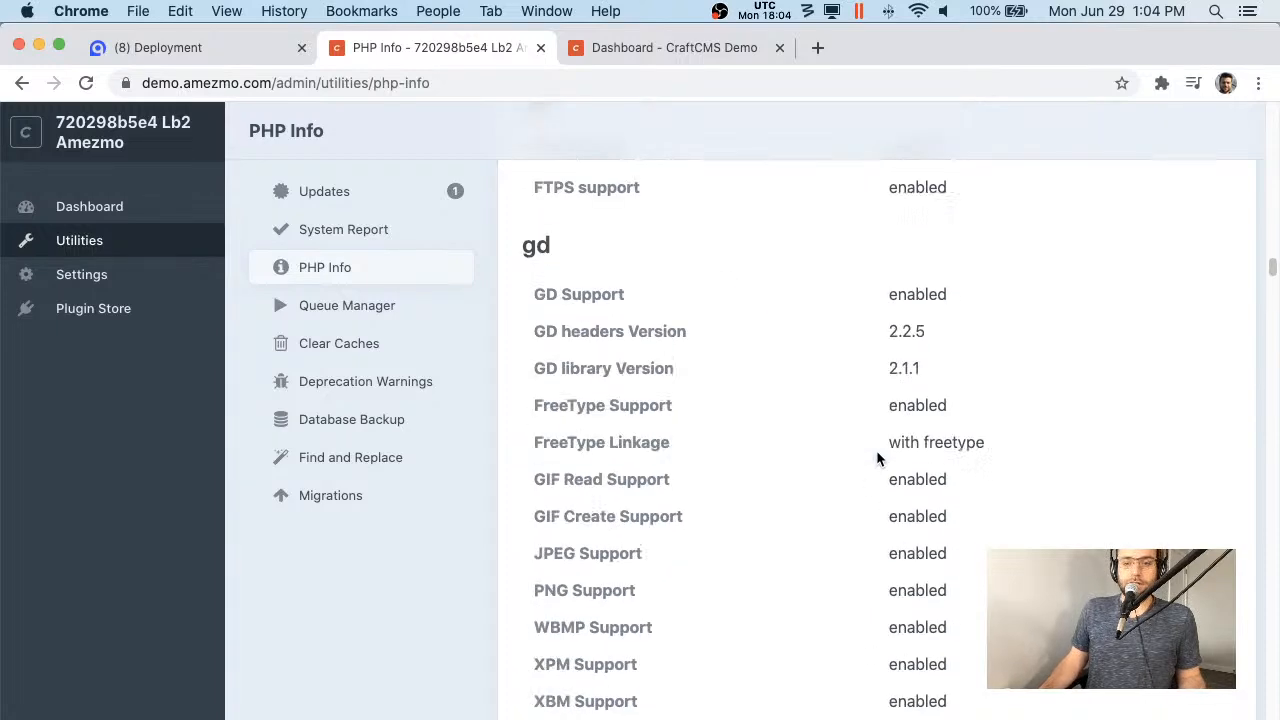
pyautogui.scroll(-15, 876, 450)
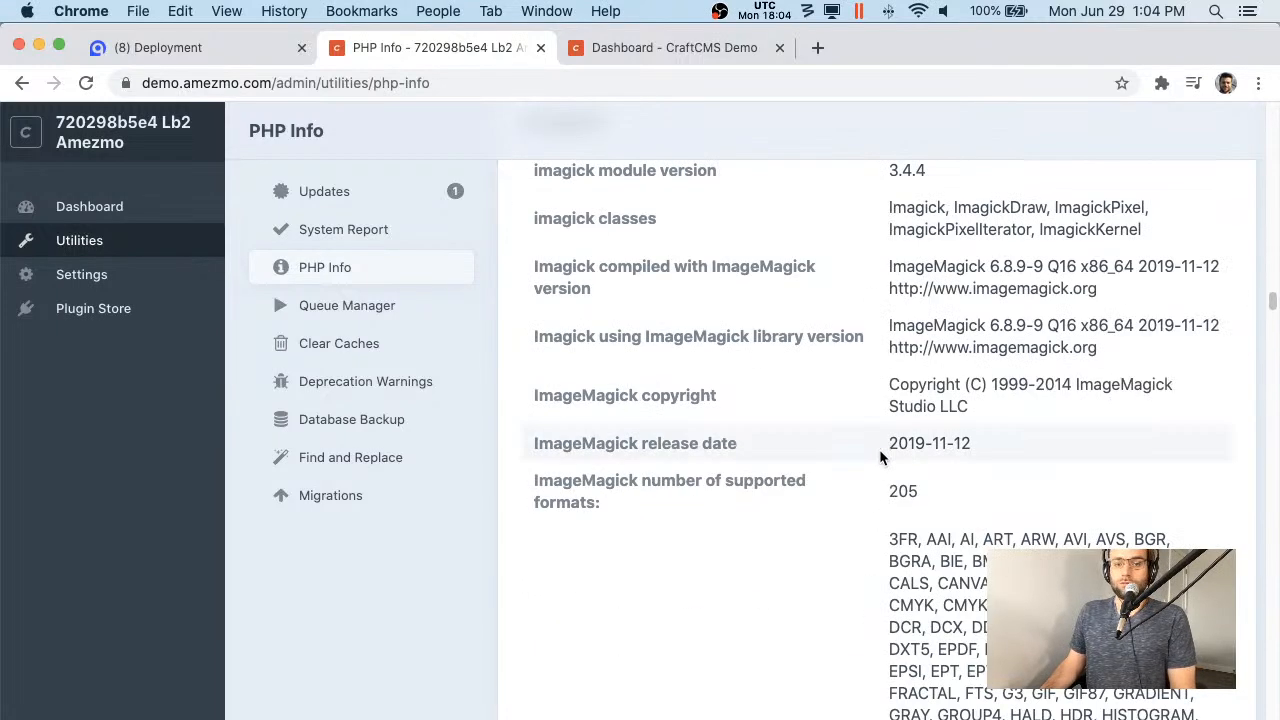
pyautogui.scroll(-15, 880, 446)
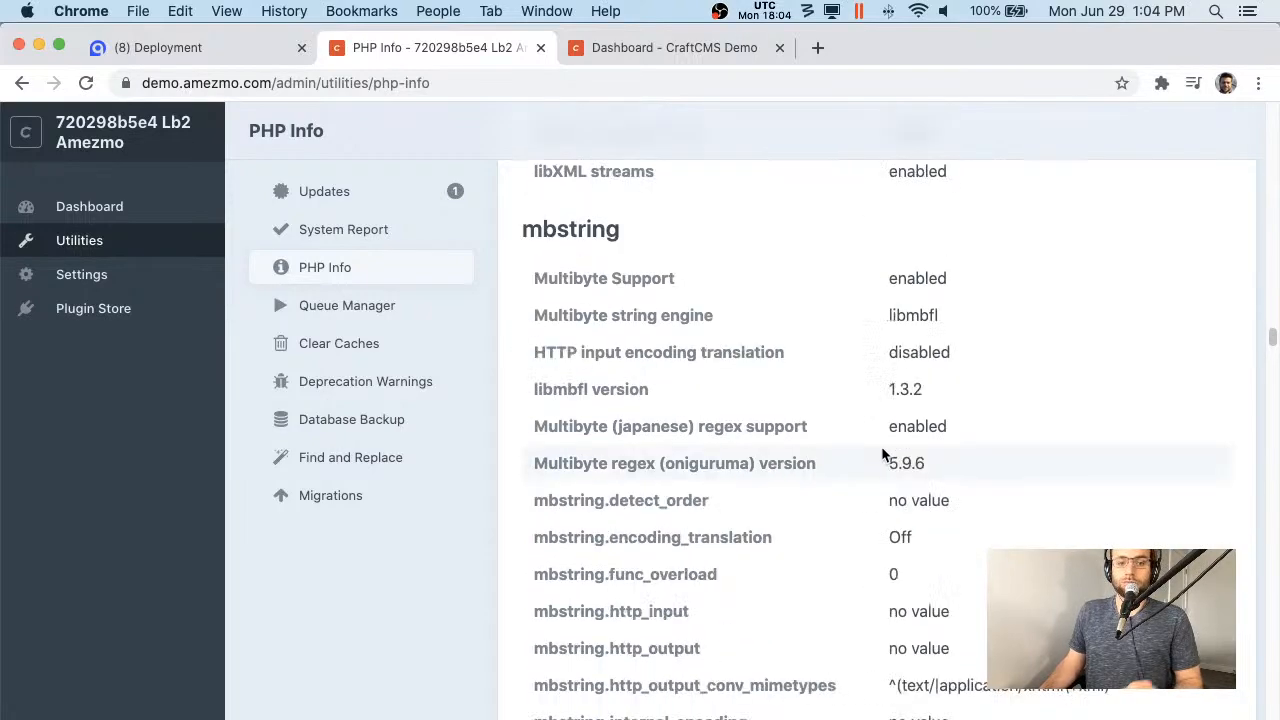
pyautogui.scroll(-15, 878, 450)
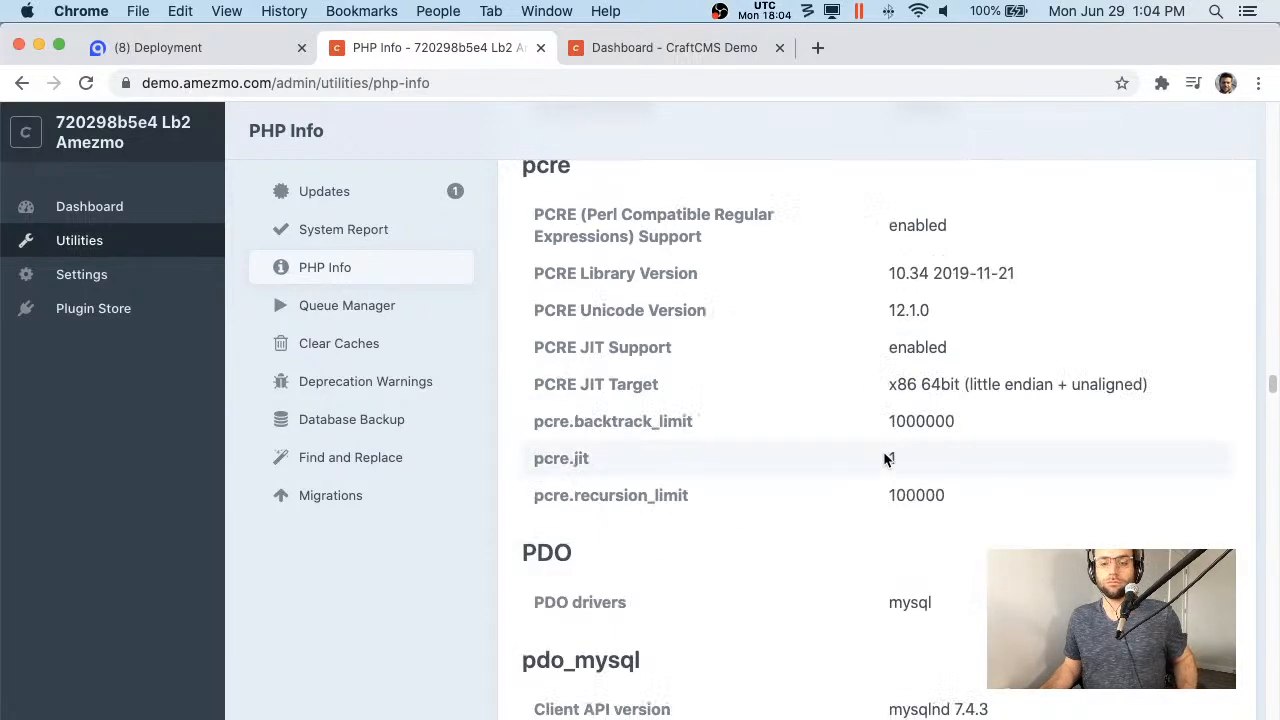
pyautogui.scroll(-15, 884, 455)
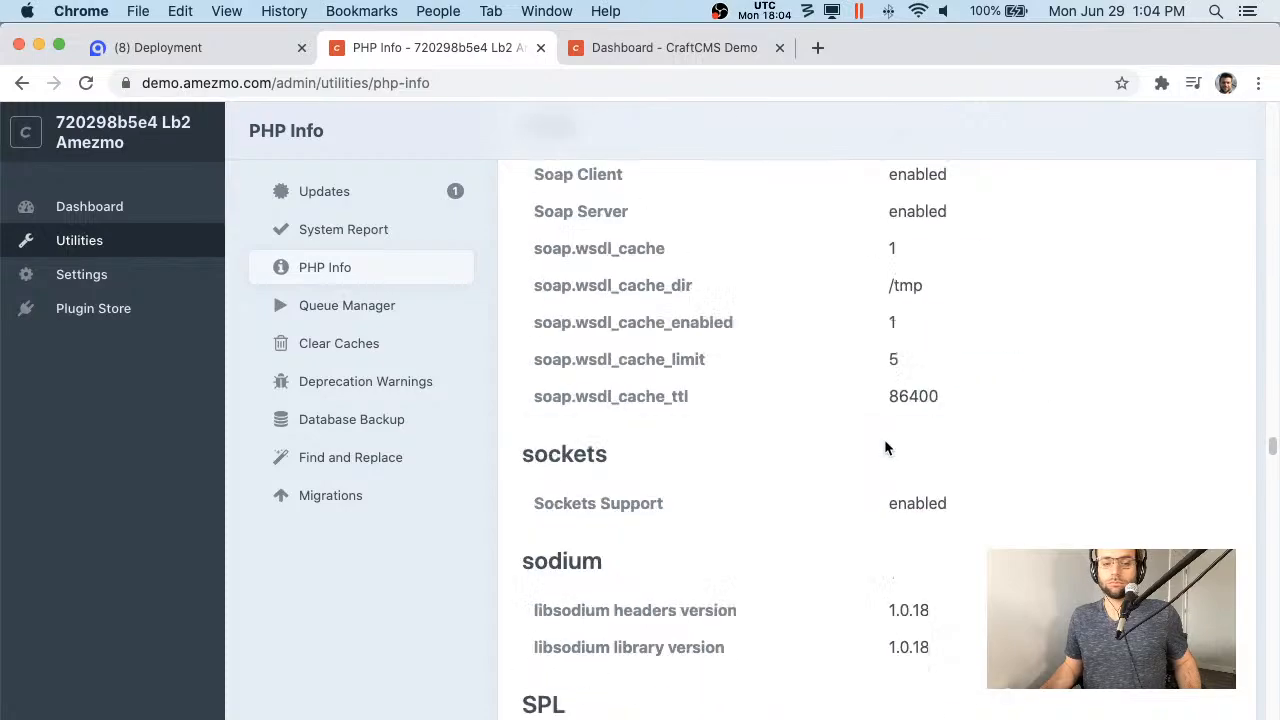
pyautogui.scroll(-15, 884, 447)
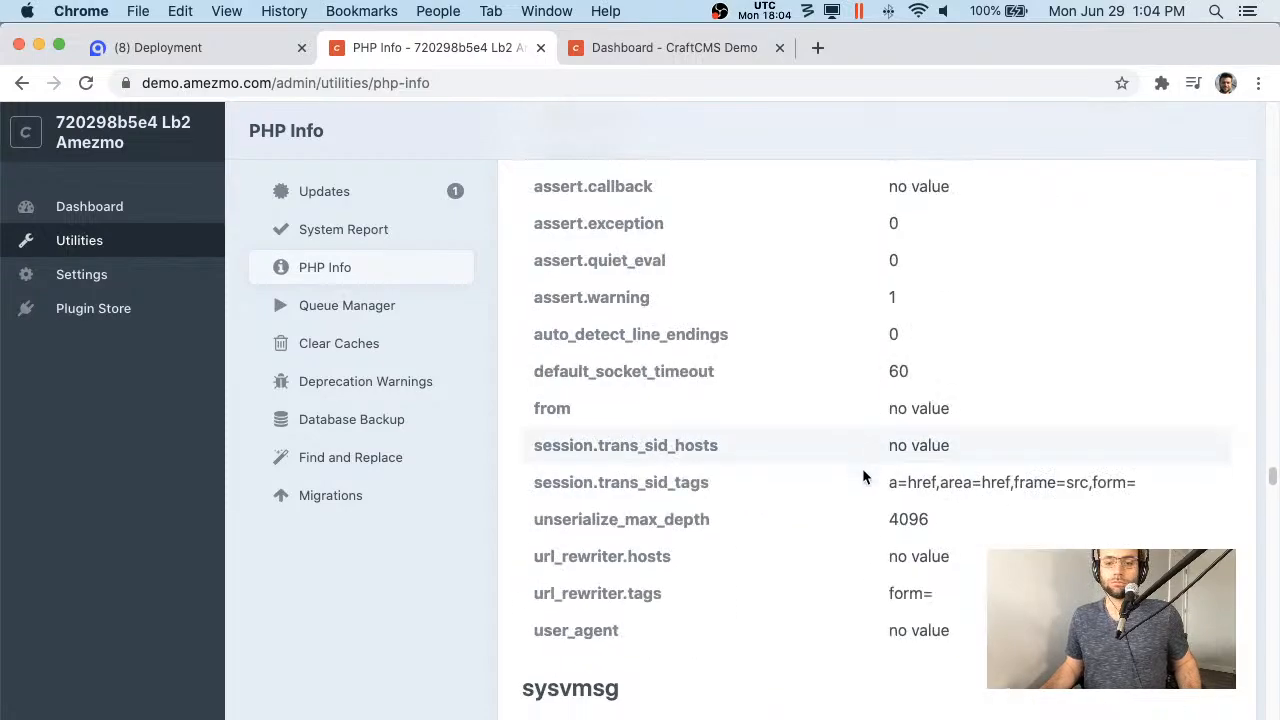
pyautogui.scroll(-20, 861, 468)
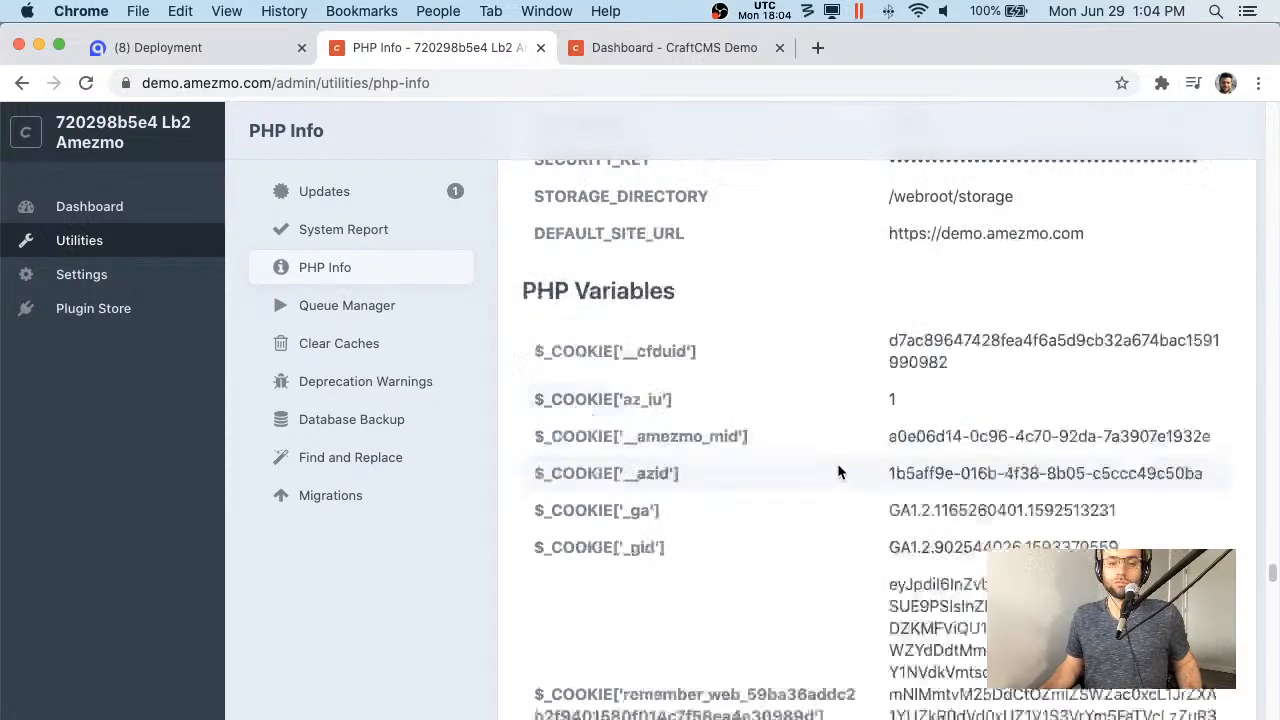
pyautogui.scroll(-15, 836, 471)
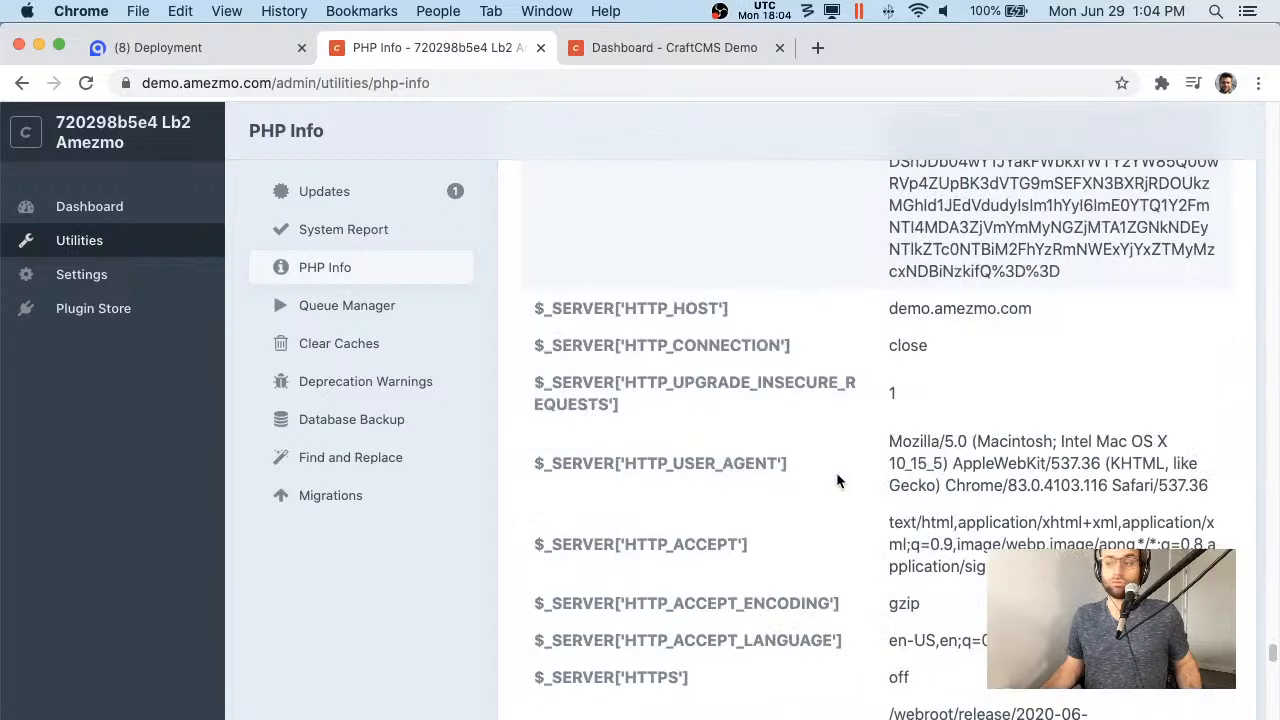
pyautogui.scroll(20, 836, 472)
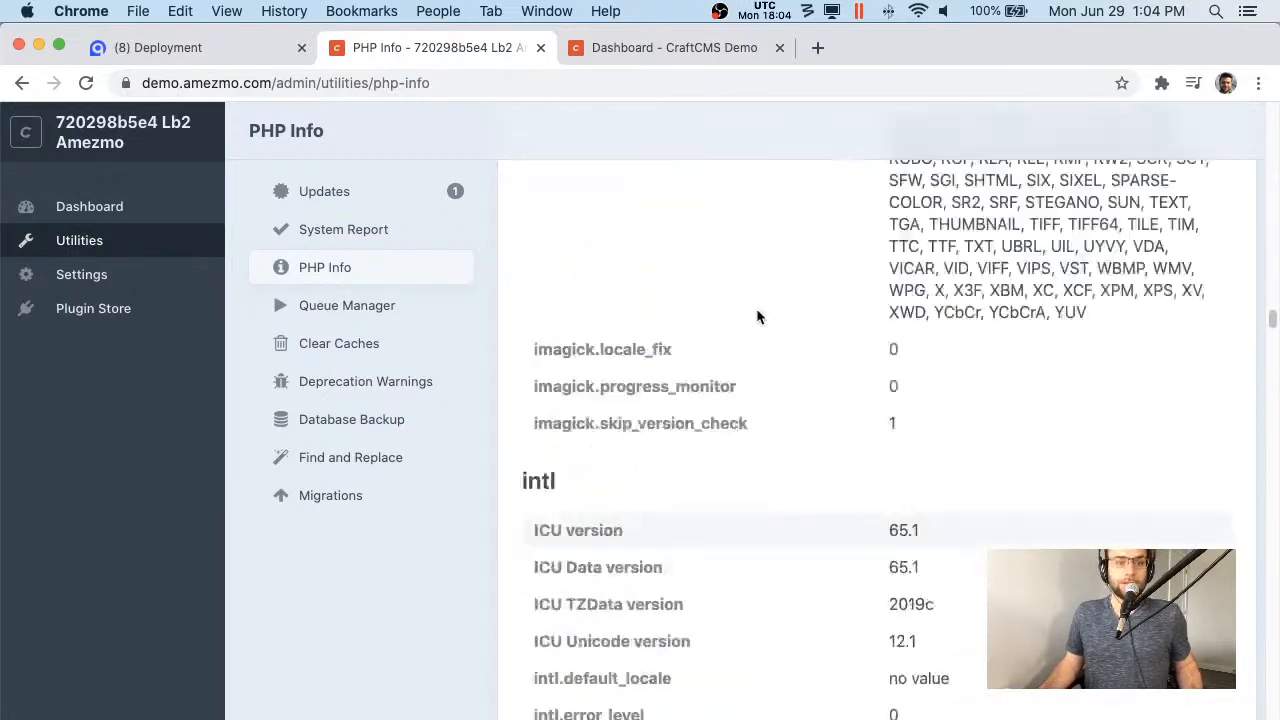
# - Load demo.amezmo.com in a new tab and go to its Control Panel
pyautogui.click(272, 89)
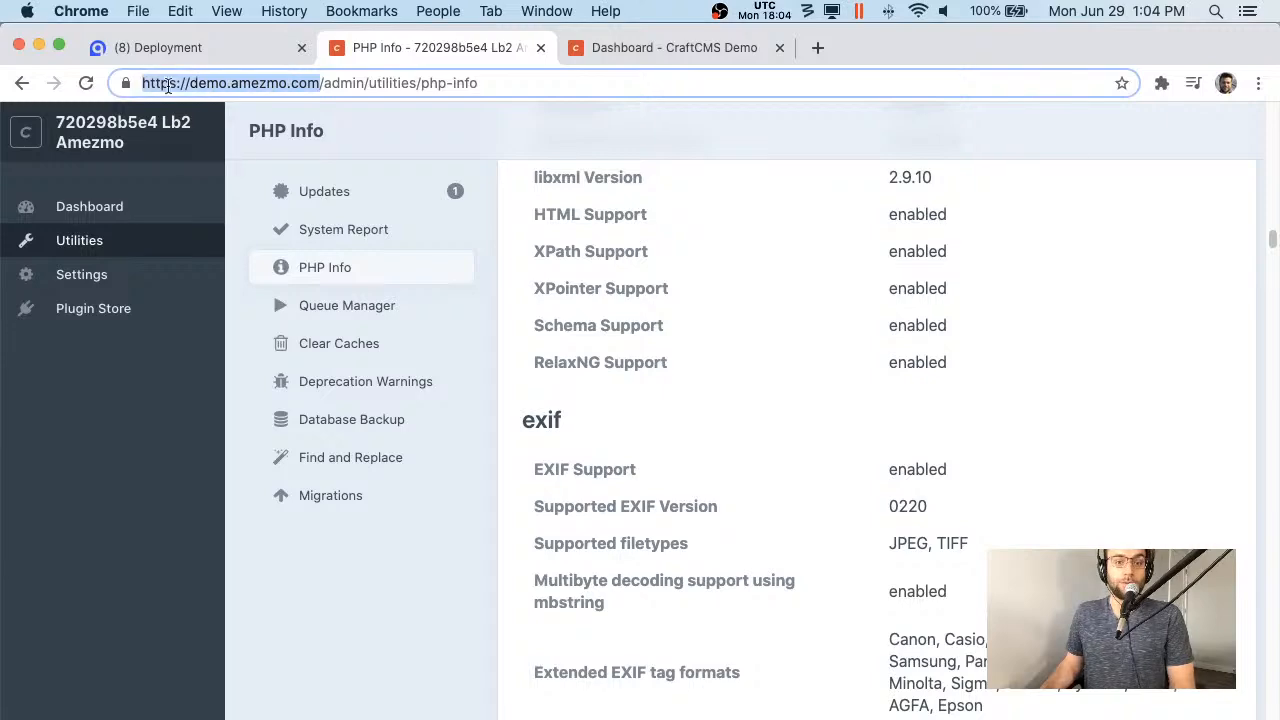
pyautogui.press('super+c')
pyautogui.click(817, 47)
pyautogui.press('super+v')
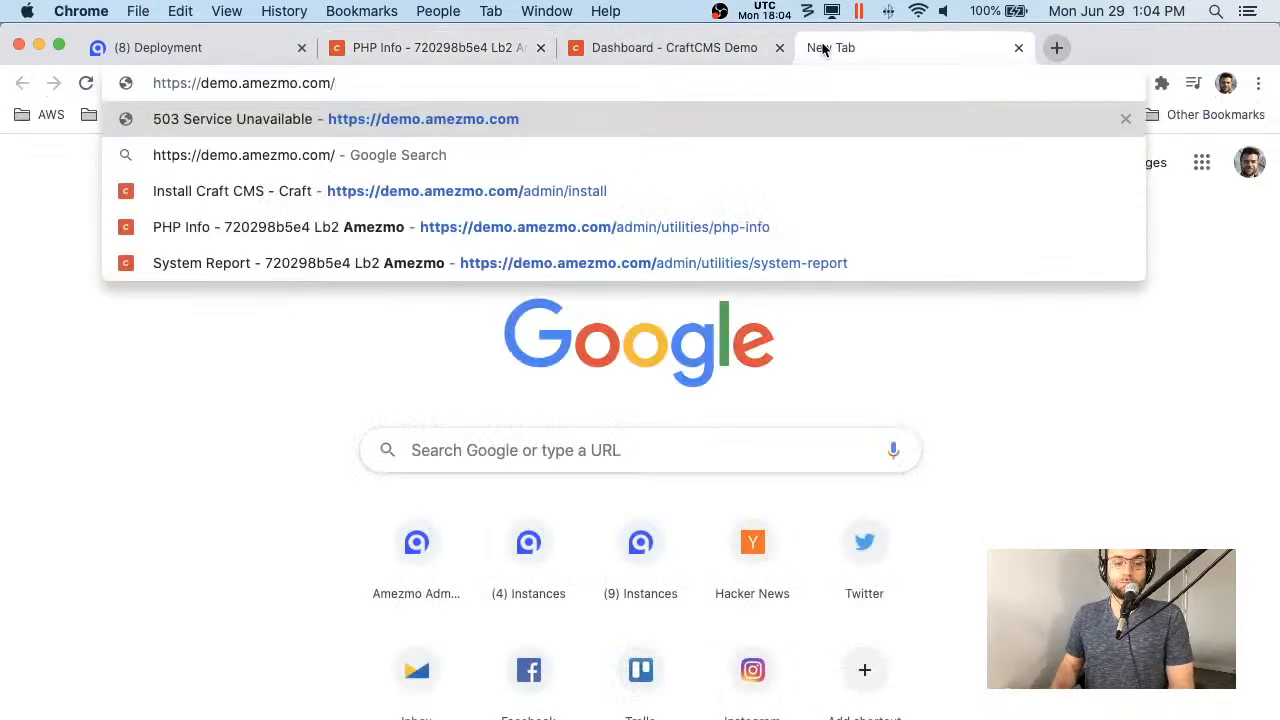
pyautogui.press('Return')
pyautogui.click(405, 603)
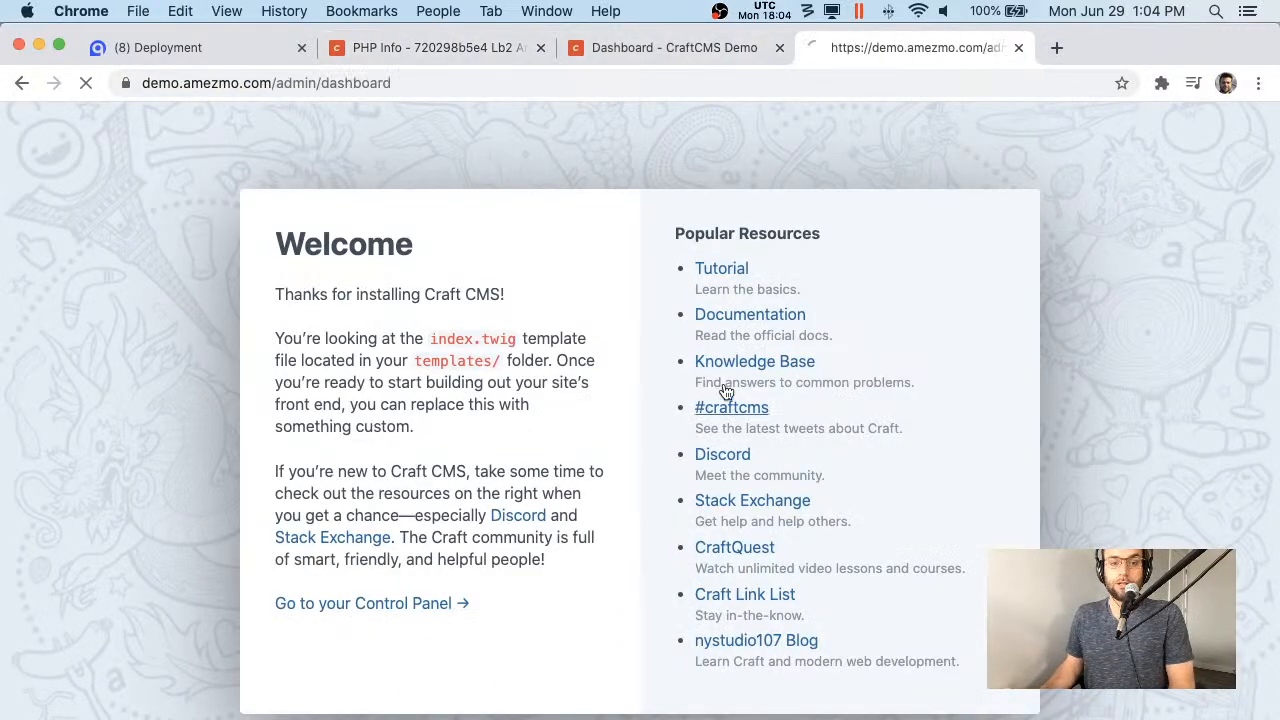
# - Check the account options, then cycle through the dashboard, PHP Info and Amezmo deployment tabs
pyautogui.click(1252, 136)
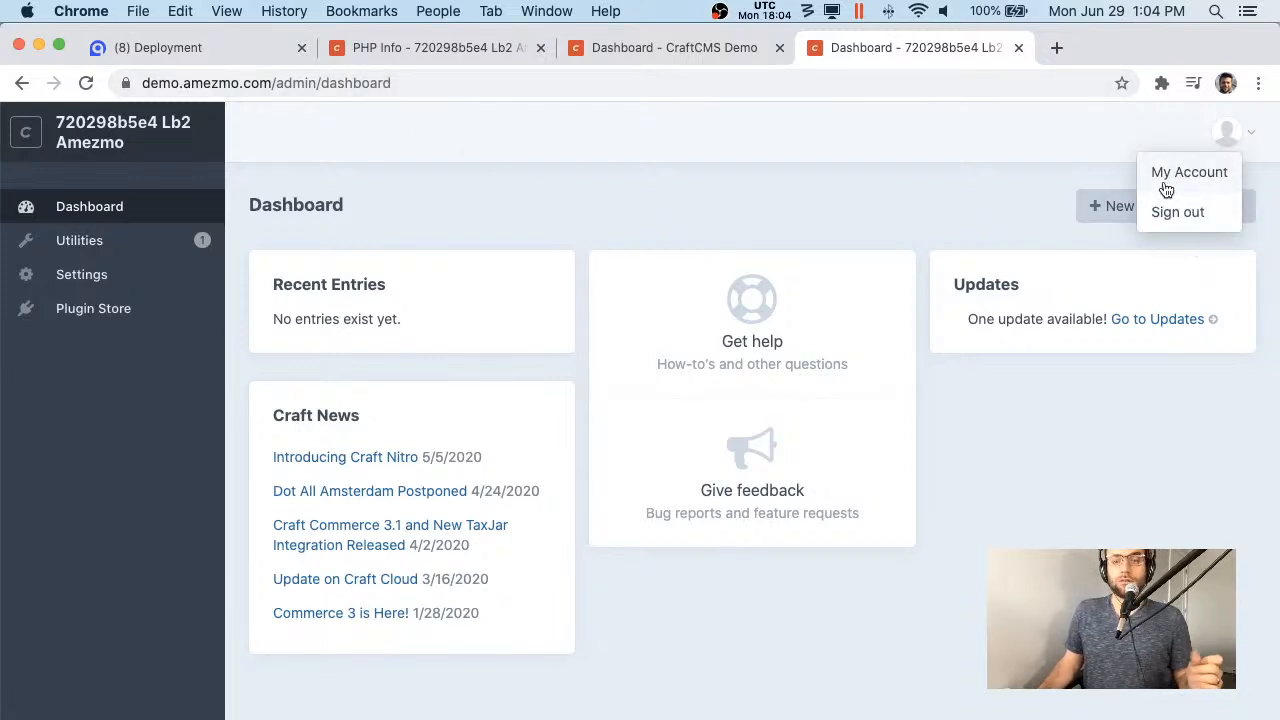
pyautogui.click(825, 160)
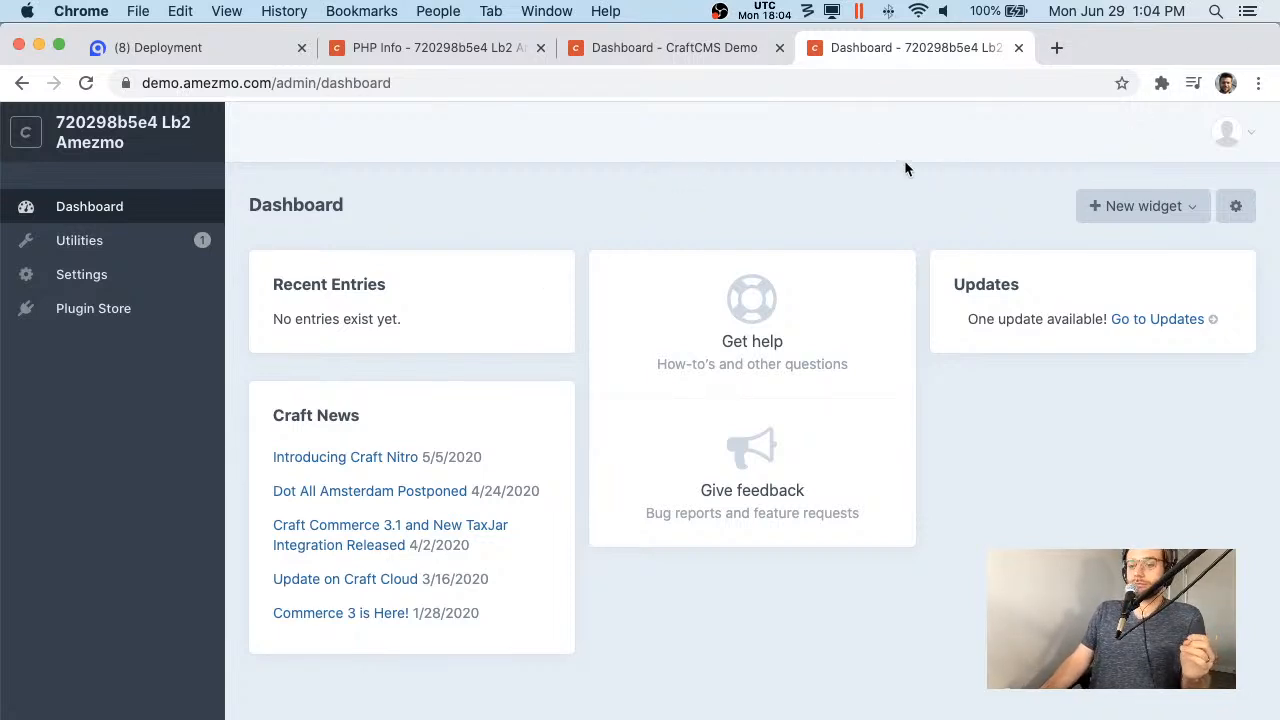
pyautogui.click(664, 55)
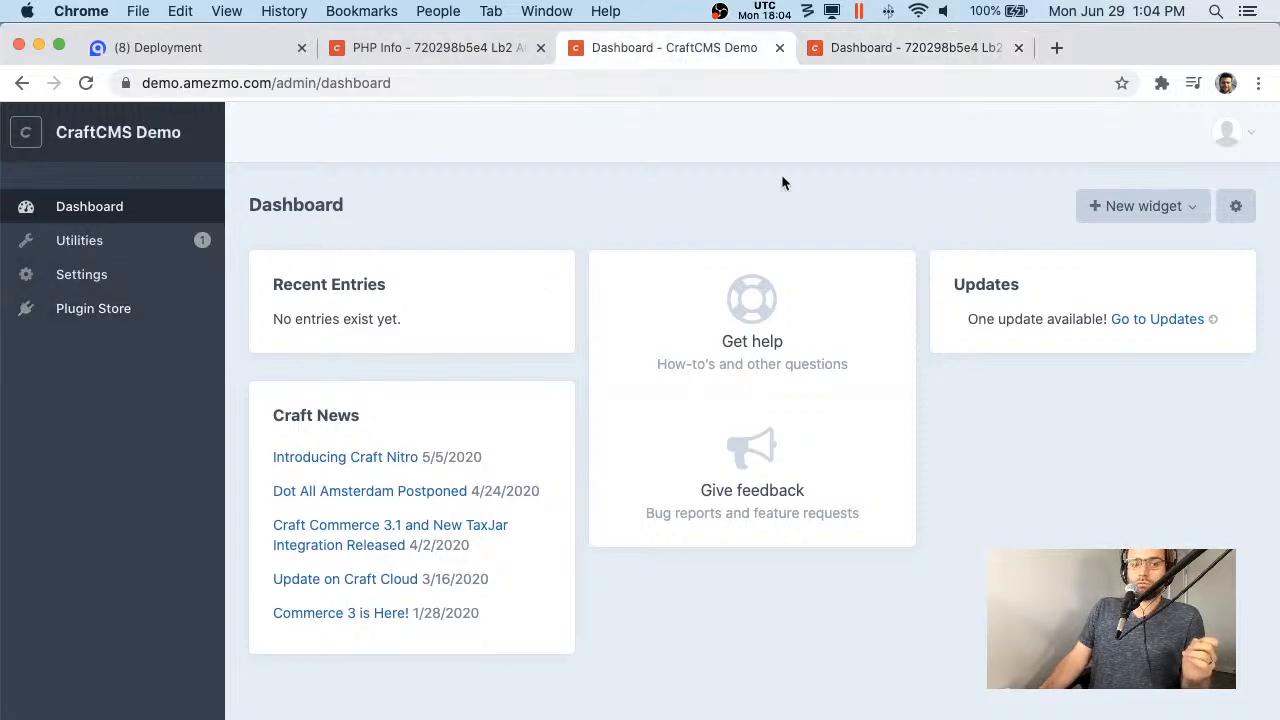
pyautogui.click(460, 50)
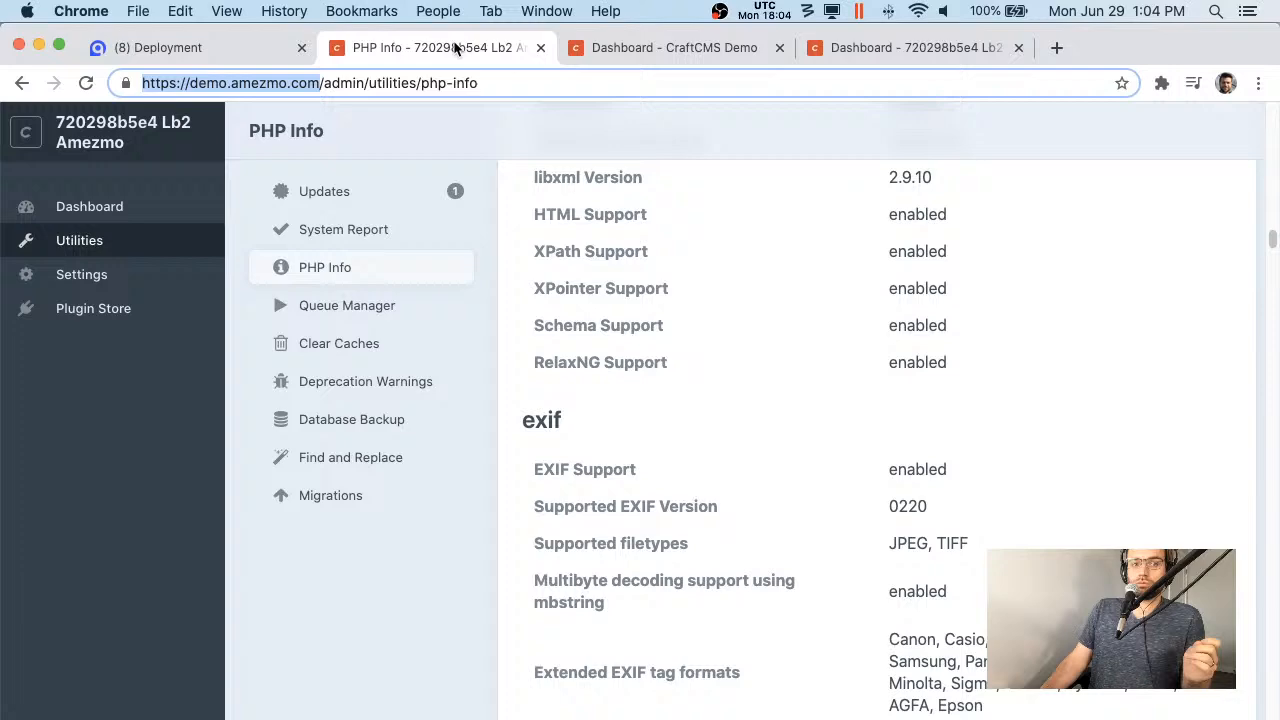
pyautogui.click(200, 47)
# - Open the phptest phpinfo() page in a new tab, then copy the Craft PHP Info address
pyautogui.click(1000, 190)
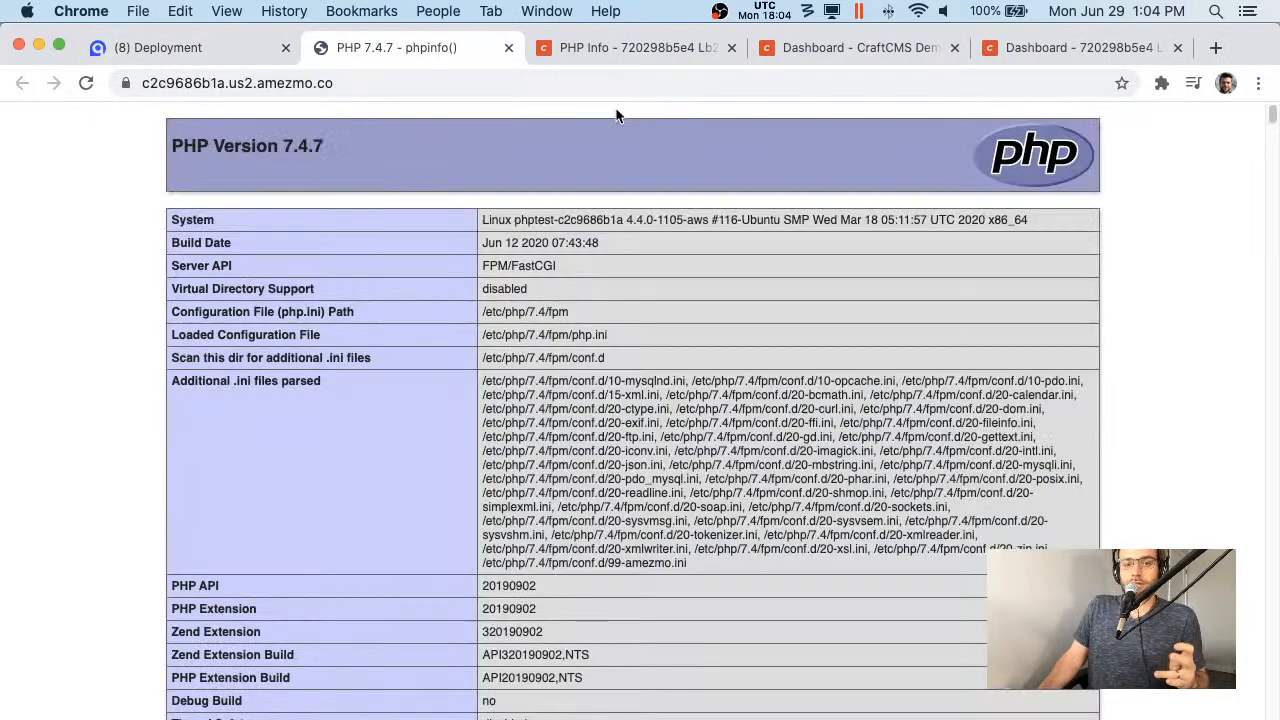
pyautogui.click(598, 47)
pyautogui.doubleClick(500, 83)
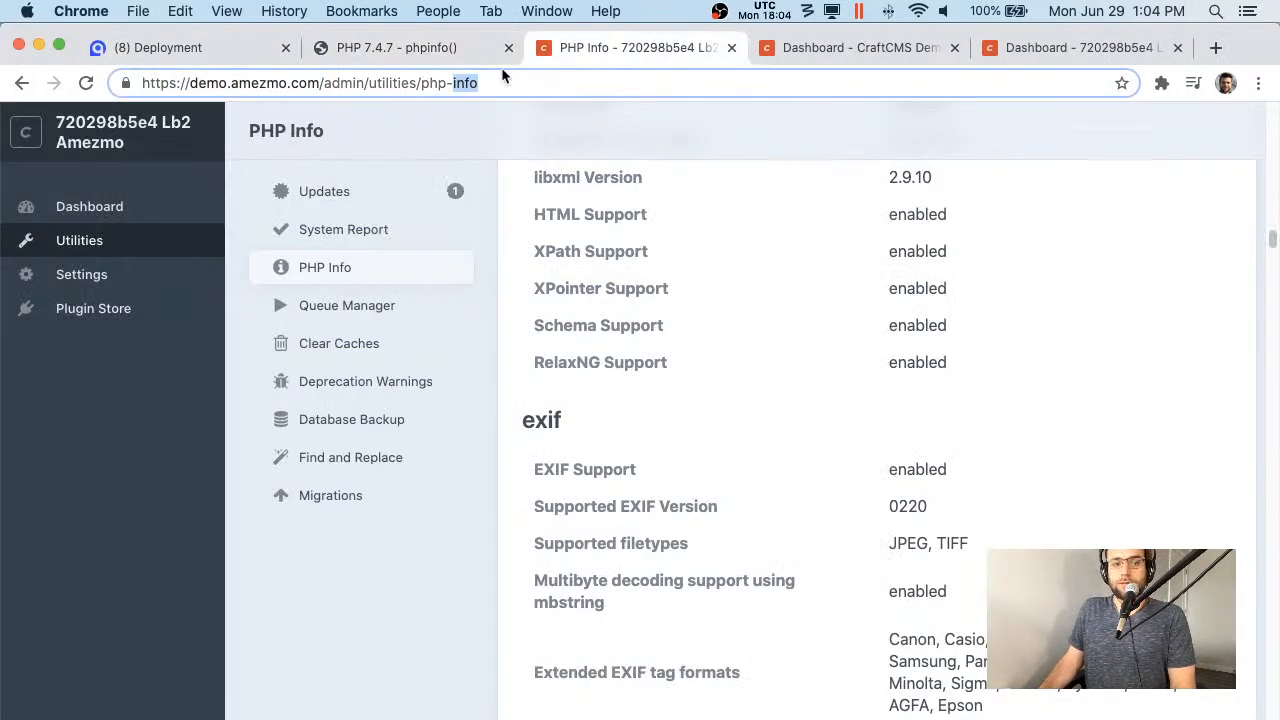
pyautogui.moveTo(266, 83); pyautogui.dragTo(142, 83)
pyautogui.press('super+a')
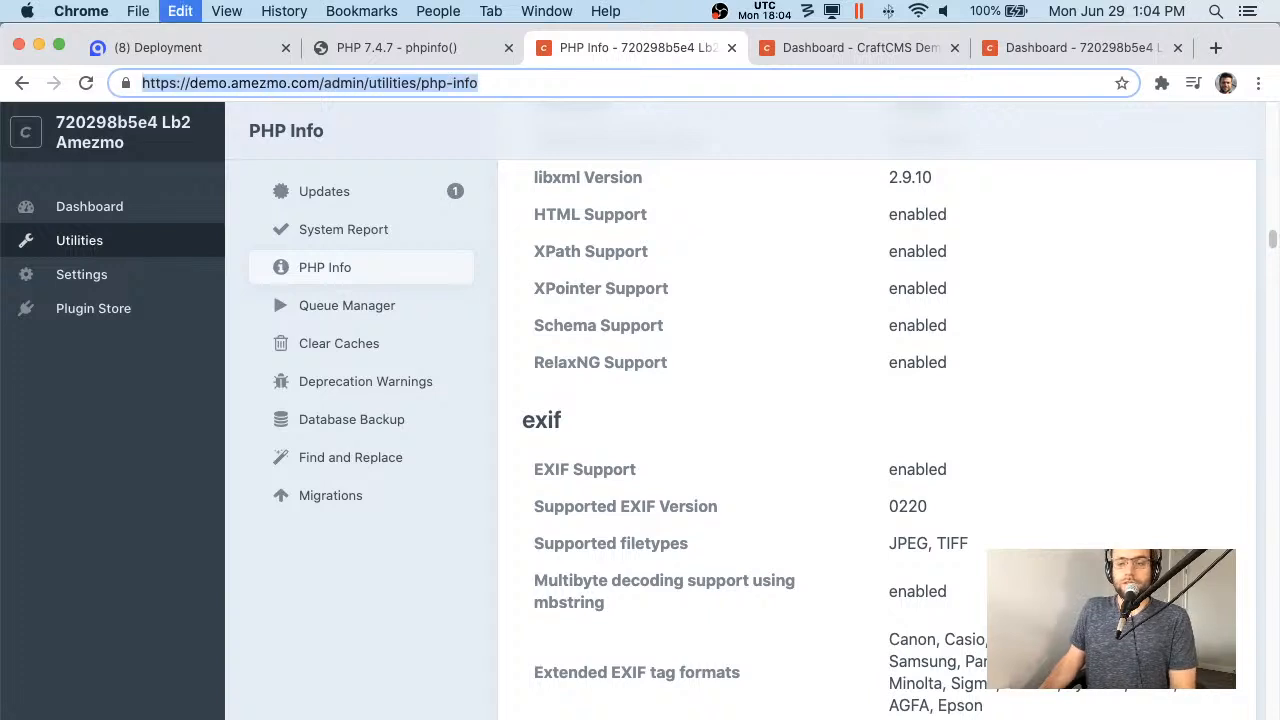
pyautogui.press('super+Tab')
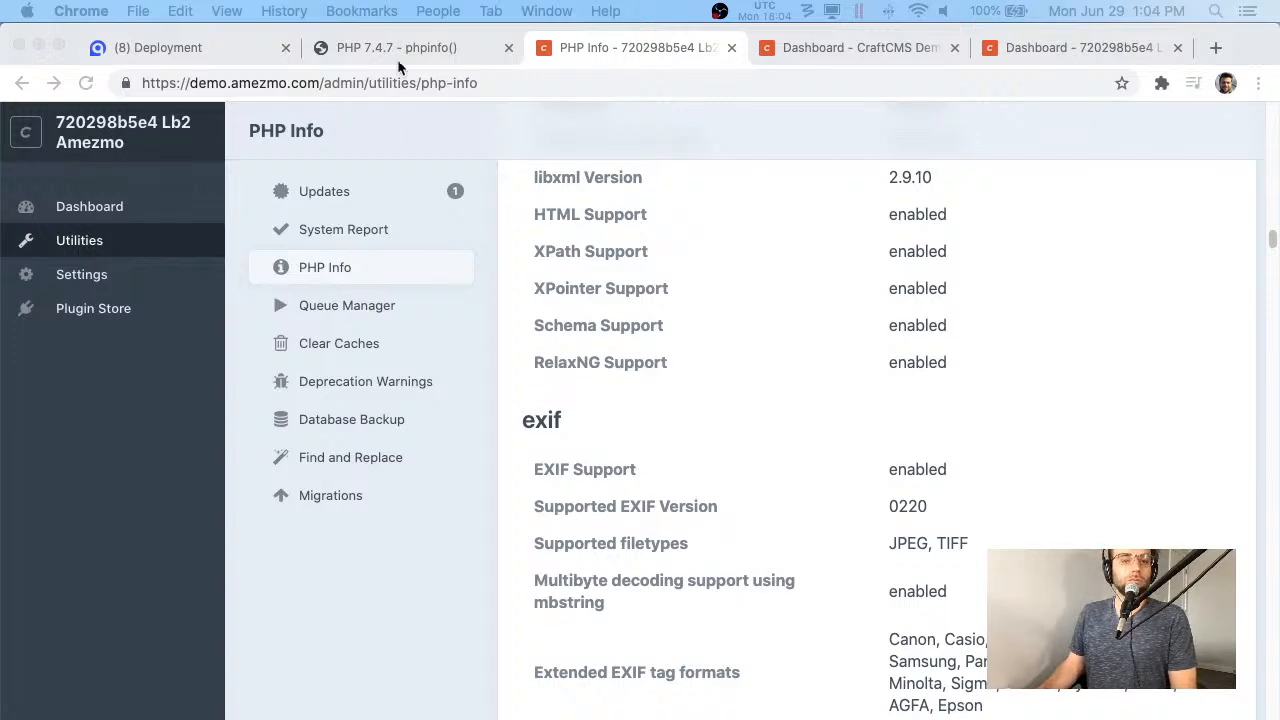
# - On the phptest PHP 7.4.7 phpinfo() page, review the System row and loaded ini-file details
pyautogui.click(200, 48)
pyautogui.click(406, 40)
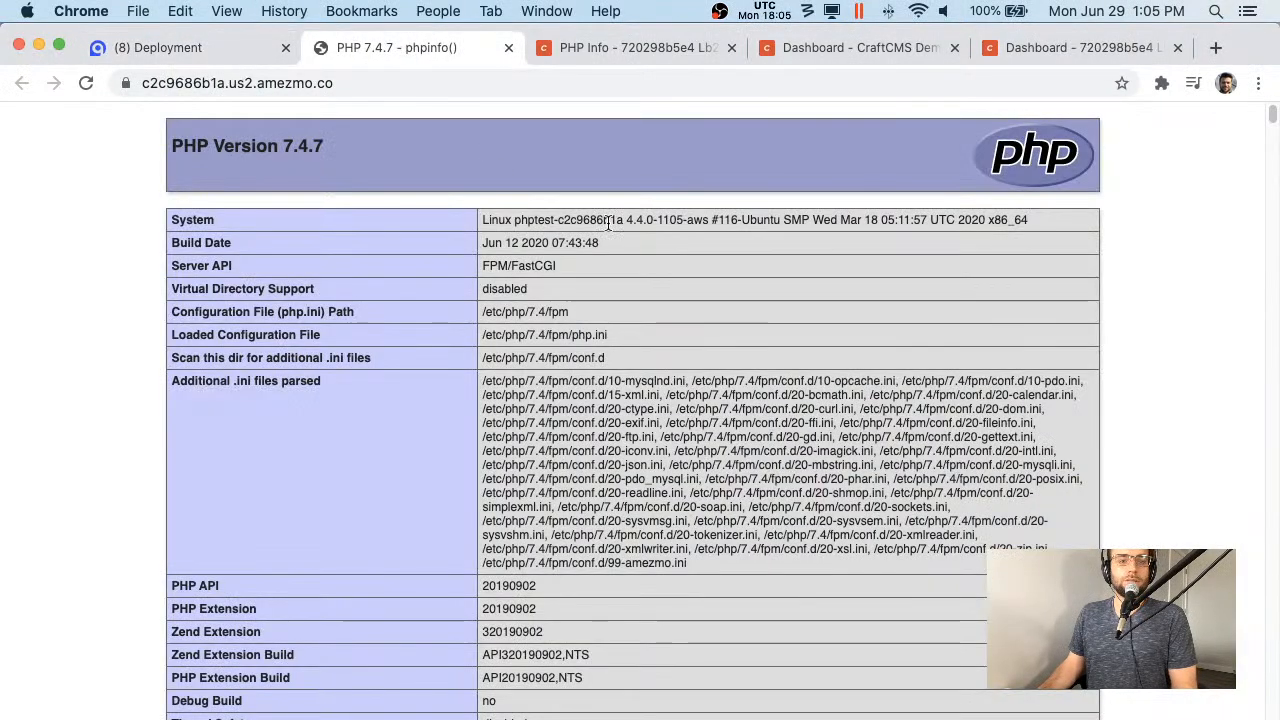
pyautogui.doubleClick(825, 219)
pyautogui.scroll(-1, 687, 321)
pyautogui.moveTo(484, 331); pyautogui.dragTo(757, 484)
pyautogui.scroll(-5, 690, 480)
# - Review the disable_functions value list and continue down the core PHP settings
pyautogui.click(677, 412)
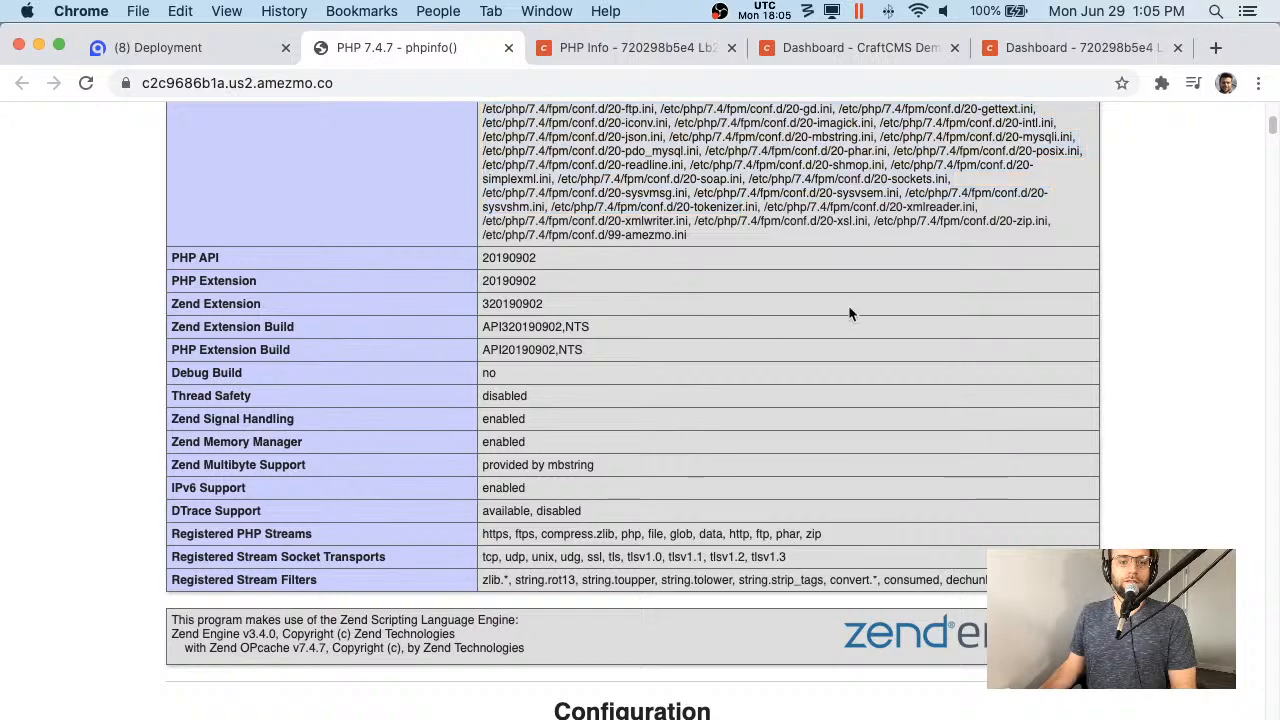
pyautogui.scroll(-12, 771, 371)
pyautogui.tripleClick(494, 588)
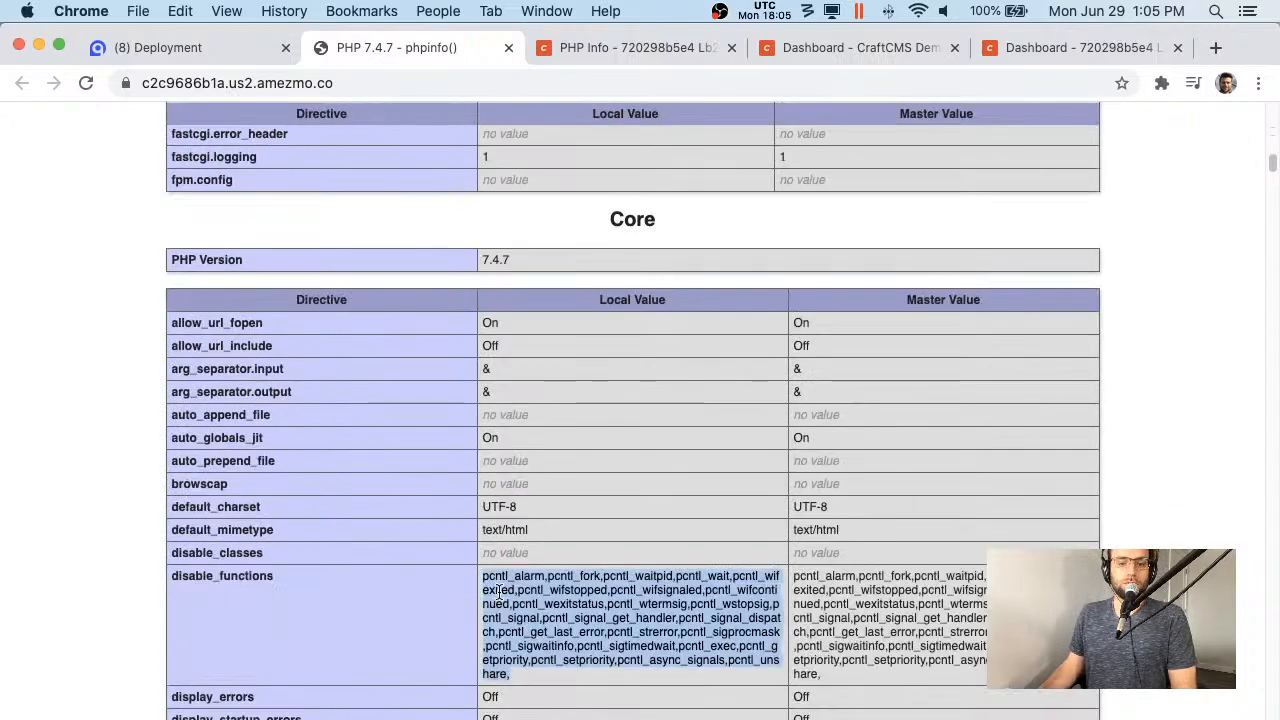
pyautogui.click(540, 623)
pyautogui.scroll(-5, 540, 623)
pyautogui.scroll(-20, 540, 623)
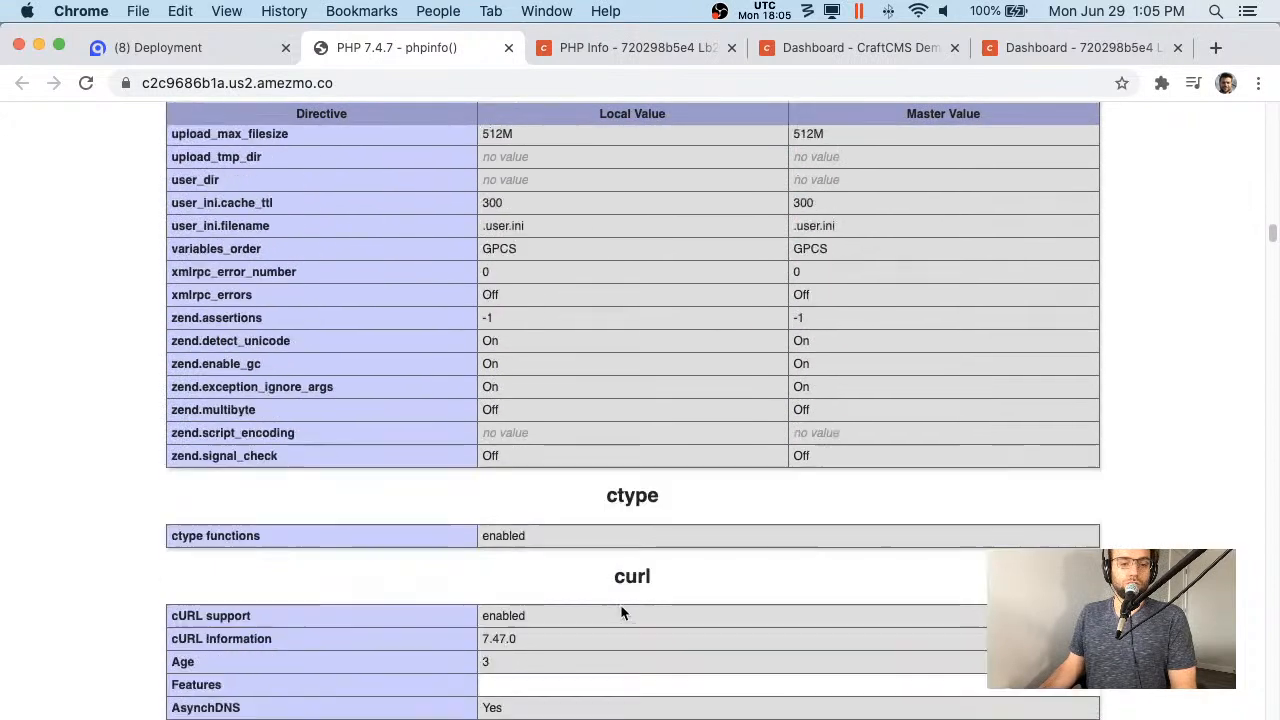
pyautogui.scroll(-20, 641, 626)
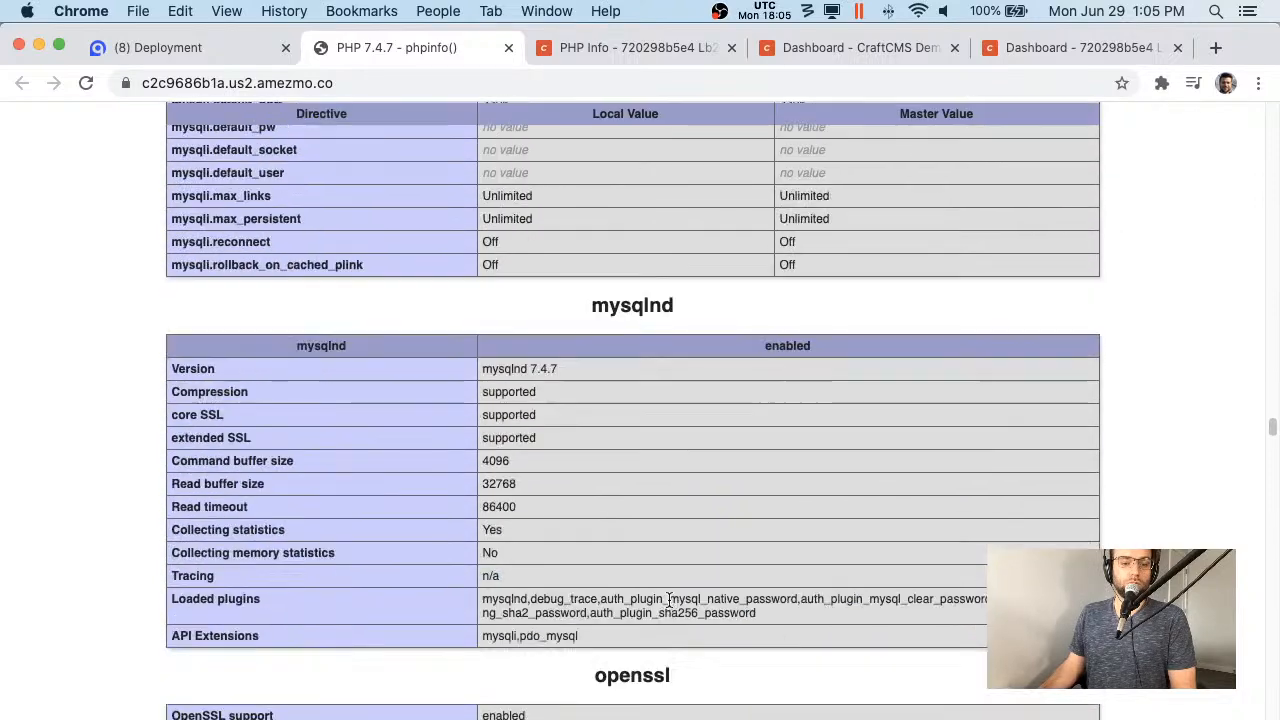
# - Search the phpinfo() page for 'mongo' to check for a mongo extension
pyautogui.press('super+f')
pyautogui.write('mongo')
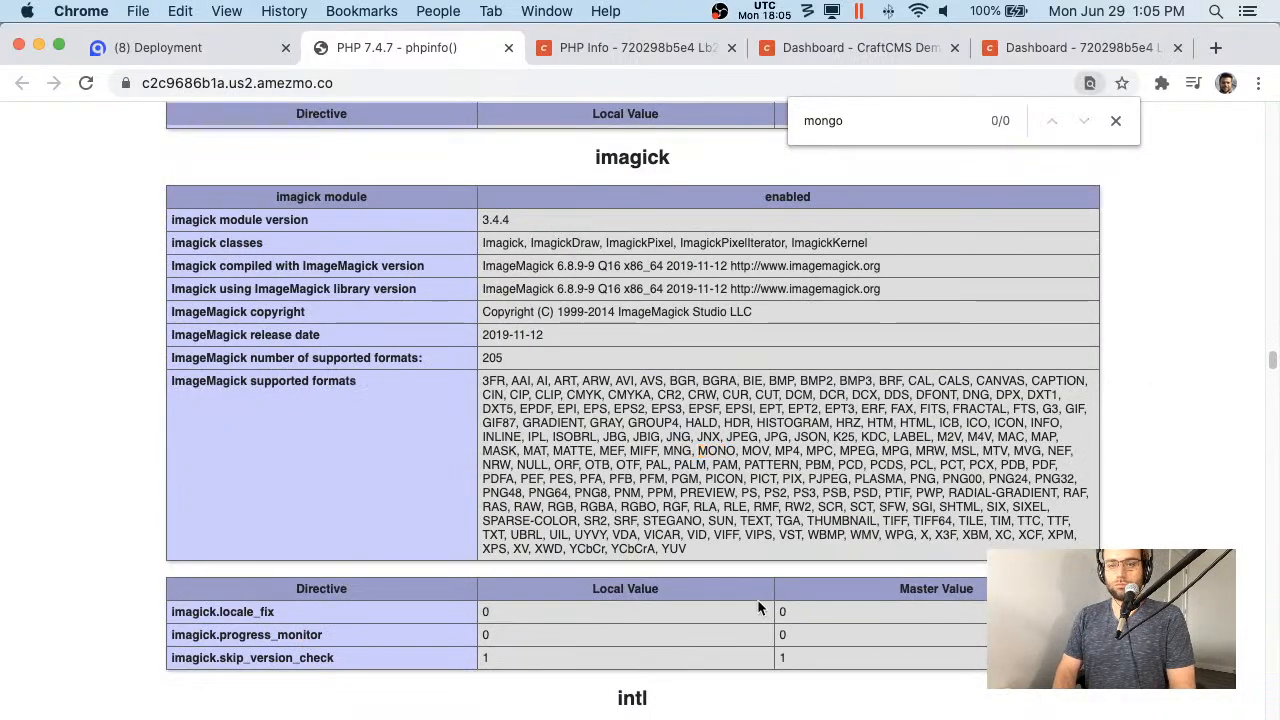
pyautogui.press('super+f')
pyautogui.press('Escape')
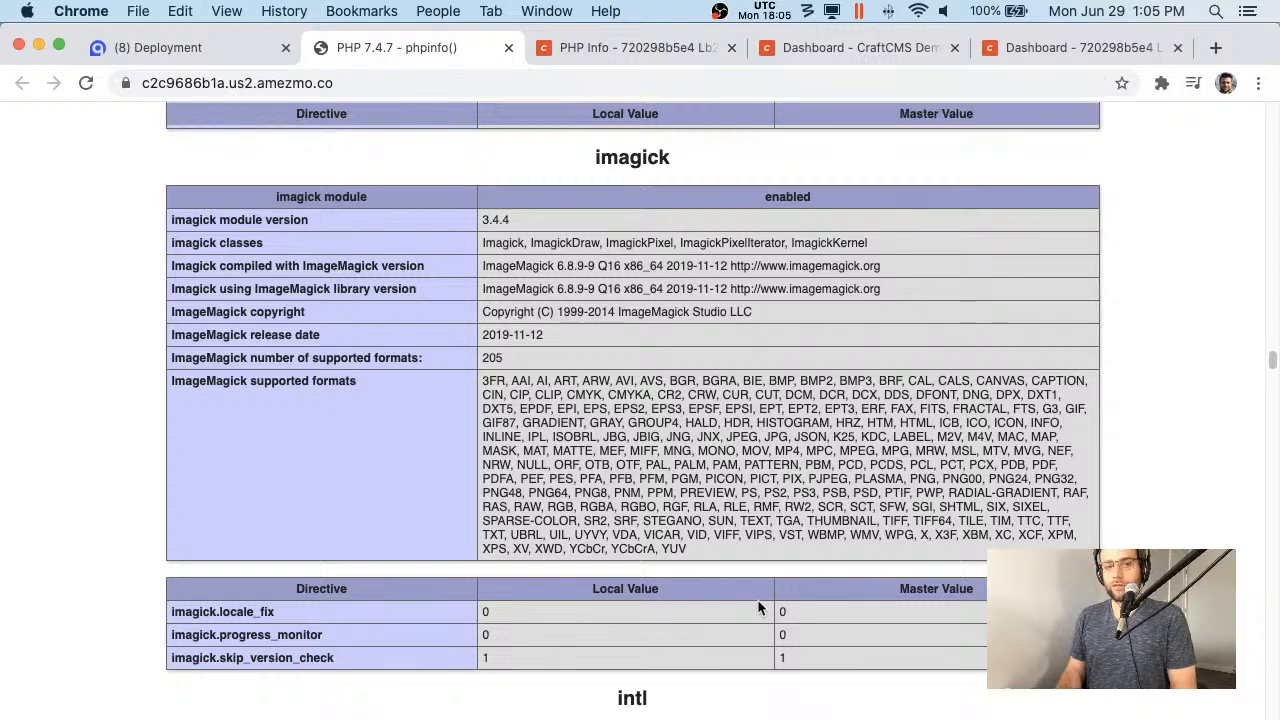
# - Continue through the session settings, checking the session.upload_progress.name value
pyautogui.scroll(-15, 757, 599)
pyautogui.scroll(-20, 729, 491)
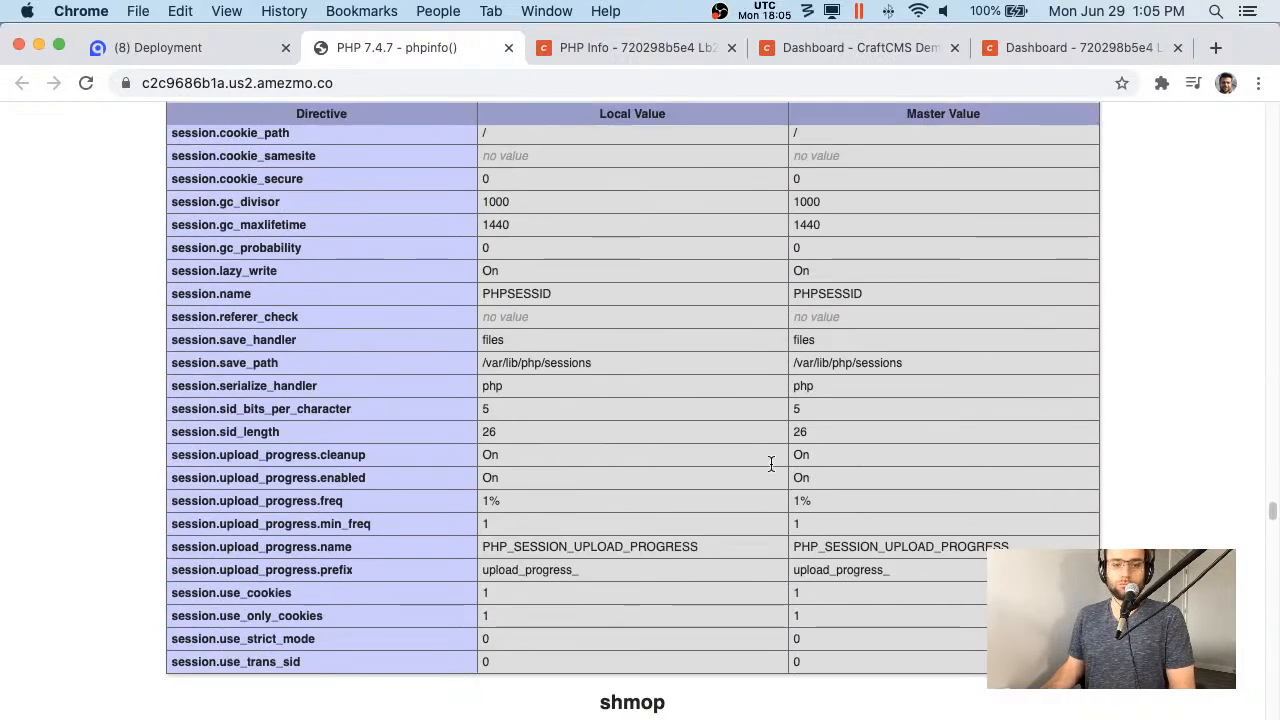
pyautogui.doubleClick(510, 546)
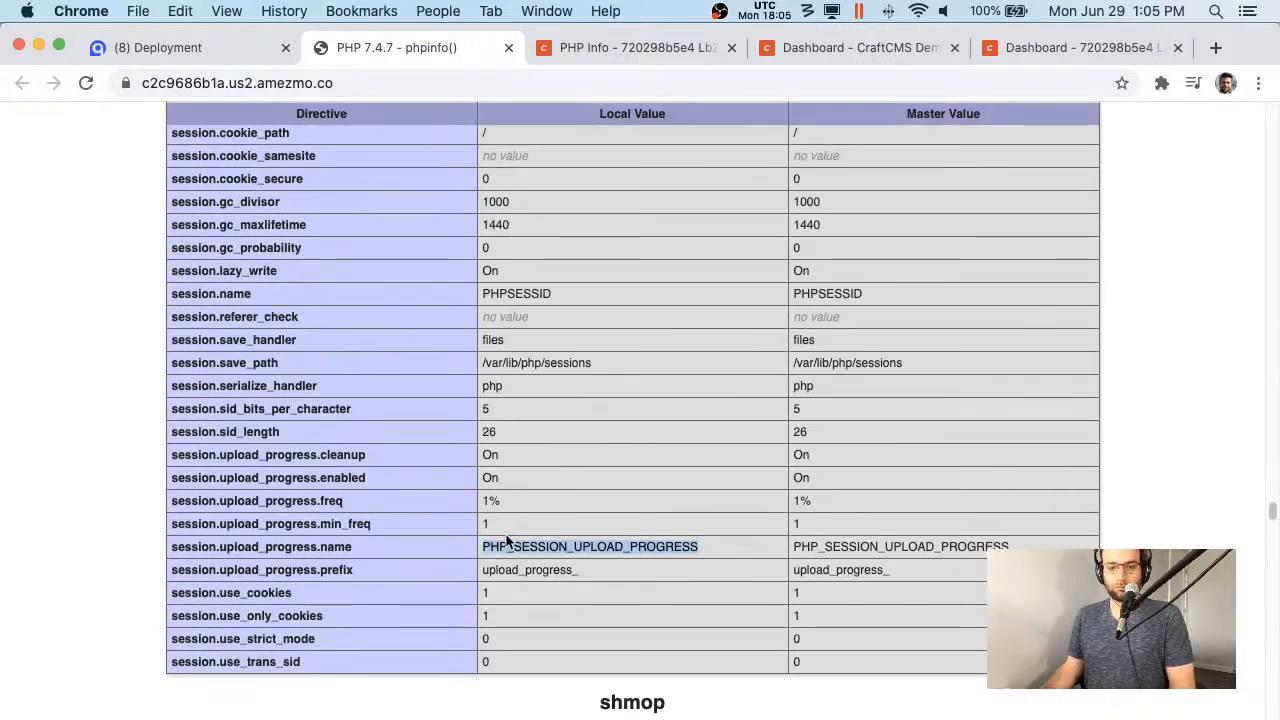
pyautogui.scroll(-5, 521, 555)
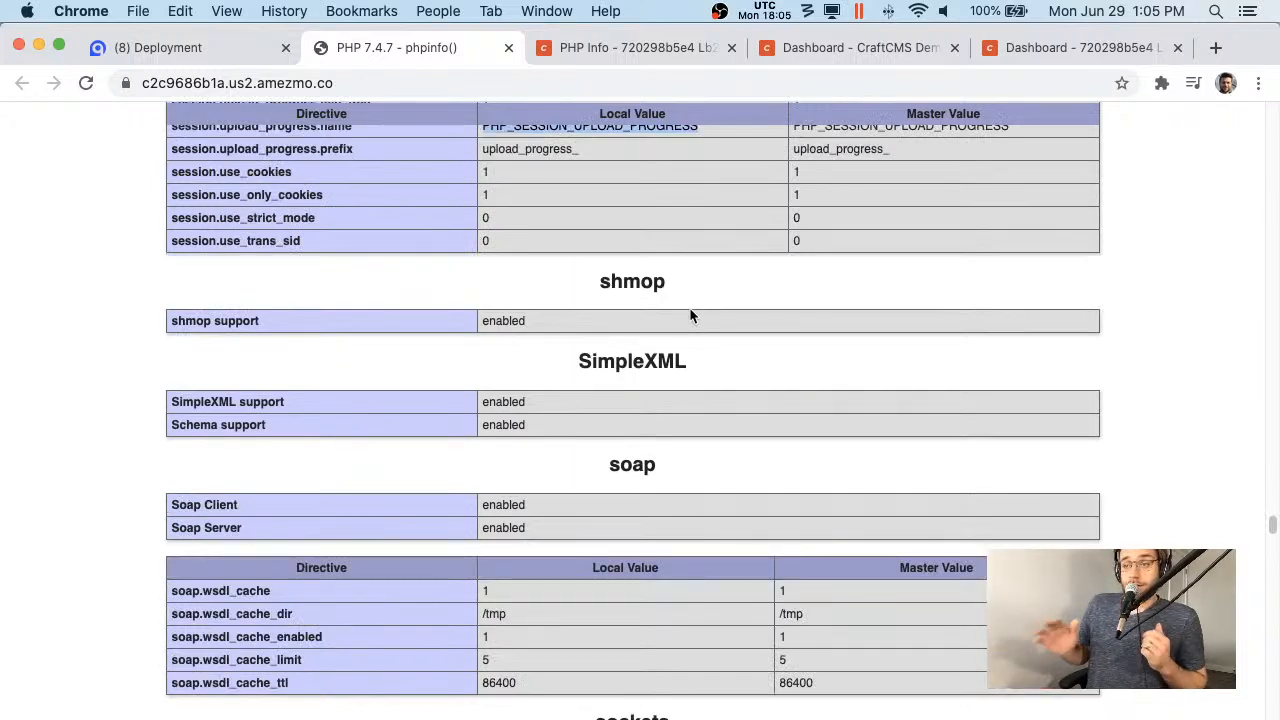
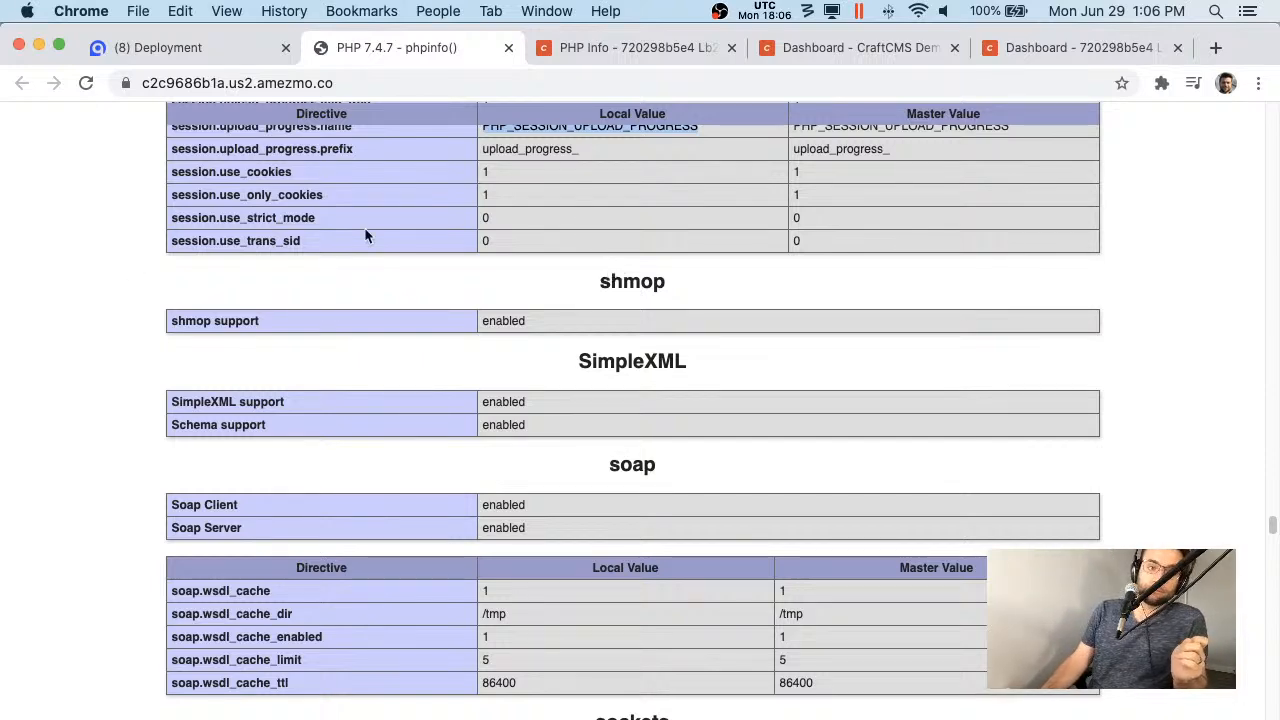
# - Reload both Craft dashboard tabs so they show the migrated Amezmo site
pyautogui.scroll(10, 400, 370)
pyautogui.scroll(10, 400, 370)
pyautogui.click(680, 48)
pyautogui.click(890, 48)
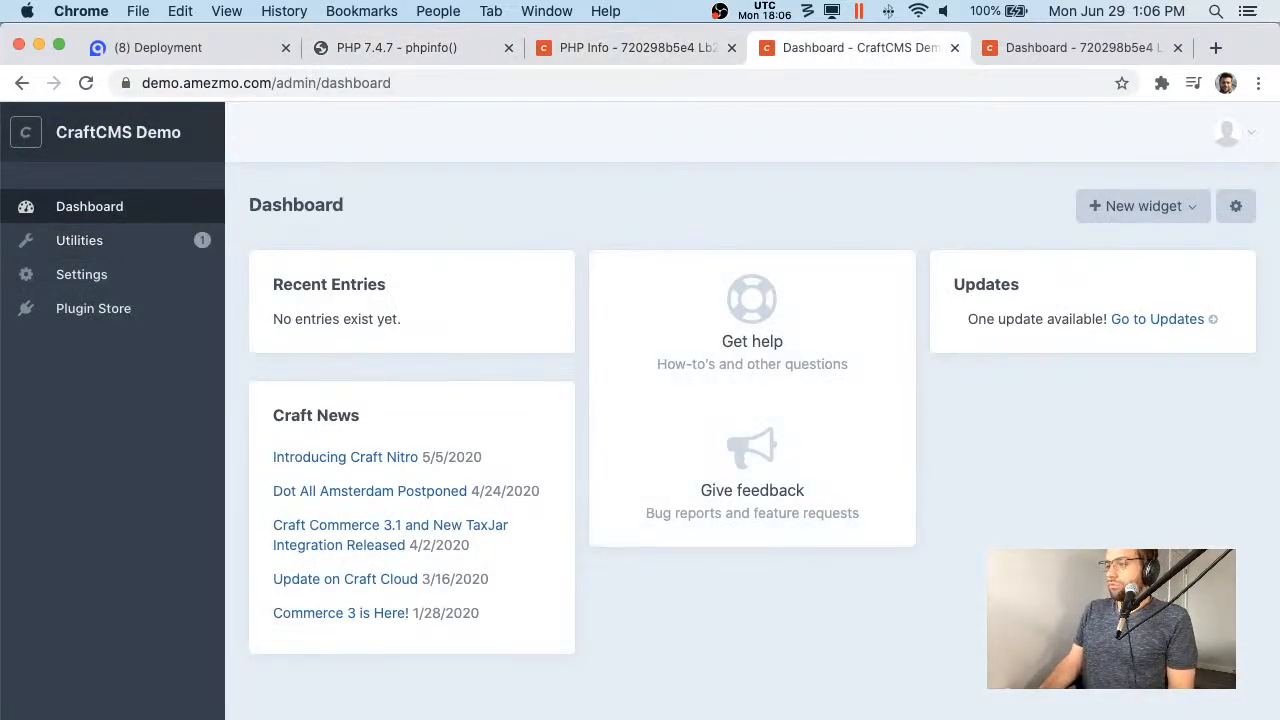
pyautogui.press('super+r')
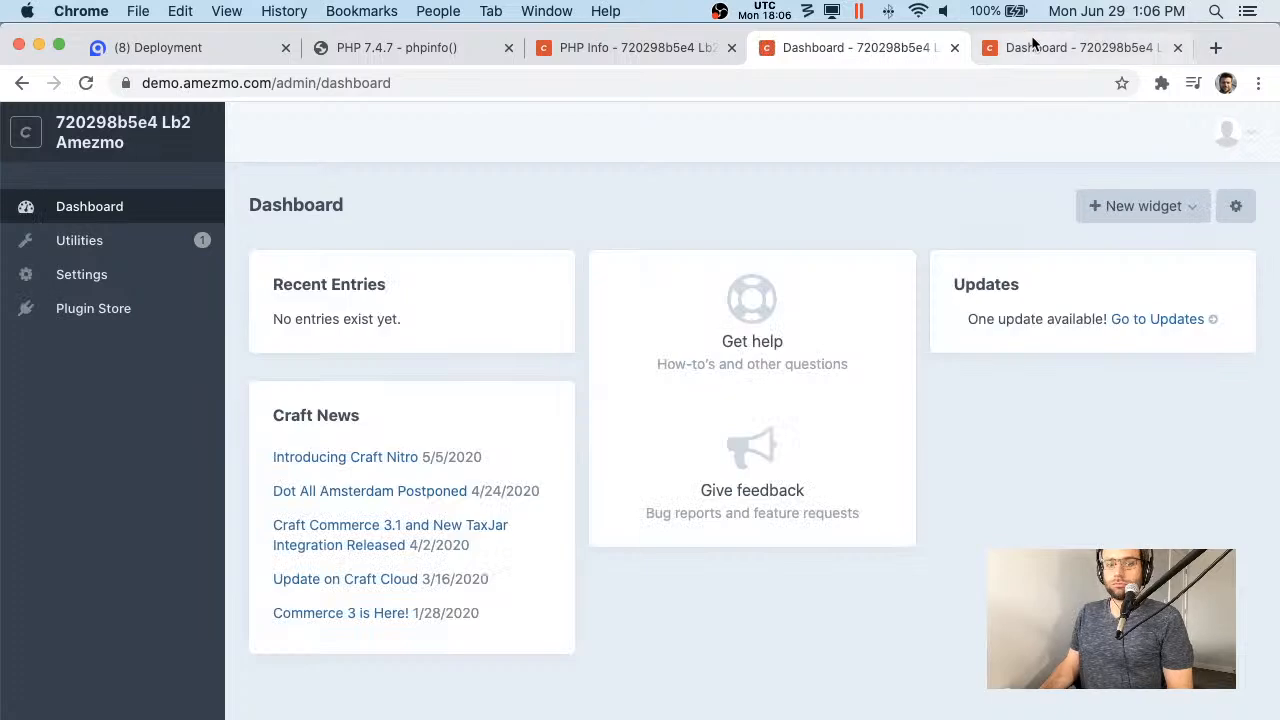
pyautogui.click(1025, 48)
pyautogui.press('super+r')
pyautogui.click(866, 48)
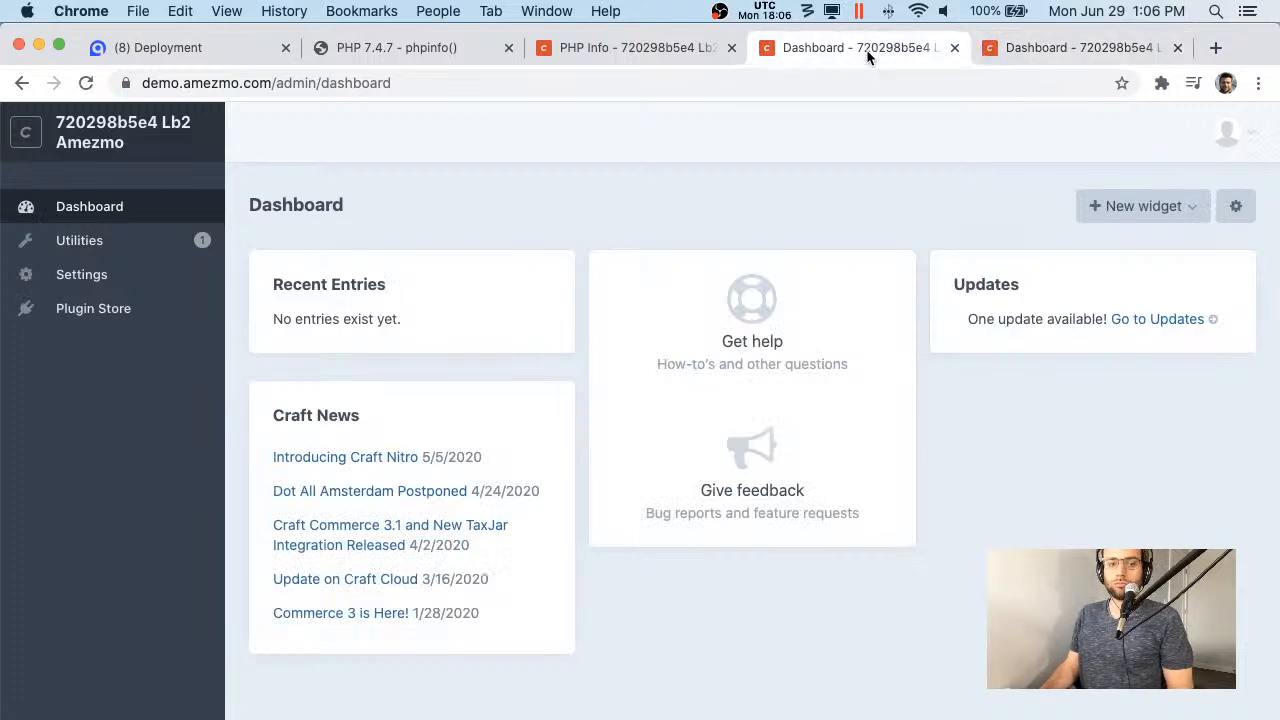
pyautogui.press('super+r')
# - Reload the Craft PHP Info utility page, then view the Settings overview
pyautogui.click(710, 51)
pyautogui.scroll(-10, 786, 341)
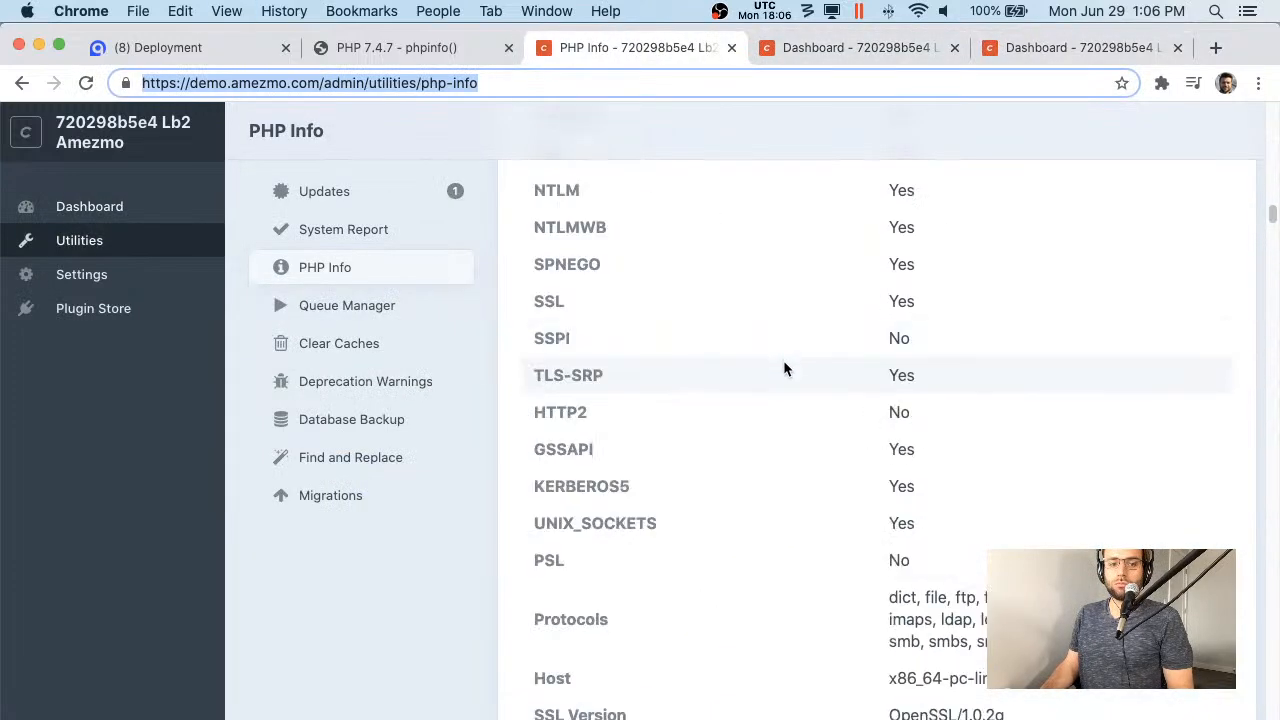
pyautogui.press('super+r')
pyautogui.click(138, 278)
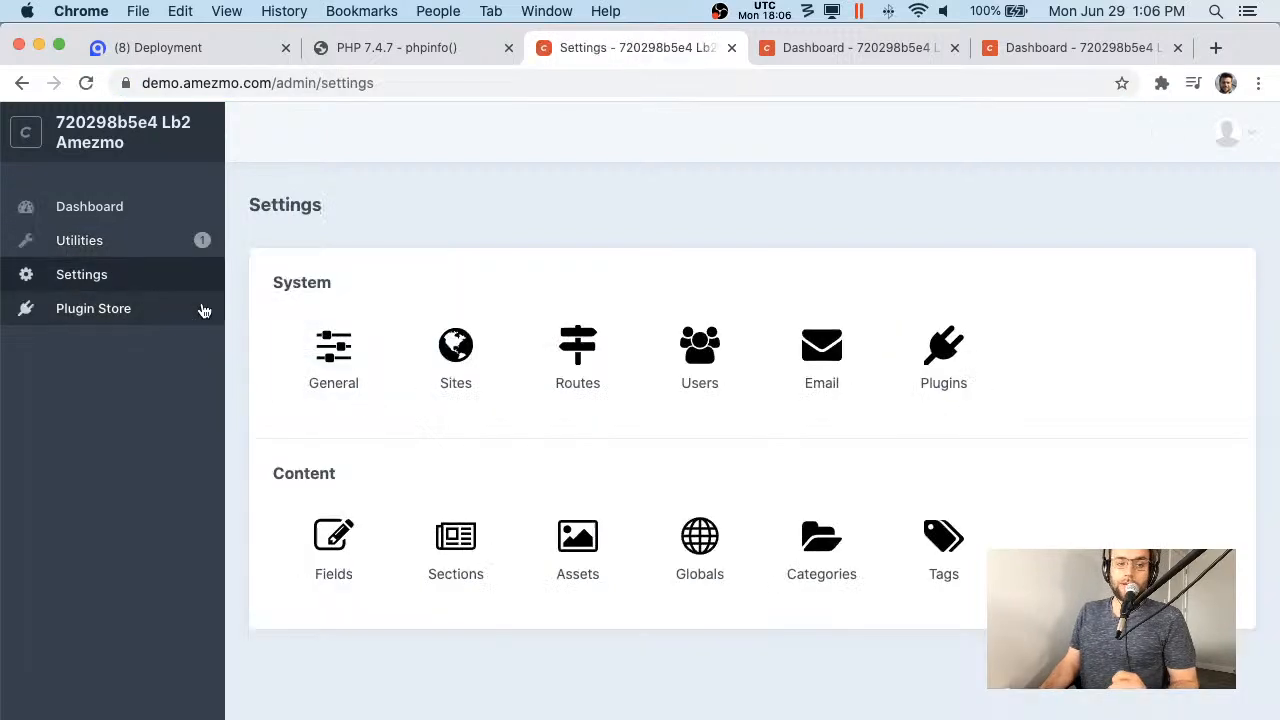
# - Browse the Plugin Store's recently added and noteworthy plugins
pyautogui.click(80, 306)
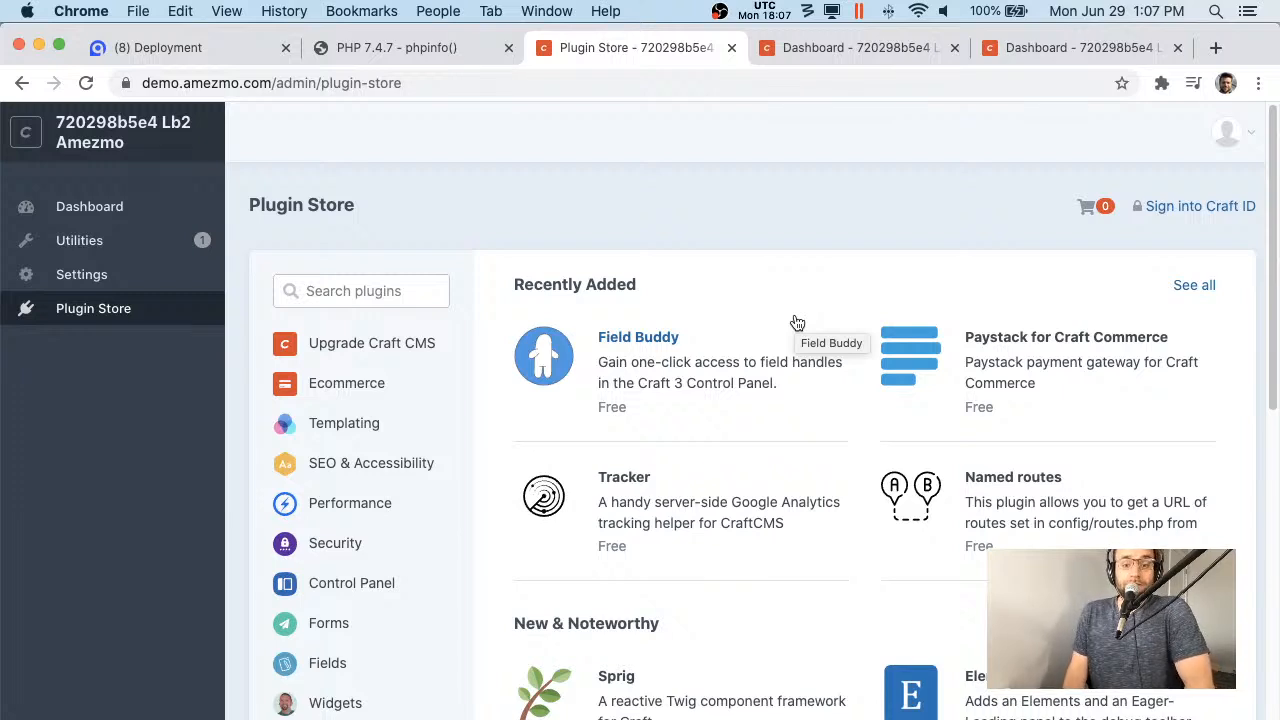
pyautogui.scroll(-5, 750, 278)
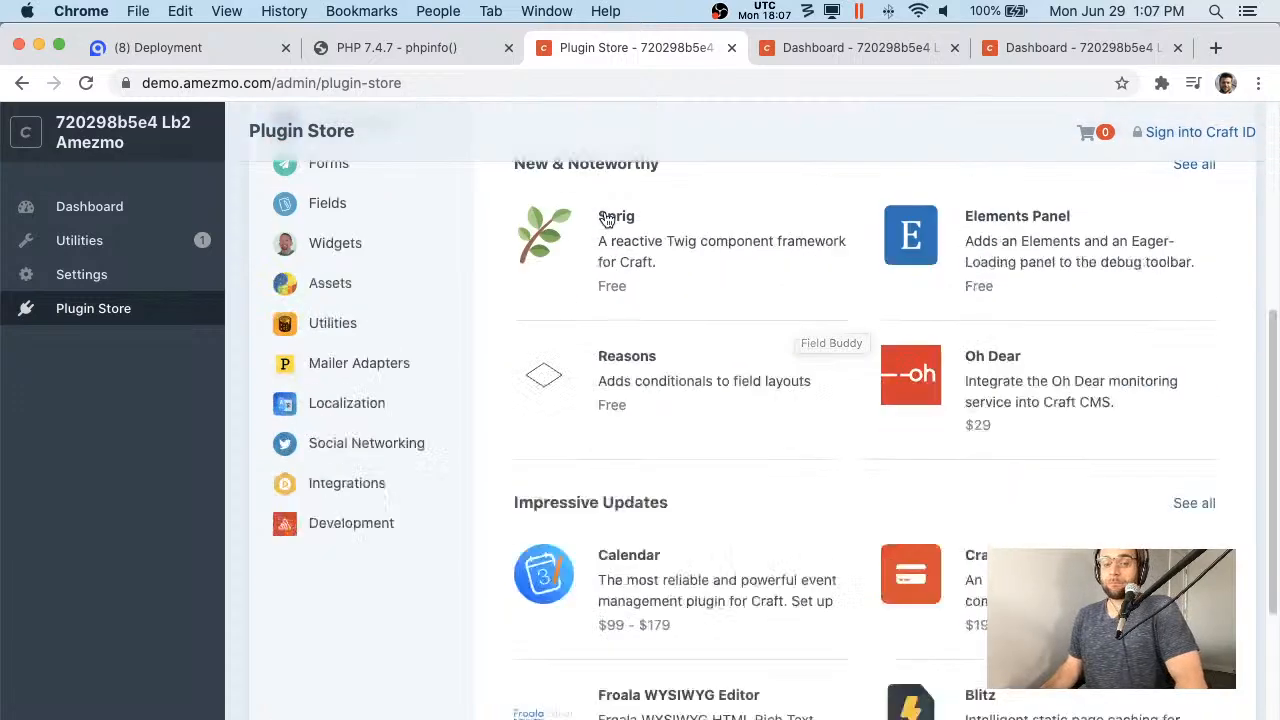
pyautogui.scroll(5, 603, 243)
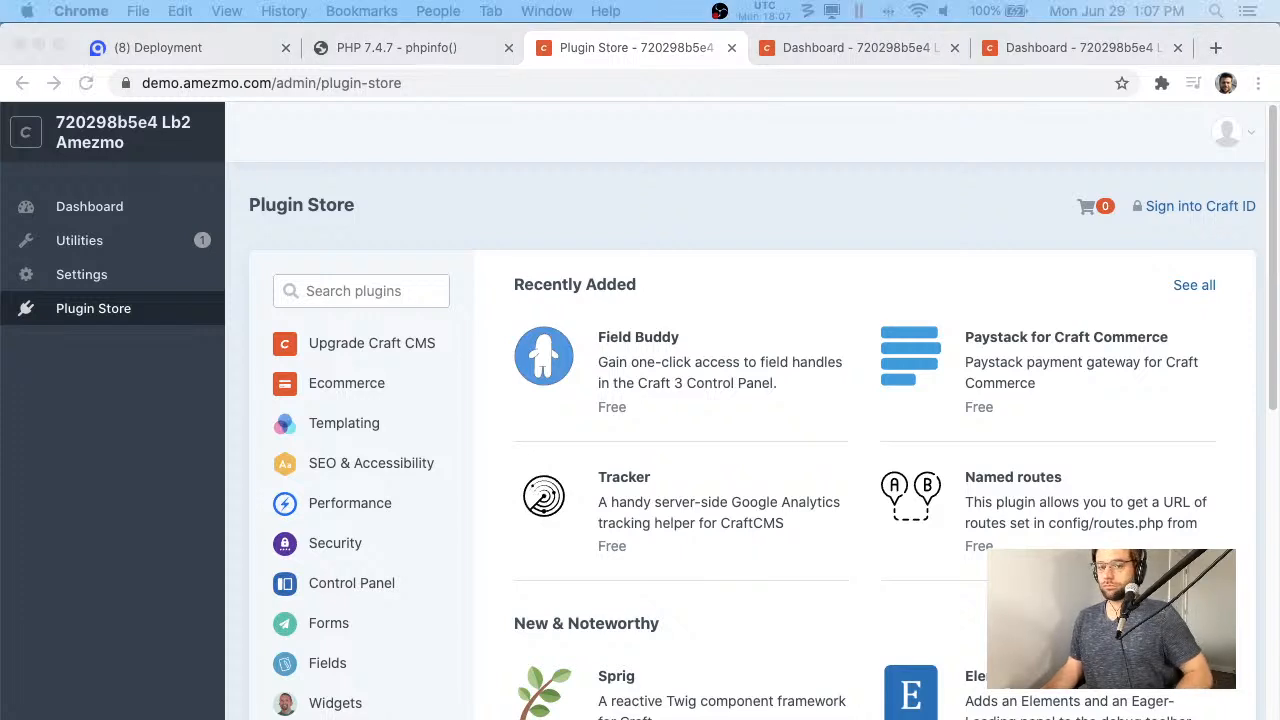
pyautogui.click(610, 196)
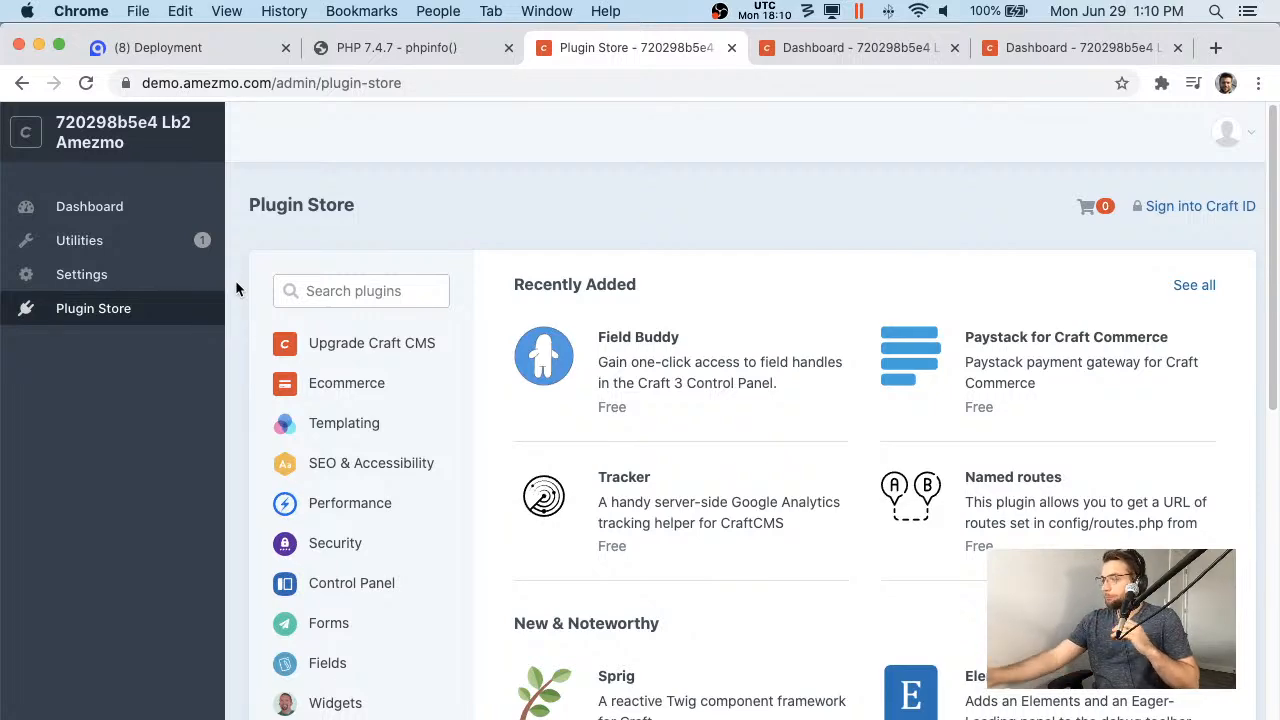
# - Scroll to Impressive Updates (Calendar, Craft Commerce) and Top Paid plugins like SEOmatic
pyautogui.scroll(-10, 469, 229)
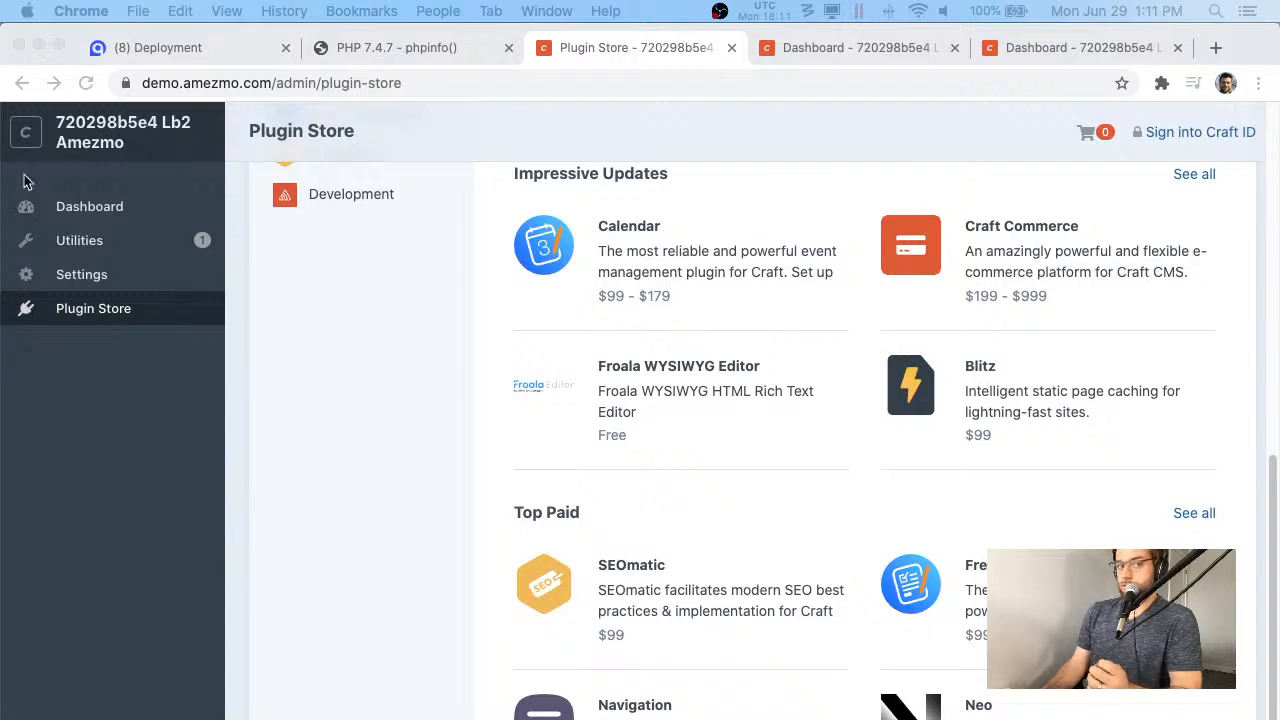
# - Bring up the Craft dashboard at demo.amezmo.com/admin/dashboard, showing one update available
pyautogui.click(90, 50)
pyautogui.click(762, 50)
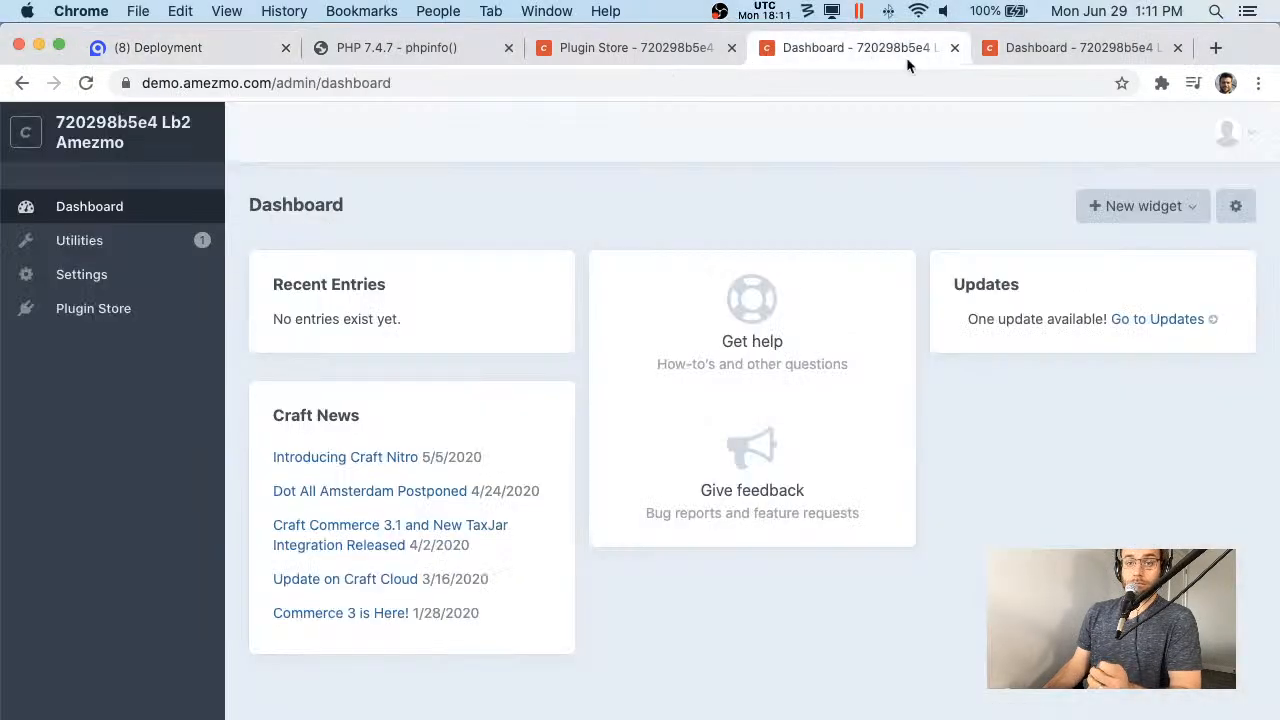
pyautogui.click(1045, 47)
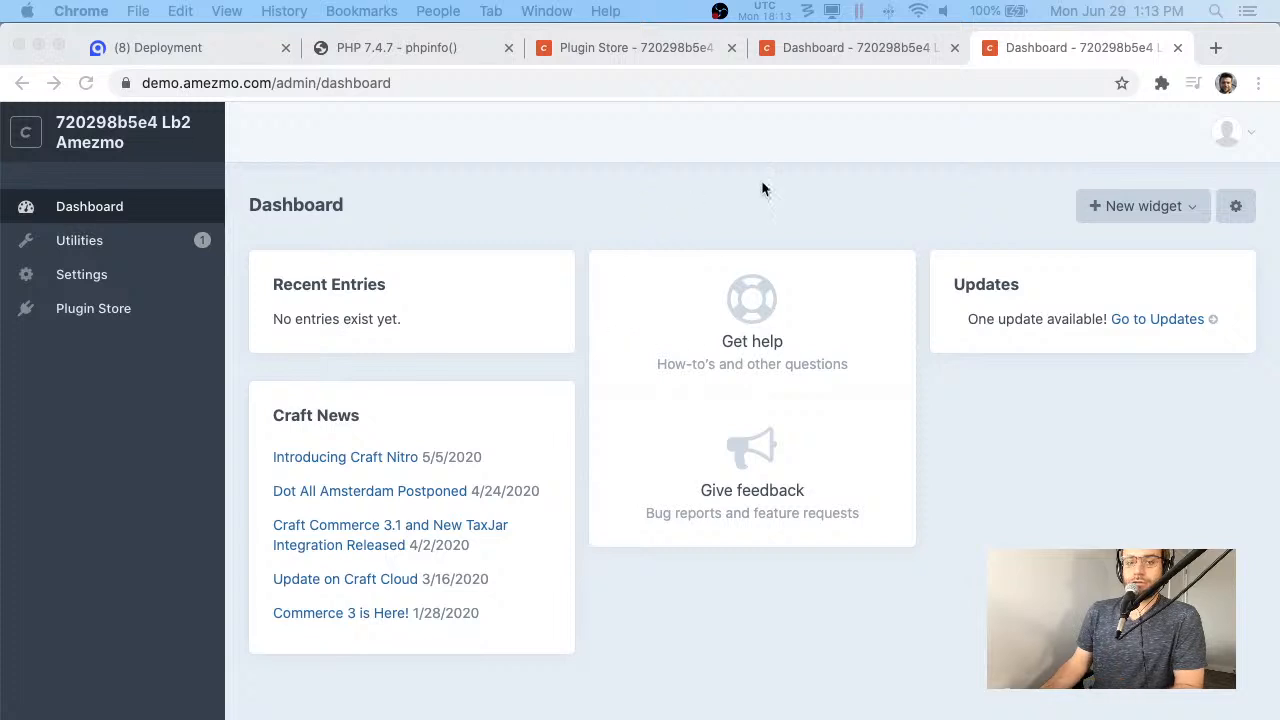
pyautogui.click(840, 497)
pyautogui.moveTo(984, 535); pyautogui.dragTo(1000, 660)
pyautogui.moveTo(1131, 319); pyautogui.dragTo(860, 515)
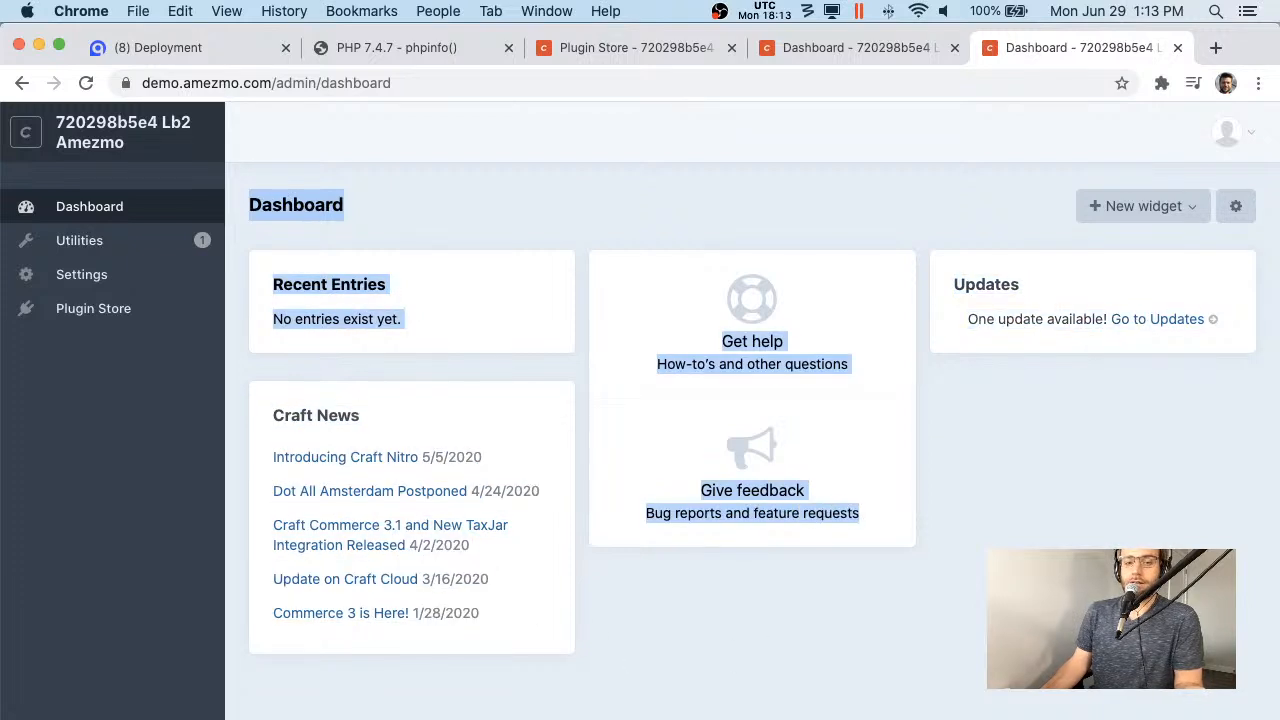
pyautogui.moveTo(1097, 701); pyautogui.dragTo(702, 692)
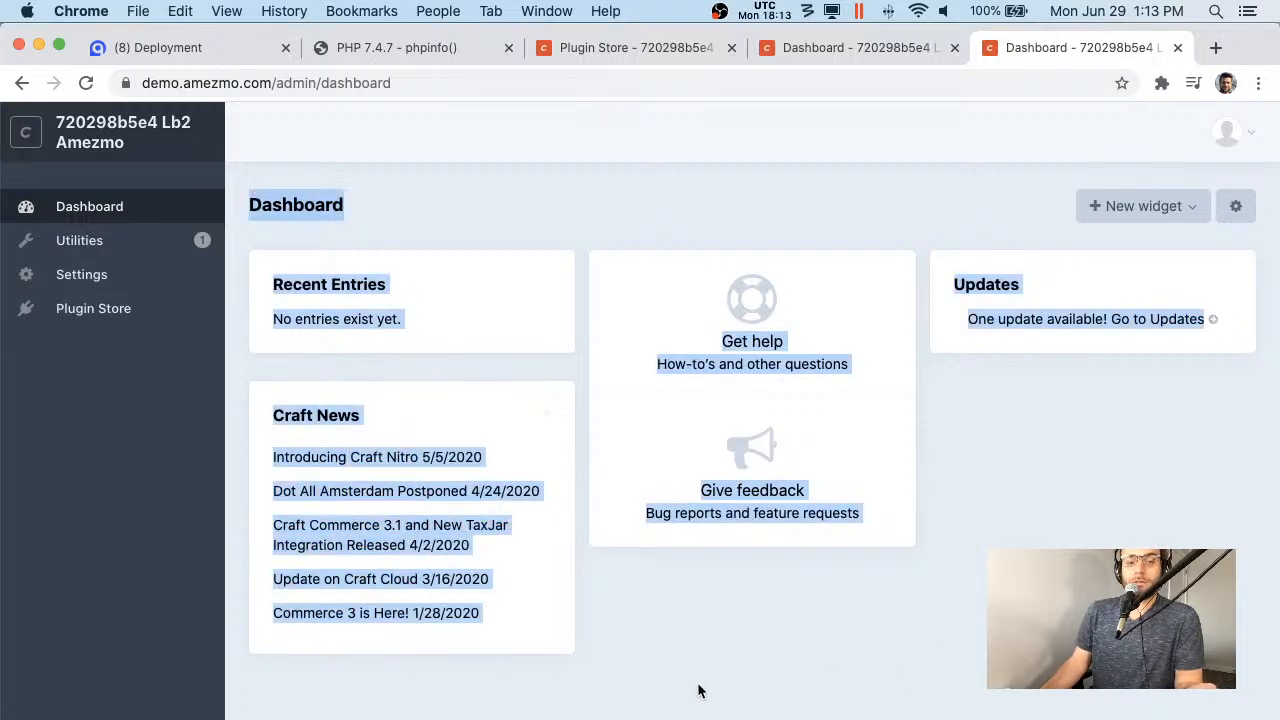
pyautogui.click(700, 690)
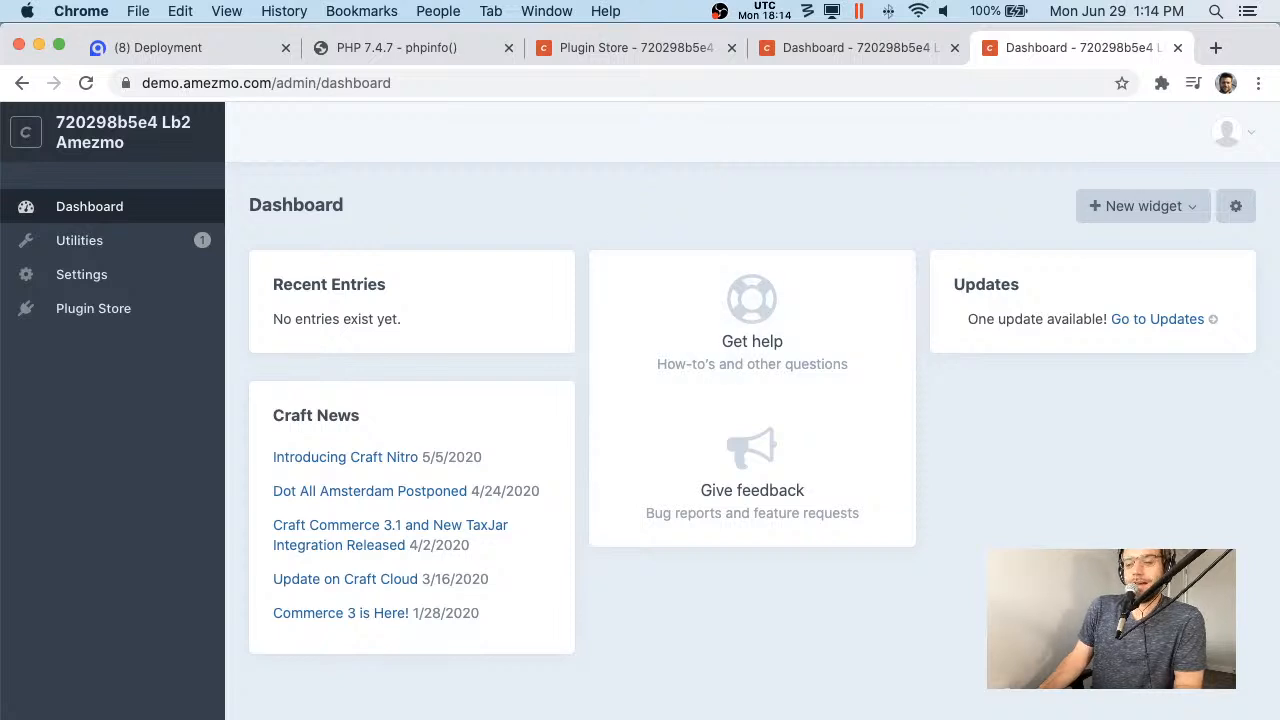
pyautogui.press('super+Tab')
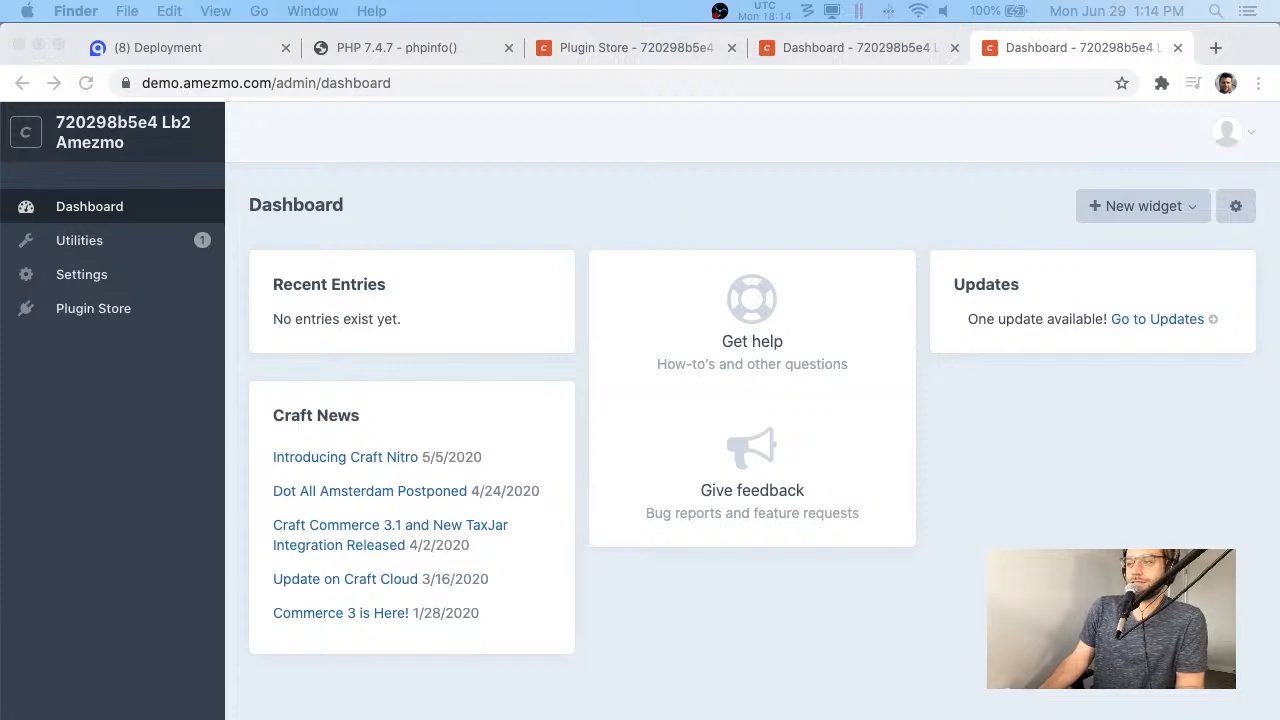
pyautogui.moveTo(430, 719); pyautogui.dragTo(341, 77)
pyautogui.doubleClick(571, 127)
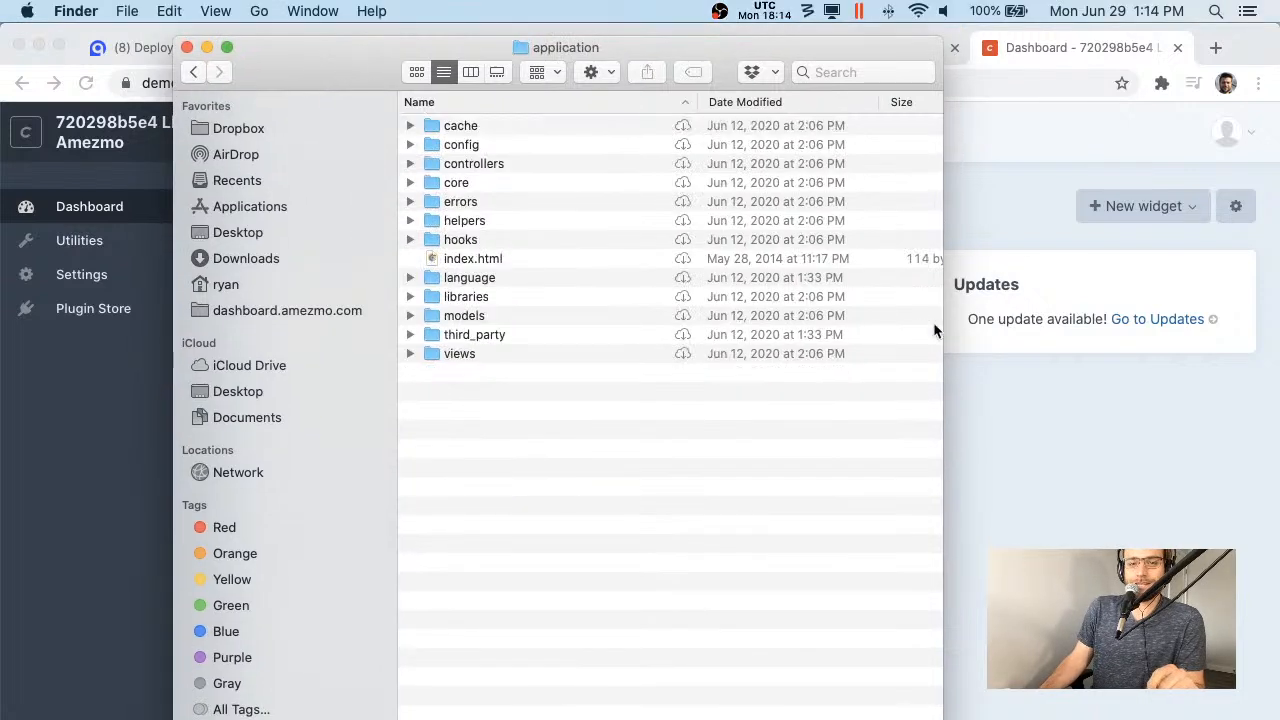
pyautogui.doubleClick(531, 163)
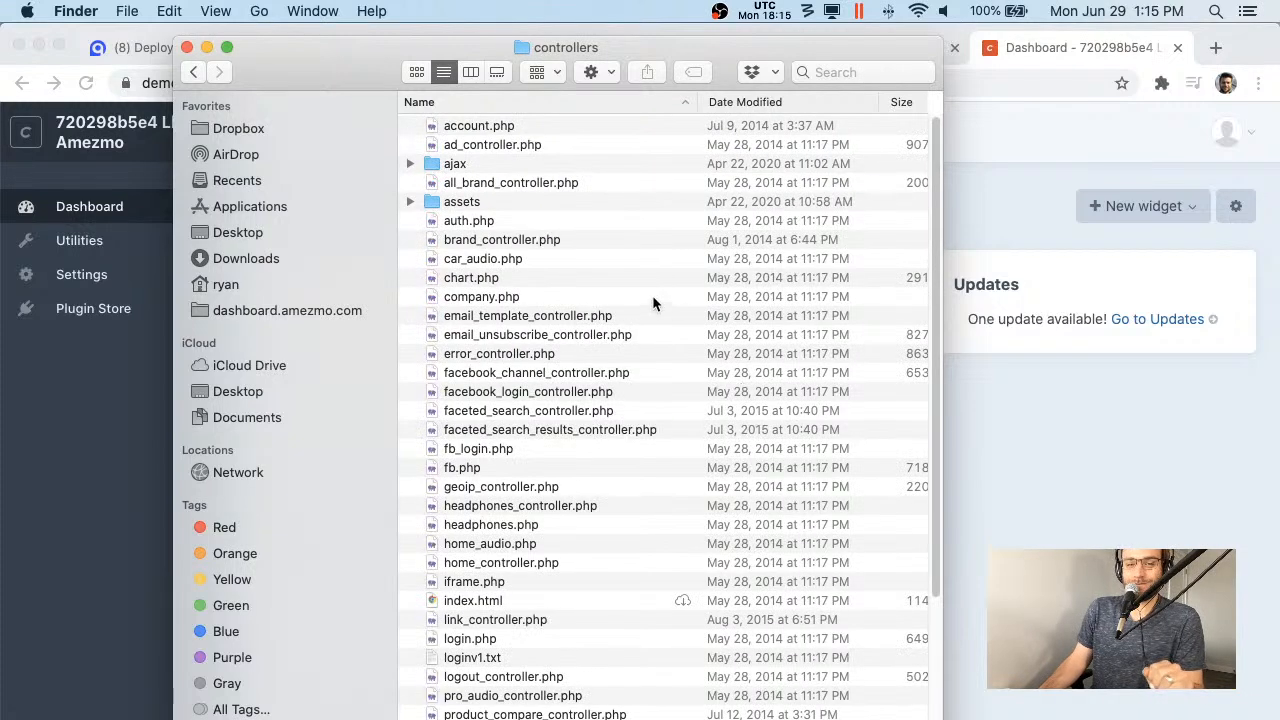
pyautogui.scroll(-3, 657, 281)
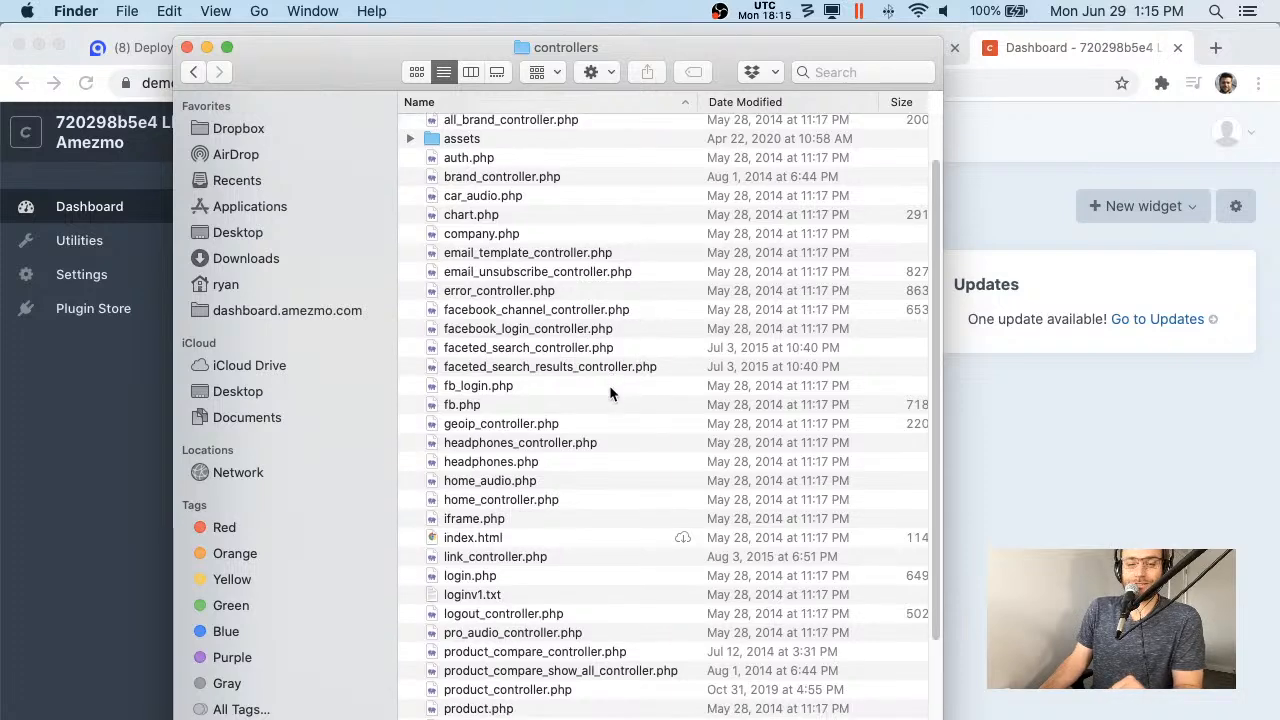
pyautogui.scroll(-3, 609, 385)
pyautogui.scroll(5, 626, 337)
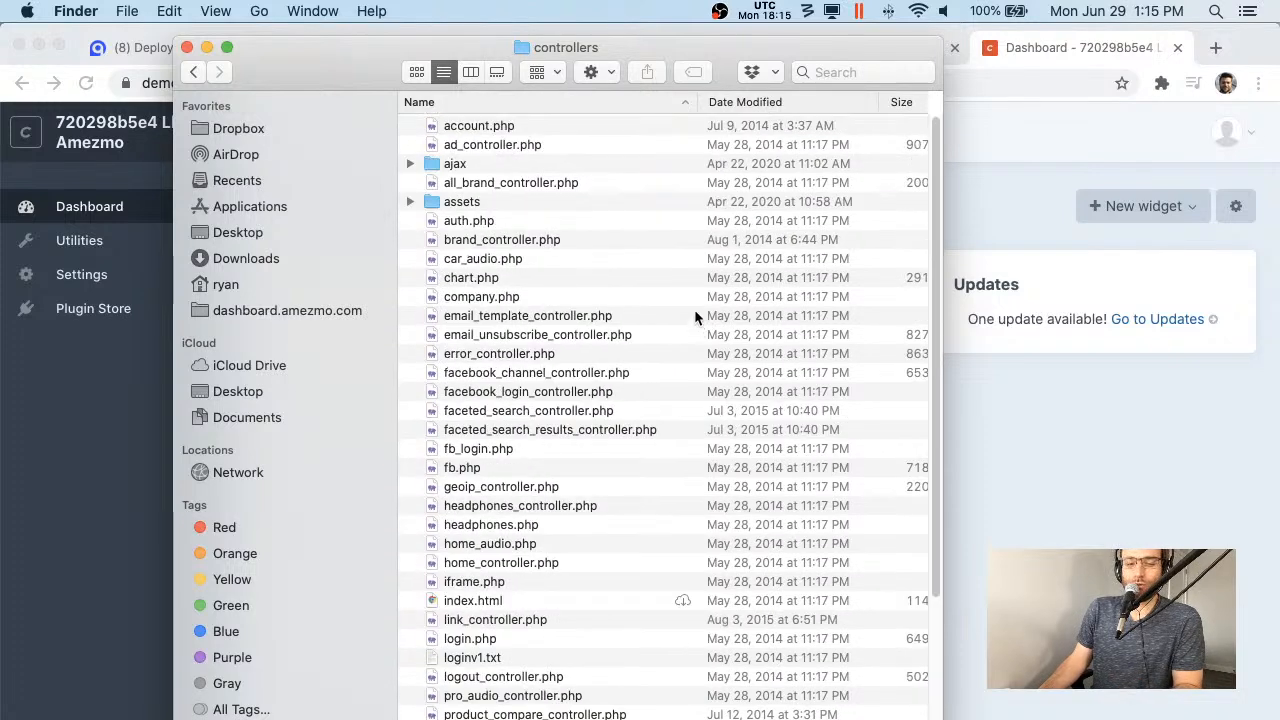
pyautogui.click(197, 73)
pyautogui.click(187, 47)
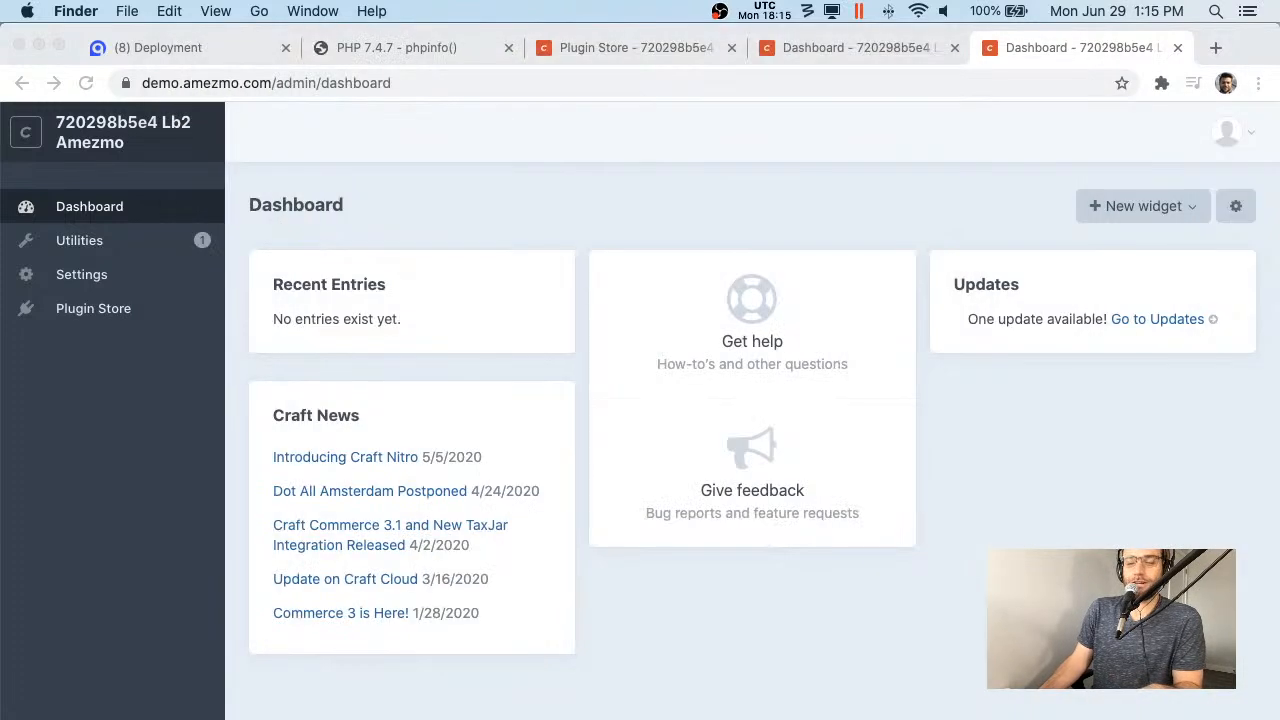